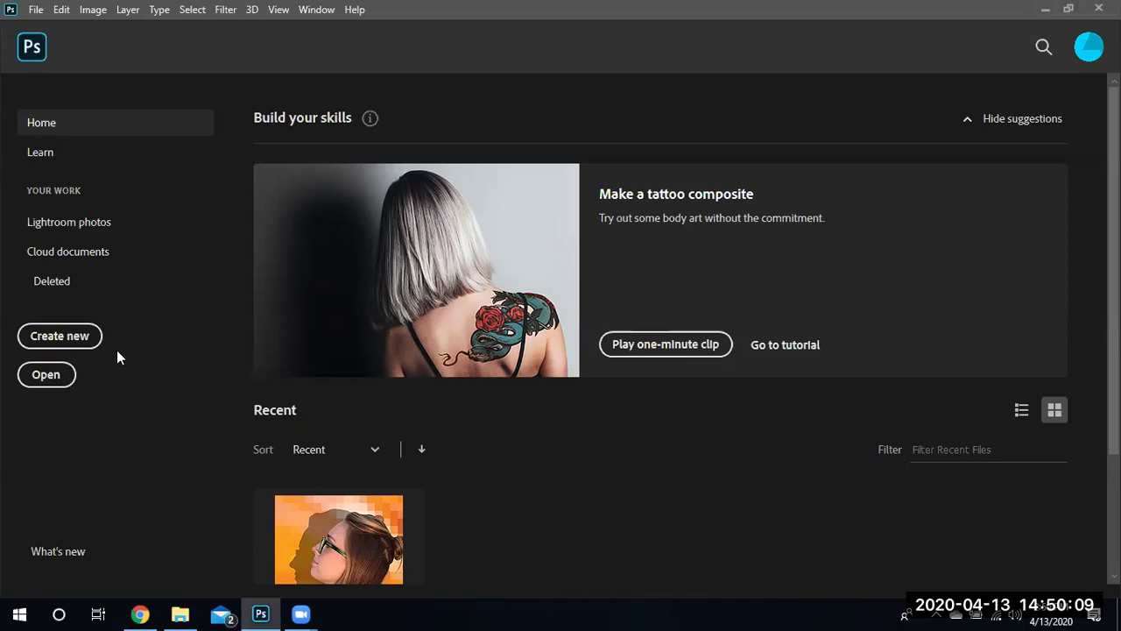
Open 07Start.psd from the Lesson07 folder and collapse the Character settings
{"action": "left_click", "coordinate": [47, 375]}
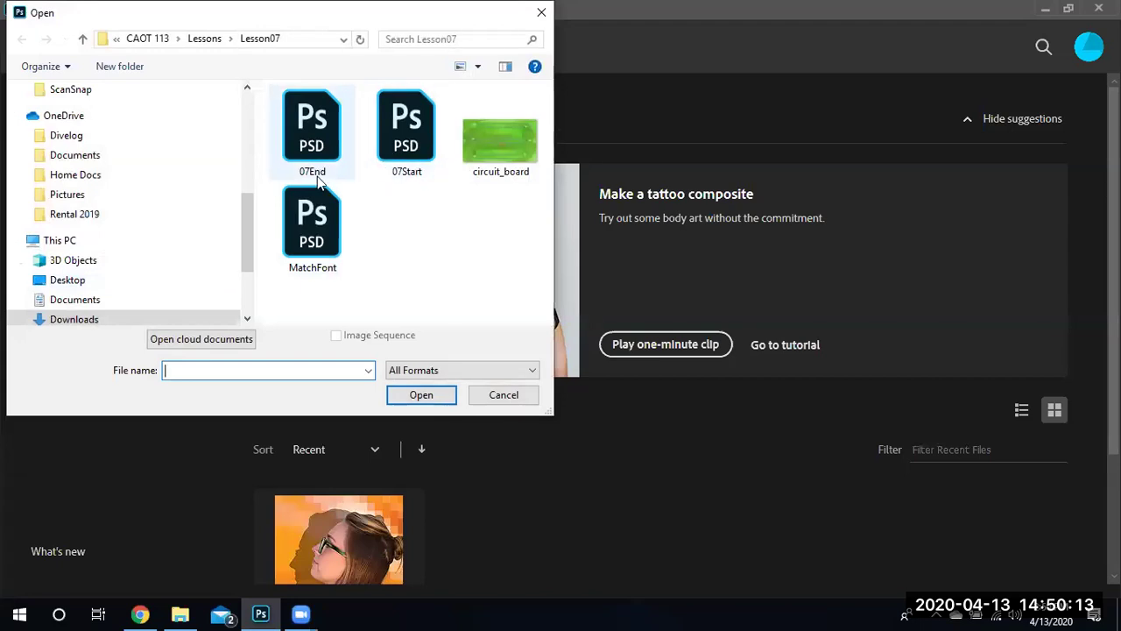
{"action": "double_click", "coordinate": [410, 141]}
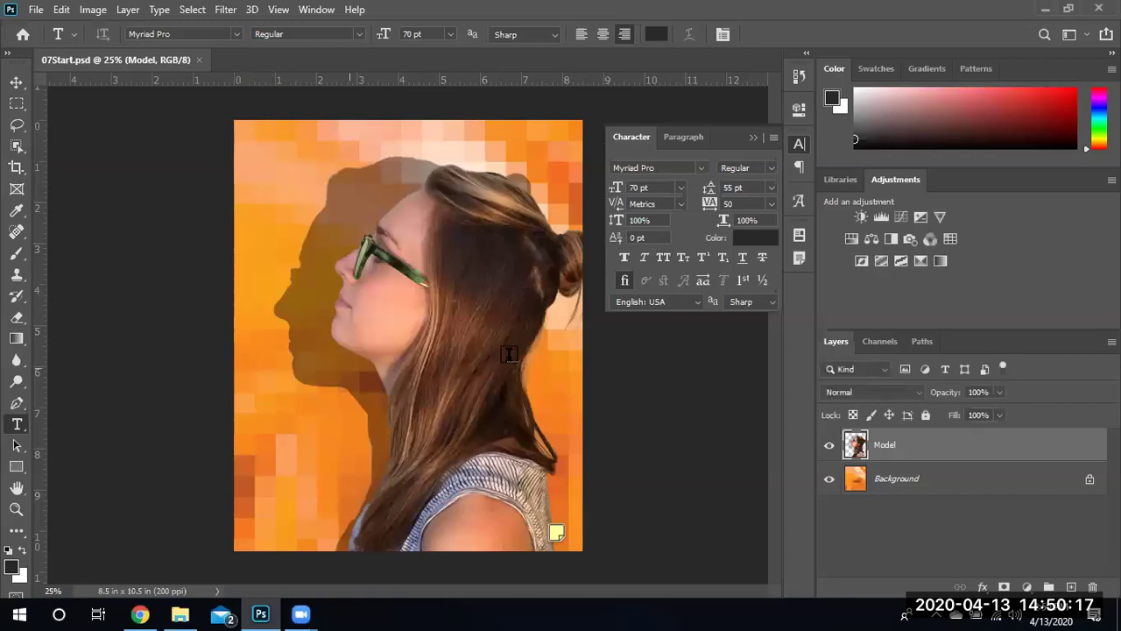
{"action": "left_click", "coordinate": [753, 137]}
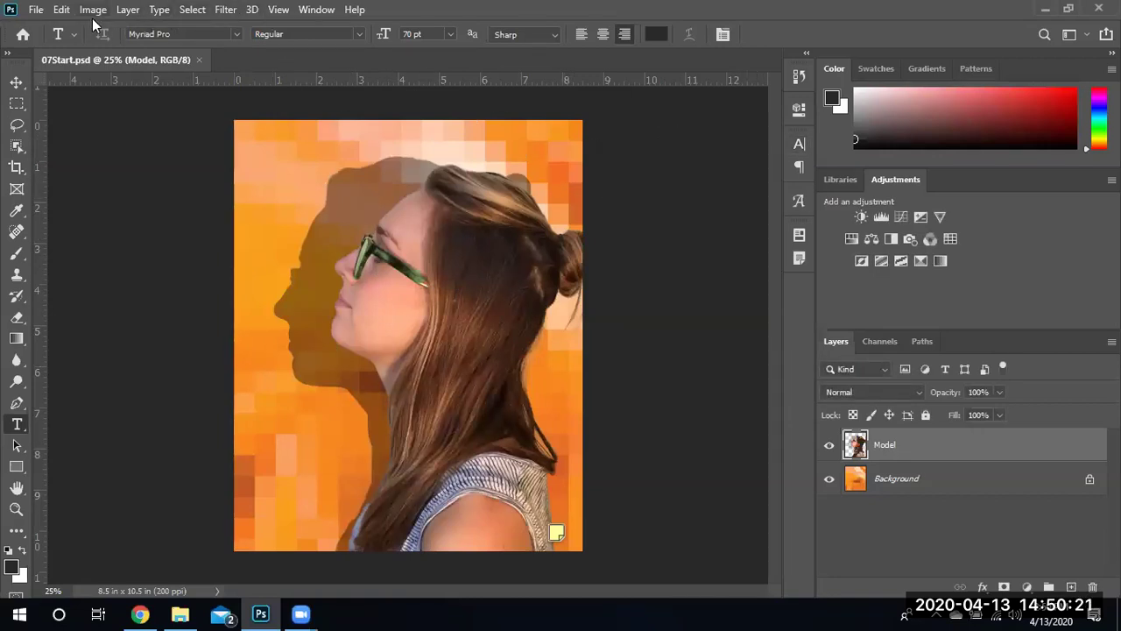
Open 07End.psd to examine the finished magazine cover, and close it again
{"action": "left_click", "coordinate": [40, 11]}
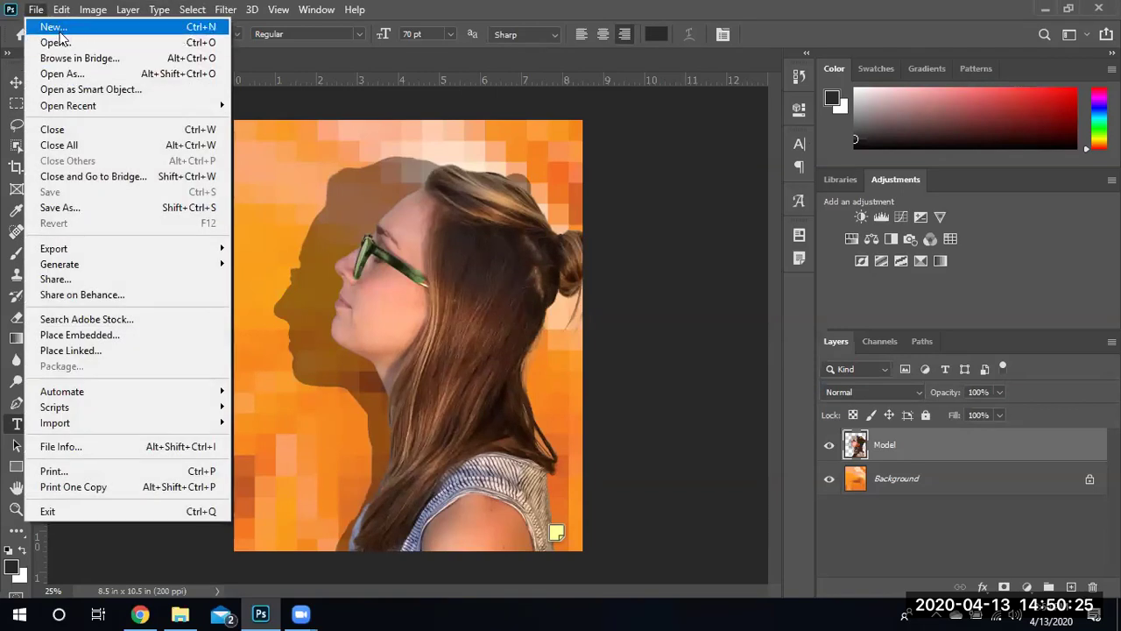
{"action": "left_click", "coordinate": [121, 46]}
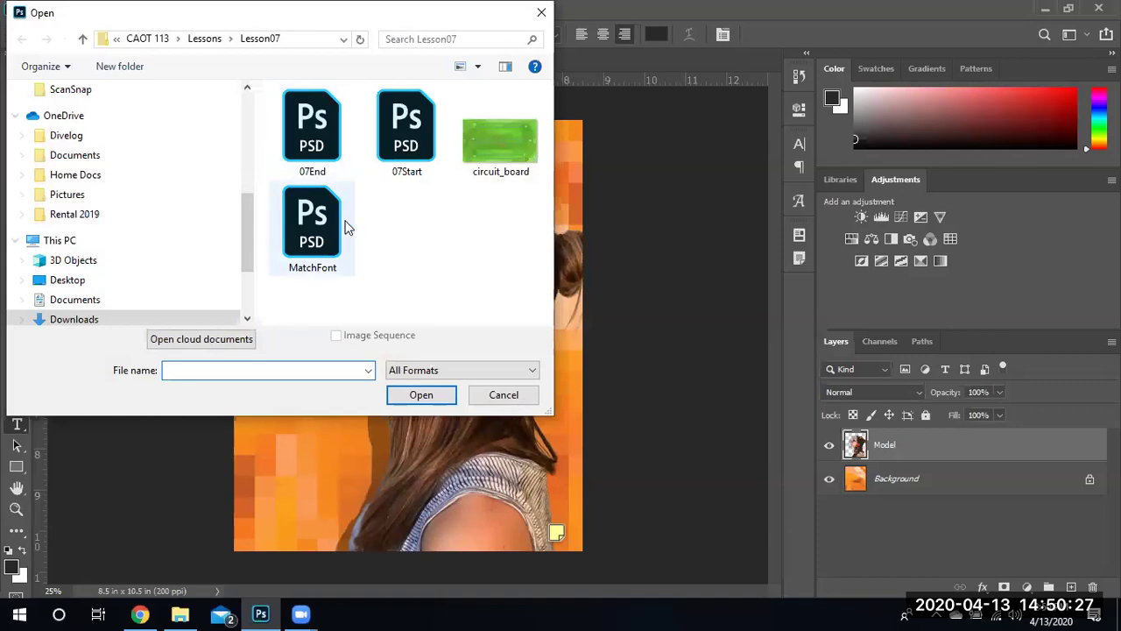
{"action": "double_click", "coordinate": [311, 147]}
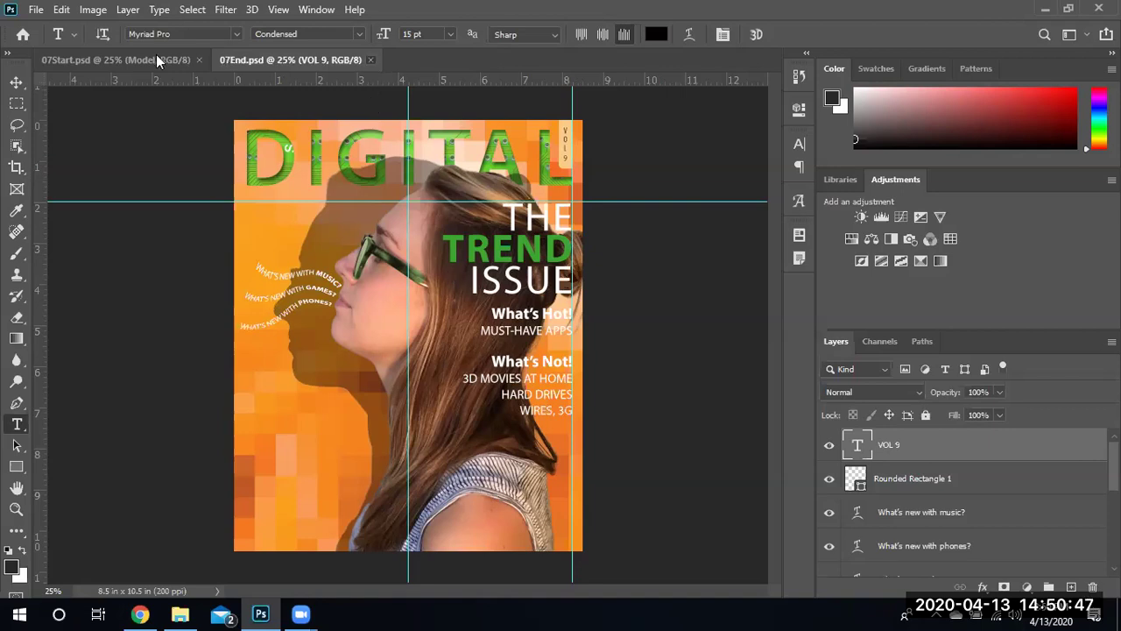
{"action": "key", "text": "ctrl+w"}
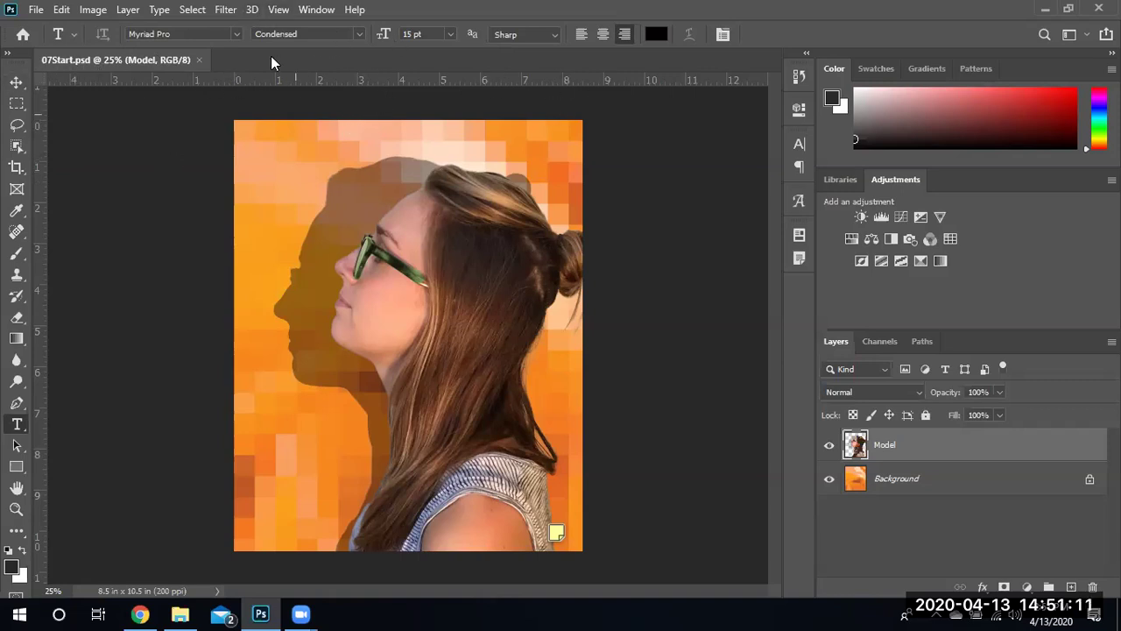
Hide the rulers and show them again
{"action": "left_click", "coordinate": [279, 10]}
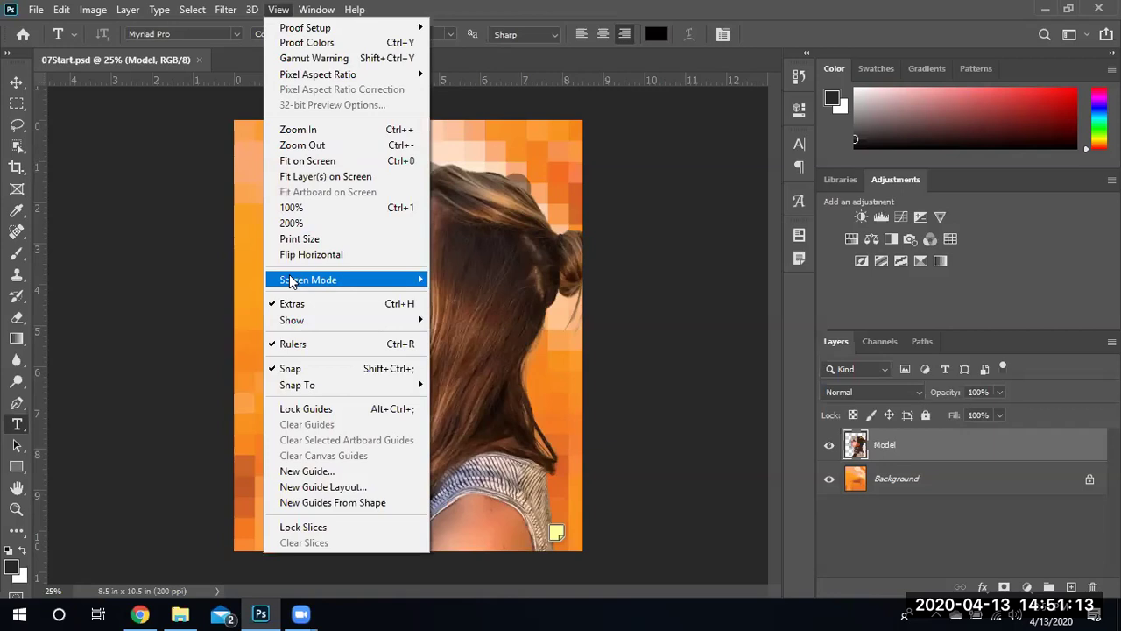
{"action": "left_click", "coordinate": [293, 344]}
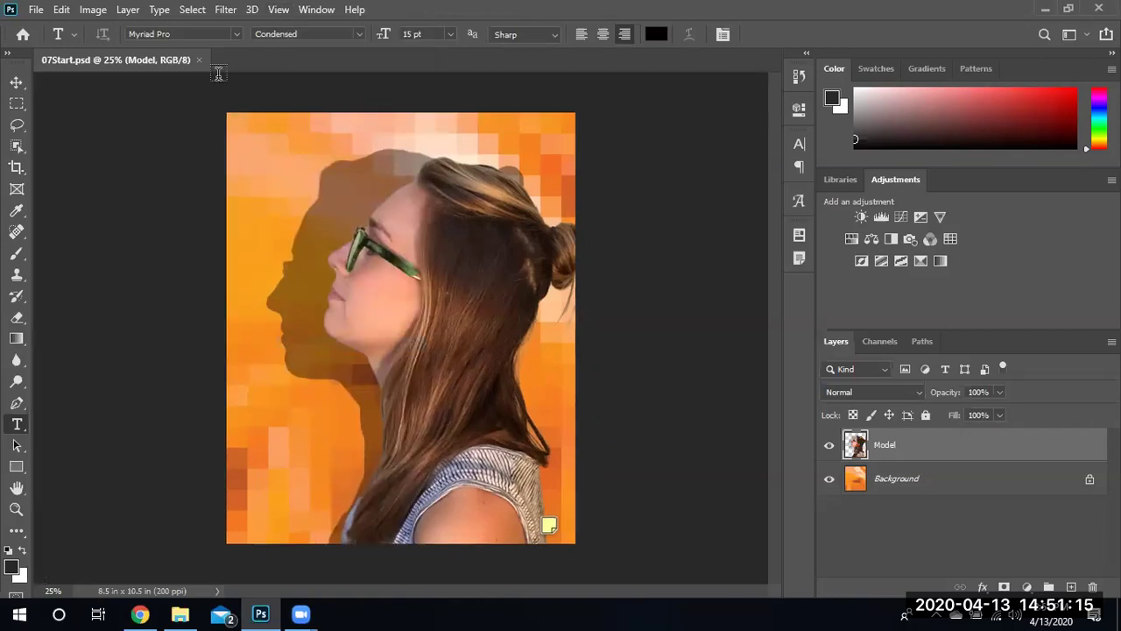
{"action": "left_click", "coordinate": [290, 12]}
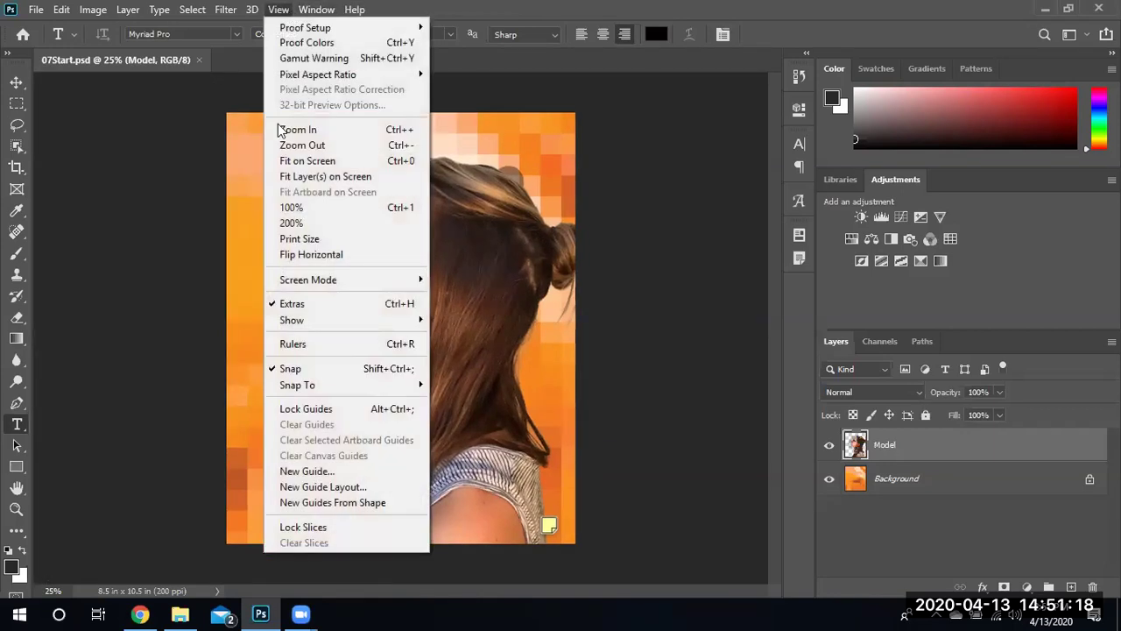
{"action": "left_click", "coordinate": [292, 345]}
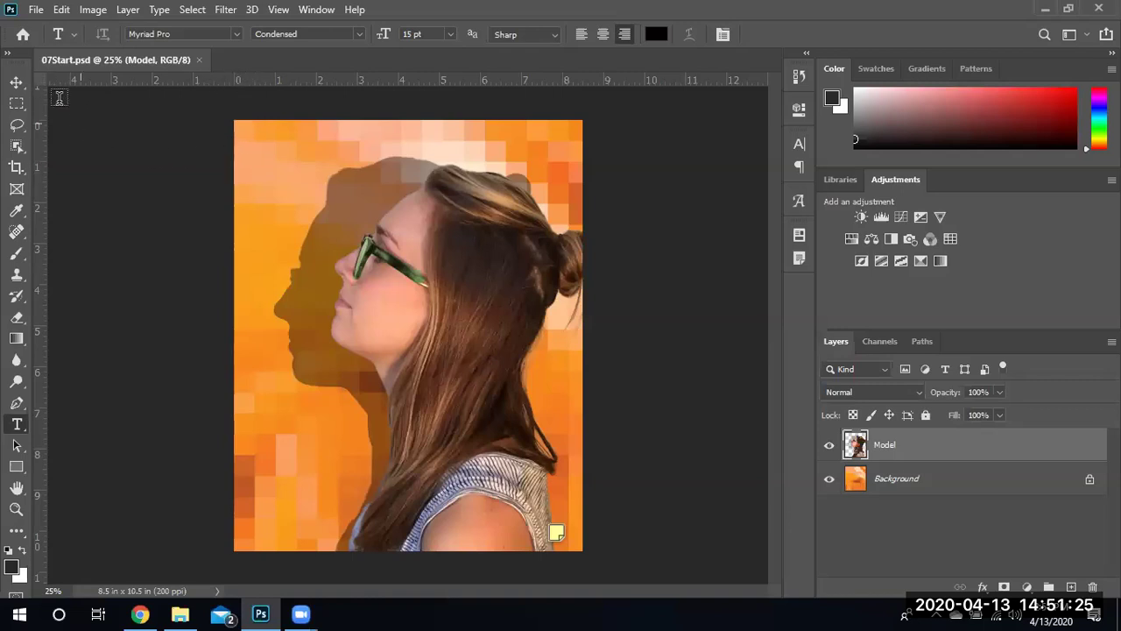
Try moving the ruler origin to other points, resetting it and returning it to the canvas's upper-left corner
{"action": "left_click_drag", "start_coordinate": [41, 81], "coordinate": [130, 107]}
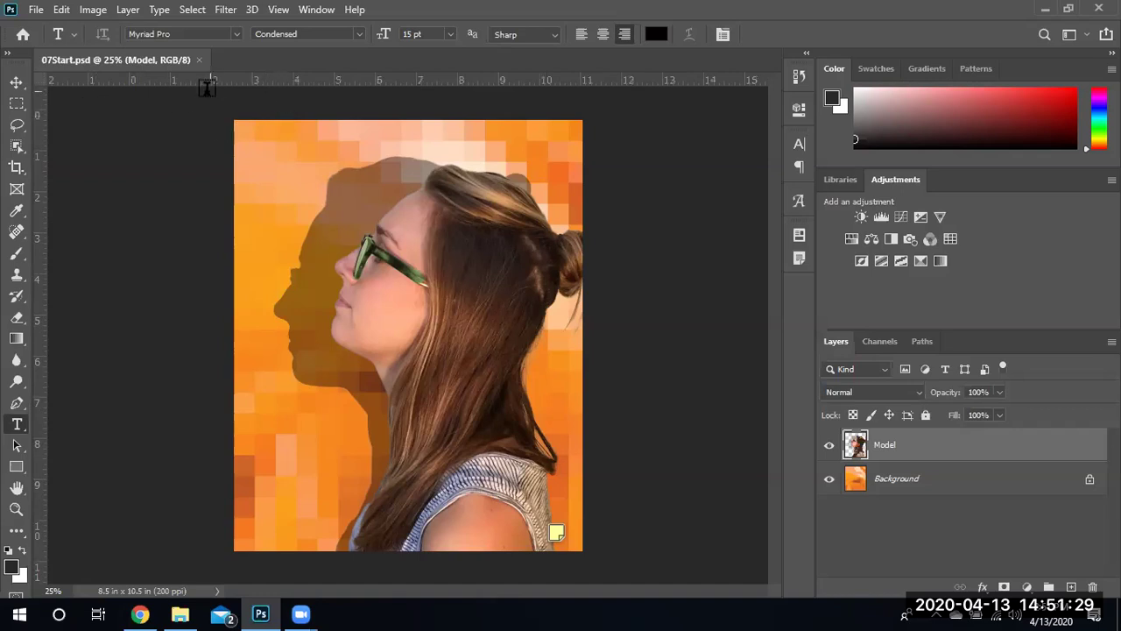
{"action": "double_click", "coordinate": [41, 79]}
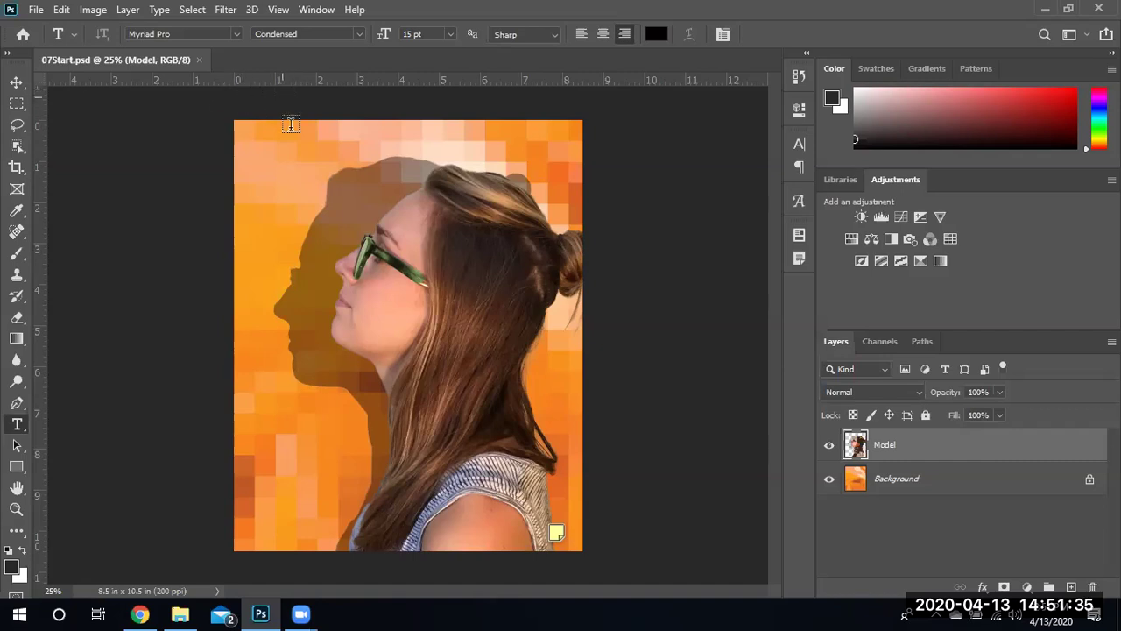
{"action": "left_click_drag", "start_coordinate": [39, 77], "coordinate": [337, 264]}
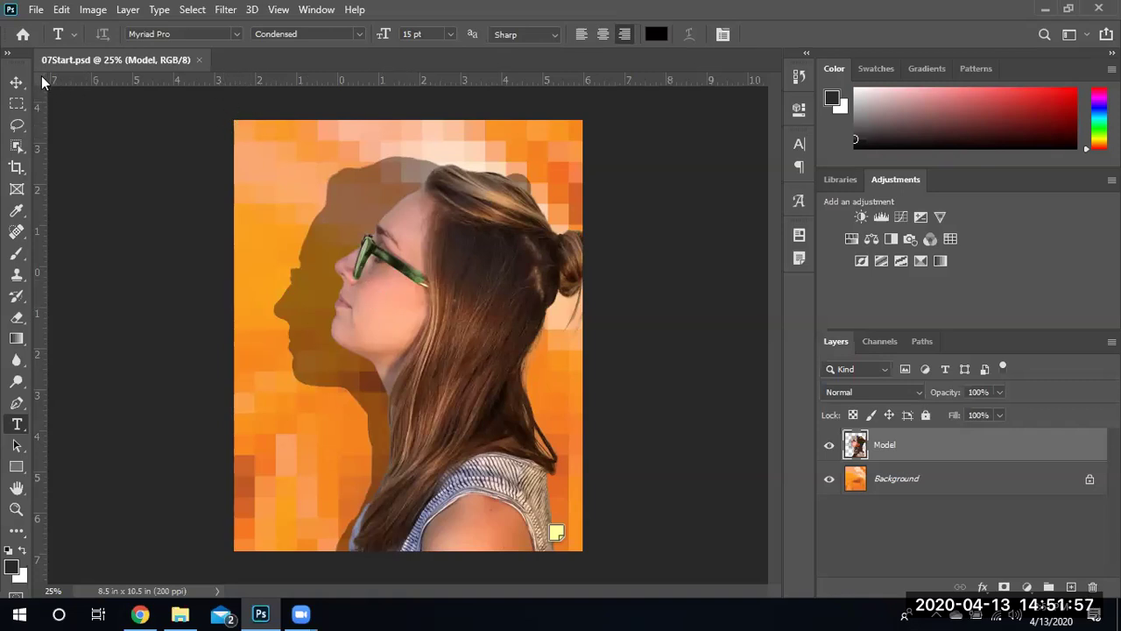
{"action": "left_click_drag", "start_coordinate": [42, 81], "coordinate": [232, 127]}
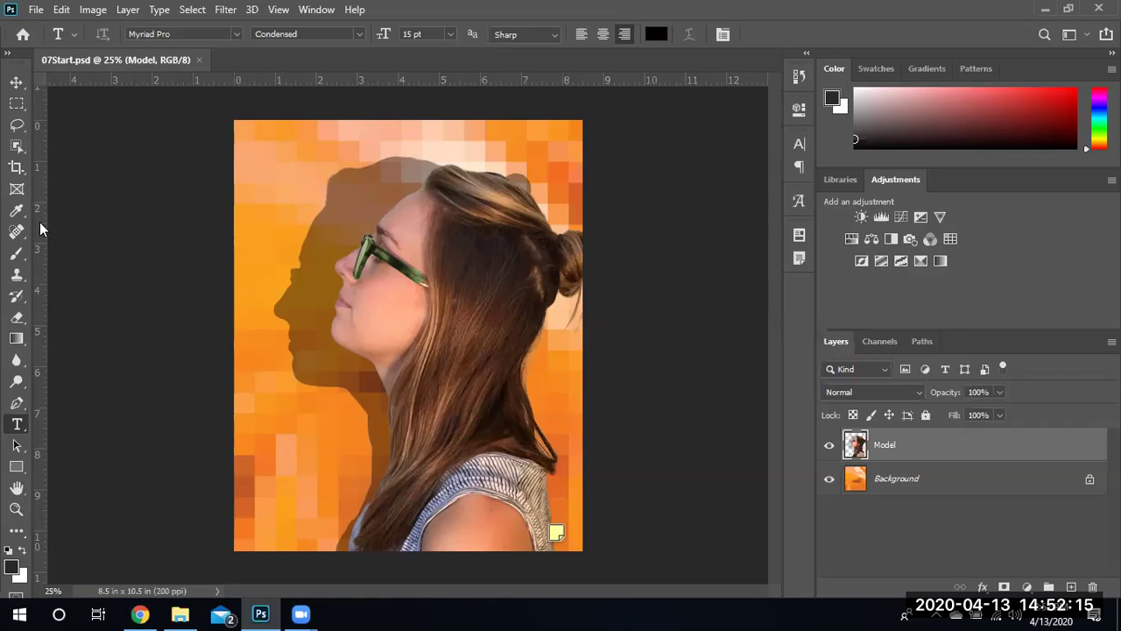
Add a vertical guide at the canvas's horizontal center, about 4.25 inches, and review the guide preferences without changes
{"action": "left_click_drag", "start_coordinate": [40, 224], "coordinate": [411, 188]}
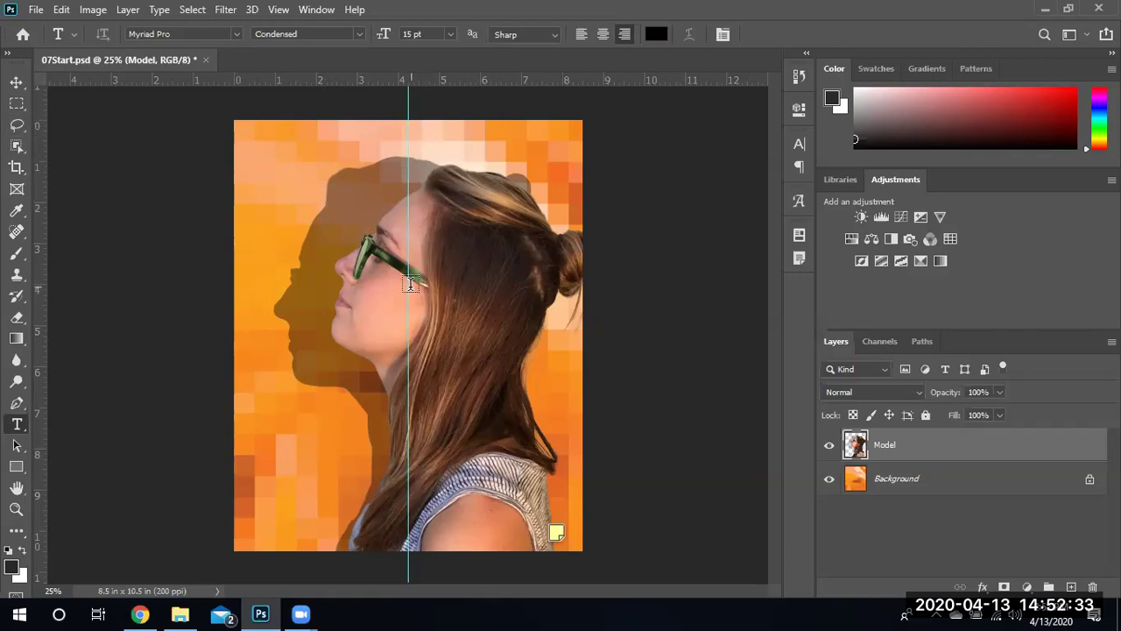
{"action": "left_click", "coordinate": [15, 83]}
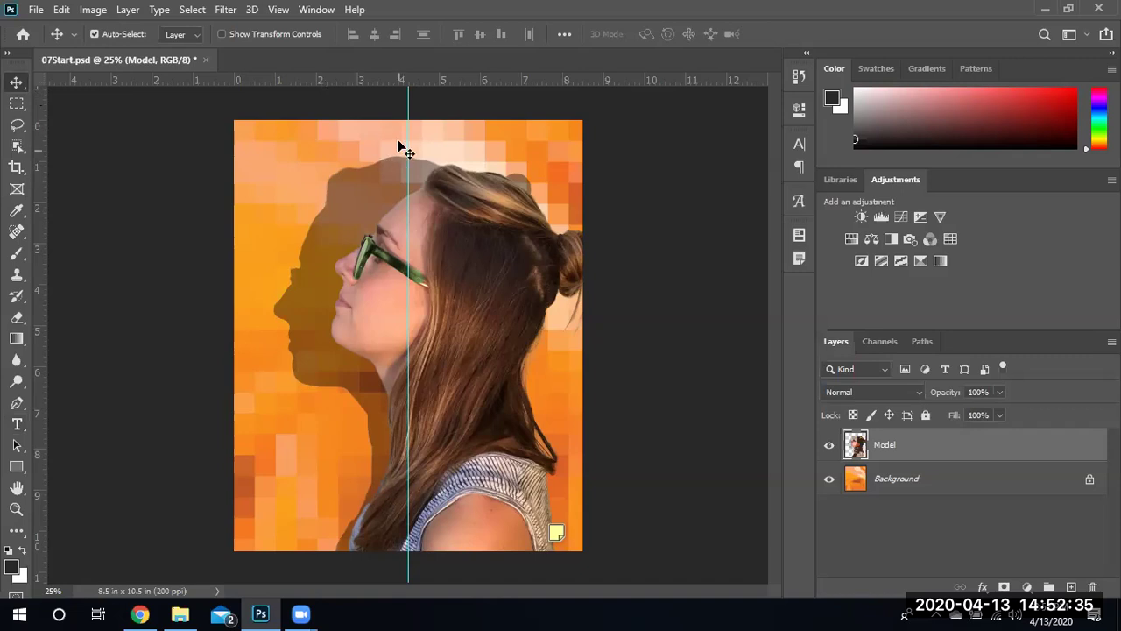
{"action": "double_click", "coordinate": [408, 117]}
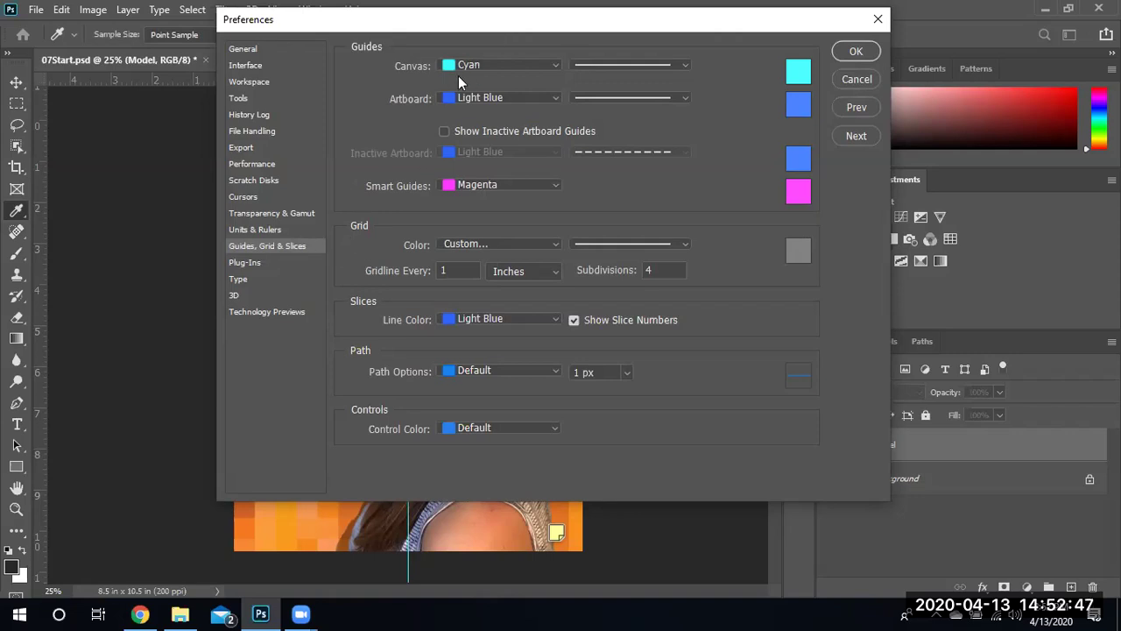
{"action": "left_click", "coordinate": [840, 53]}
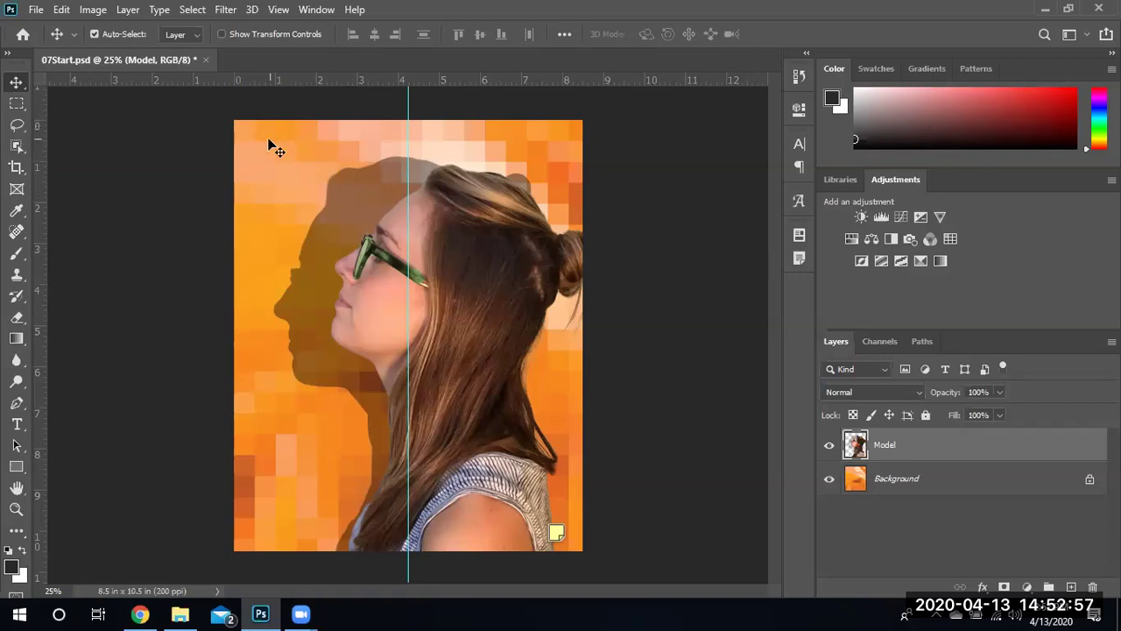
Add center-aligned horizontal text reading "DIGITAL" on the guide near the top of the cover
{"action": "left_click", "coordinate": [17, 424]}
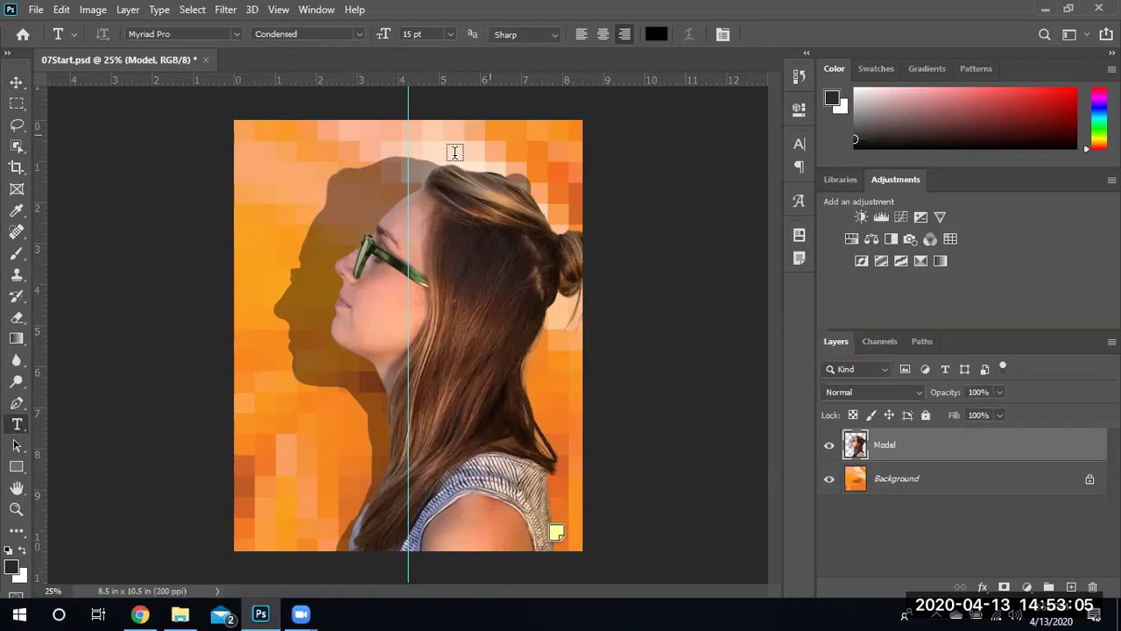
{"action": "left_click", "coordinate": [603, 34]}
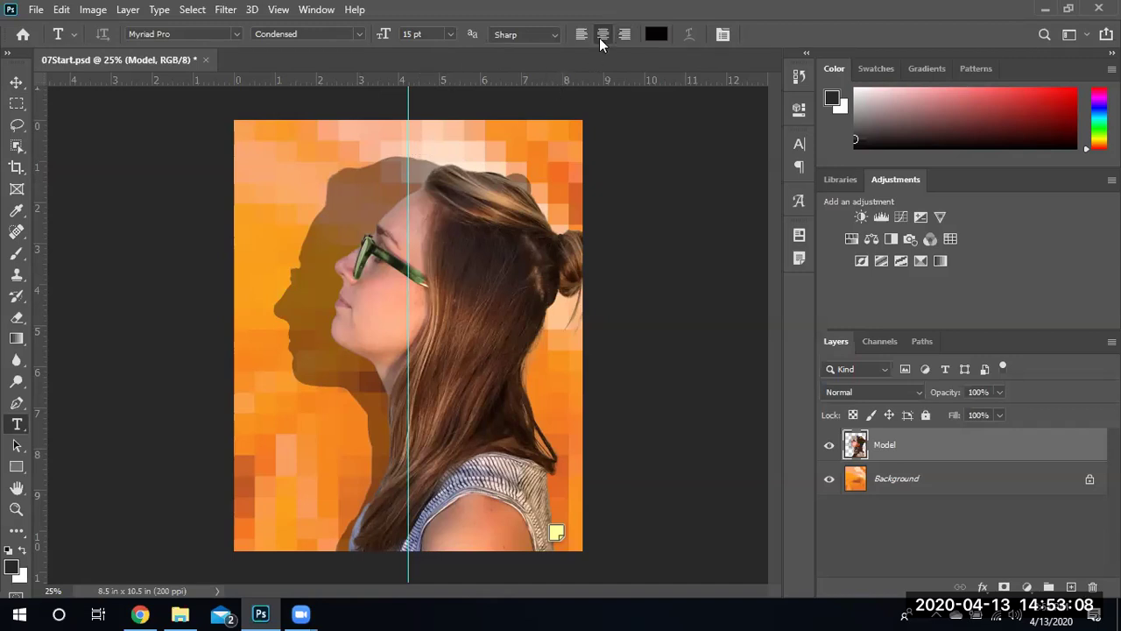
{"action": "left_click", "coordinate": [408, 149]}
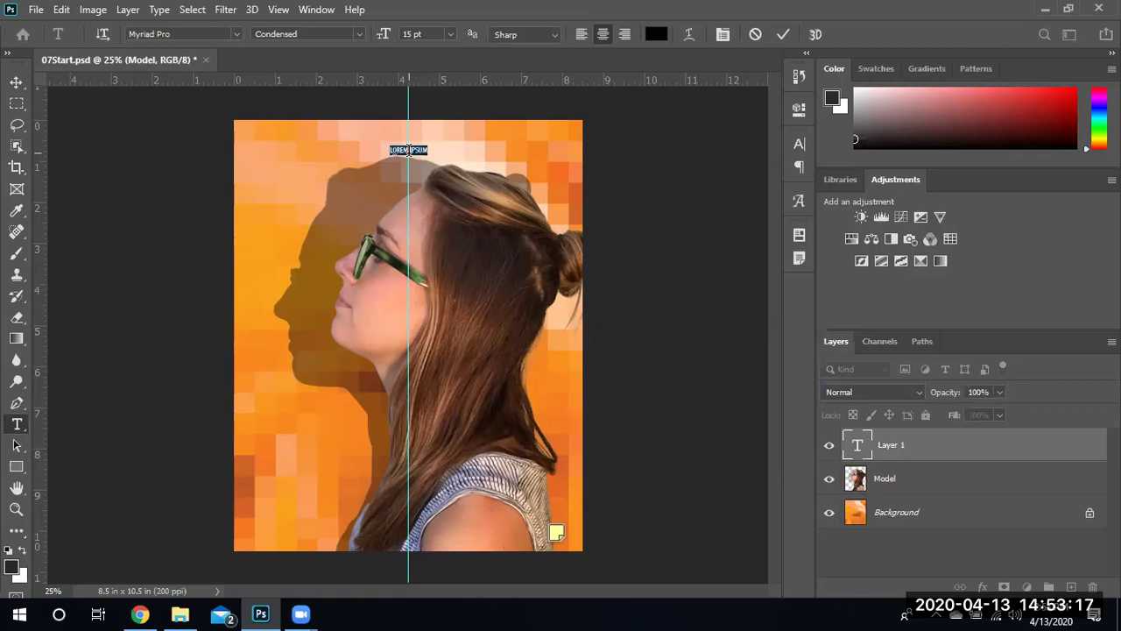
{"action": "key", "text": "BackSpace"}
{"action": "type", "text": "DIGITAL"}
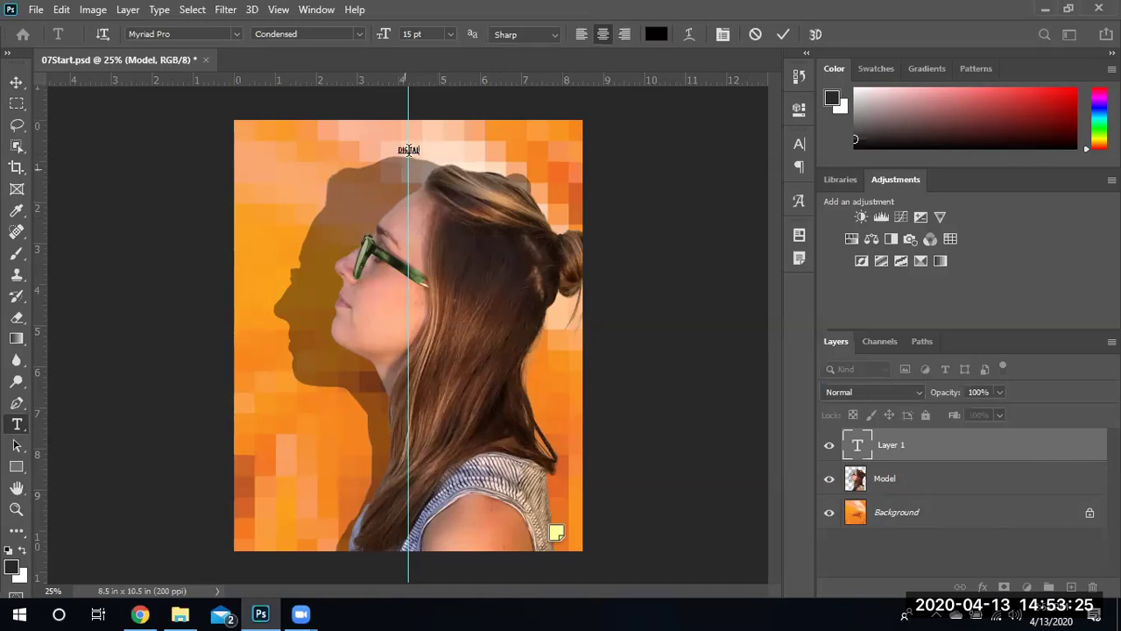
Set the font size of the word DIGITAL to 144 pt
{"action": "double_click", "coordinate": [408, 151]}
{"action": "left_click", "coordinate": [412, 34]}
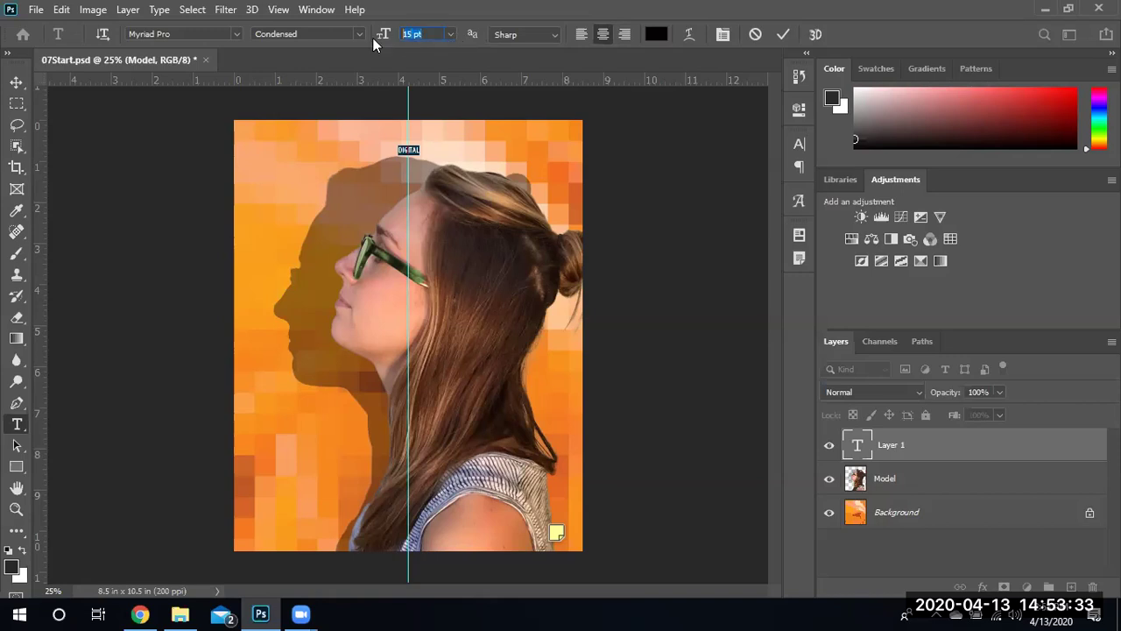
{"action": "type", "text": "144"}
{"action": "key", "text": "Return"}
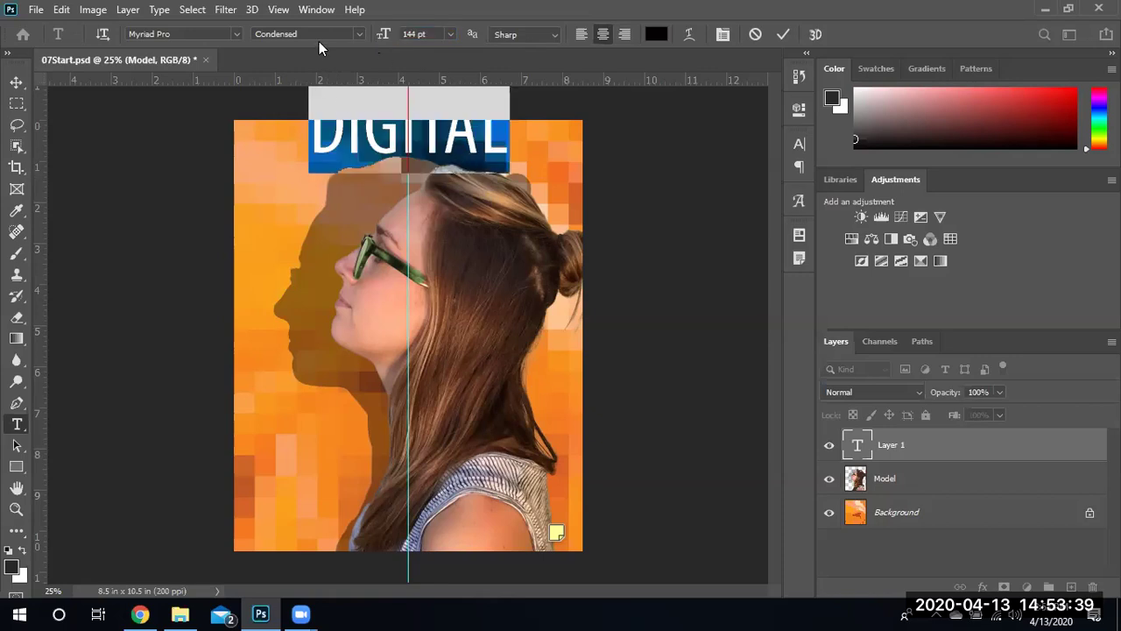
Set the DIGITAL text to the Bold style with a tracking of 100 and commit it
{"action": "left_click", "coordinate": [238, 33]}
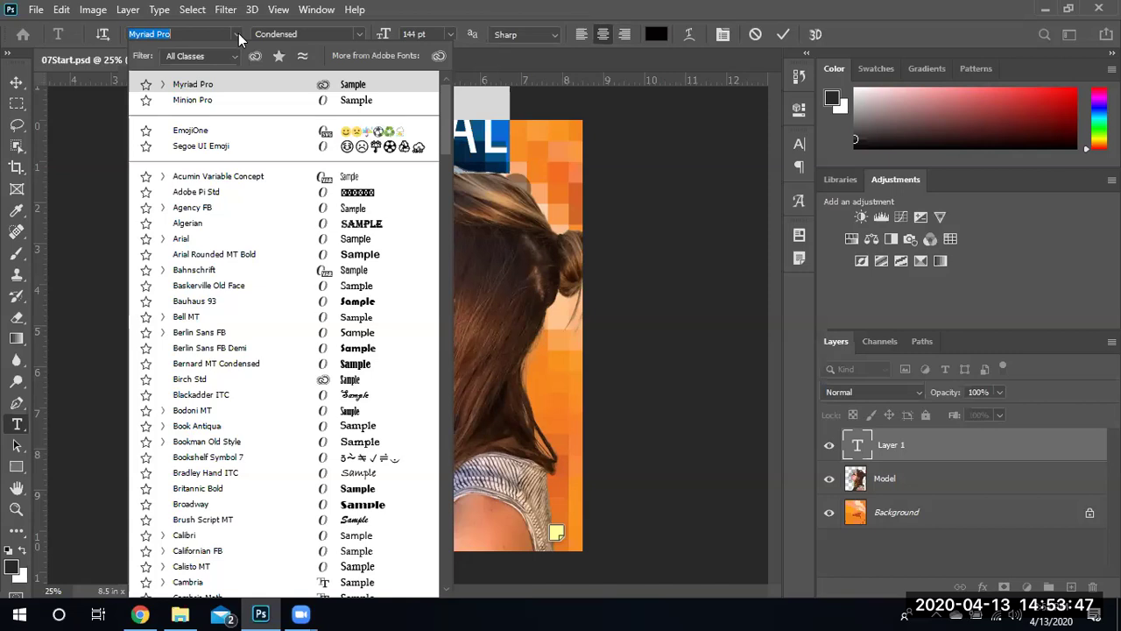
{"action": "left_click", "coordinate": [351, 32]}
{"action": "left_click", "coordinate": [351, 32]}
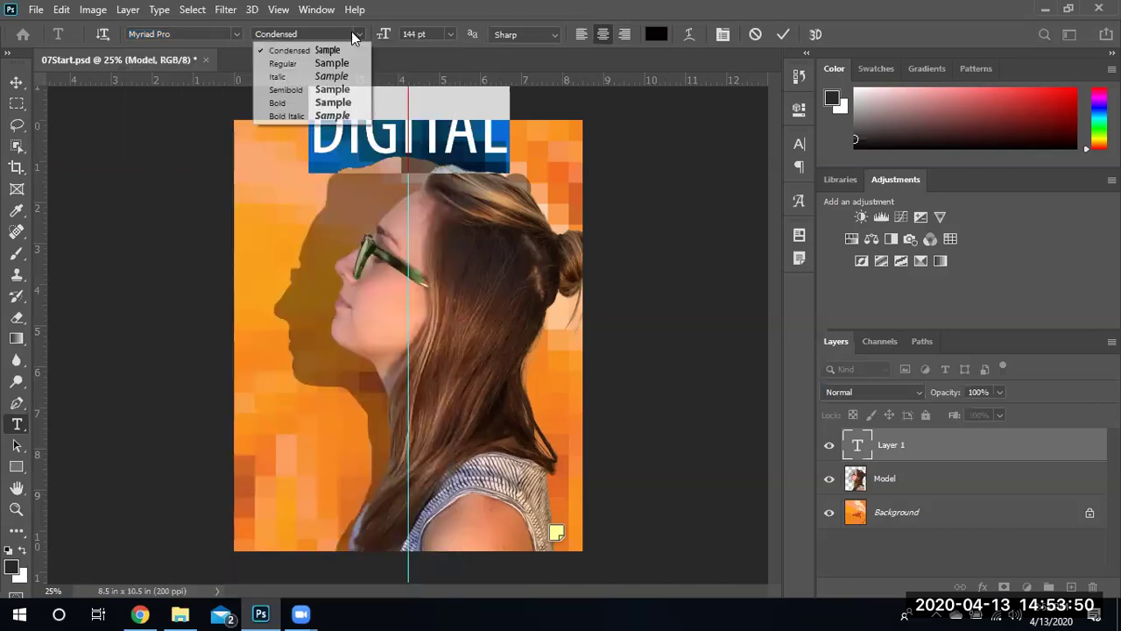
{"action": "left_click", "coordinate": [287, 106]}
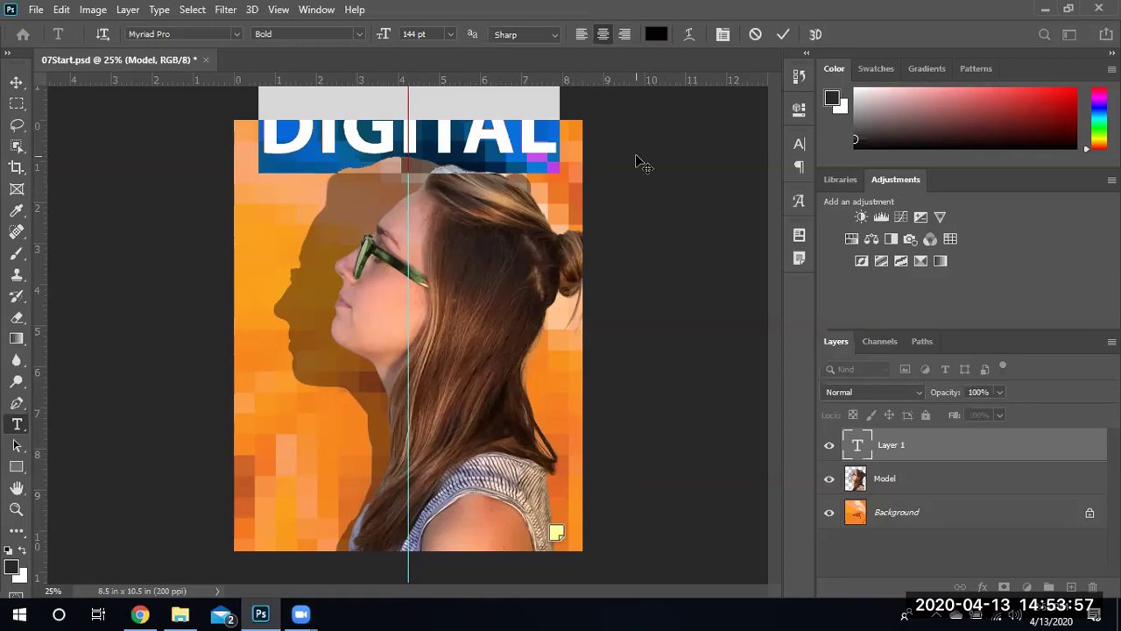
{"action": "left_click", "coordinate": [723, 35]}
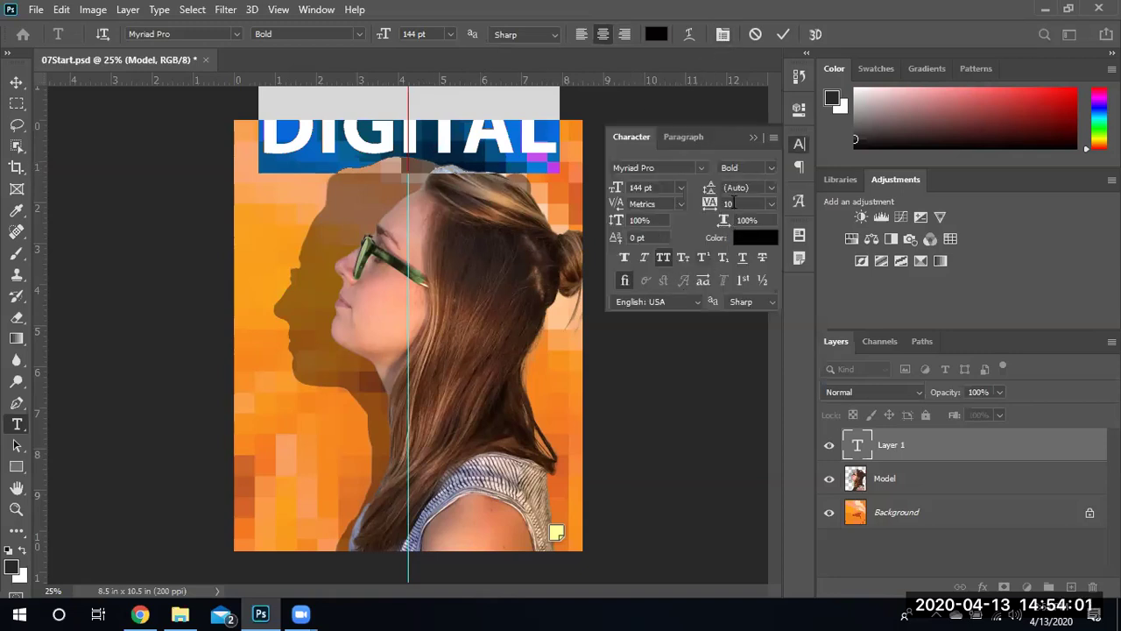
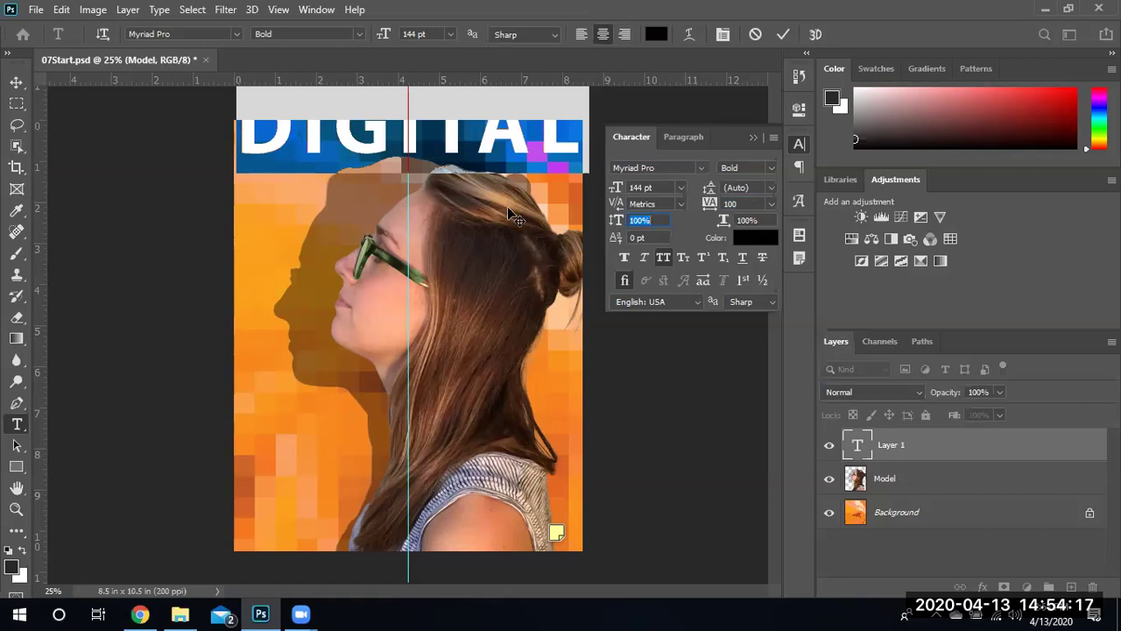
{"action": "left_click", "coordinate": [777, 35]}
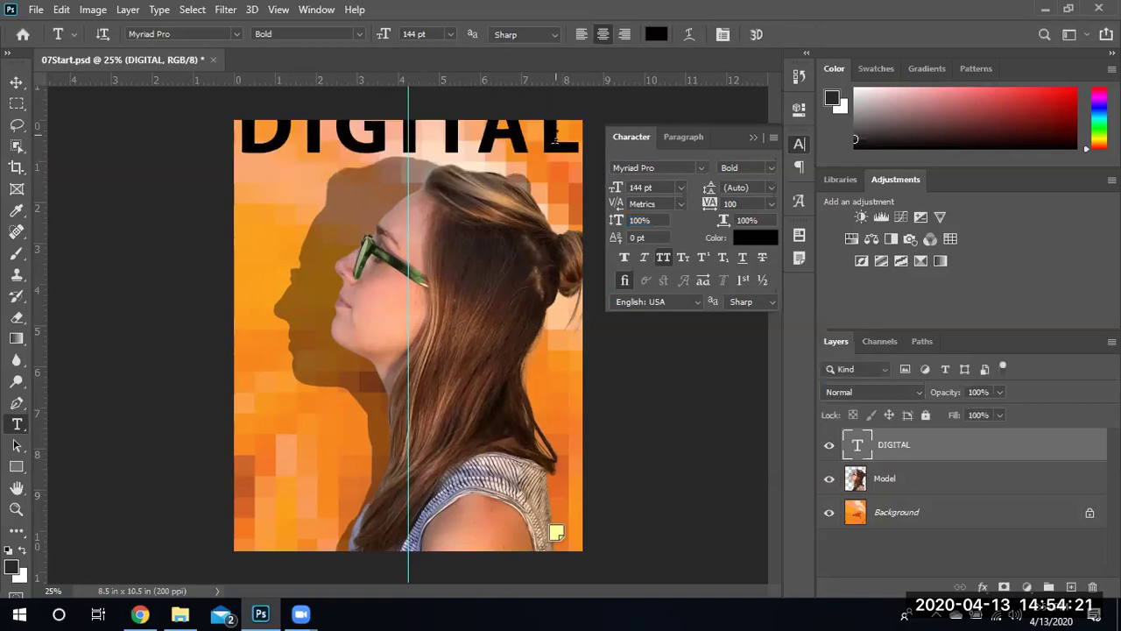
Move the DIGITAL title down so it fits centered within the cover, and place its layer beneath the Model layer
{"action": "left_click", "coordinate": [17, 81]}
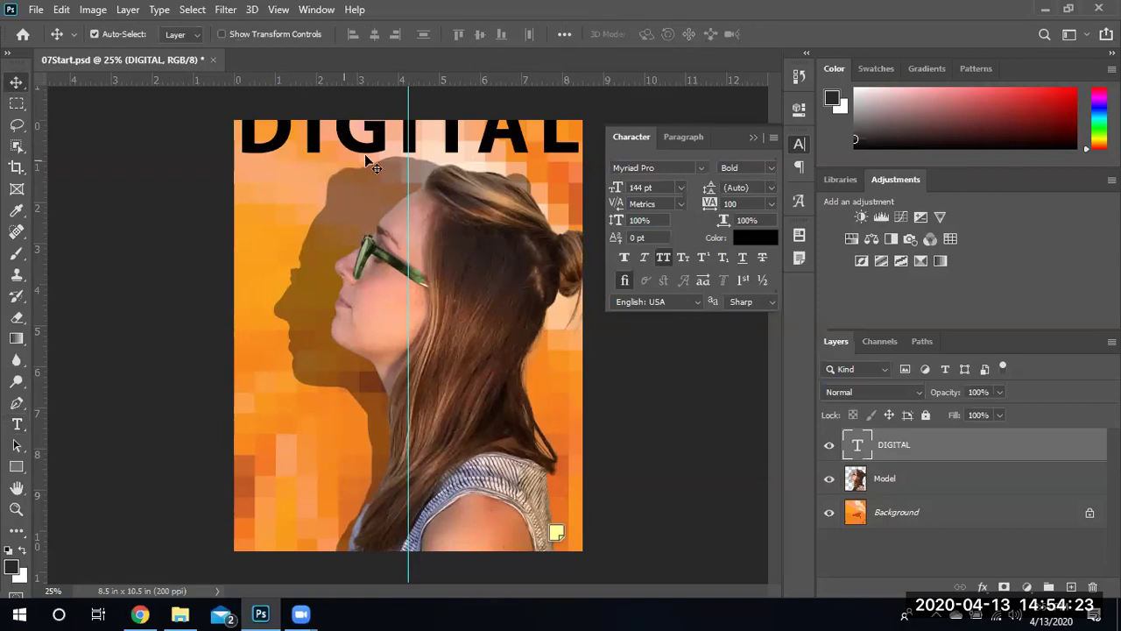
{"action": "left_click_drag", "start_coordinate": [375, 151], "coordinate": [379, 191]}
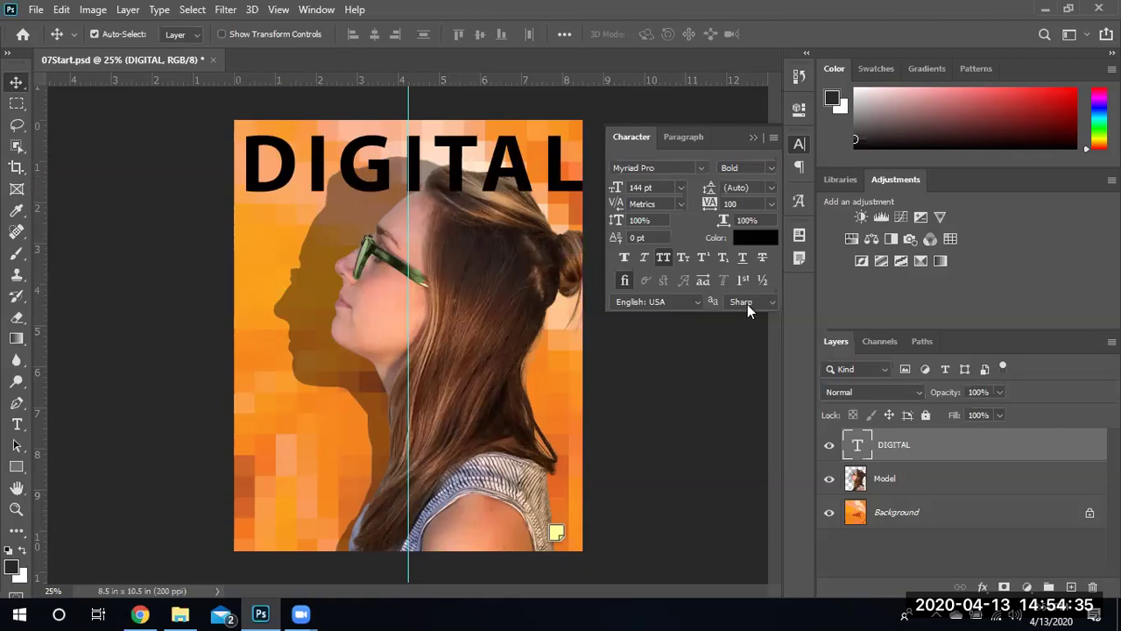
{"action": "left_click_drag", "start_coordinate": [905, 451], "coordinate": [906, 484]}
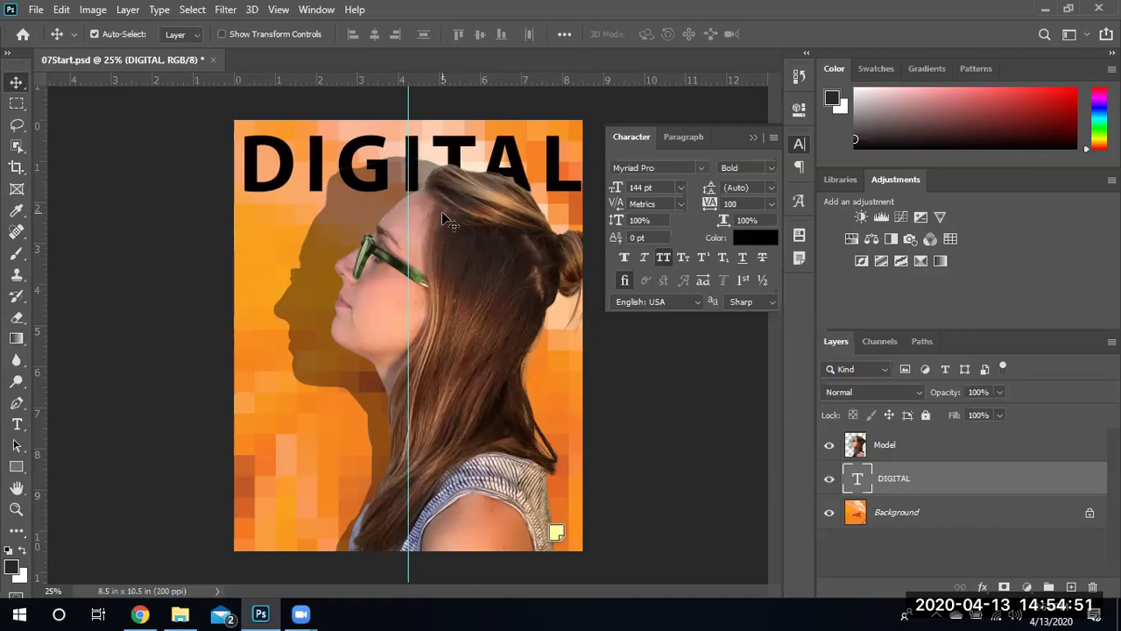
{"action": "key", "text": "Left"}
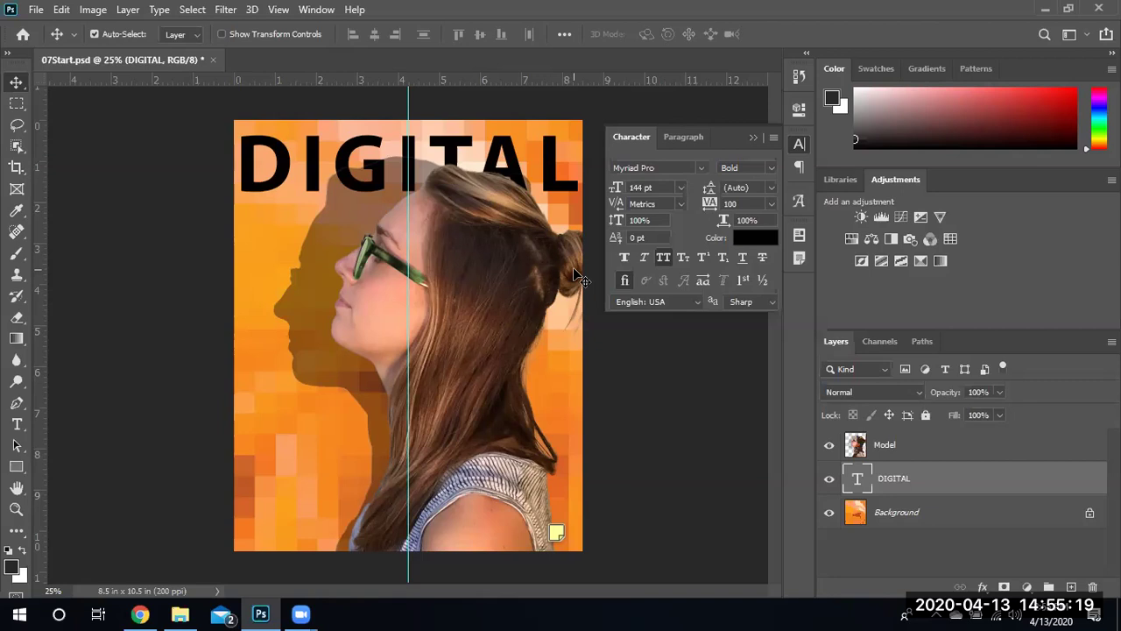
Place the circuit_board image as an embedded object above the DIGITAL layer, moved up to cover the title
{"action": "left_click", "coordinate": [35, 10]}
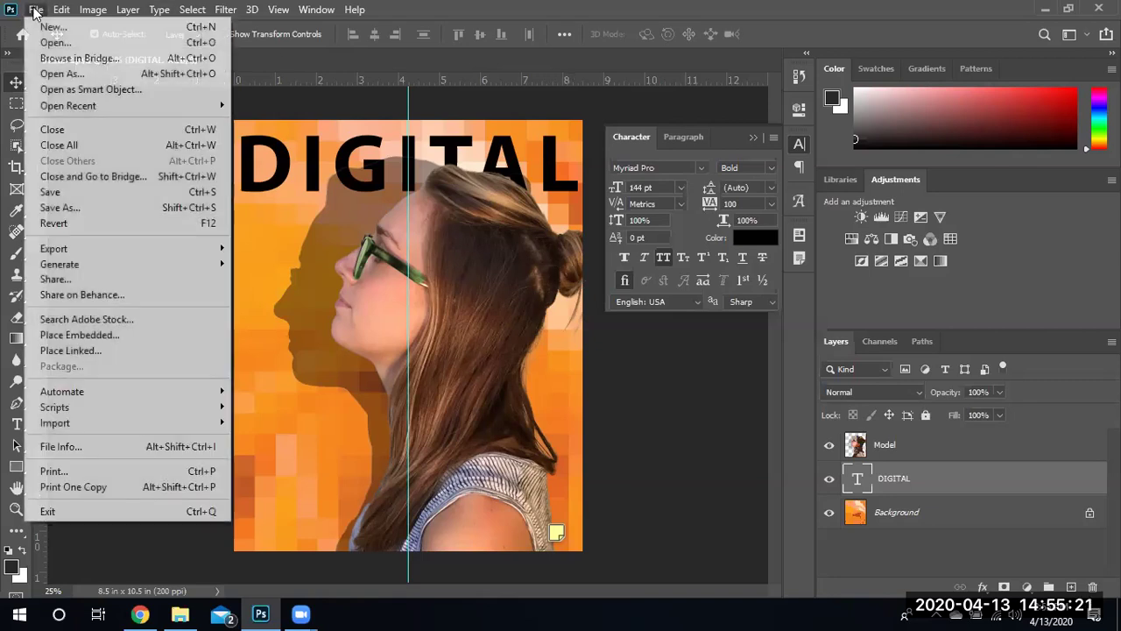
{"action": "left_click", "coordinate": [77, 333]}
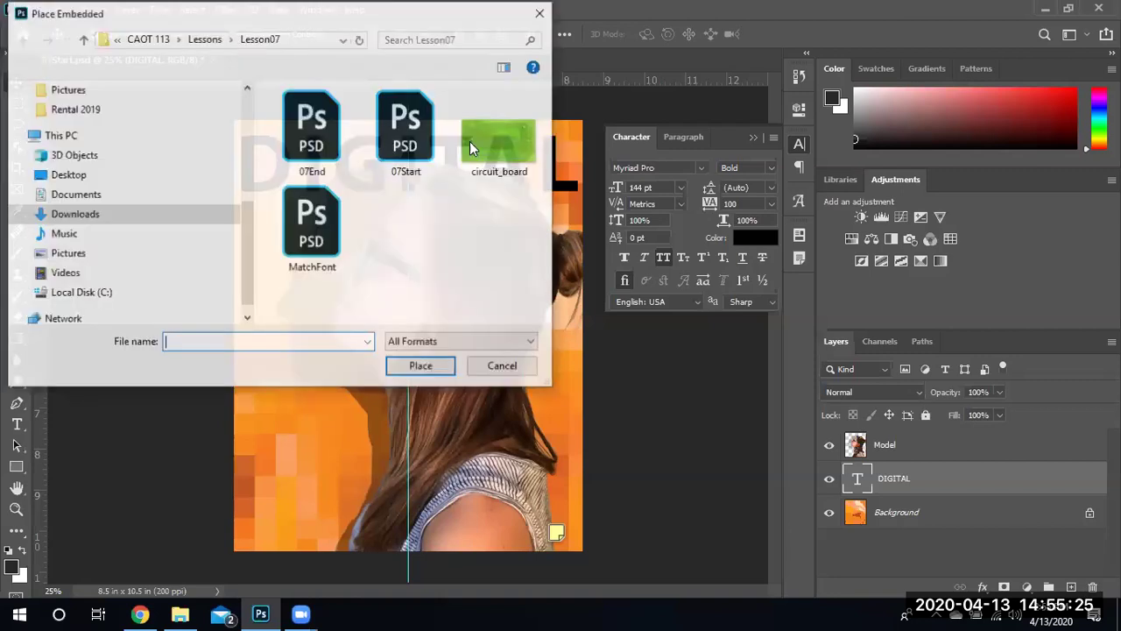
{"action": "left_click", "coordinate": [505, 149]}
{"action": "left_click", "coordinate": [429, 372]}
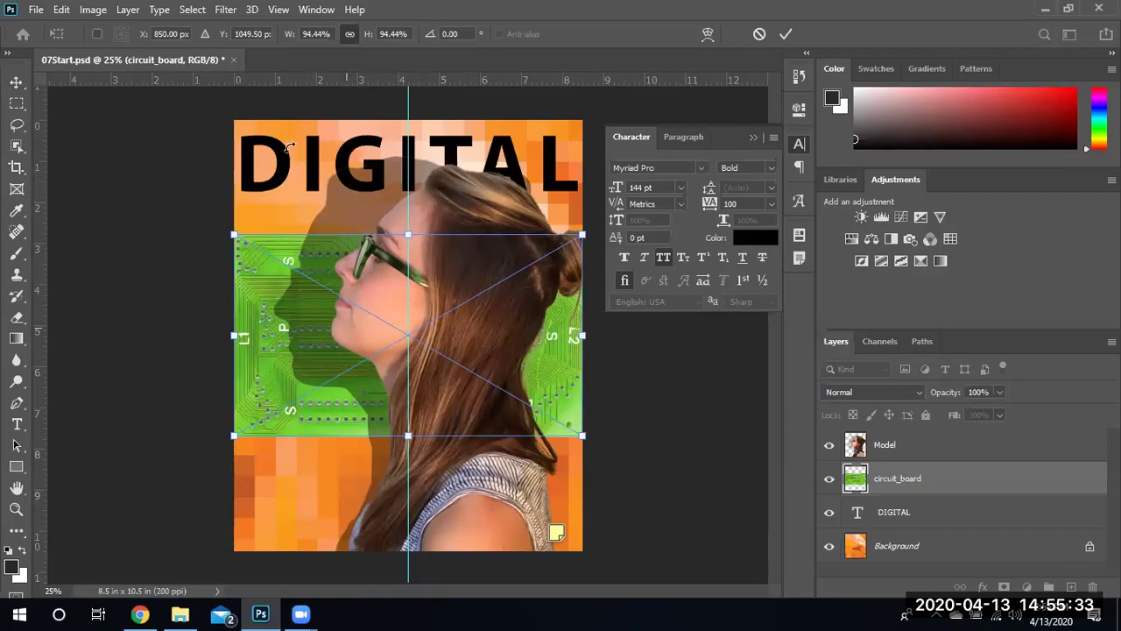
{"action": "left_click_drag", "start_coordinate": [319, 381], "coordinate": [306, 190]}
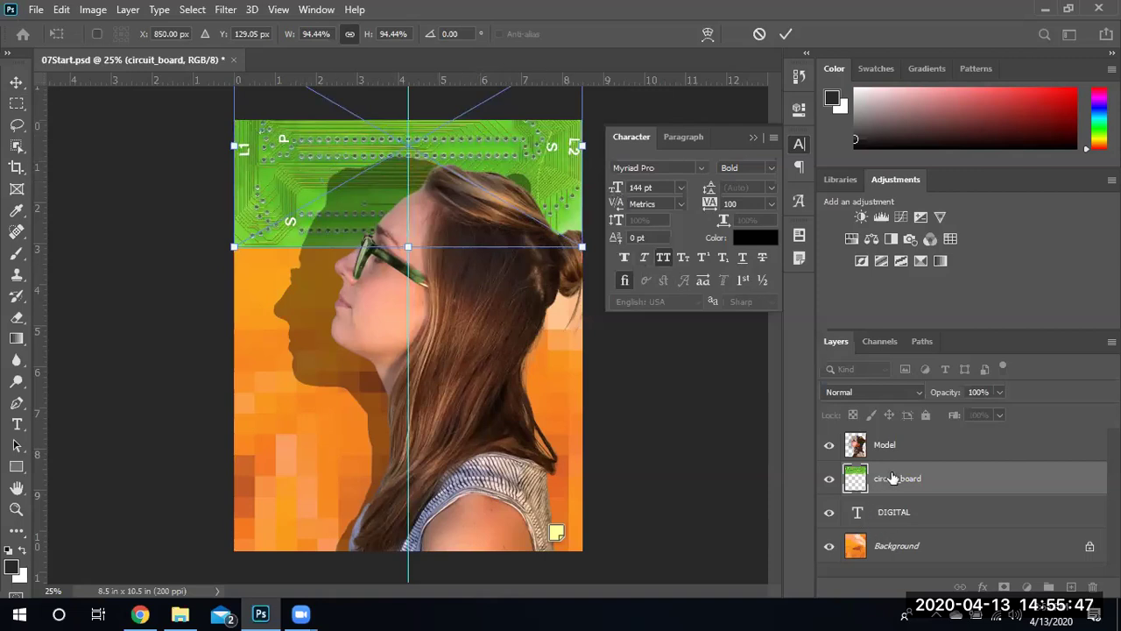
{"action": "key", "text": "Return"}
Rasterize the circuit_board layer
{"action": "left_click", "coordinate": [858, 517]}
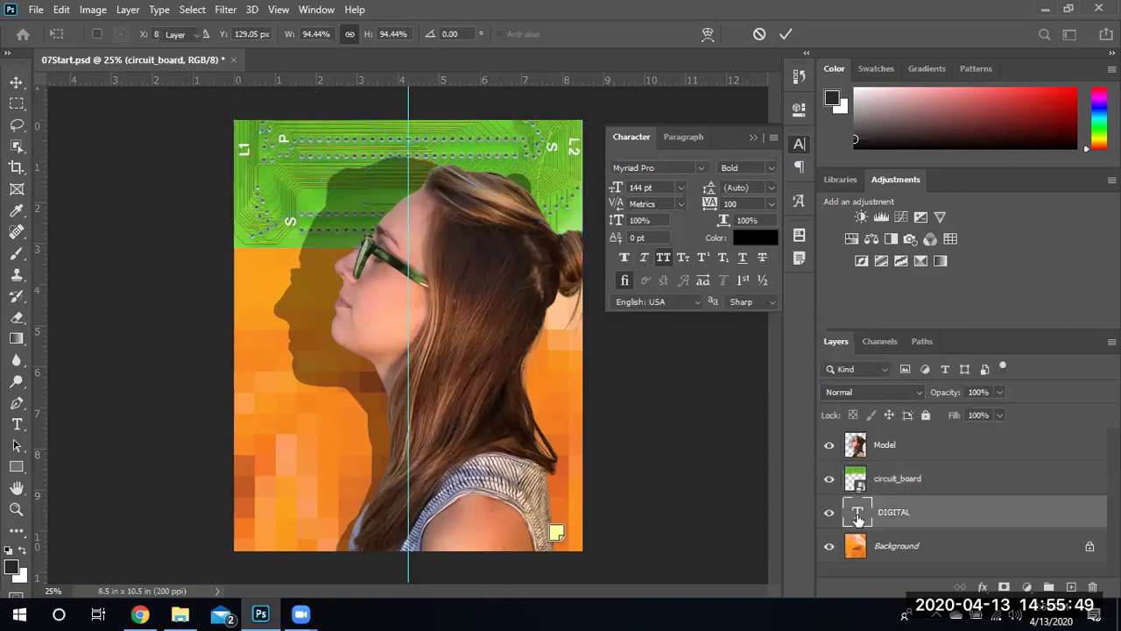
{"action": "left_click", "coordinate": [858, 481]}
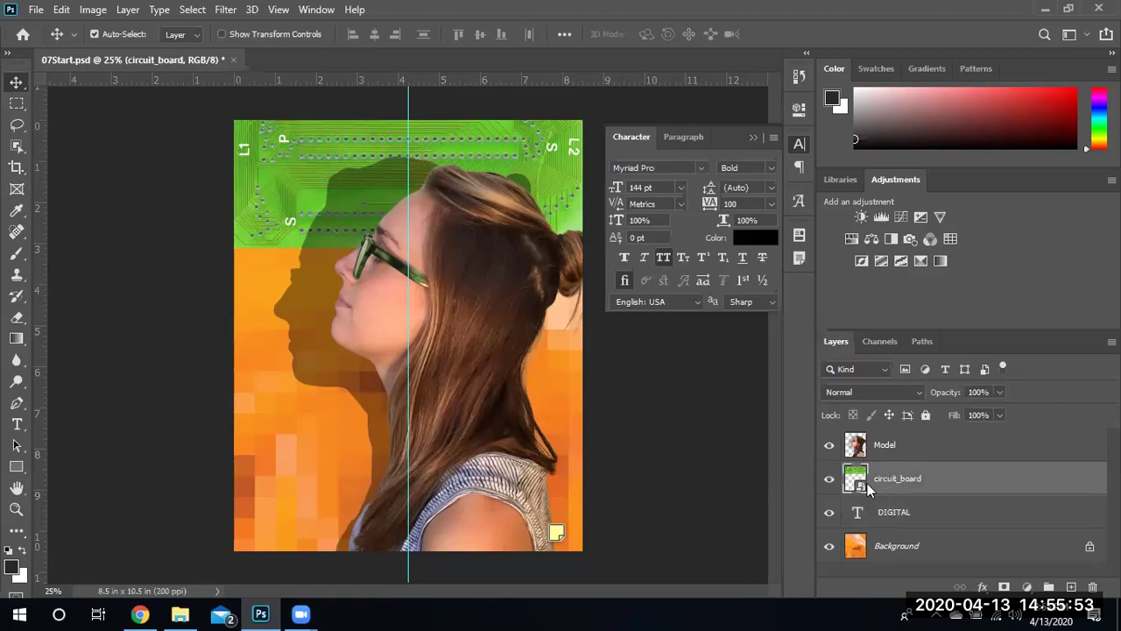
{"action": "right_click", "coordinate": [867, 483]}
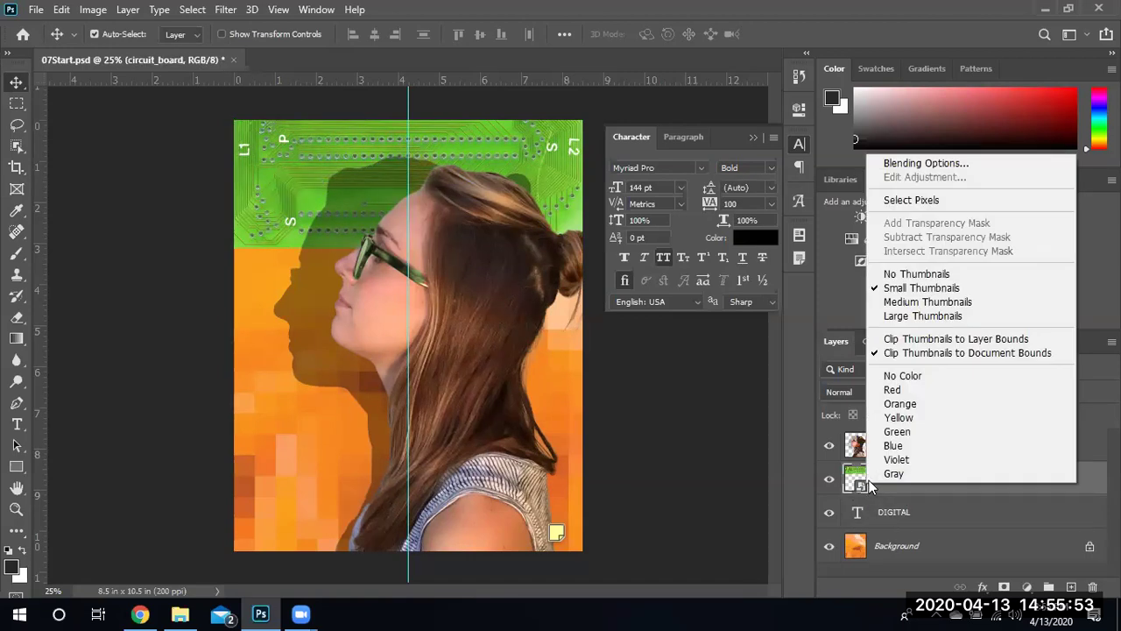
{"action": "right_click", "coordinate": [1092, 479]}
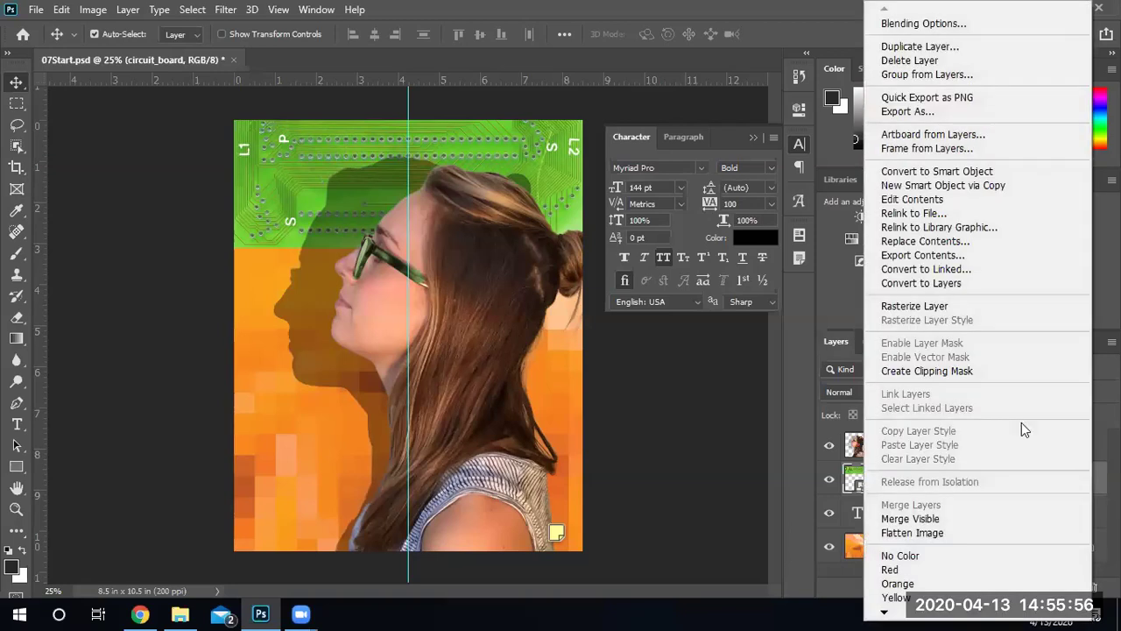
{"action": "left_click", "coordinate": [918, 308]}
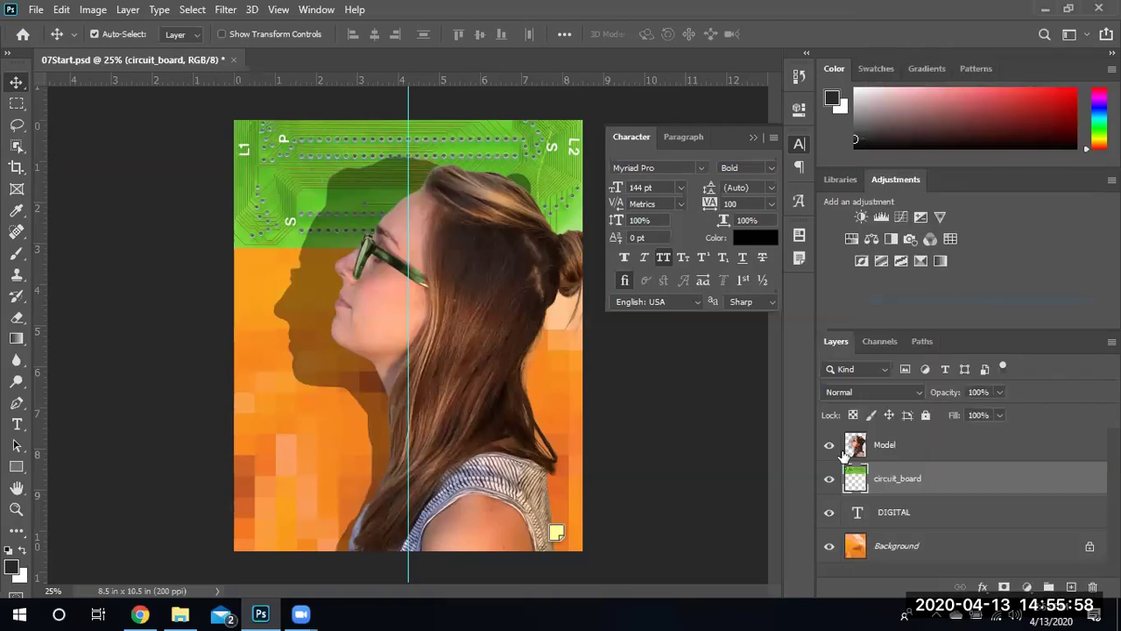
Create a clipping mask that clips the circuit_board layer to the DIGITAL text
{"action": "right_click", "coordinate": [974, 479]}
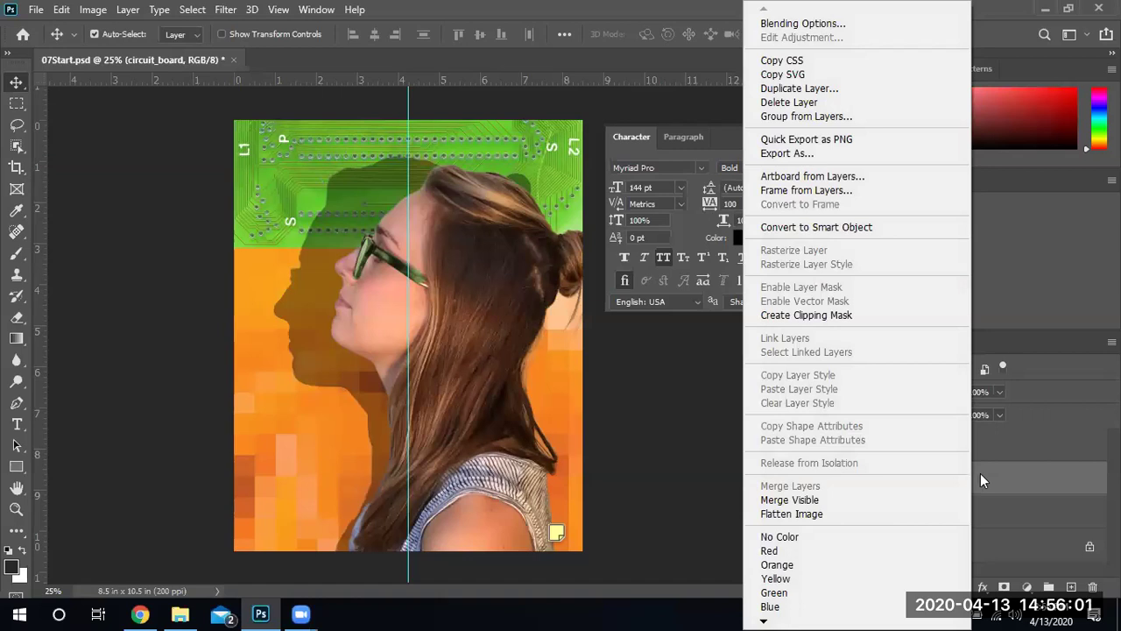
{"action": "left_click", "coordinate": [985, 505]}
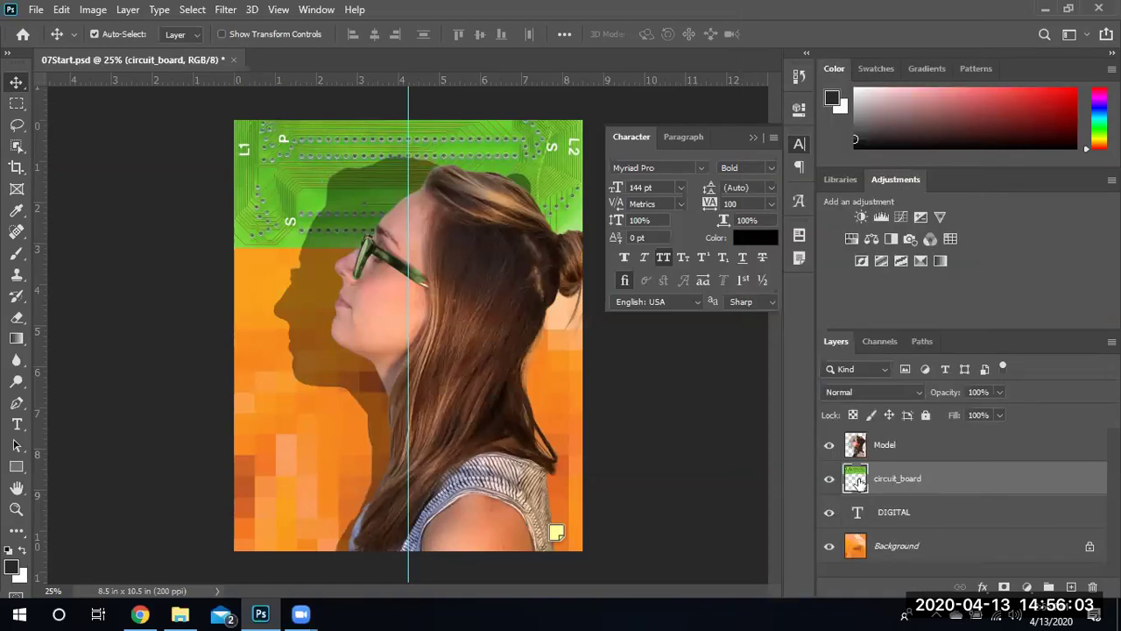
{"action": "right_click", "coordinate": [962, 477]}
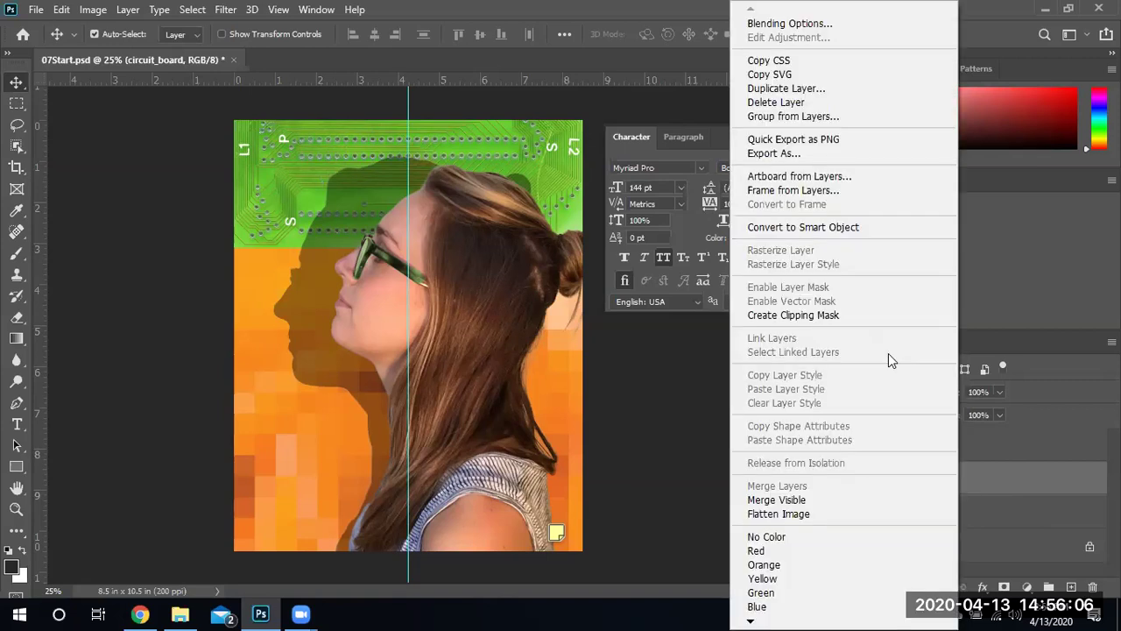
{"action": "left_click", "coordinate": [768, 317]}
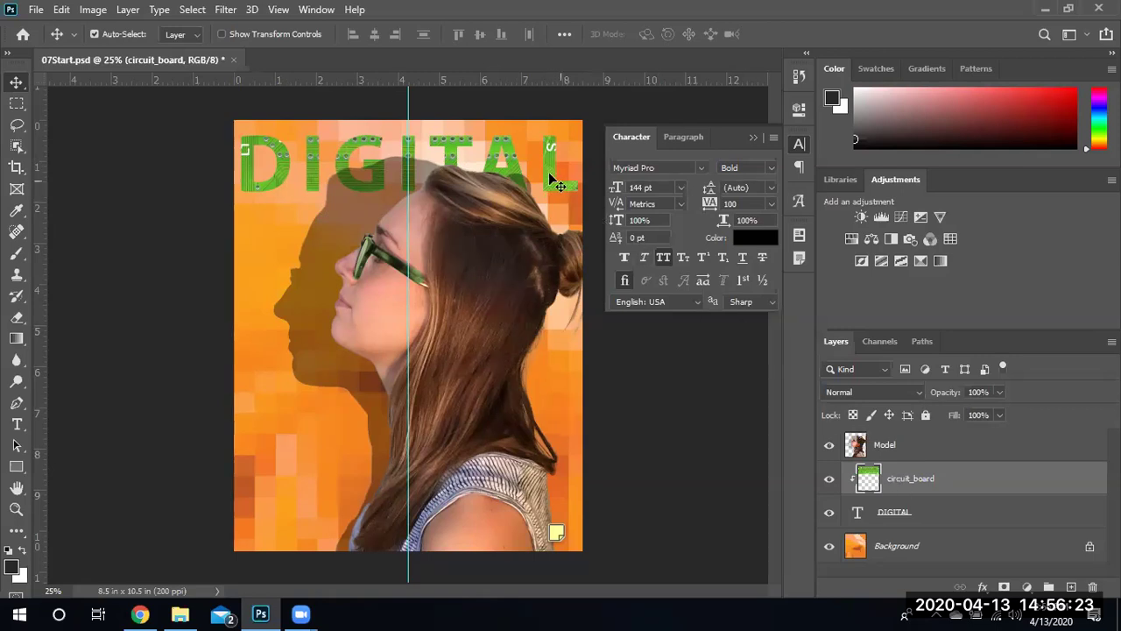
Reposition the clipped circuit board image within the DIGITAL letters until its pattern fills them attractively
{"action": "mouse_move", "coordinate": [555, 182]}
{"action": "left_mouse_down"}
{"action": "mouse_move", "coordinate": [546, 208]}
{"action": "mouse_move", "coordinate": [545, 163]}
{"action": "left_mouse_up"}
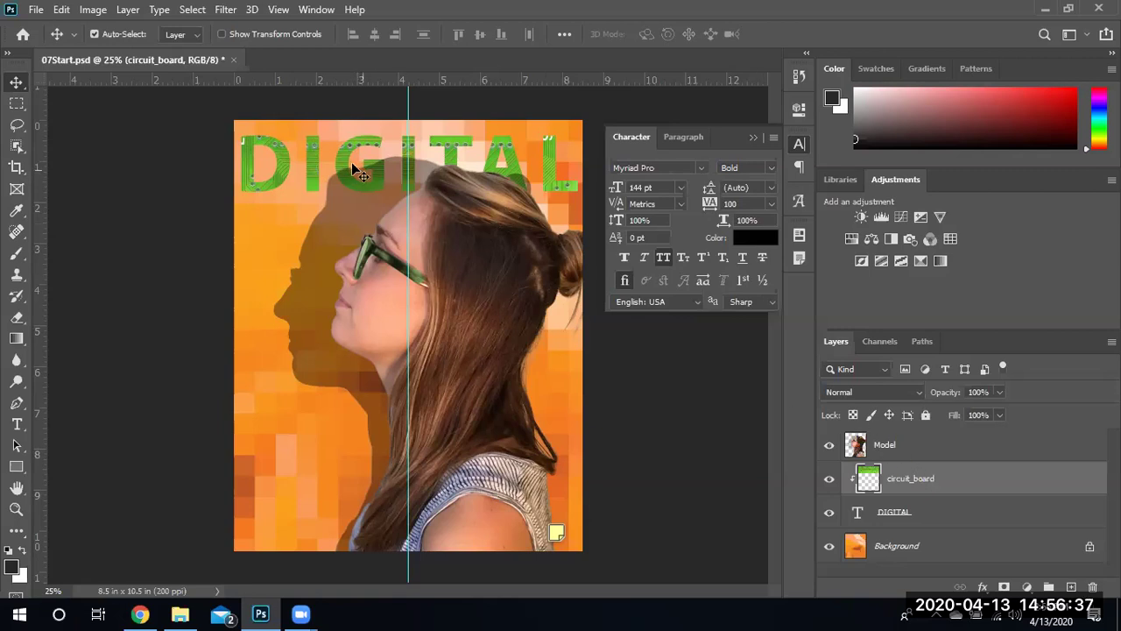
{"action": "left_click_drag", "start_coordinate": [344, 184], "coordinate": [357, 156]}
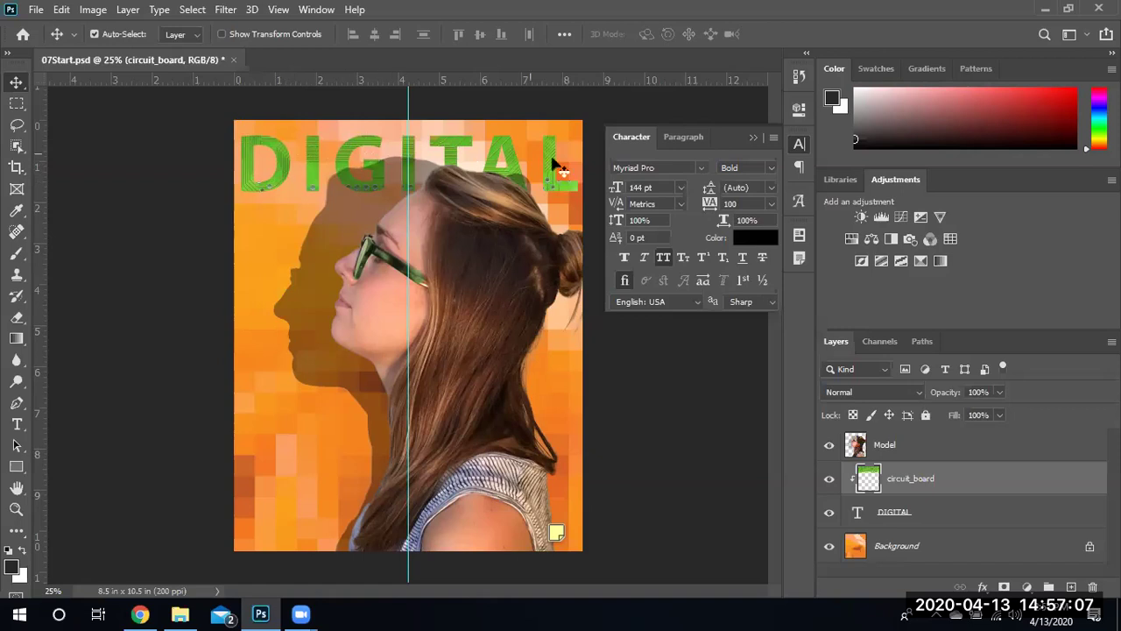
{"action": "left_click_drag", "start_coordinate": [516, 173], "coordinate": [517, 273]}
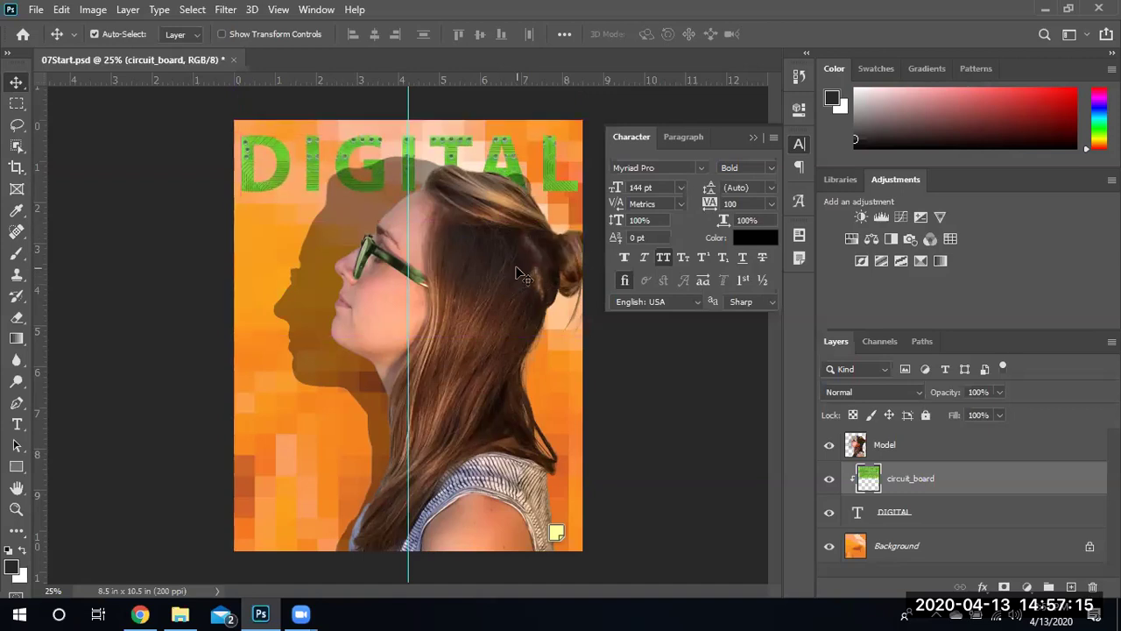
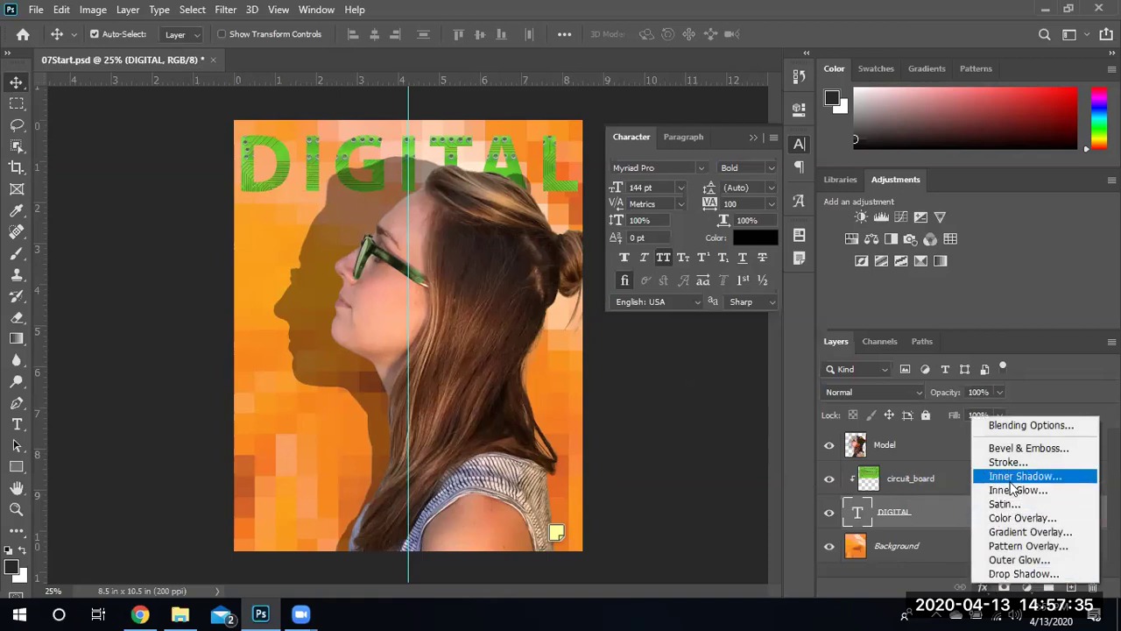
Add an Inner Shadow to the DIGITAL layer with Multiply blending, 48% opacity, 18 px distance and 16 px size
{"action": "left_click", "coordinate": [1017, 478]}
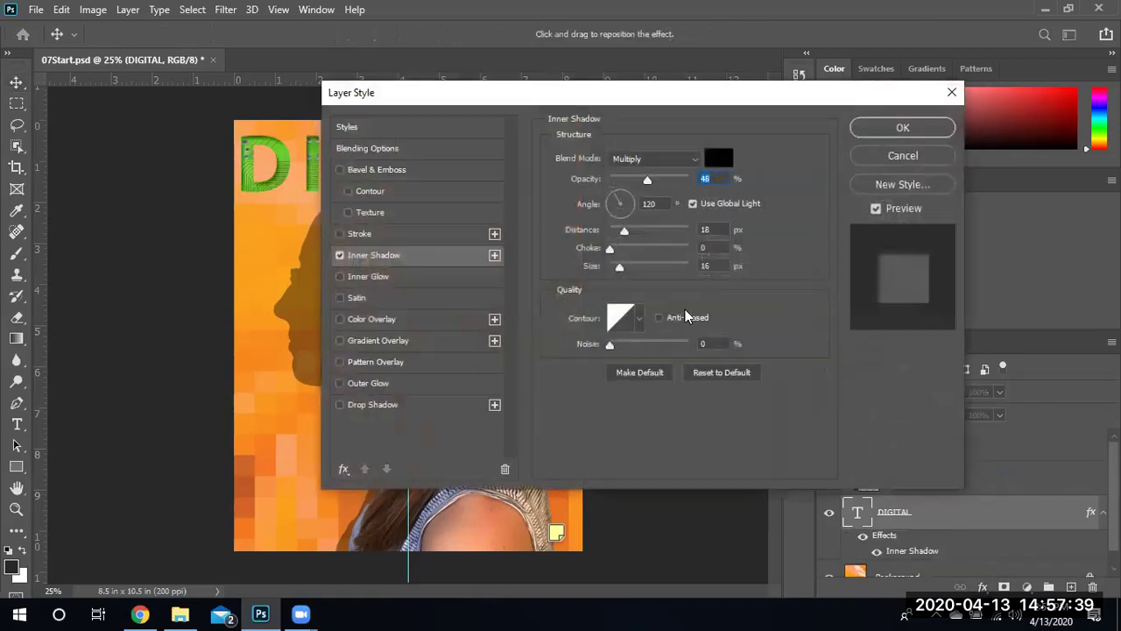
{"action": "left_click", "coordinate": [339, 255]}
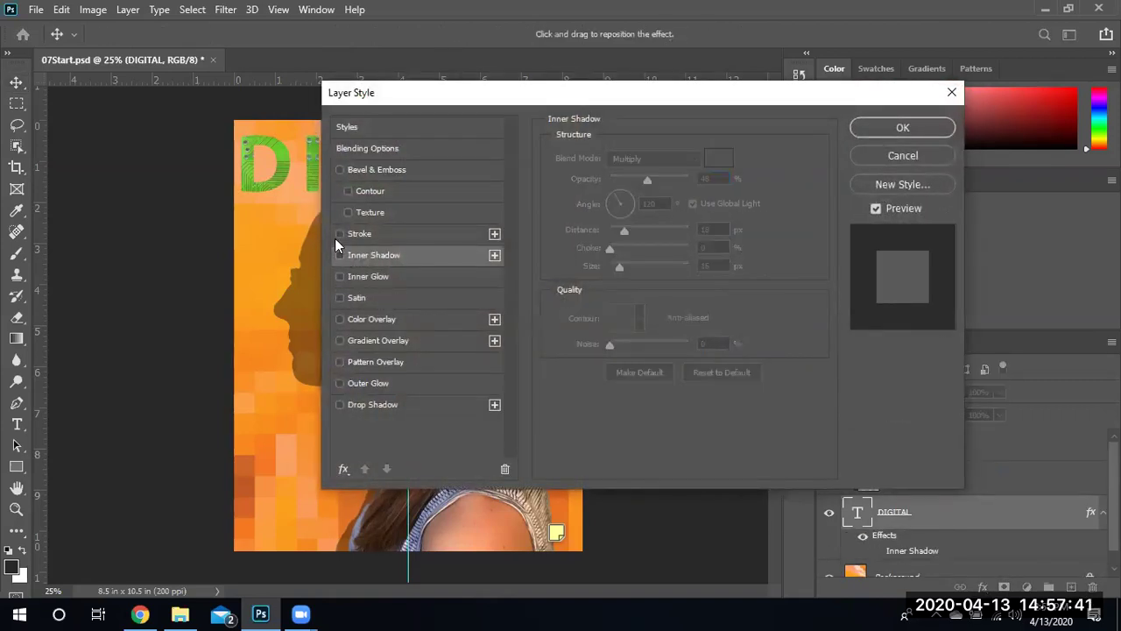
{"action": "left_click", "coordinate": [340, 234]}
{"action": "left_click", "coordinate": [340, 233]}
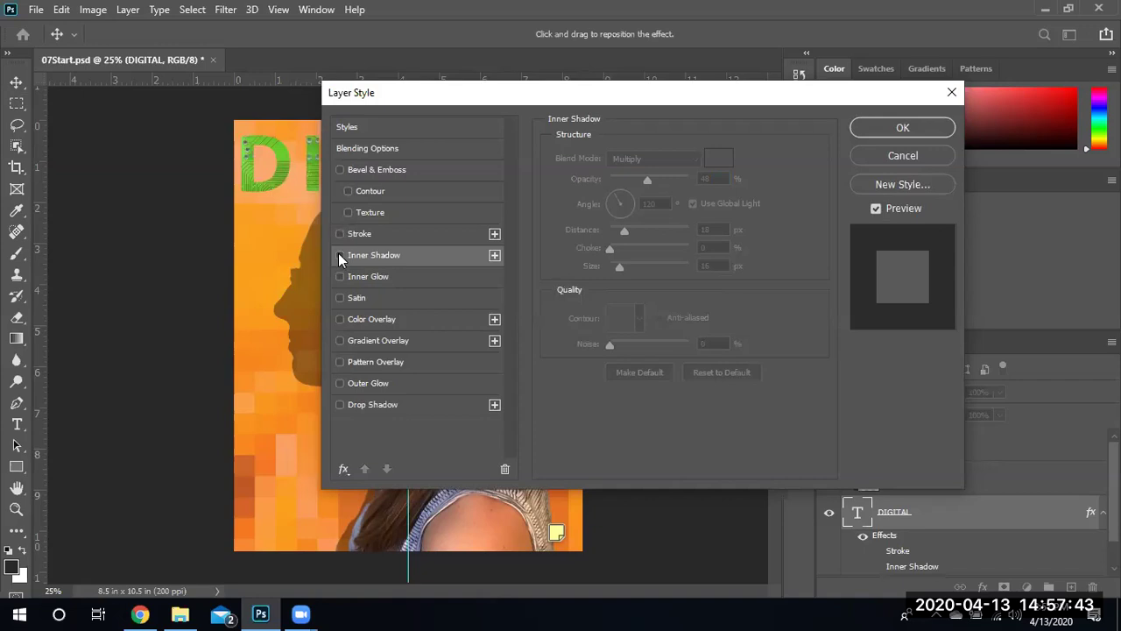
{"action": "left_click", "coordinate": [339, 255]}
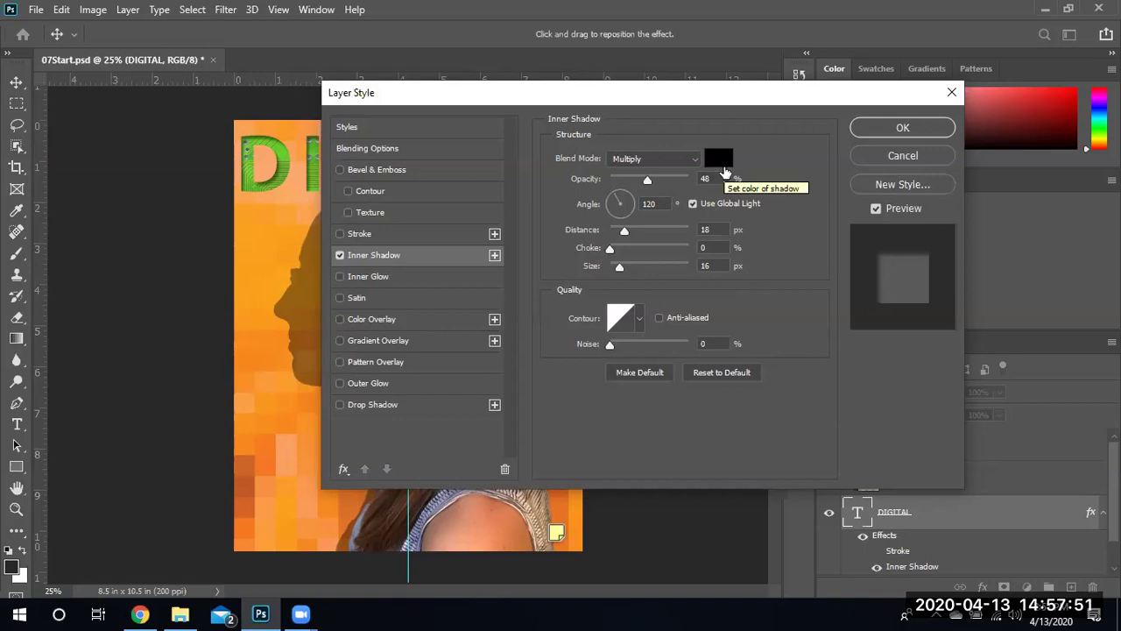
{"action": "left_click", "coordinate": [716, 178]}
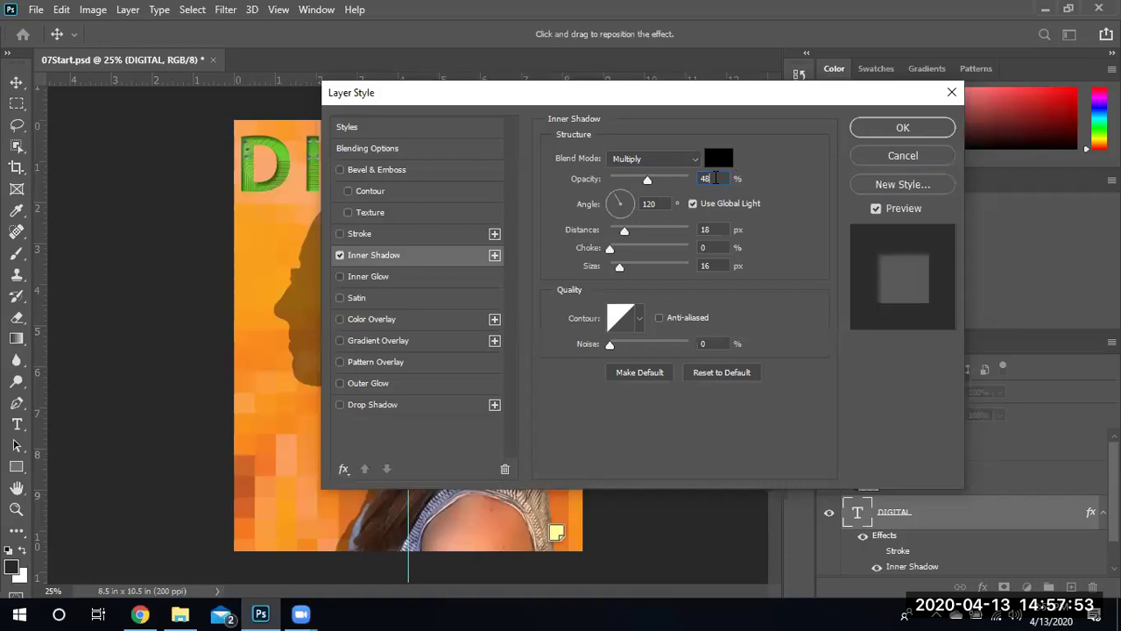
{"action": "left_click", "coordinate": [716, 229]}
{"action": "left_click", "coordinate": [719, 266]}
{"action": "left_click_drag", "start_coordinate": [683, 96], "coordinate": [866, 58]}
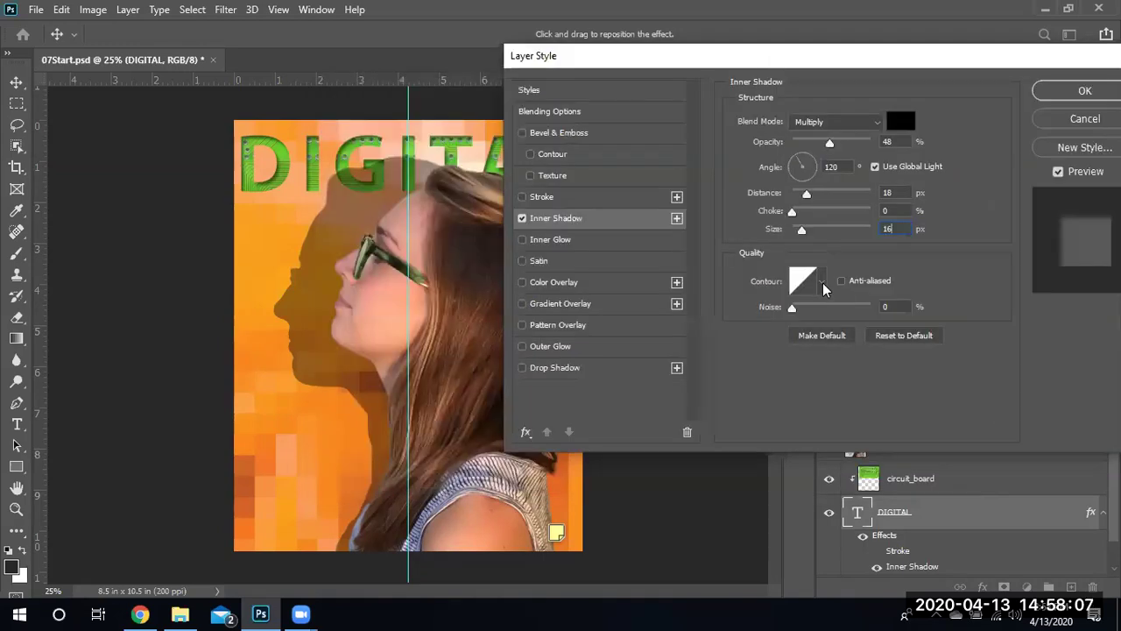
Try several contour presets for the inner shadow on the DIGITAL title
{"action": "left_click", "coordinate": [821, 281]}
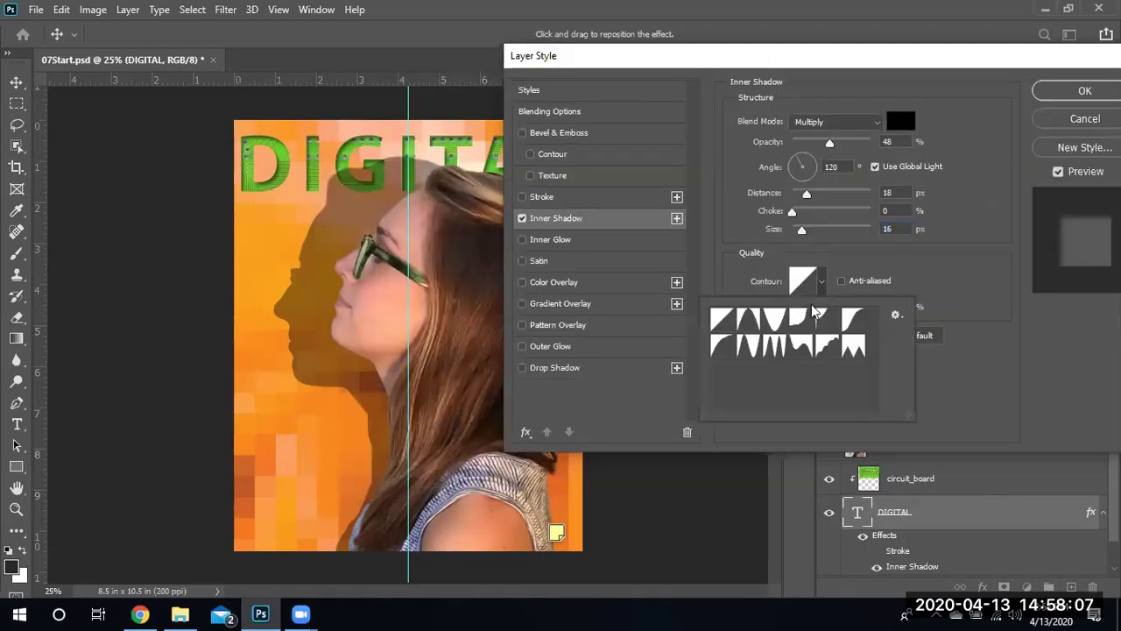
{"action": "left_click", "coordinate": [751, 323]}
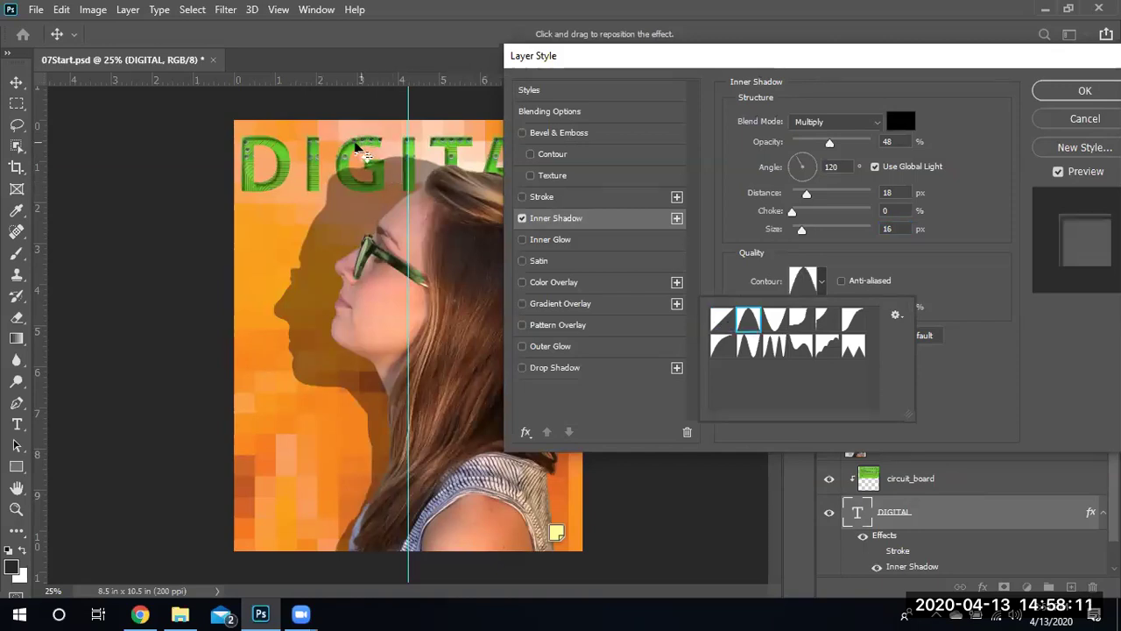
{"action": "left_click", "coordinate": [775, 326]}
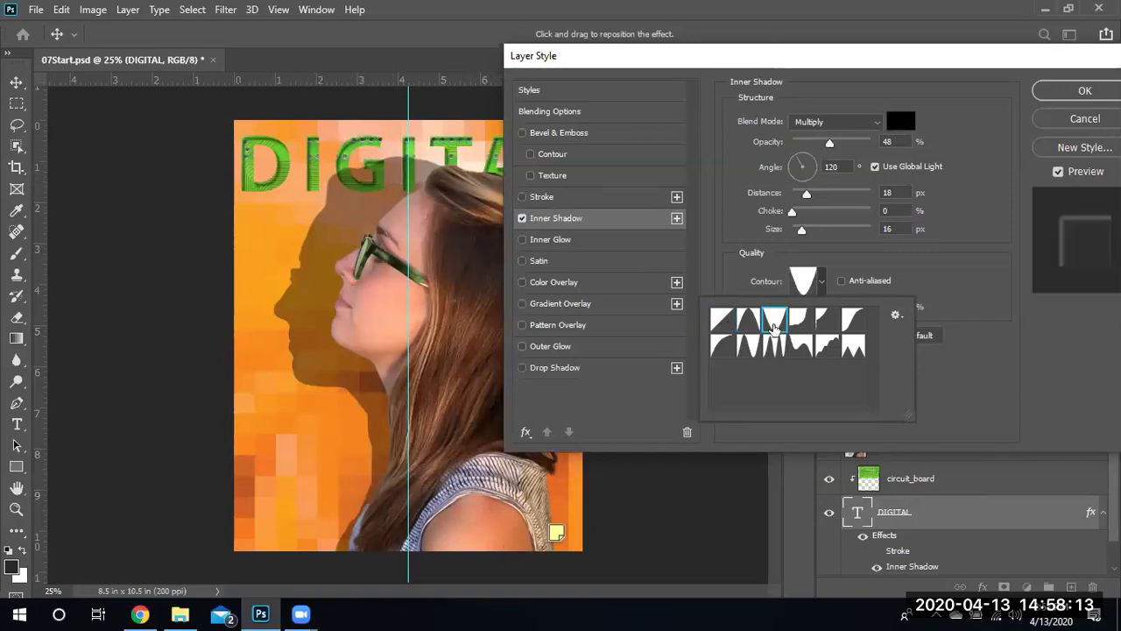
{"action": "left_click", "coordinate": [805, 331]}
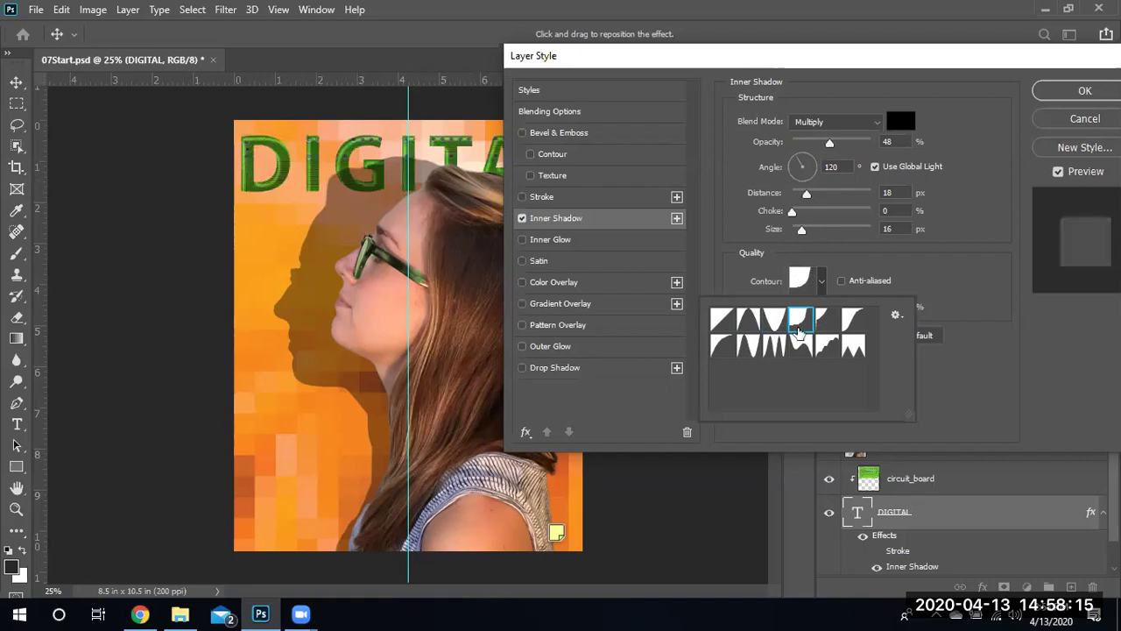
{"action": "left_click", "coordinate": [827, 329]}
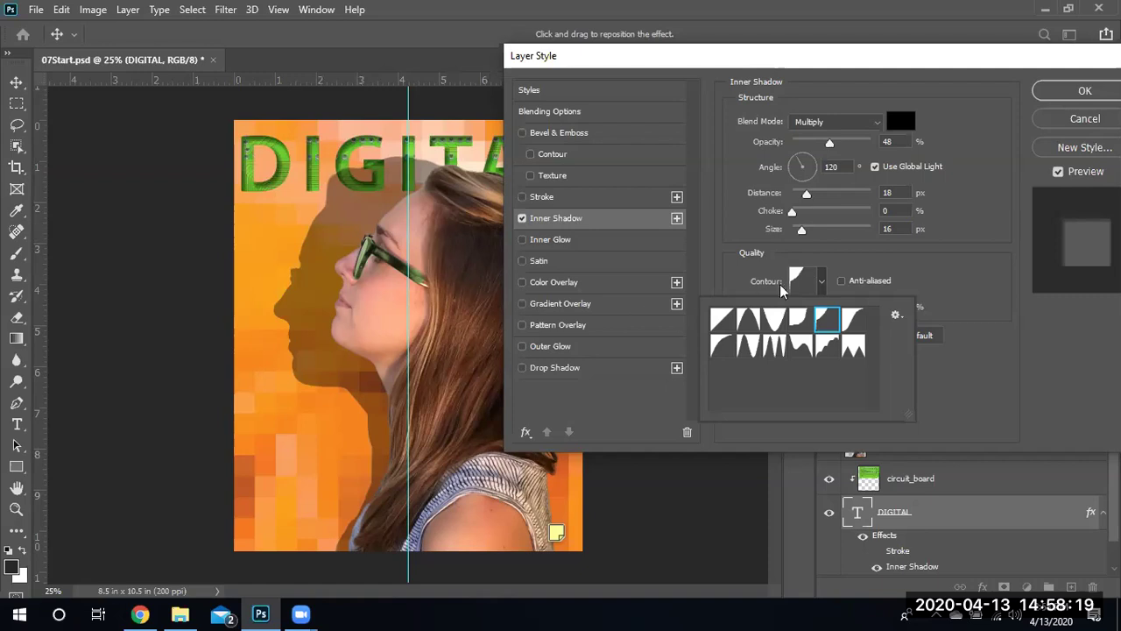
{"action": "left_click", "coordinate": [853, 328]}
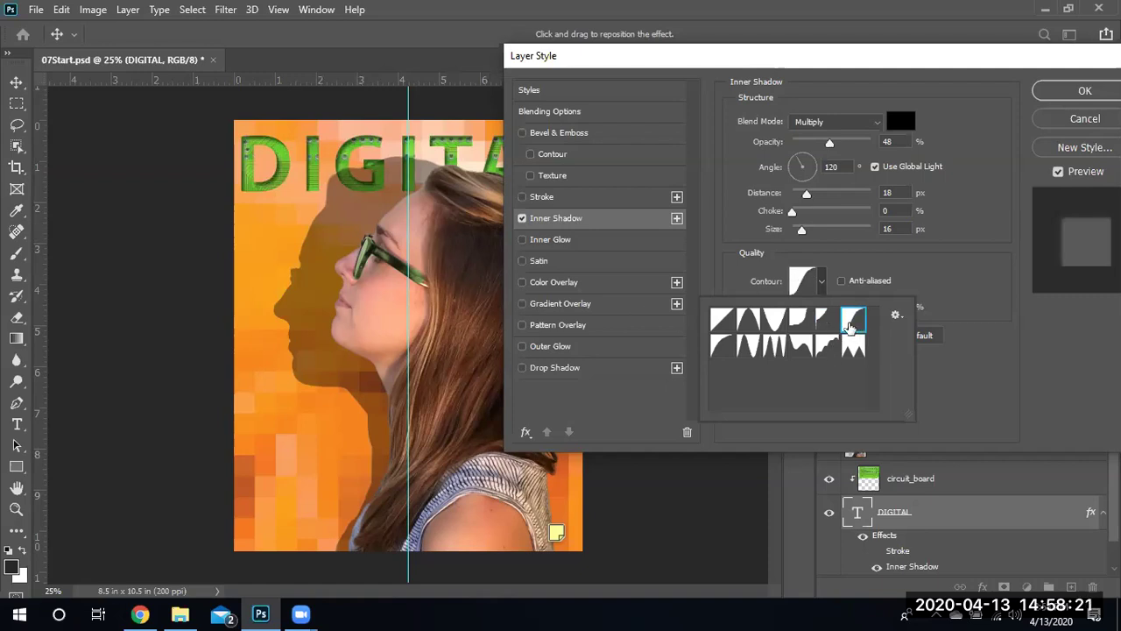
{"action": "left_click", "coordinate": [827, 347]}
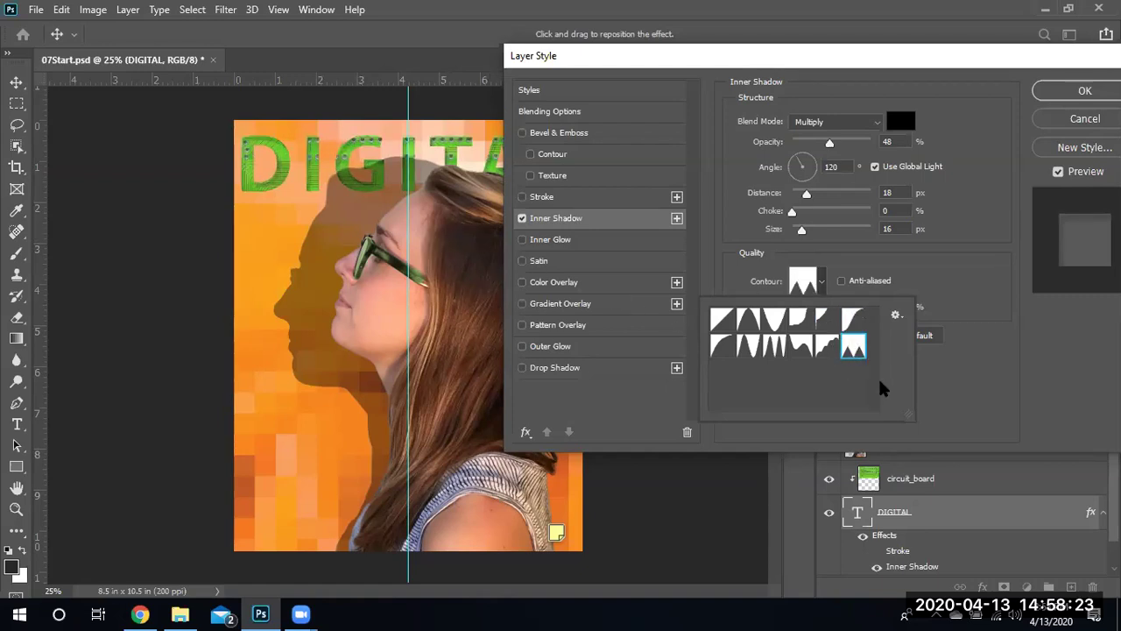
{"action": "left_click", "coordinate": [799, 348]}
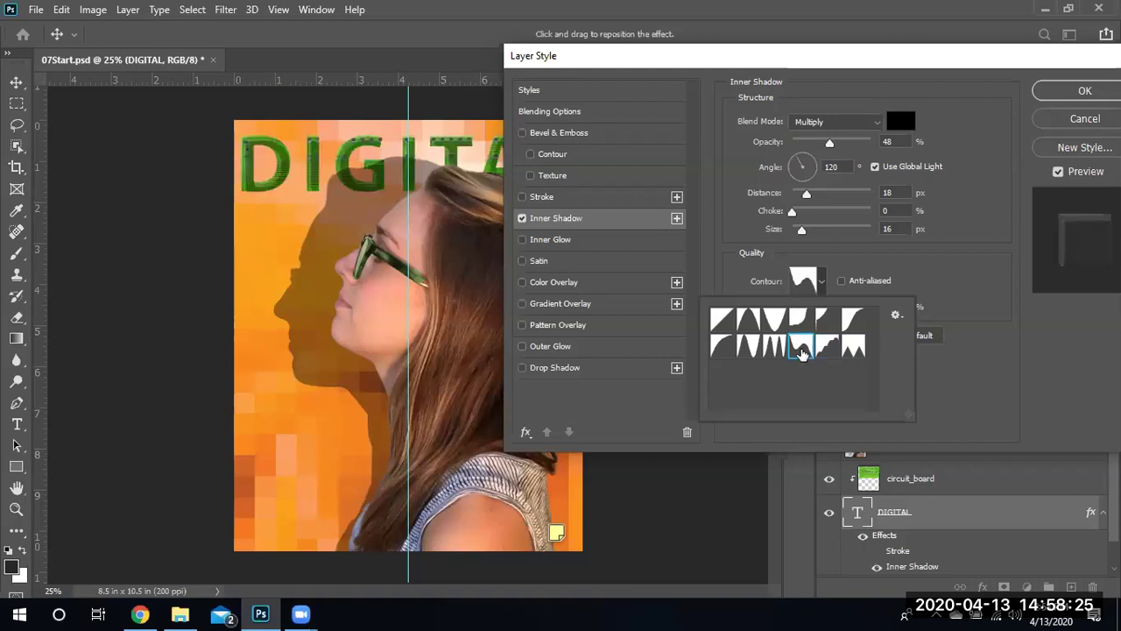
{"action": "left_click", "coordinate": [771, 348]}
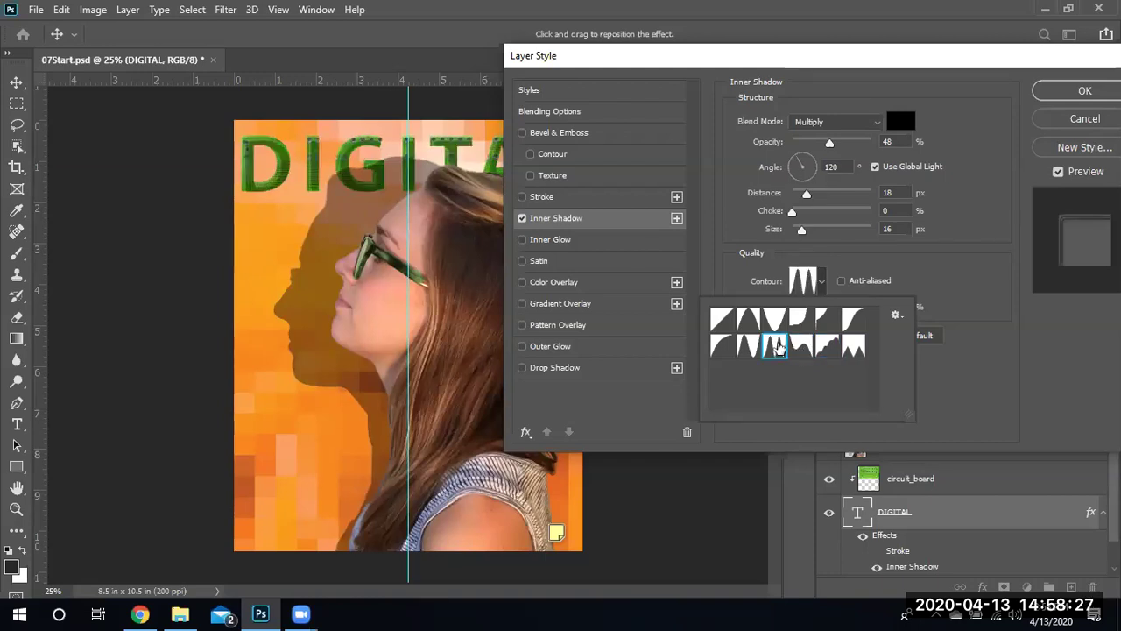
{"action": "left_click", "coordinate": [746, 348]}
Give the inner shadow the convex, quarter-round contour preset and apply the layer style
{"action": "left_click", "coordinate": [722, 349]}
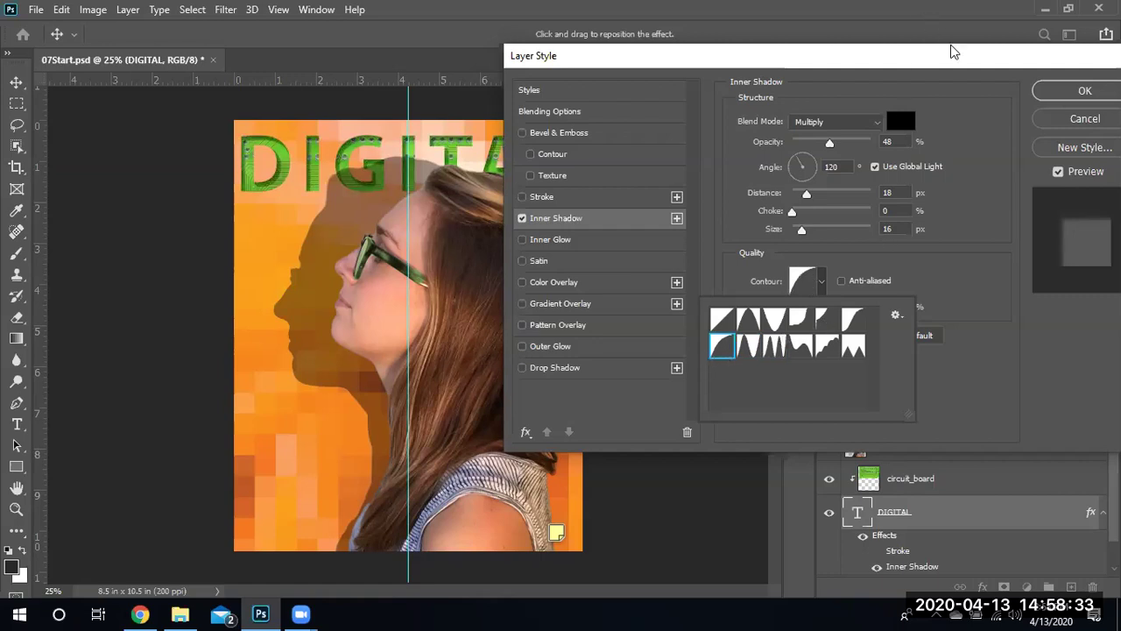
{"action": "left_click", "coordinate": [942, 82]}
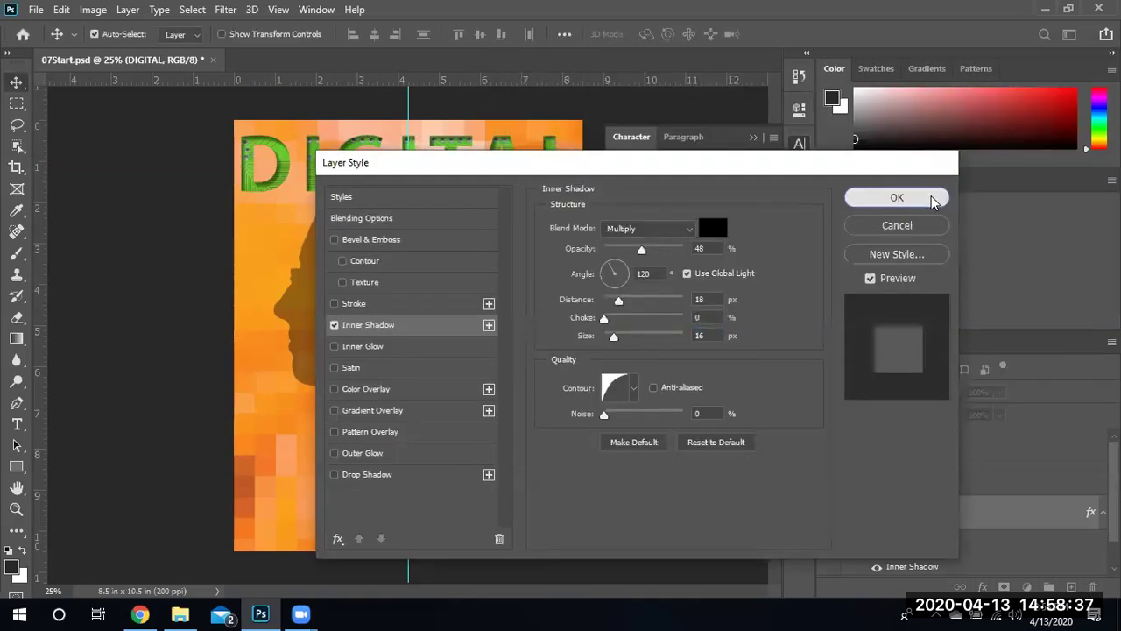
{"action": "left_click", "coordinate": [897, 198]}
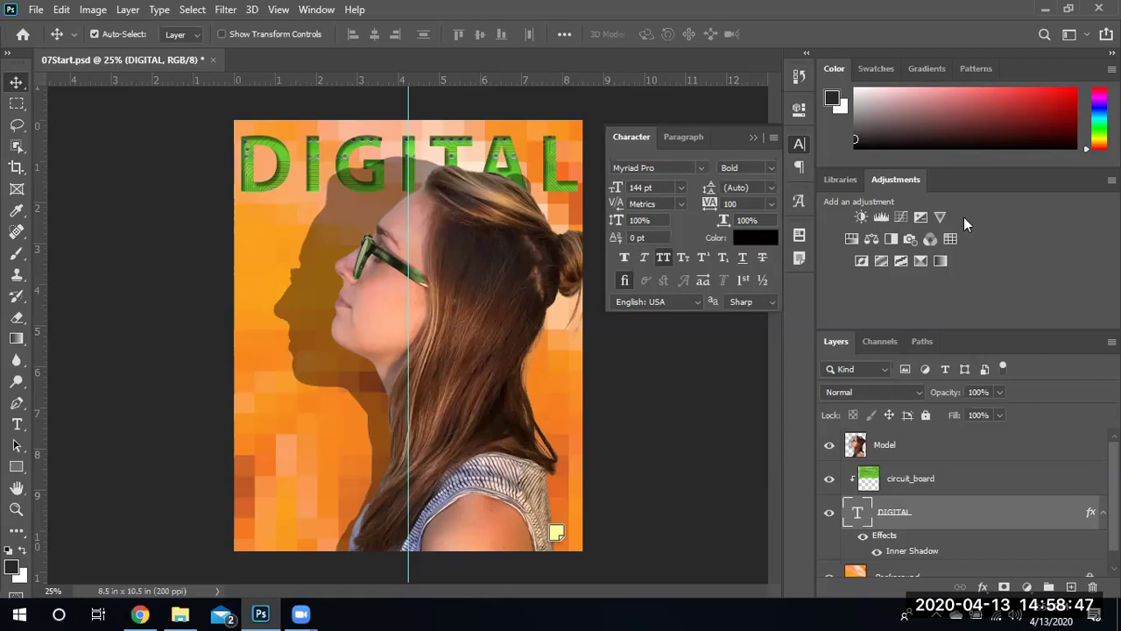
Compare the DIGITAL title with its layer effects hidden and shown, and display the document's paths
{"action": "left_click", "coordinate": [863, 536]}
{"action": "left_click", "coordinate": [864, 536]}
{"action": "left_click", "coordinate": [925, 343]}
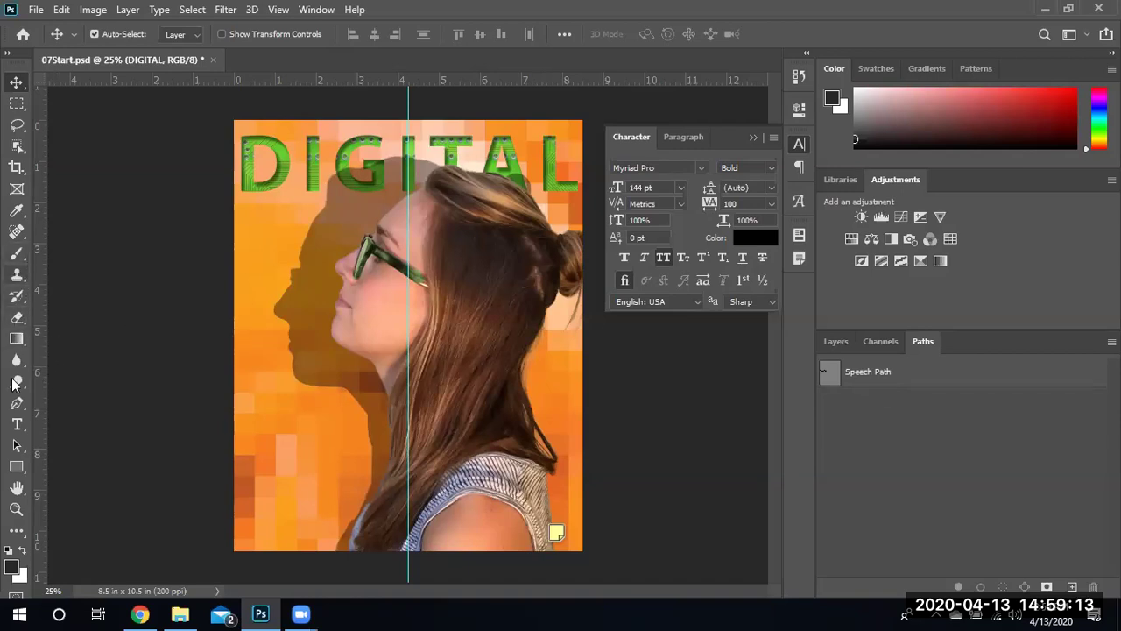
Set the type to 14 pt Myriad Pro Regular with the near-white text color #f6ebeb
{"action": "left_click", "coordinate": [16, 422]}
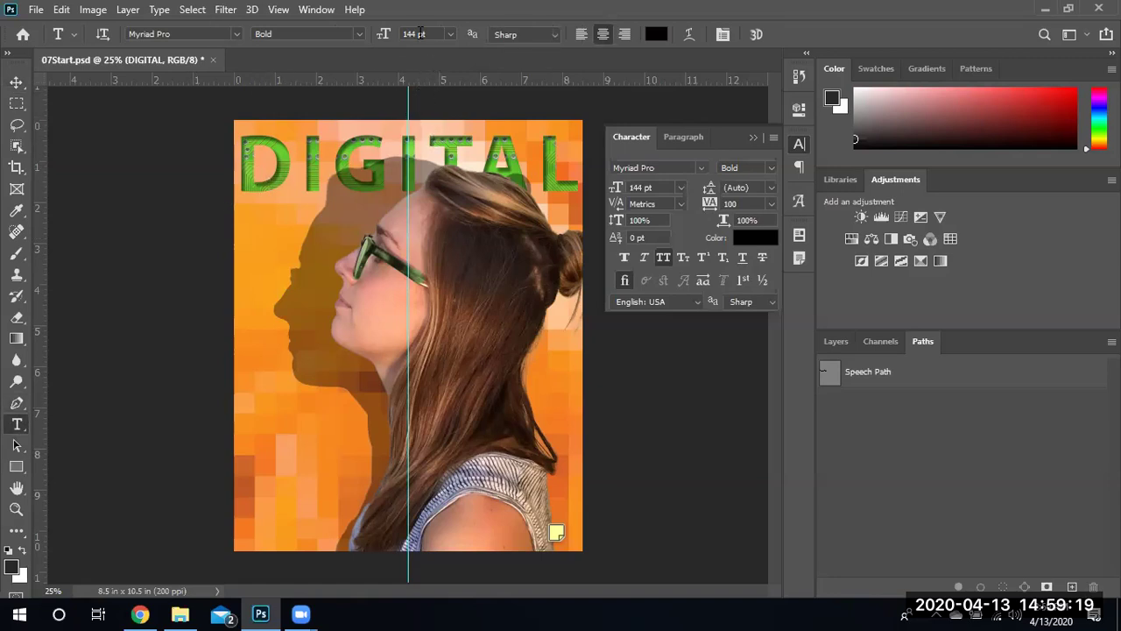
{"action": "key", "text": "BackSpace"}
{"action": "left_click", "coordinate": [659, 36]}
{"action": "left_click", "coordinate": [353, 120]}
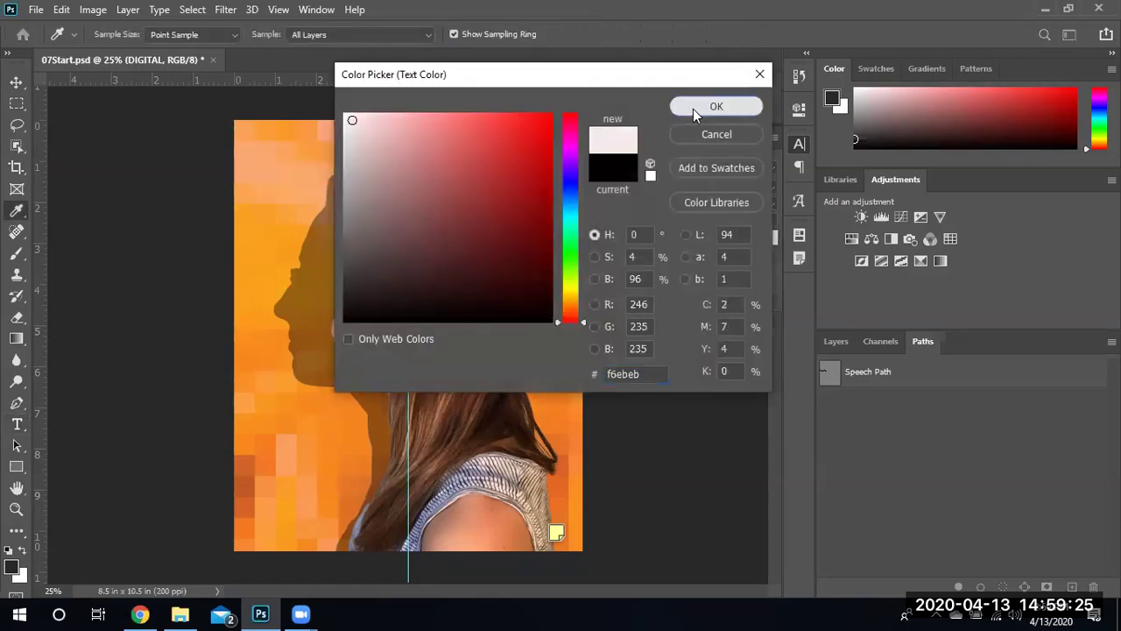
{"action": "left_click", "coordinate": [693, 108]}
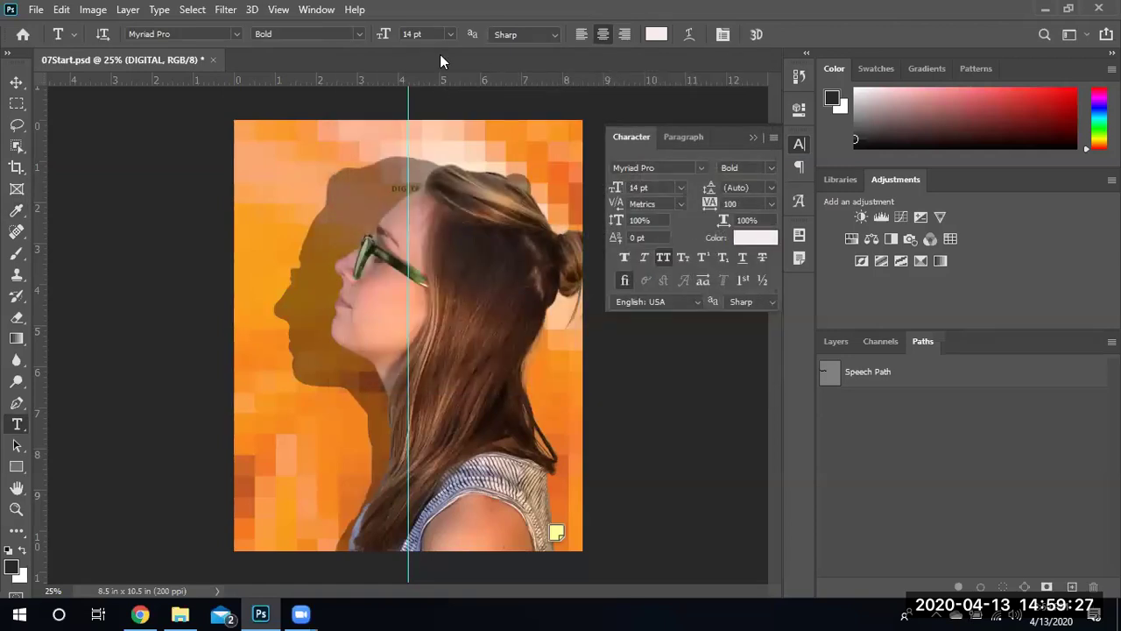
{"action": "left_click", "coordinate": [358, 34]}
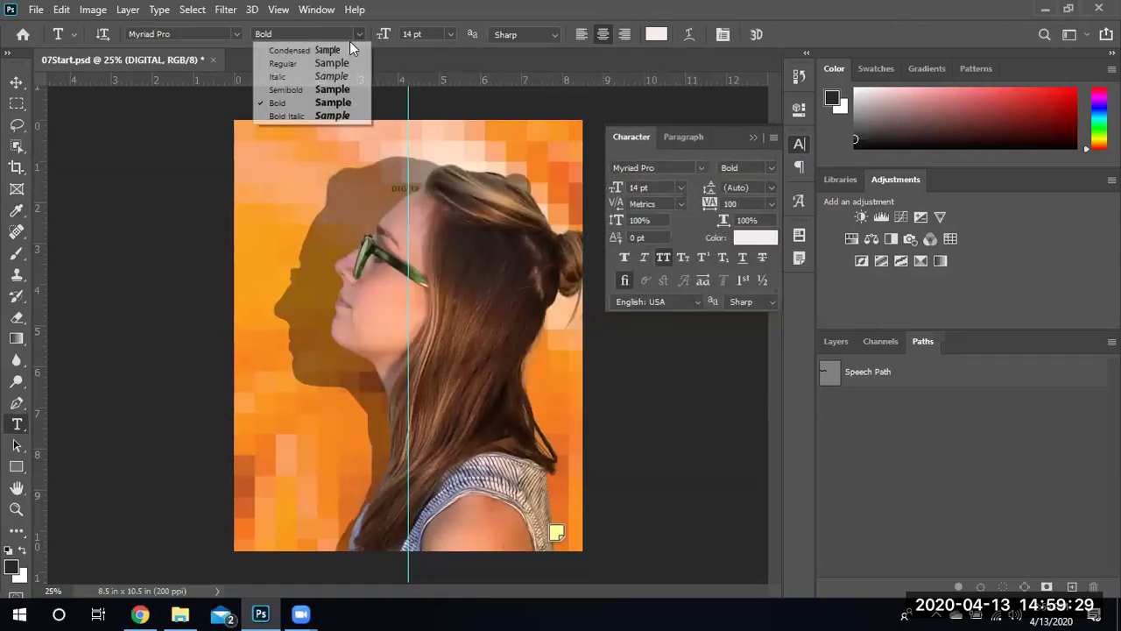
{"action": "left_click", "coordinate": [320, 63]}
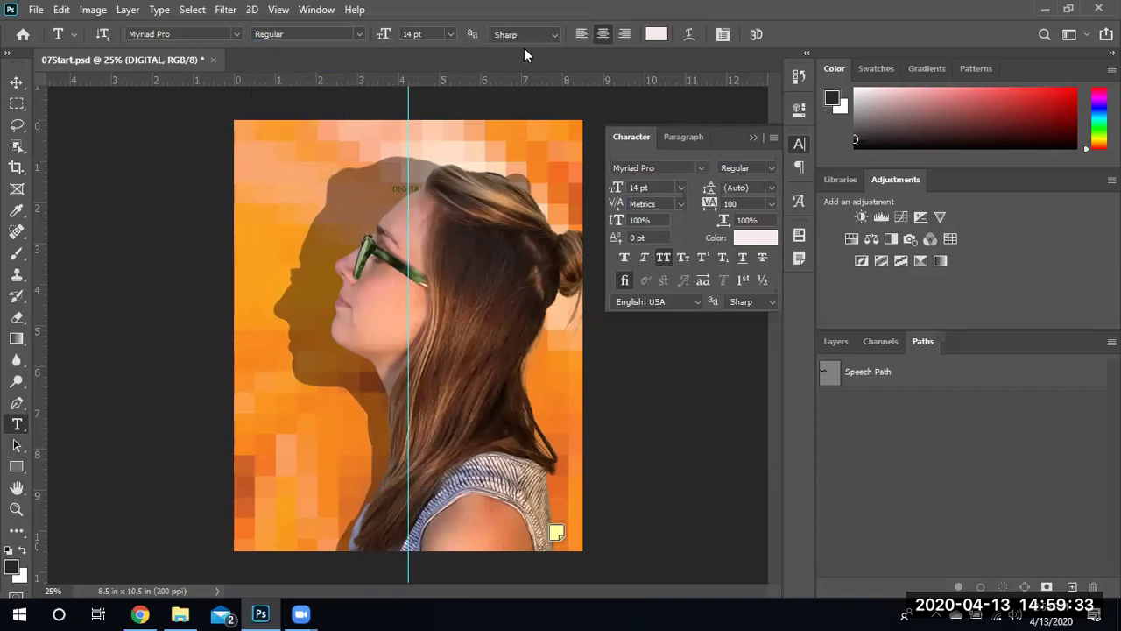
Set the type's tracking to -10 in the character settings
{"action": "left_click", "coordinate": [714, 206]}
{"action": "left_click_drag", "start_coordinate": [714, 206], "coordinate": [707, 207]}
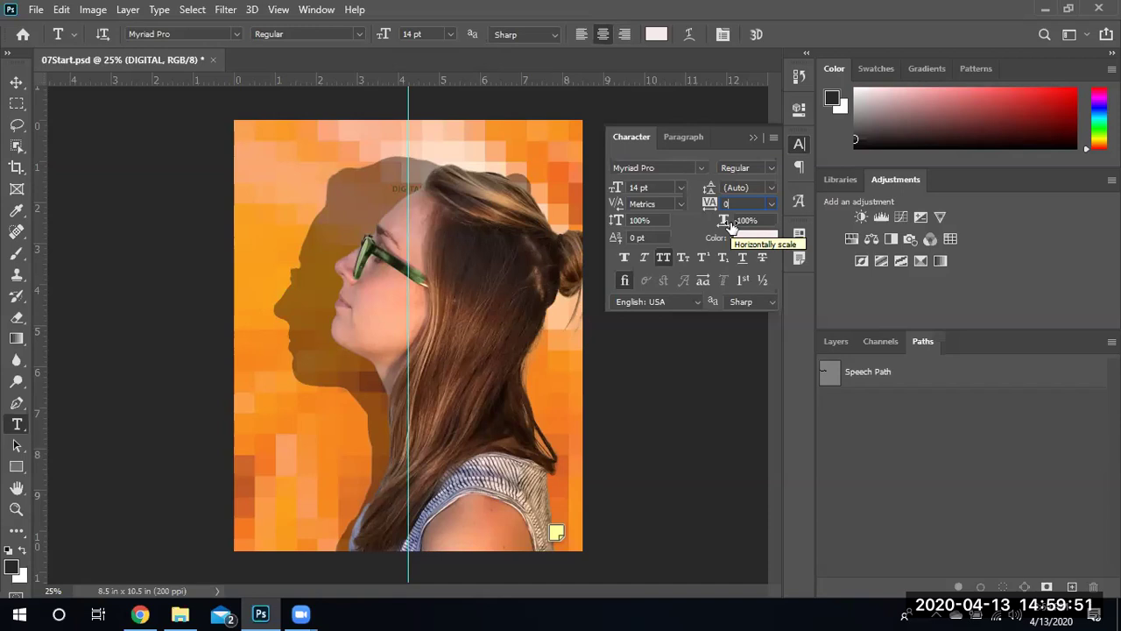
{"action": "key", "text": "BackSpace"}
{"action": "type", "text": "100"}
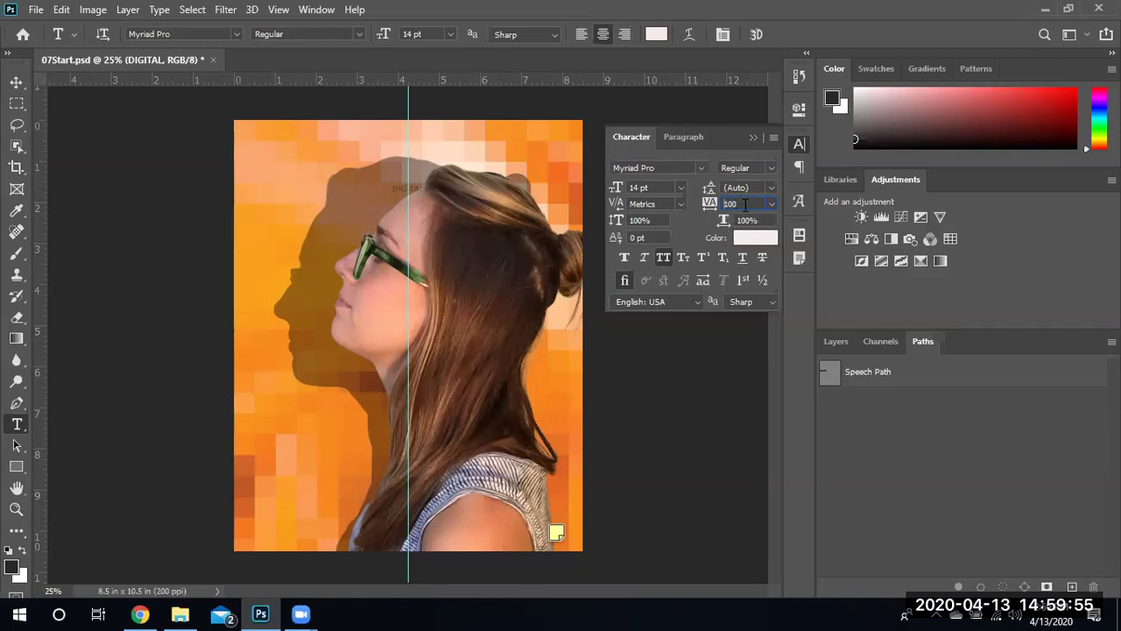
{"action": "type", "text": "-10"}
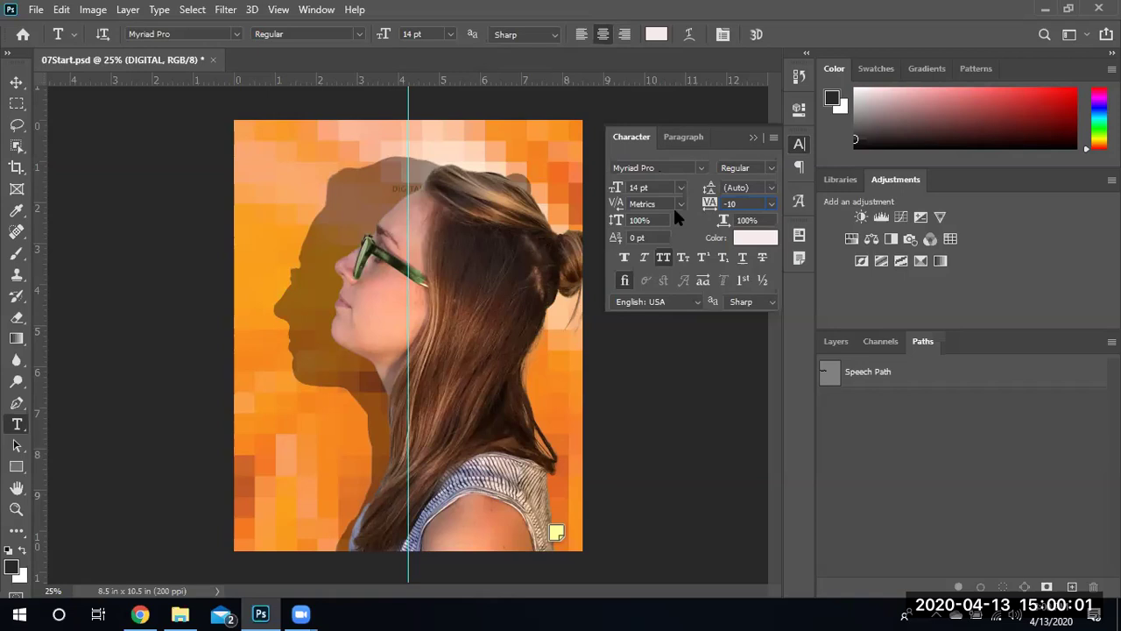
{"action": "left_click", "coordinate": [721, 34]}
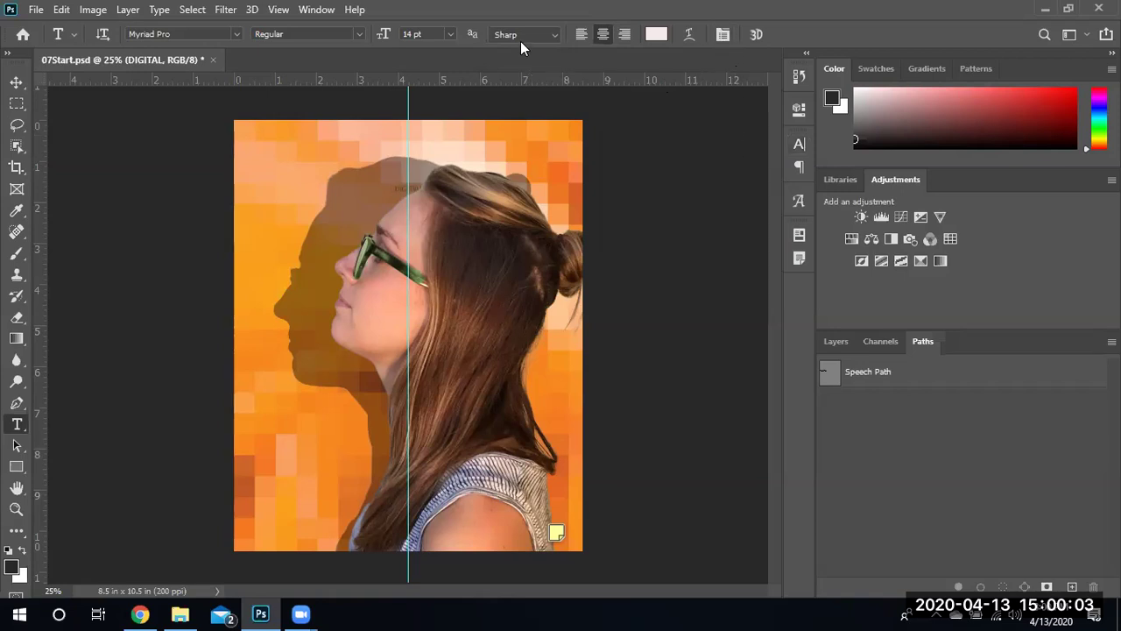
{"action": "left_click", "coordinate": [723, 35]}
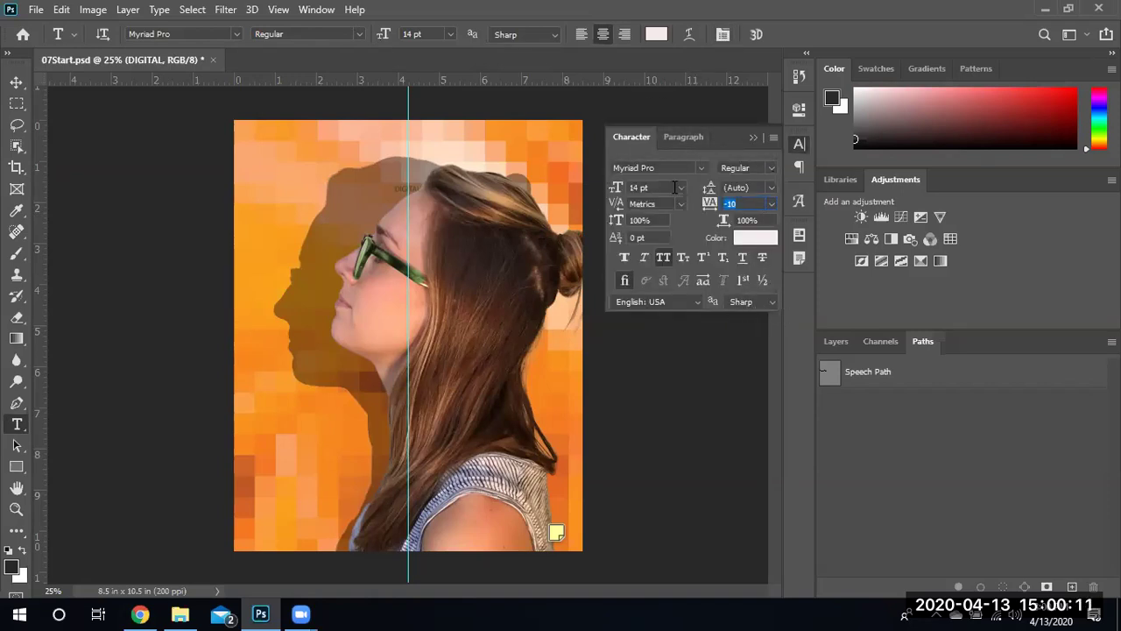
{"action": "left_click", "coordinate": [753, 187]}
Try right-aligned test text along the Speech Path on a layer above Model, and delete that text layer
{"action": "left_click", "coordinate": [919, 372]}
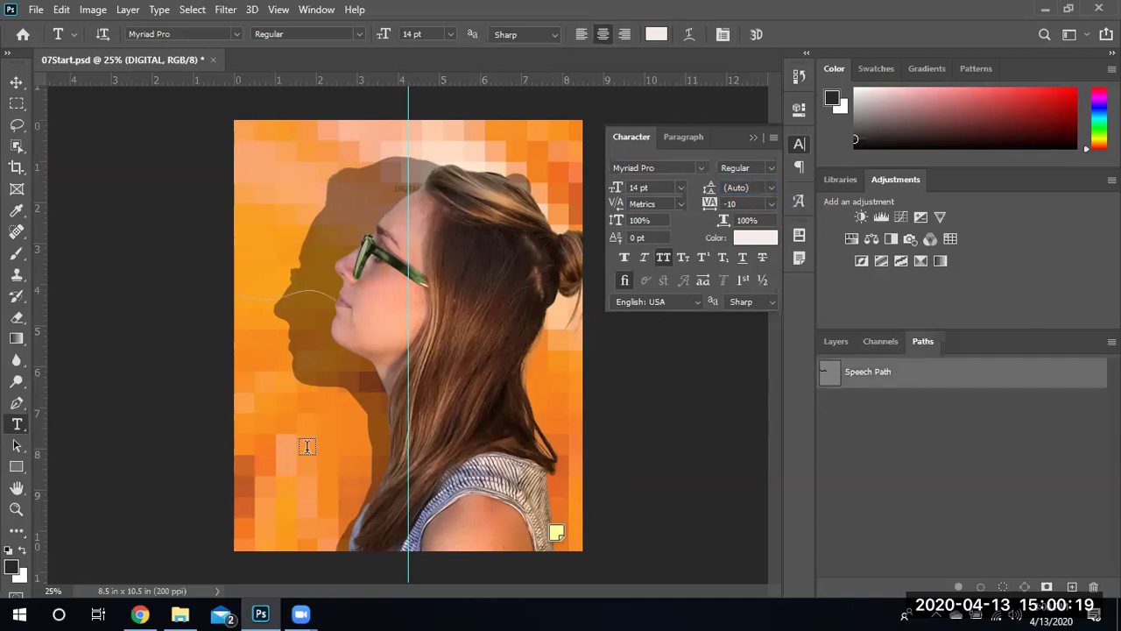
{"action": "left_click", "coordinate": [328, 294]}
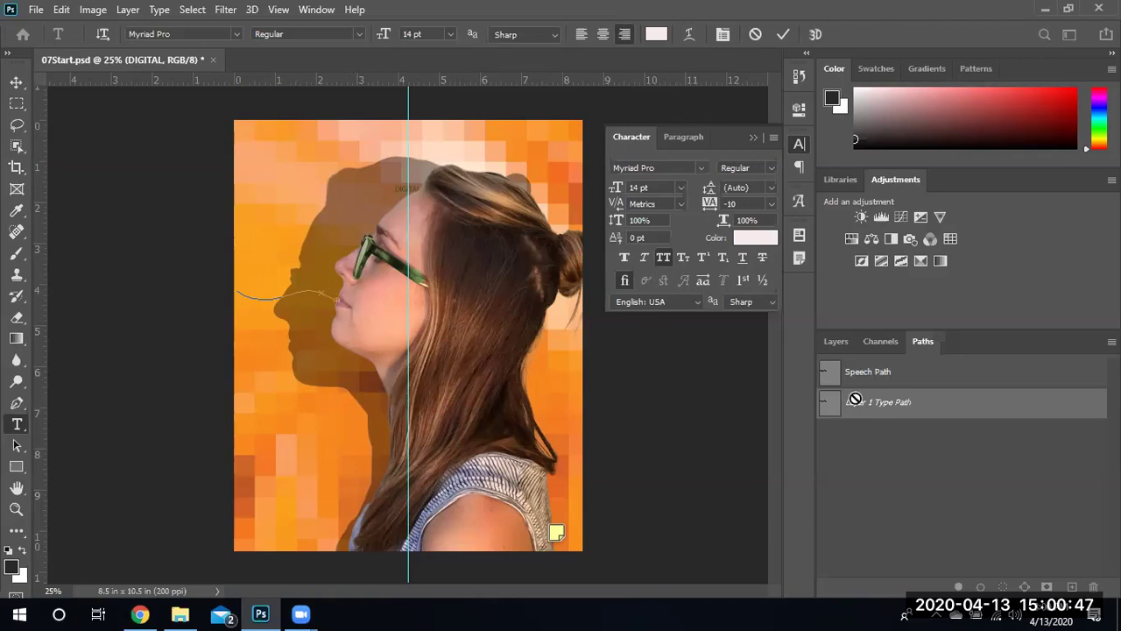
{"action": "left_click", "coordinate": [836, 345]}
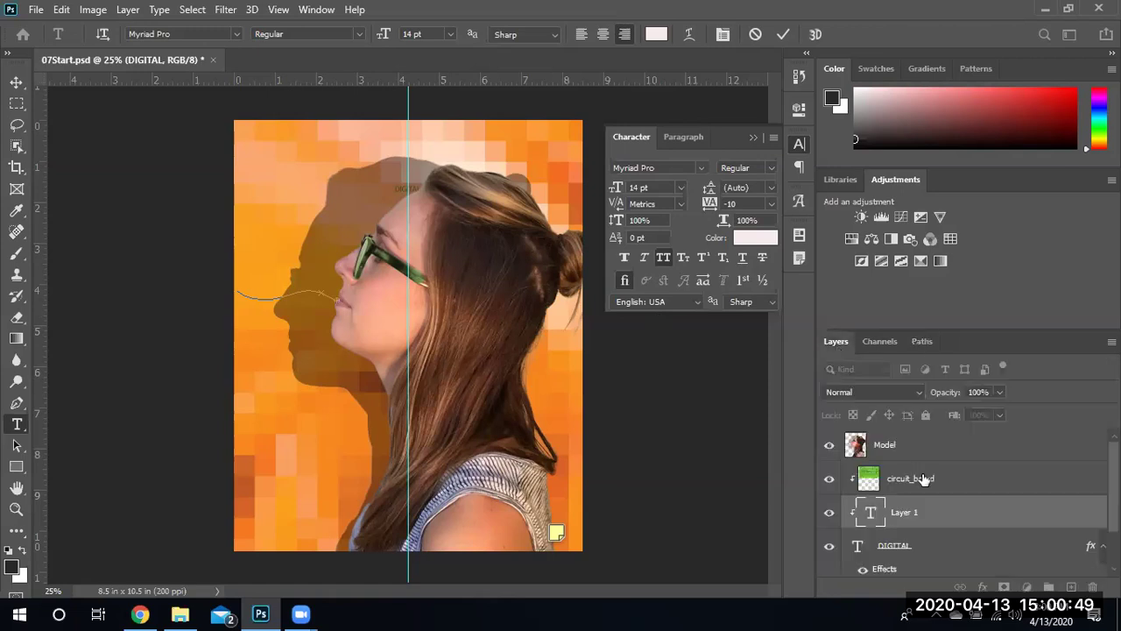
{"action": "left_click_drag", "start_coordinate": [908, 519], "coordinate": [900, 431]}
{"action": "left_click_drag", "start_coordinate": [899, 431], "coordinate": [899, 435]}
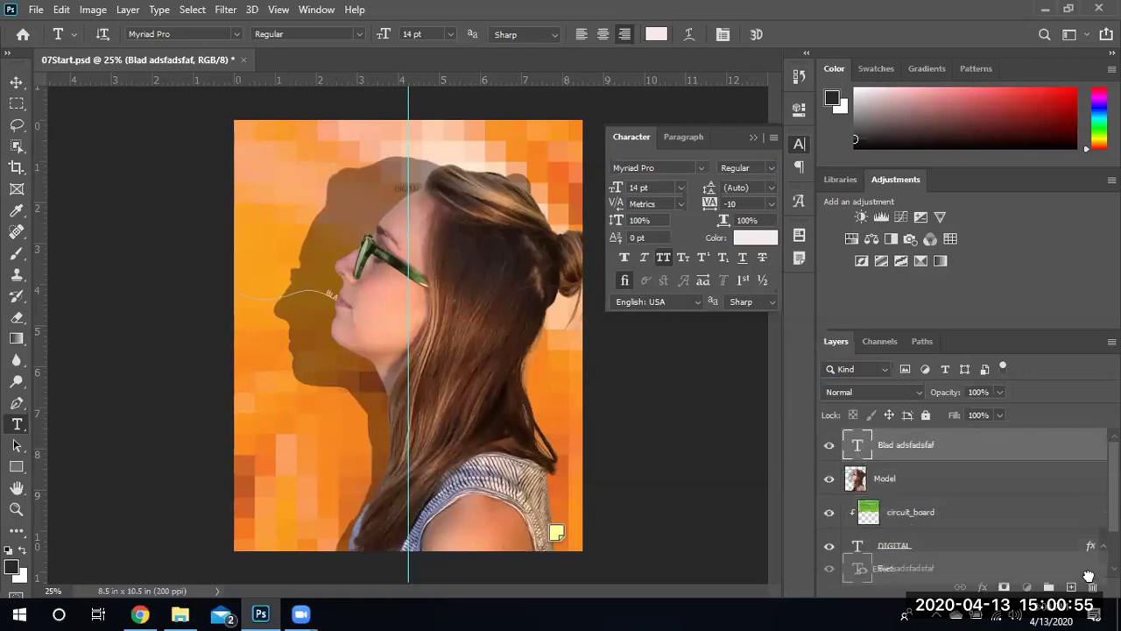
{"action": "key", "text": "Delete"}
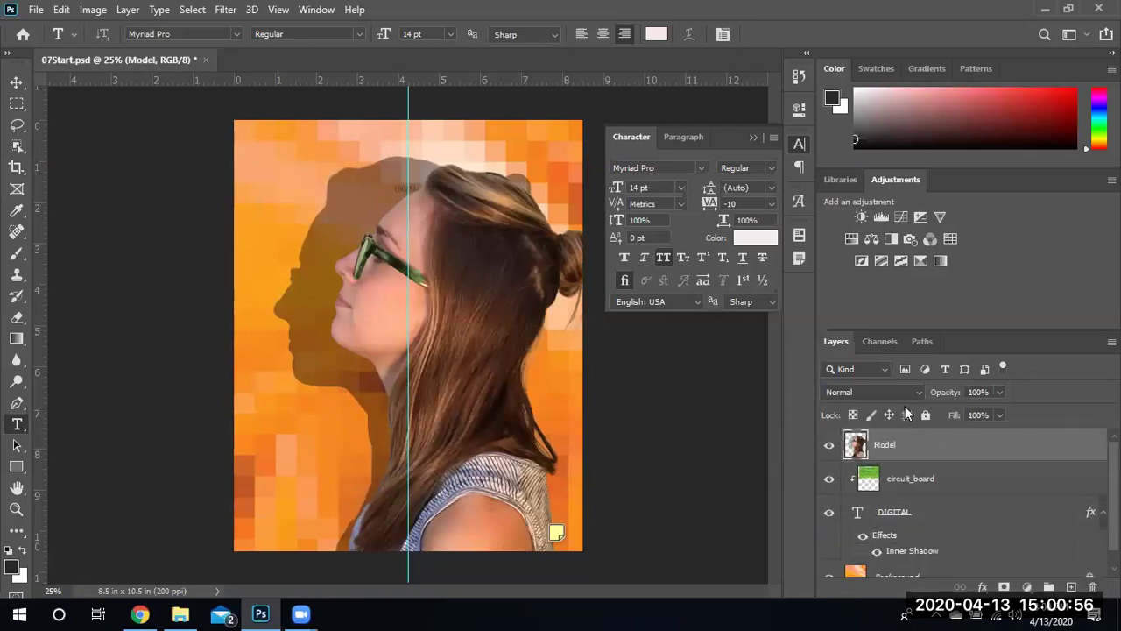
Try placing the text "What's new with games?" at the outer end of the Speech Path, above the Model layer
{"action": "left_click", "coordinate": [922, 344]}
{"action": "left_click", "coordinate": [828, 376]}
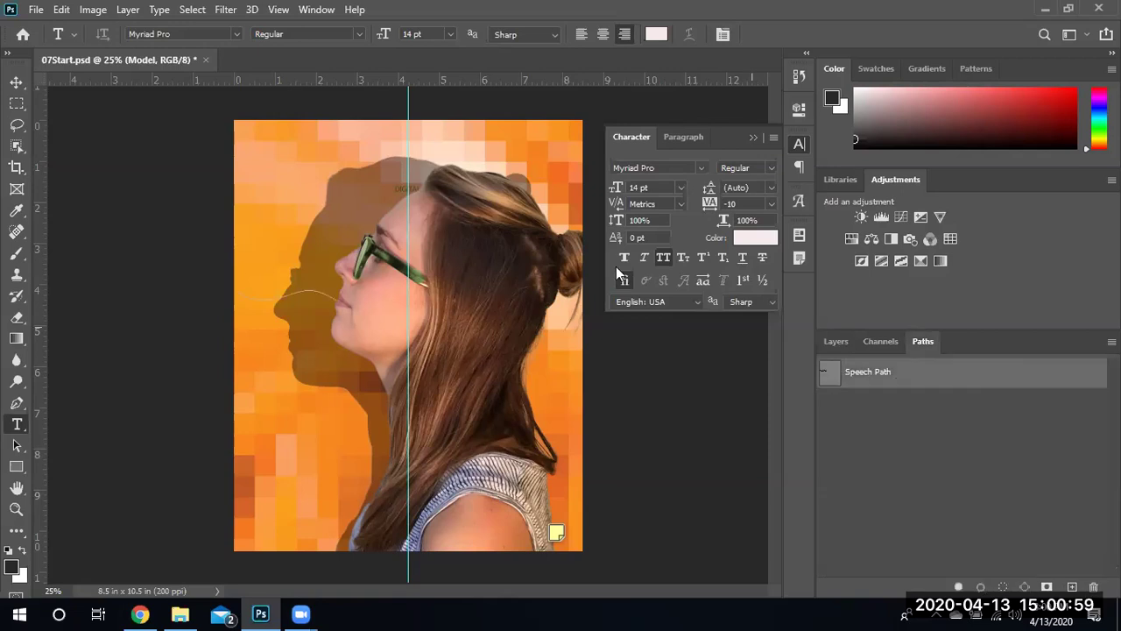
{"action": "left_click", "coordinate": [836, 341]}
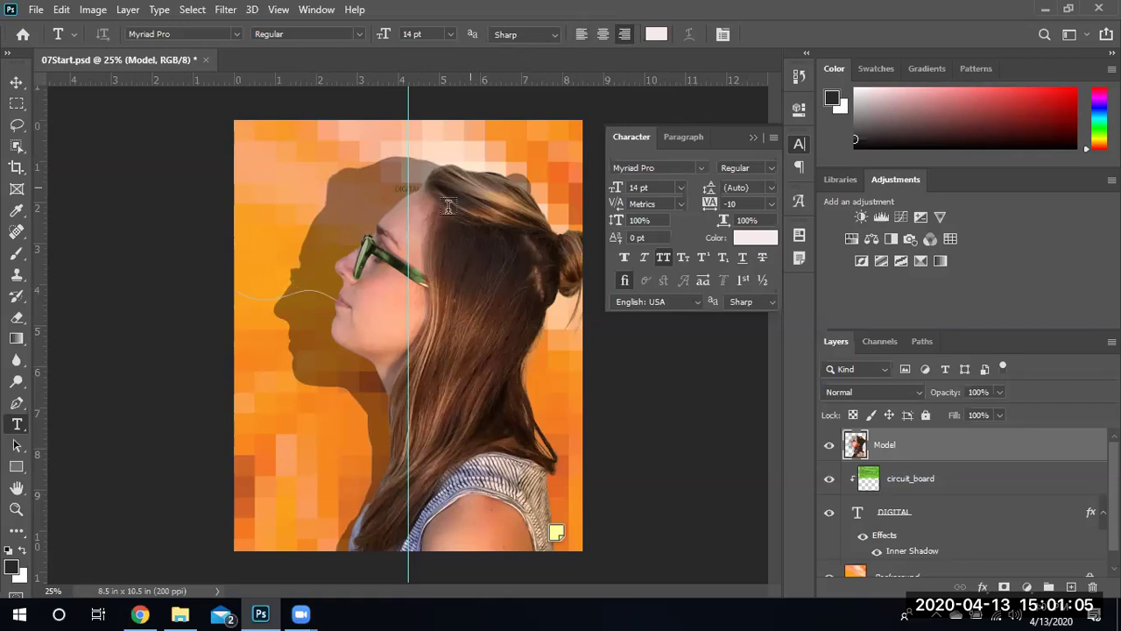
{"action": "left_click", "coordinate": [241, 292]}
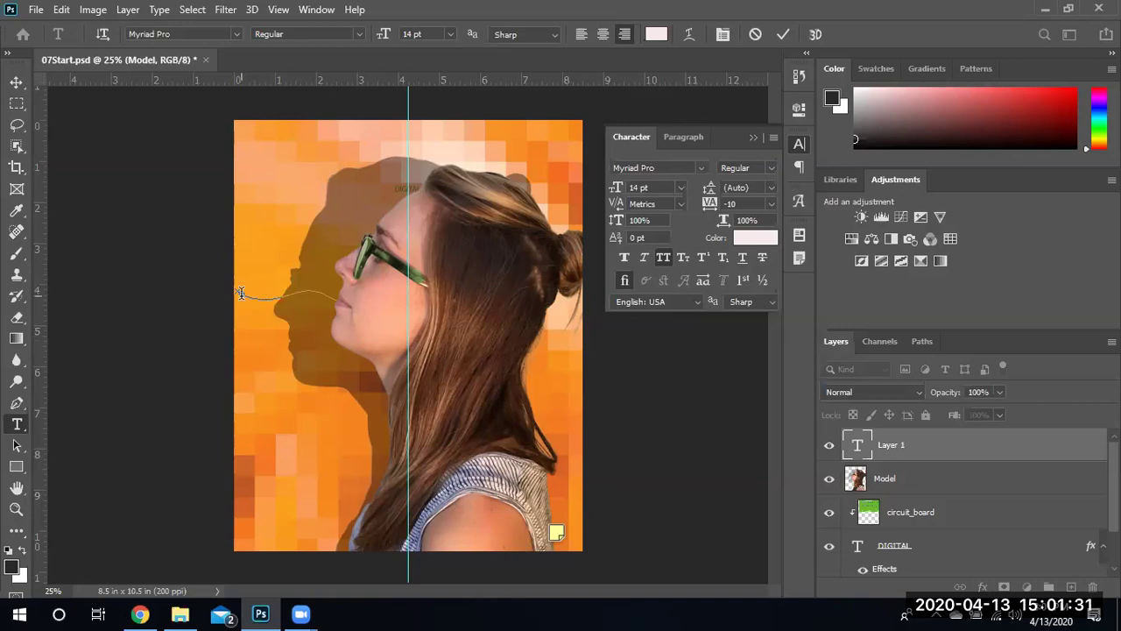
{"action": "left_click", "coordinate": [905, 452]}
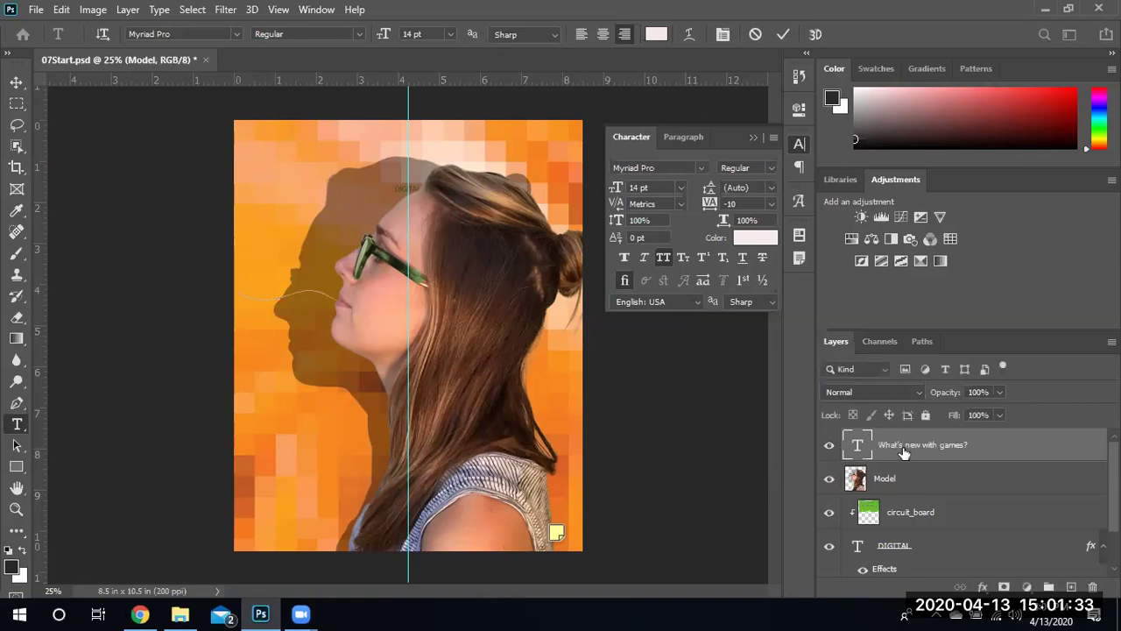
{"action": "double_click", "coordinate": [858, 446]}
Save a copy of the "What's new with games?" type path and delete that copy
{"action": "left_click", "coordinate": [923, 341]}
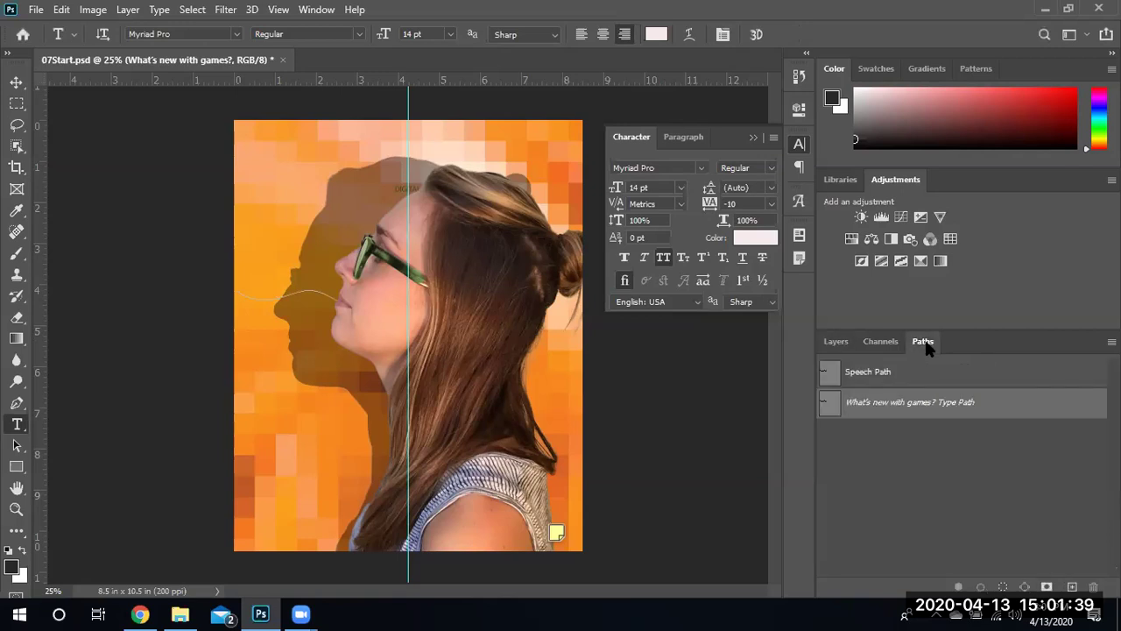
{"action": "left_click_drag", "start_coordinate": [888, 402], "coordinate": [888, 353]}
{"action": "left_click", "coordinate": [894, 344]}
{"action": "left_click", "coordinate": [922, 341]}
{"action": "double_click", "coordinate": [946, 403]}
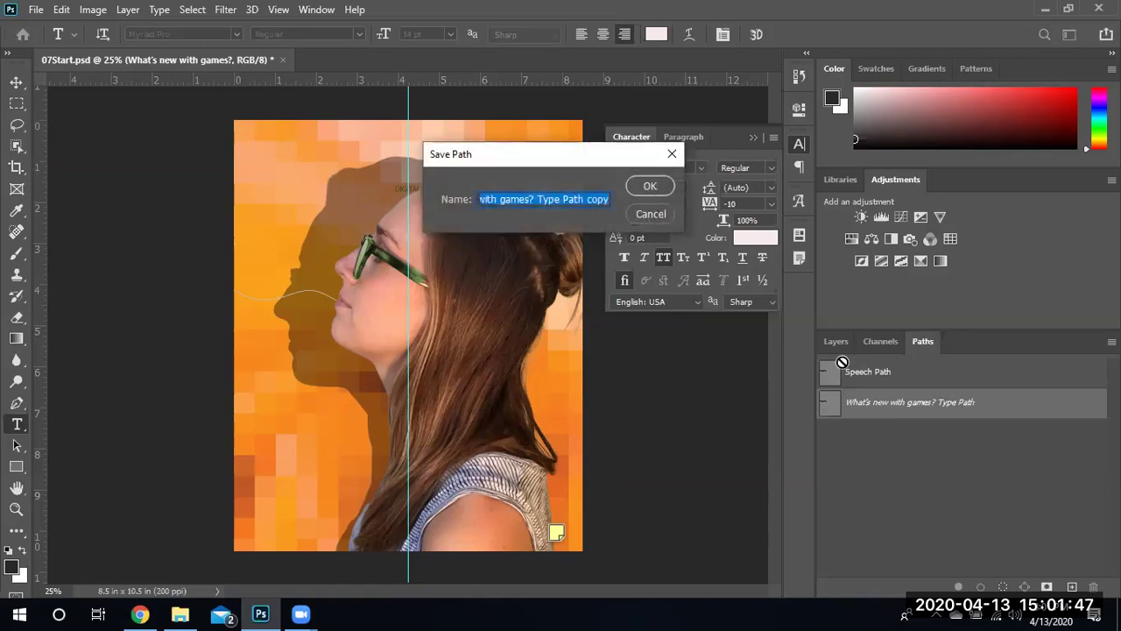
{"action": "left_click", "coordinate": [650, 188]}
{"action": "left_click_drag", "start_coordinate": [917, 438], "coordinate": [928, 578]}
{"action": "left_click_drag", "start_coordinate": [1092, 589], "coordinate": [1091, 587]}
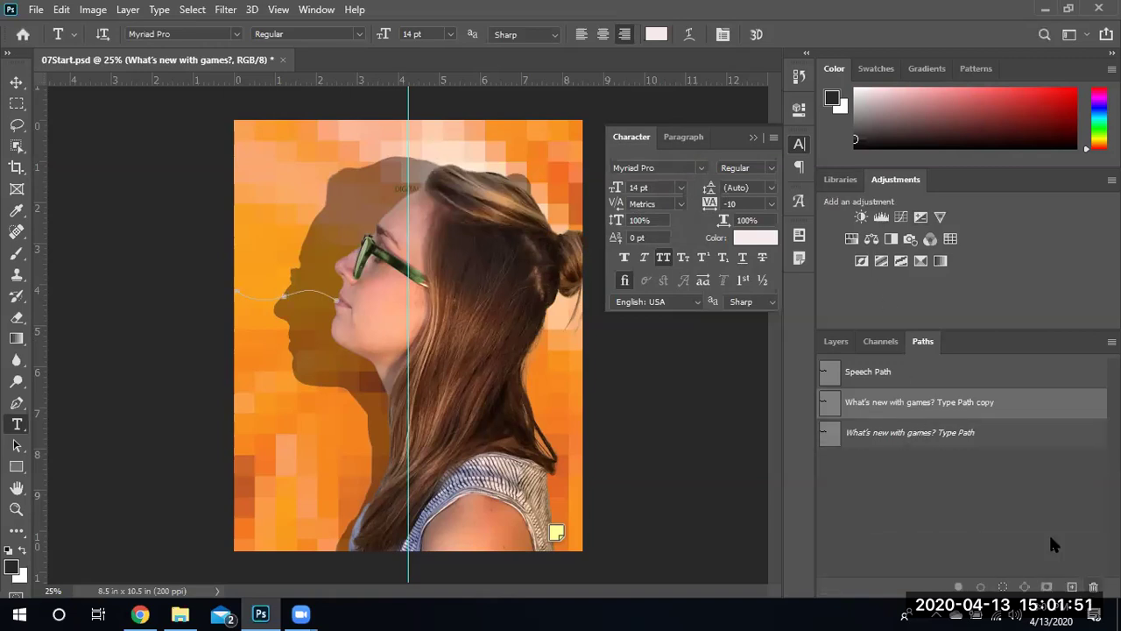
{"action": "left_click_drag", "start_coordinate": [1037, 488], "coordinate": [1094, 587]}
Inspect the "What's new with games?" text on its path up close and delete its layer
{"action": "left_click", "coordinate": [836, 344]}
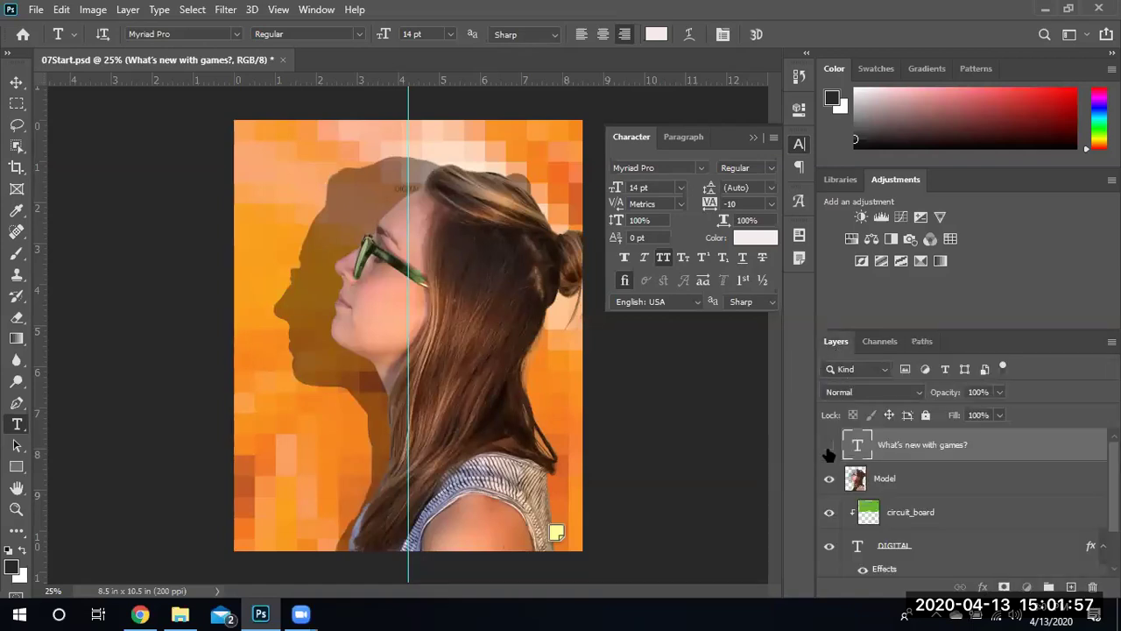
{"action": "double_click", "coordinate": [897, 448]}
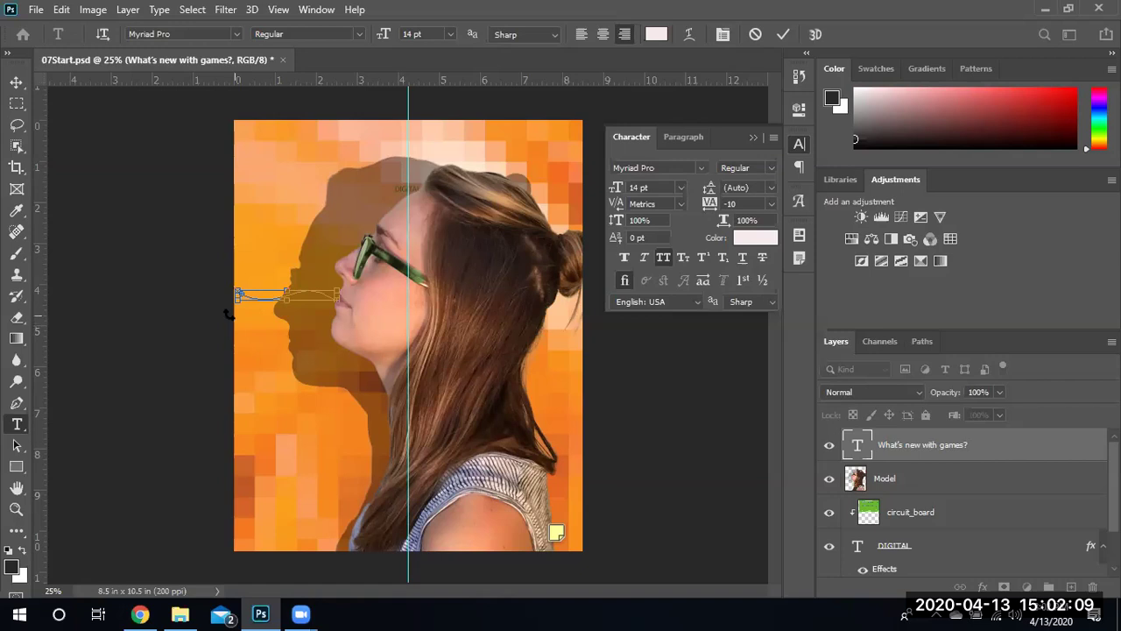
{"action": "scroll", "coordinate": [280, 318], "scroll_direction": "up", "scroll_amount": 10}
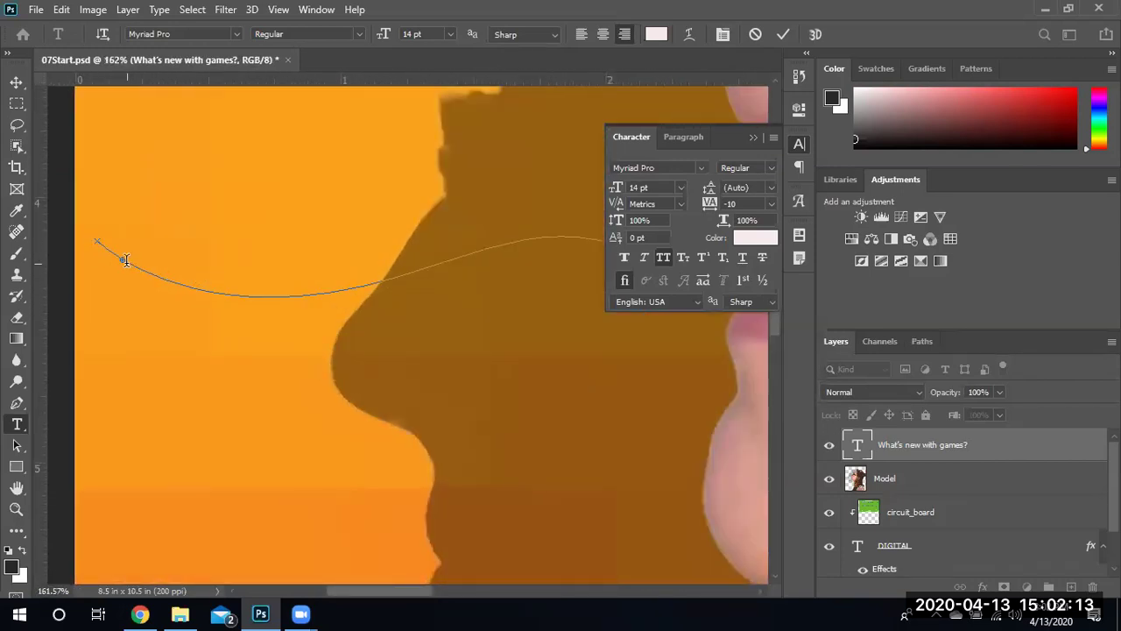
{"action": "left_click", "coordinate": [17, 83]}
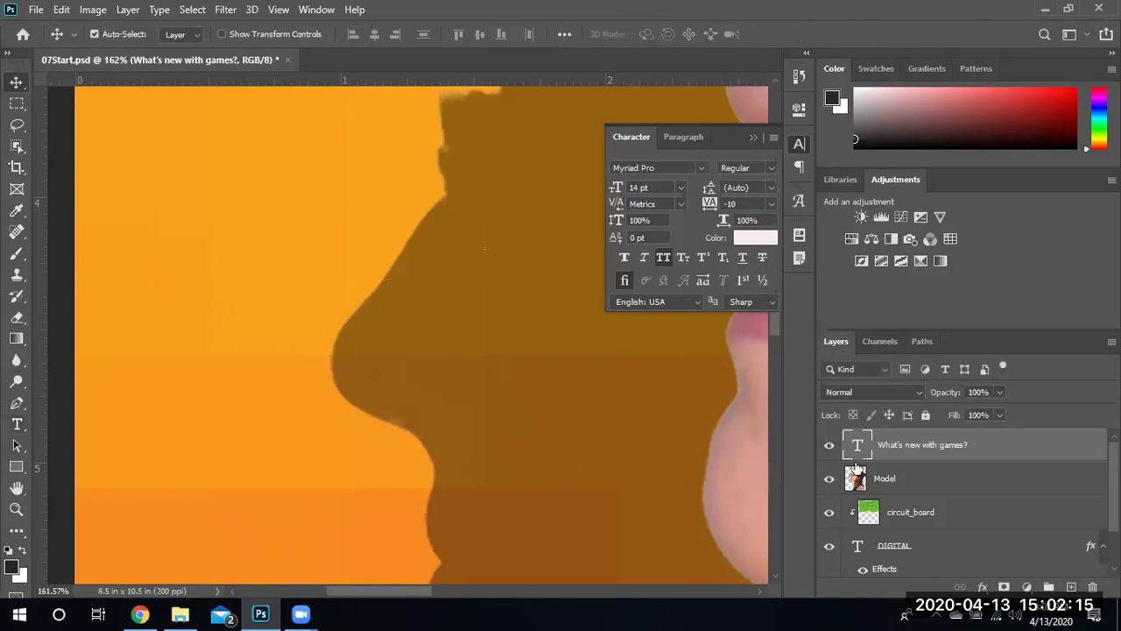
{"action": "left_click_drag", "start_coordinate": [892, 454], "coordinate": [1091, 600]}
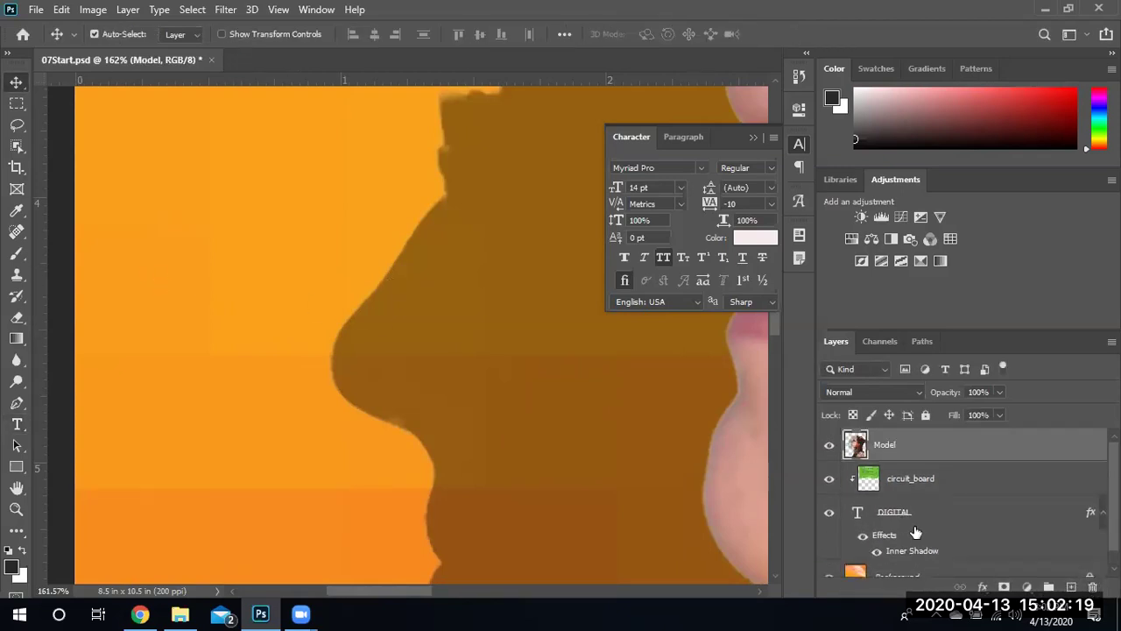
{"action": "left_click", "coordinate": [856, 476], "text": "alt"}
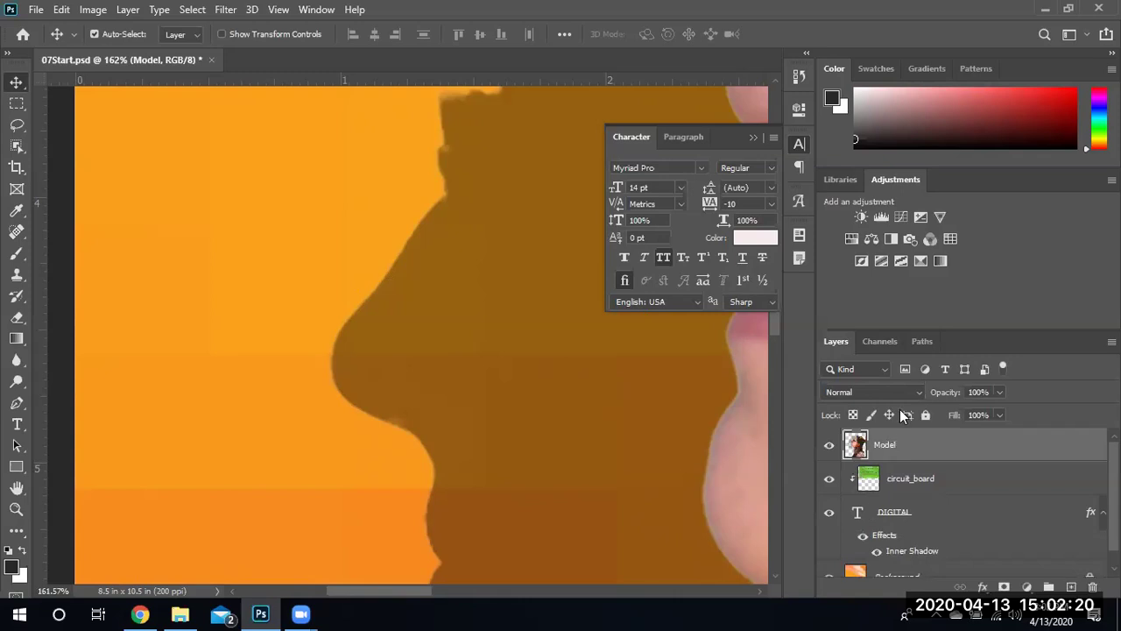
Add the right-aligned text "What's new with games?" along the Speech Path, starting from its end at the model's lips
{"action": "left_click", "coordinate": [922, 342]}
{"action": "left_click", "coordinate": [858, 383]}
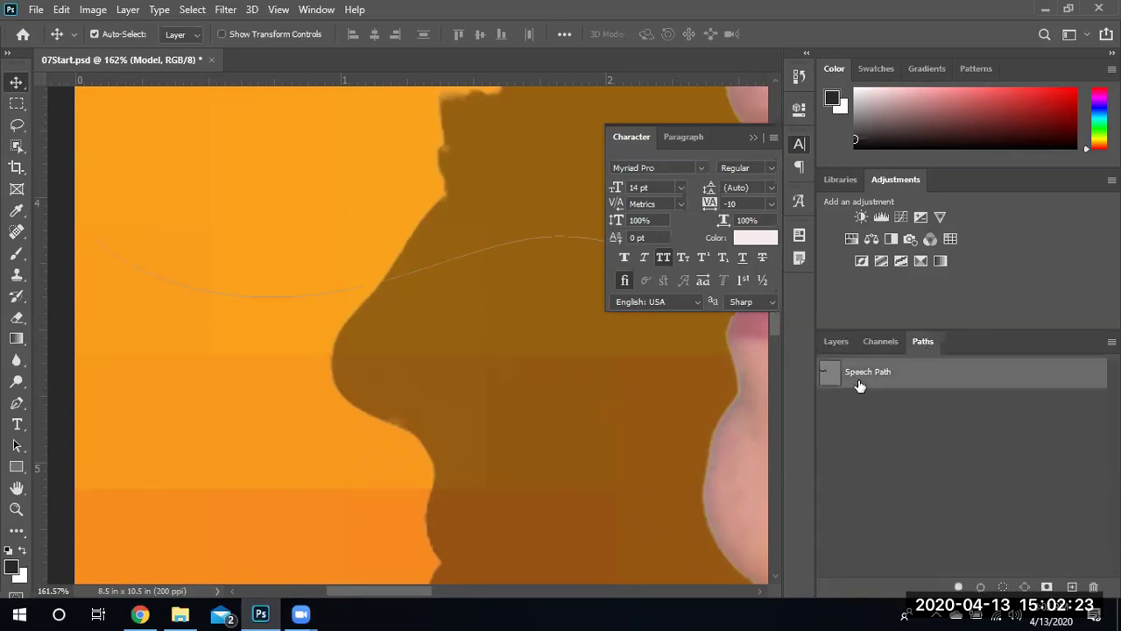
{"action": "left_click", "coordinate": [17, 424]}
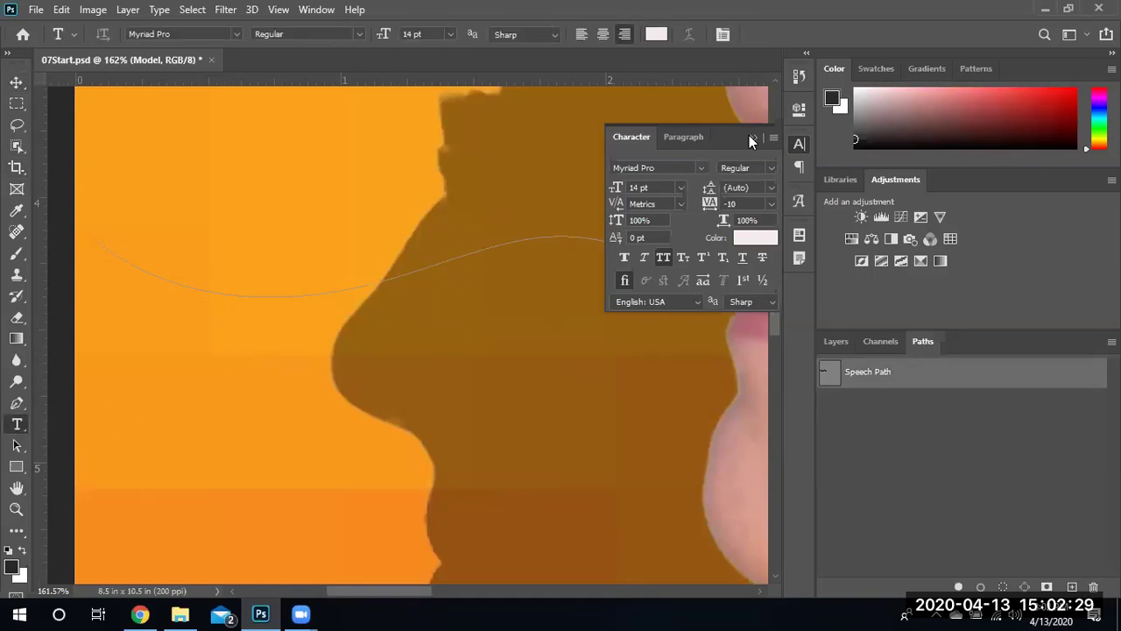
{"action": "left_click", "coordinate": [751, 137]}
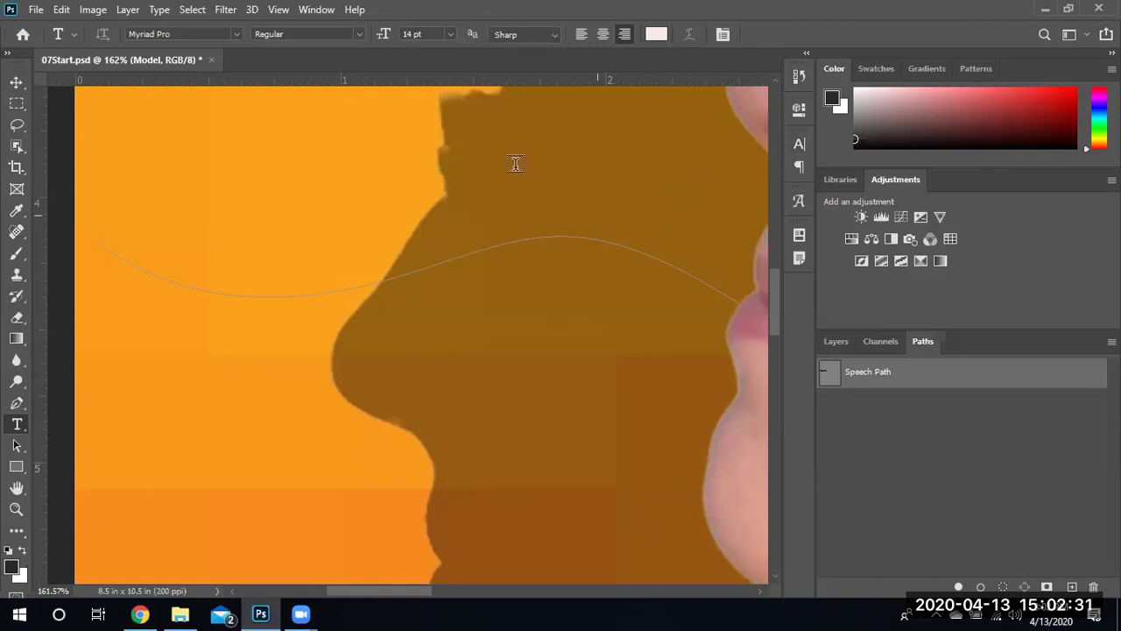
{"action": "left_click", "coordinate": [726, 291]}
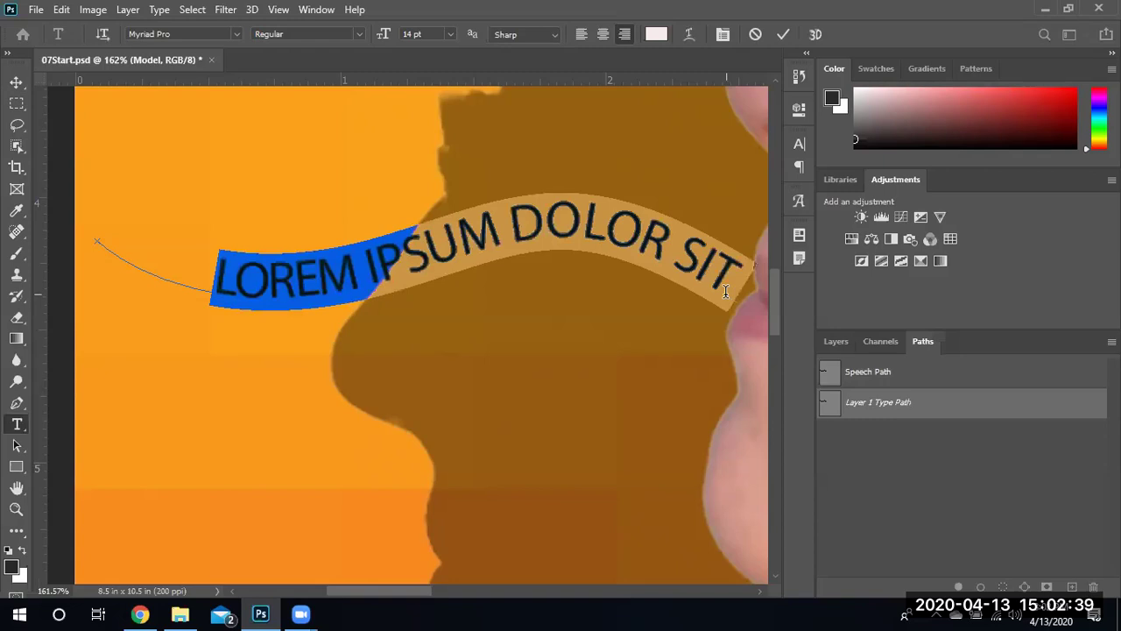
{"action": "type", "text": "WH"}
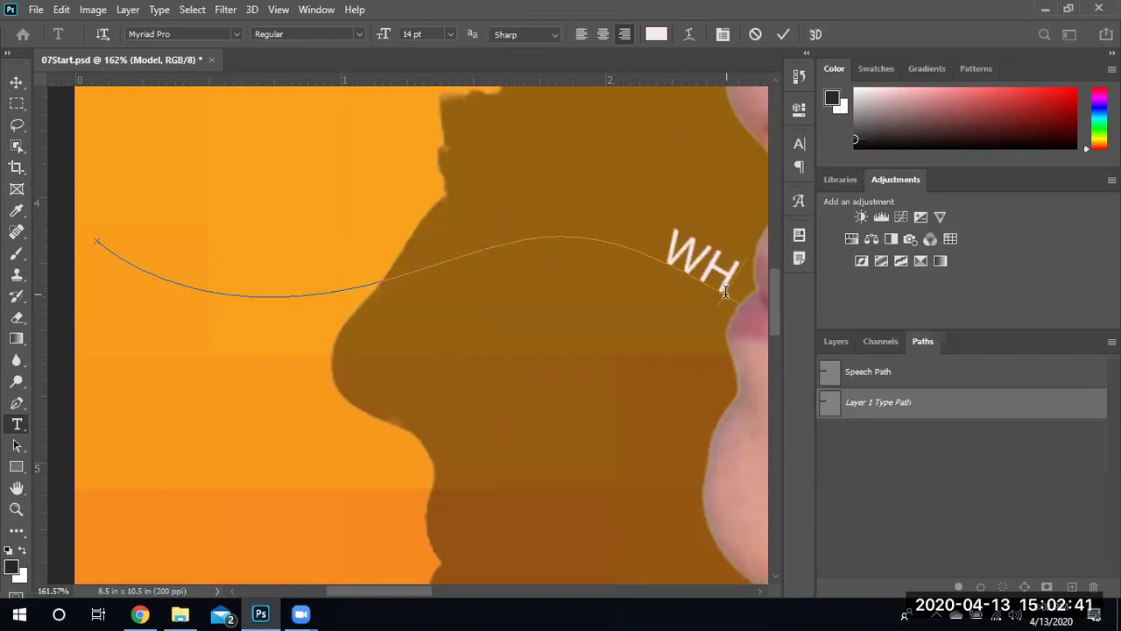
{"action": "type", "text": "AT'S"}
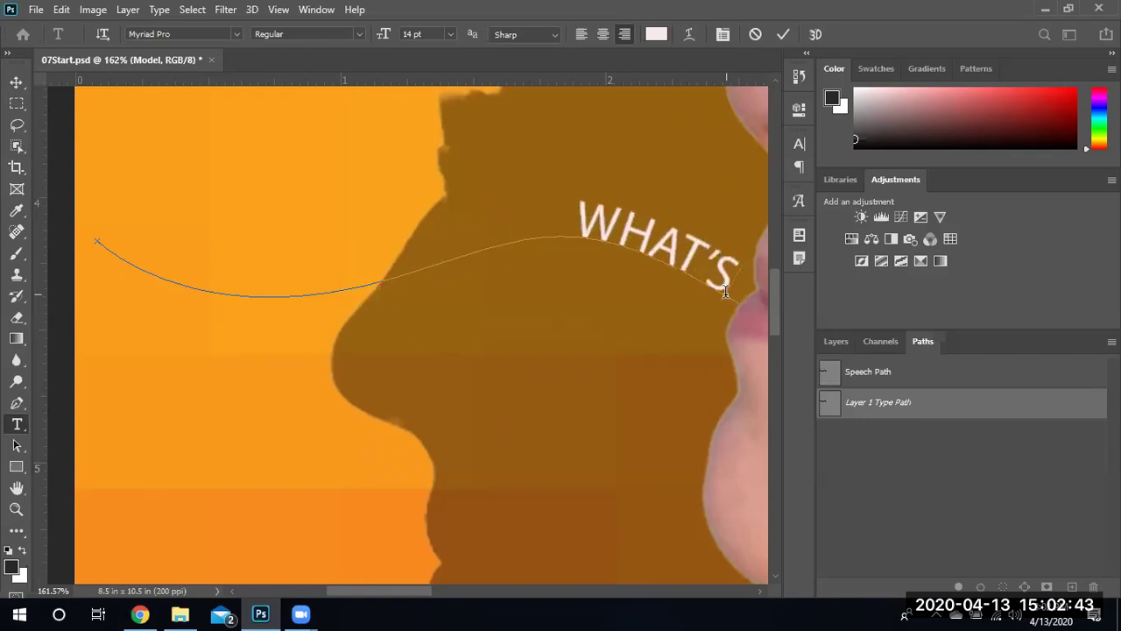
{"action": "type", "text": " NEW"}
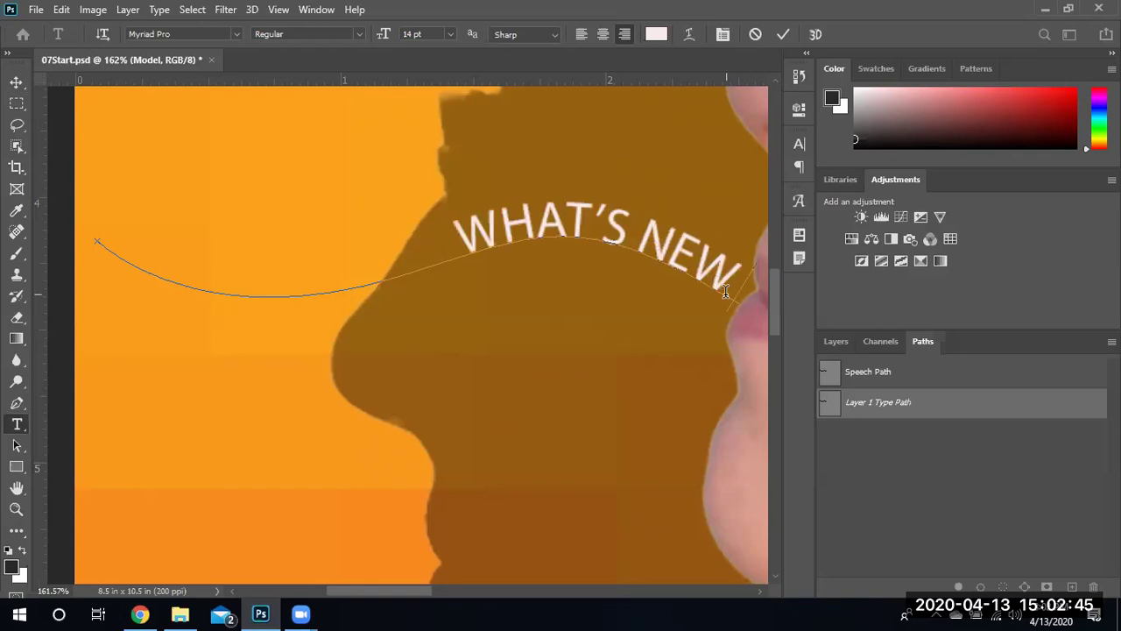
{"action": "type", "text": " WITH"}
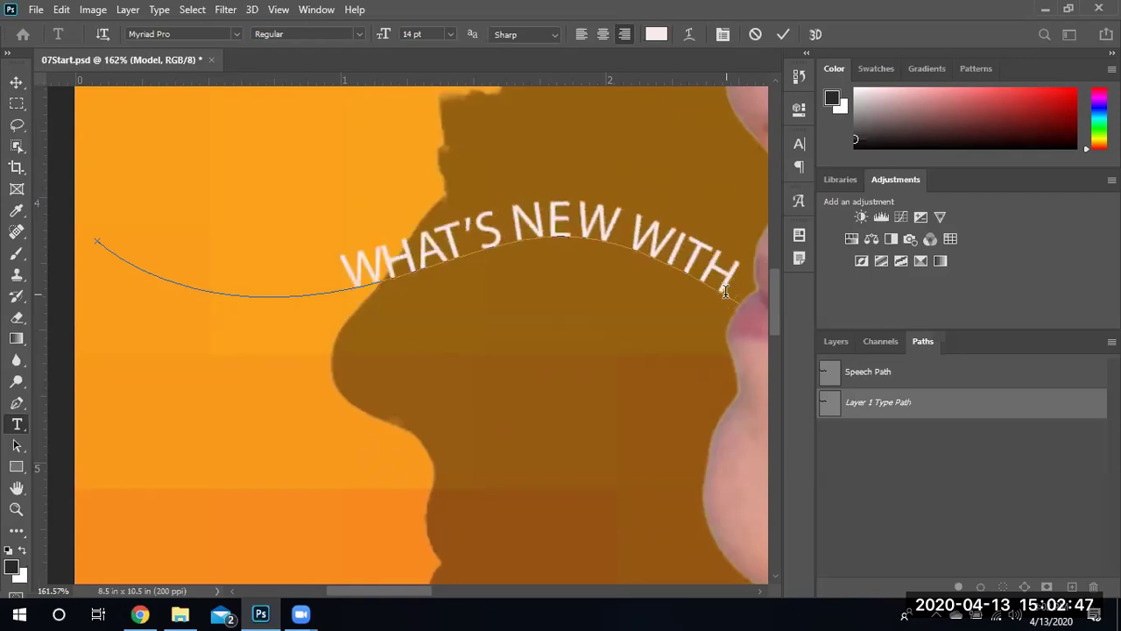
{"action": "type", "text": " GAMES"}
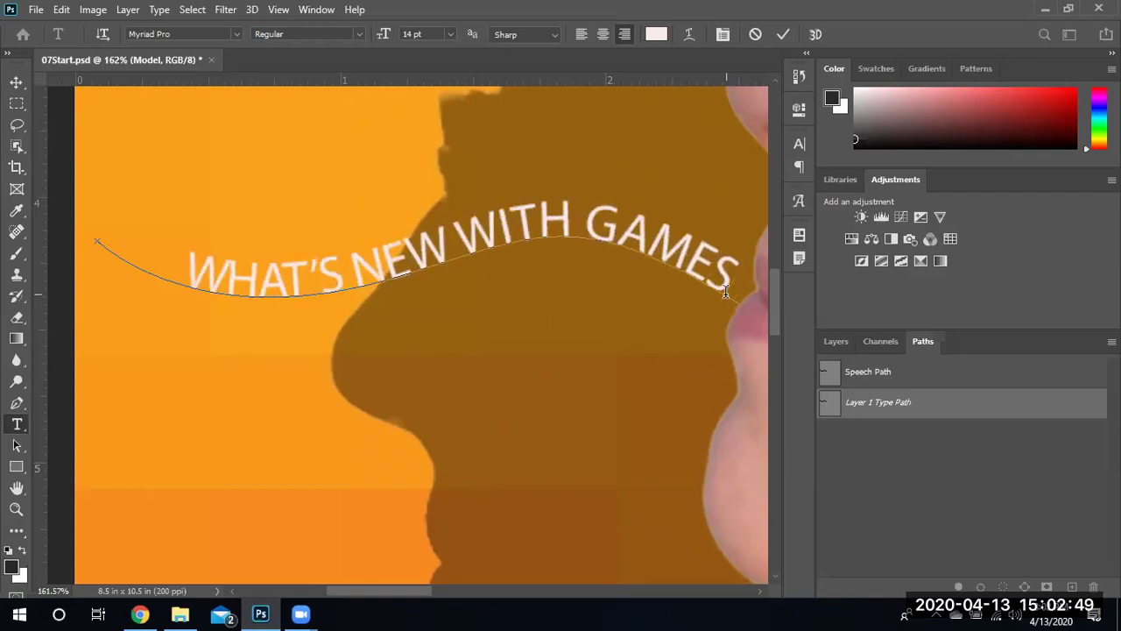
{"action": "type", "text": "?"}
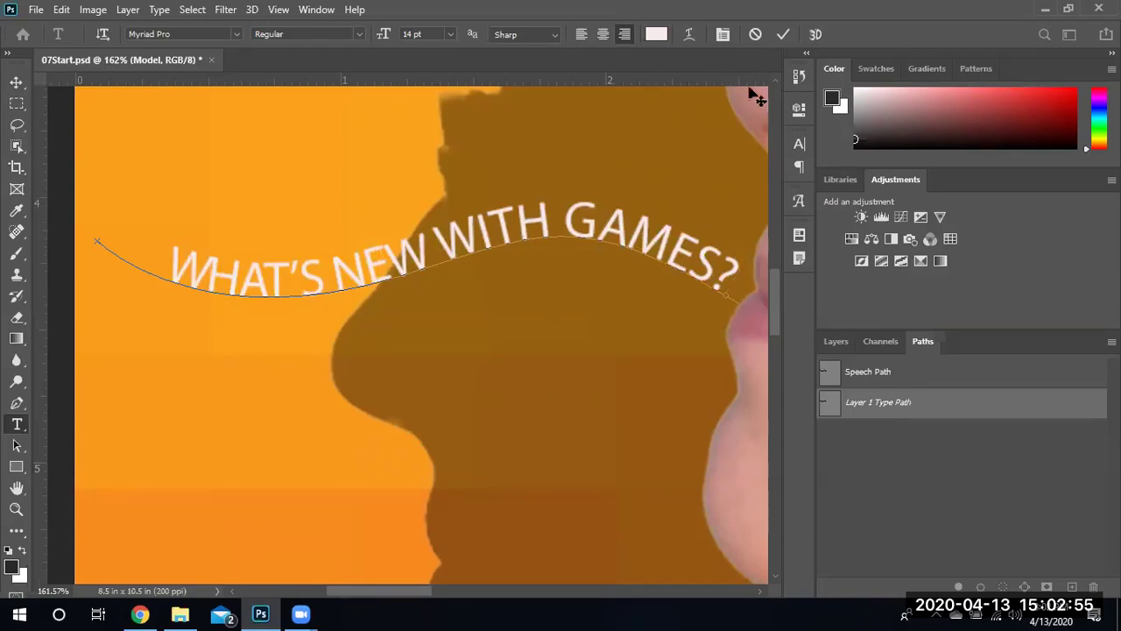
Try tracking values of -15 and -20 on the path text without selecting its characters
{"action": "left_click", "coordinate": [720, 35]}
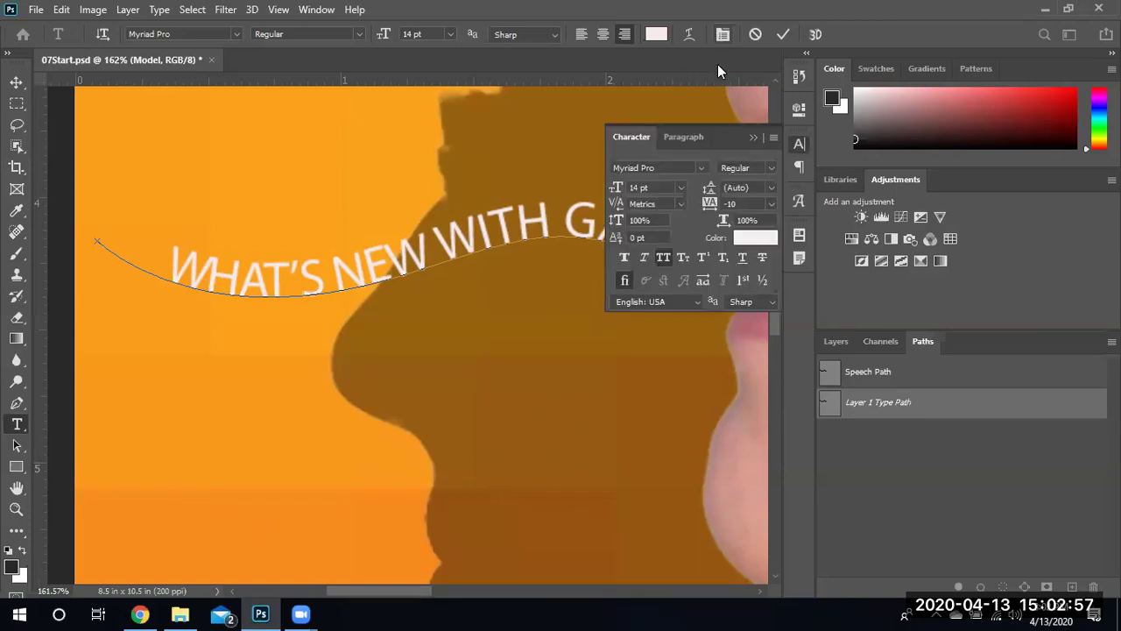
{"action": "left_click", "coordinate": [752, 204]}
{"action": "type", "text": "-15"}
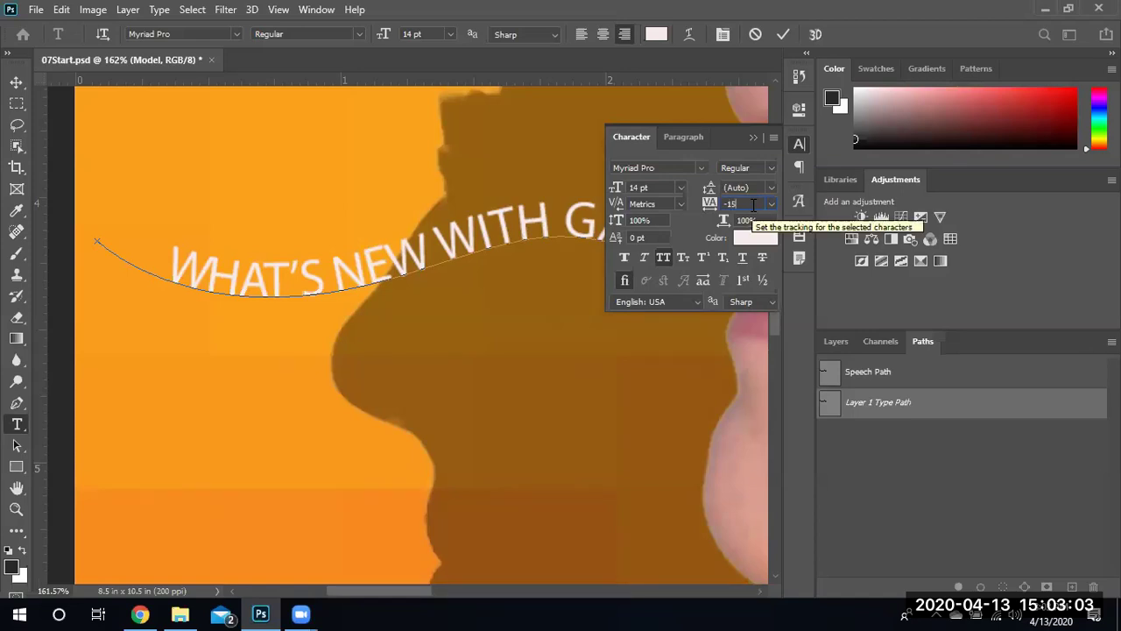
{"action": "key", "text": "Tab"}
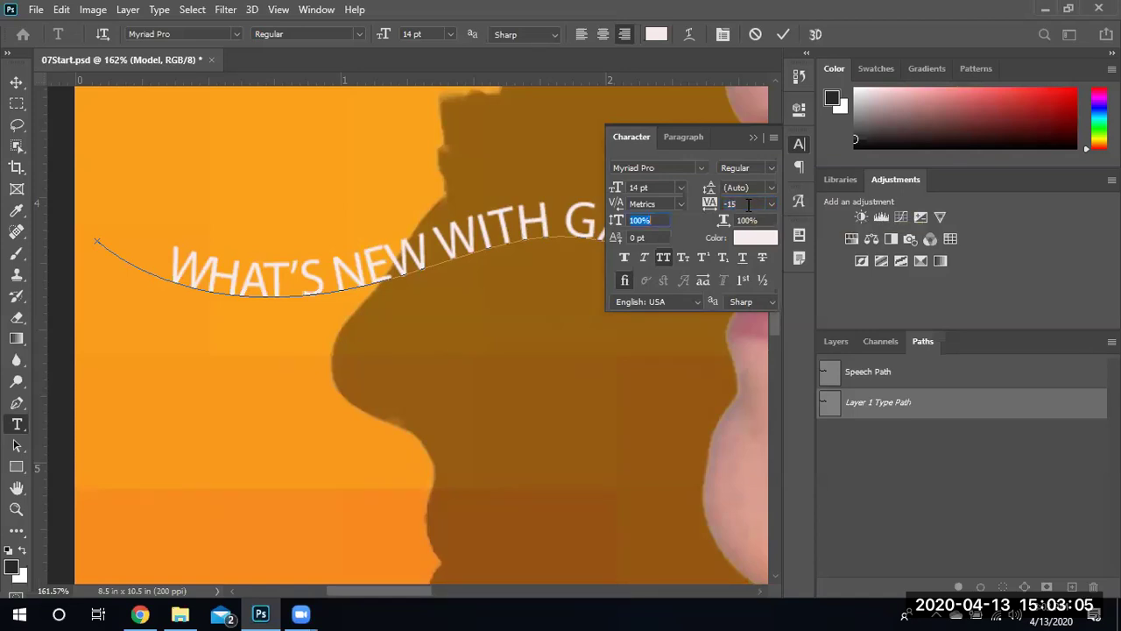
{"action": "left_click", "coordinate": [750, 201]}
{"action": "type", "text": "-20"}
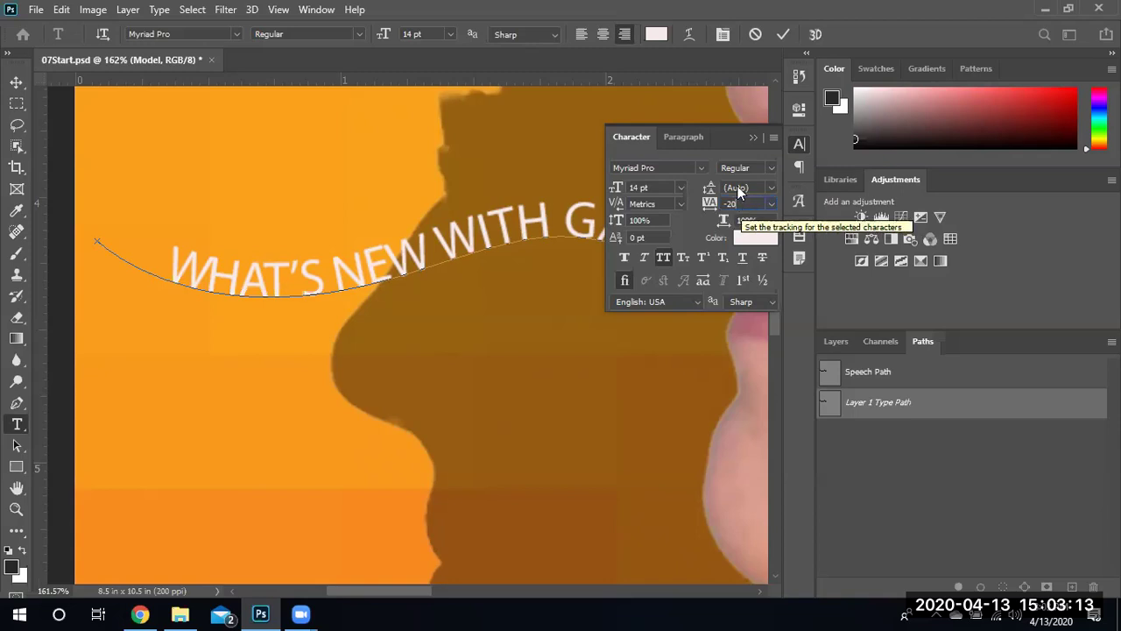
Select the whole path text and try tracking values of -15, 0 and 10 on it
{"action": "triple_click", "coordinate": [391, 267]}
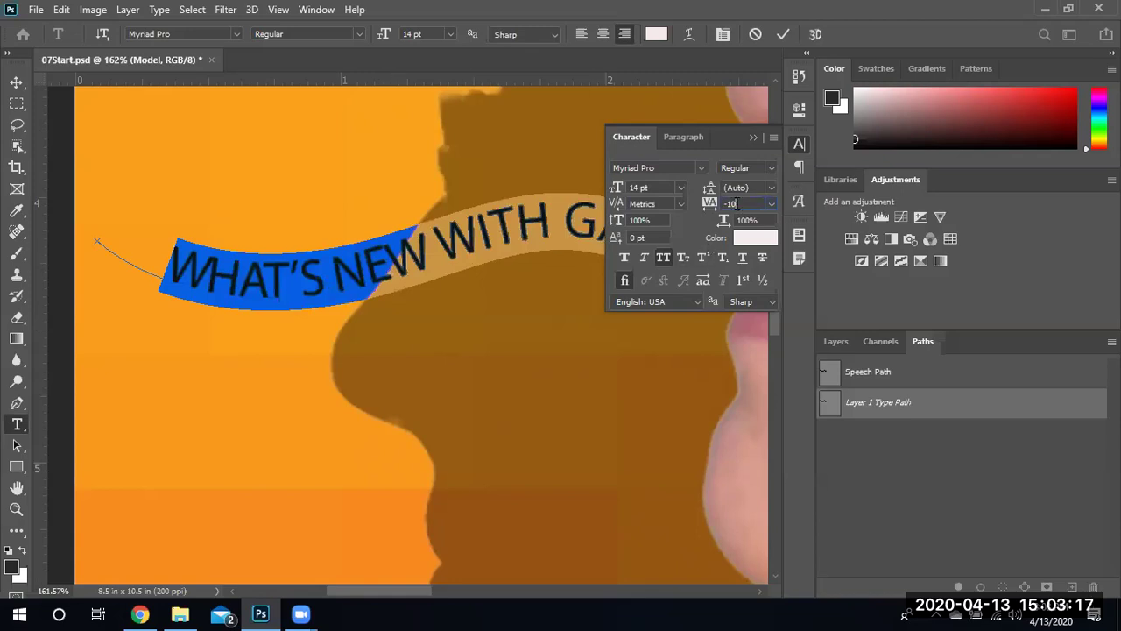
{"action": "type", "text": "-1"}
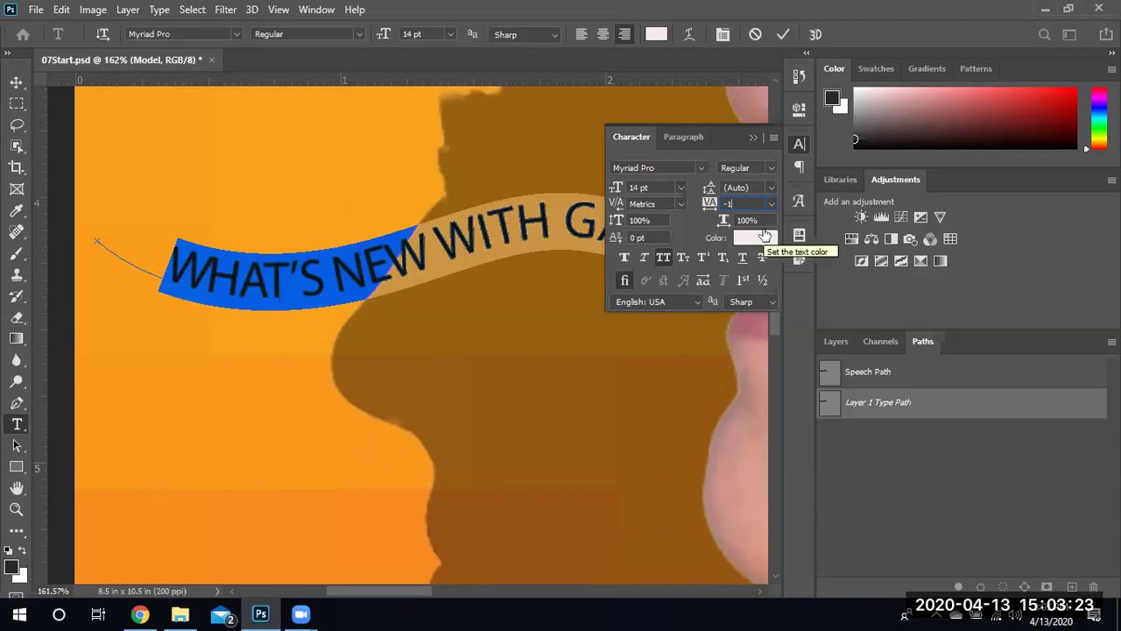
{"action": "key", "text": "Return"}
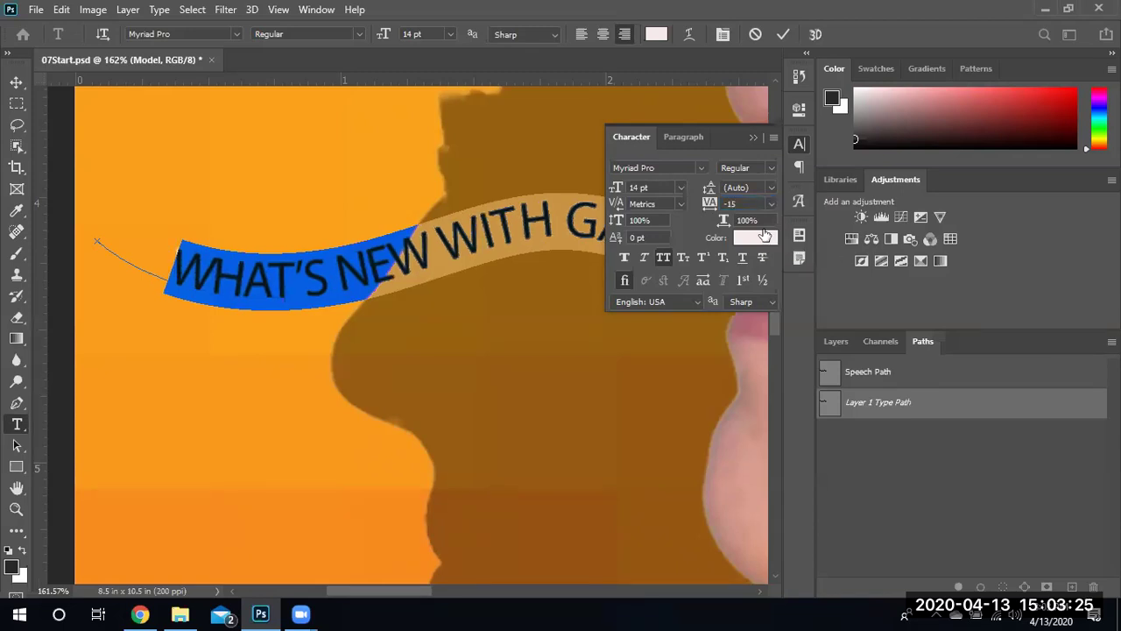
{"action": "double_click", "coordinate": [730, 204]}
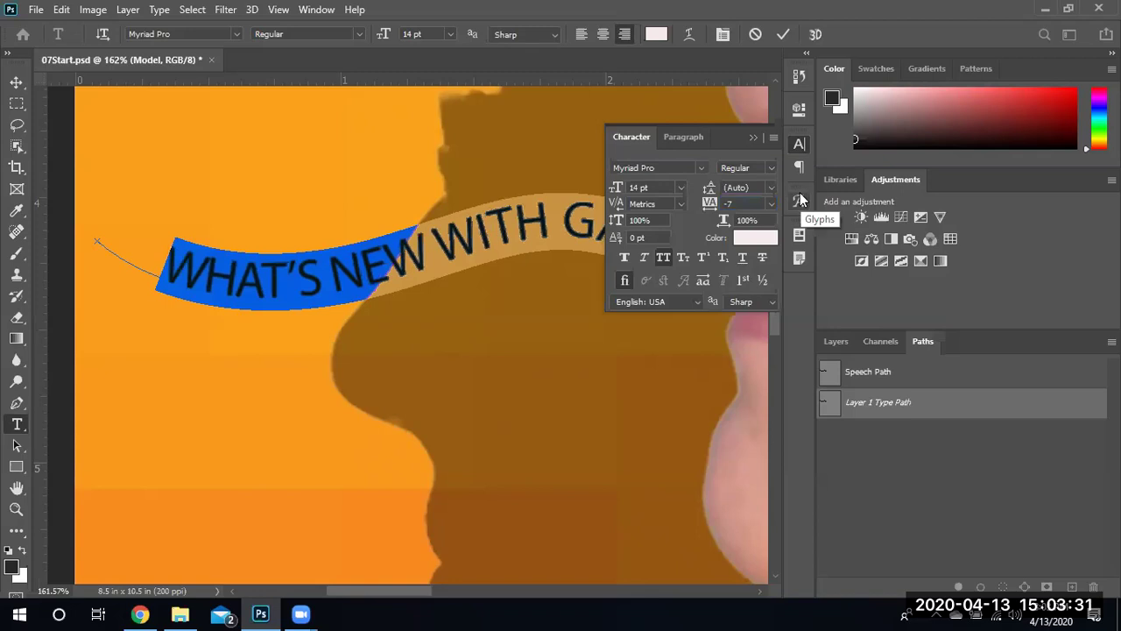
{"action": "left_click", "coordinate": [710, 203]}
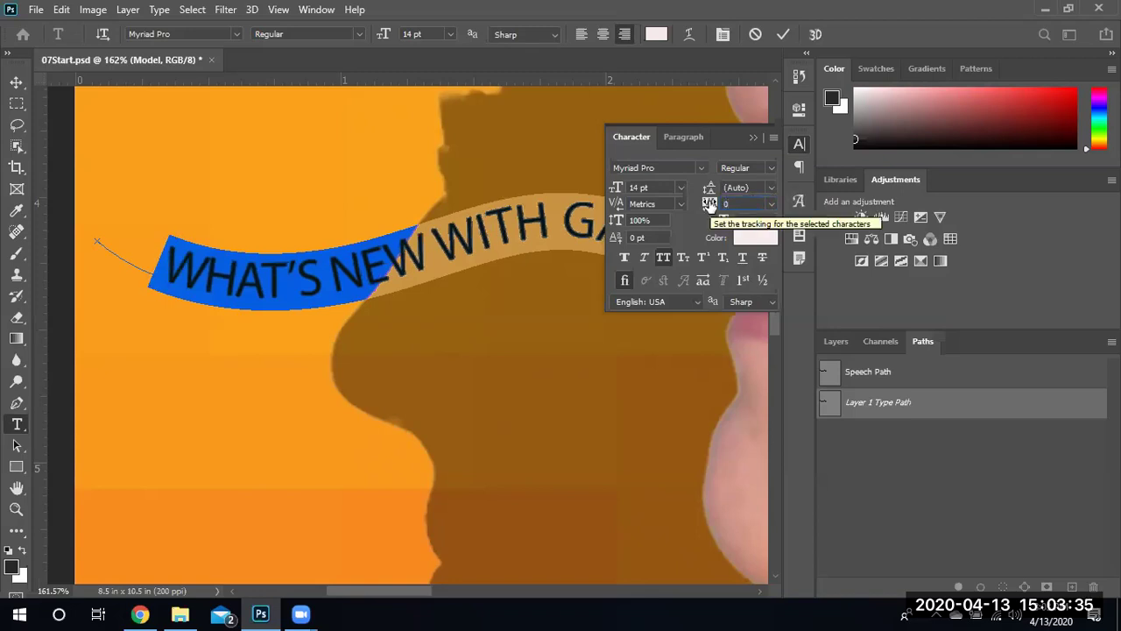
{"action": "left_click", "coordinate": [711, 203]}
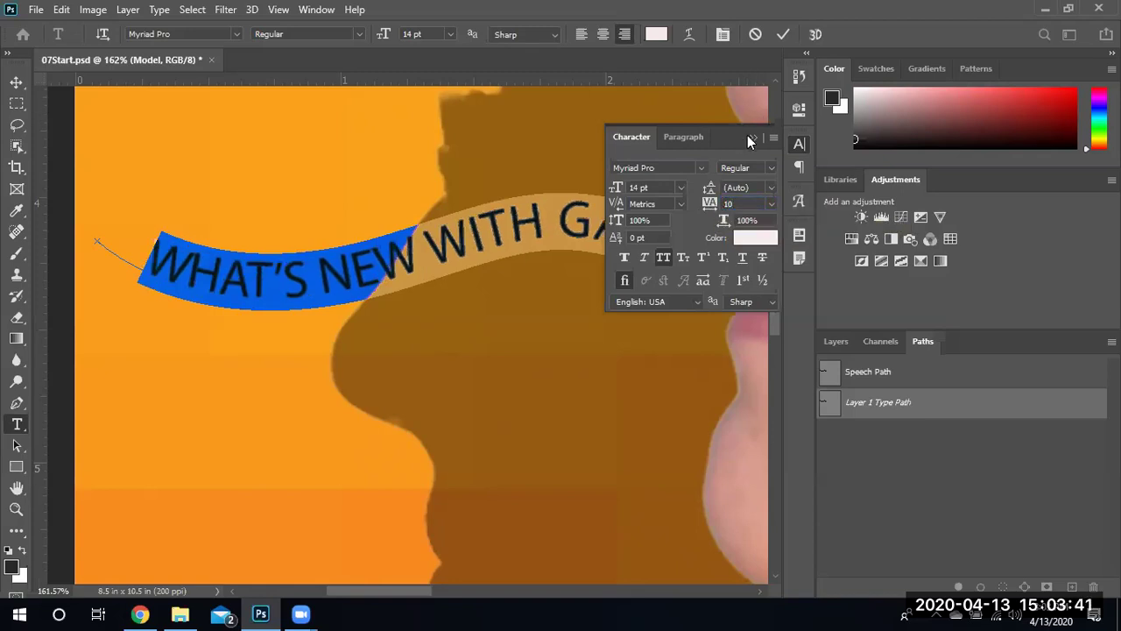
Try wider tracking values of 15 and 20 on the selected path text
{"action": "scroll", "coordinate": [473, 444], "scroll_direction": "down", "scroll_amount": 4}
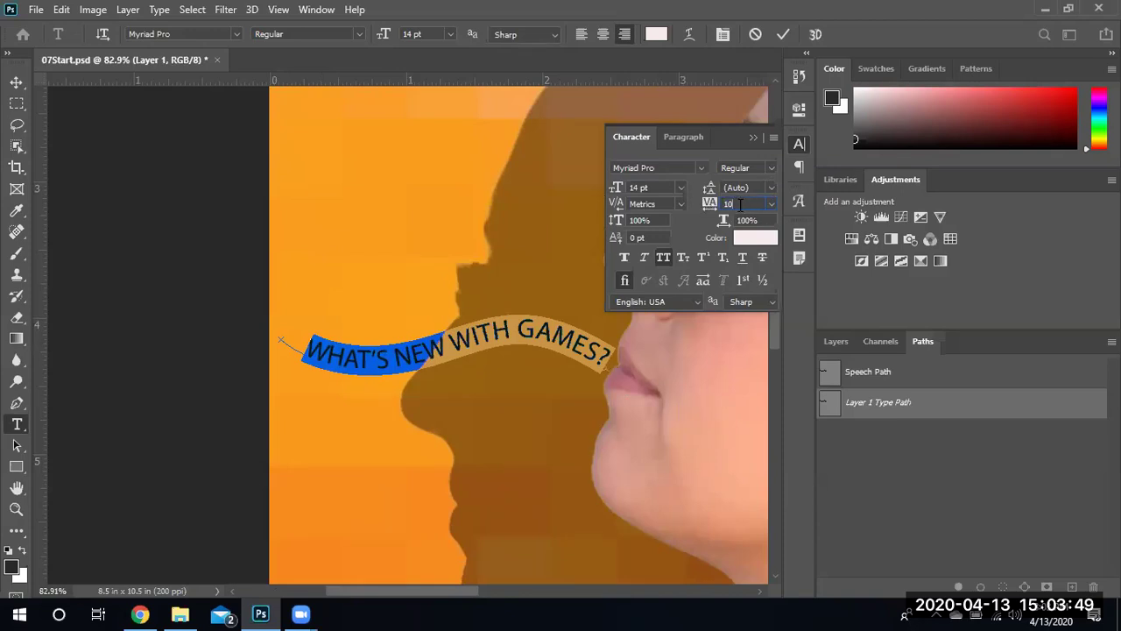
{"action": "type", "text": "-15"}
{"action": "key", "text": "Return"}
{"action": "left_click", "coordinate": [710, 204]}
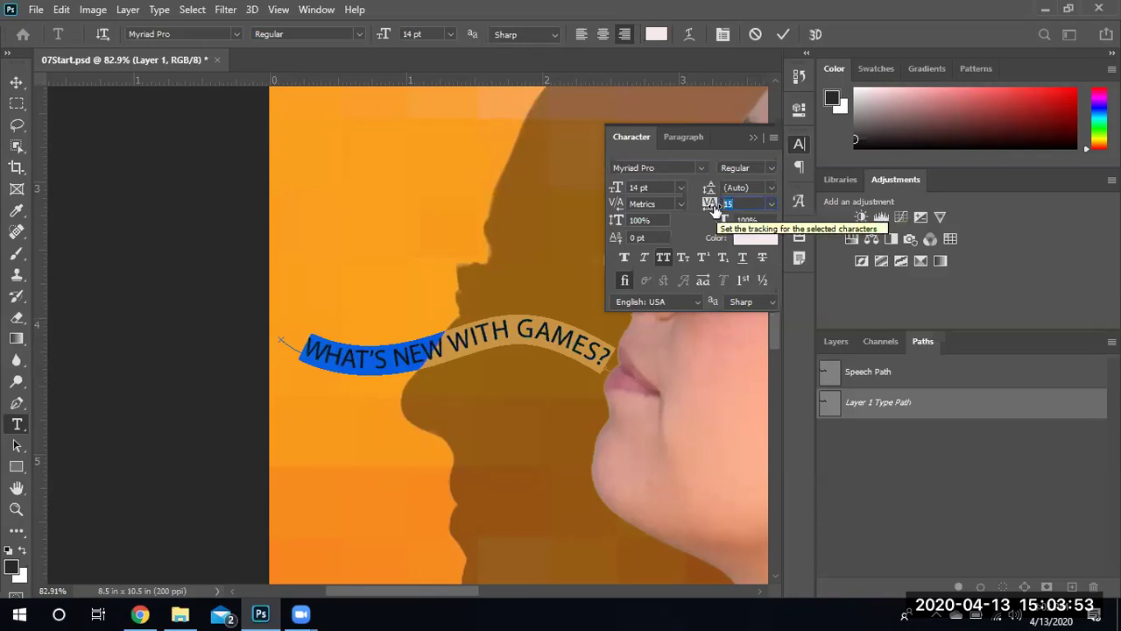
{"action": "type", "text": "20"}
{"action": "key", "text": "Return"}
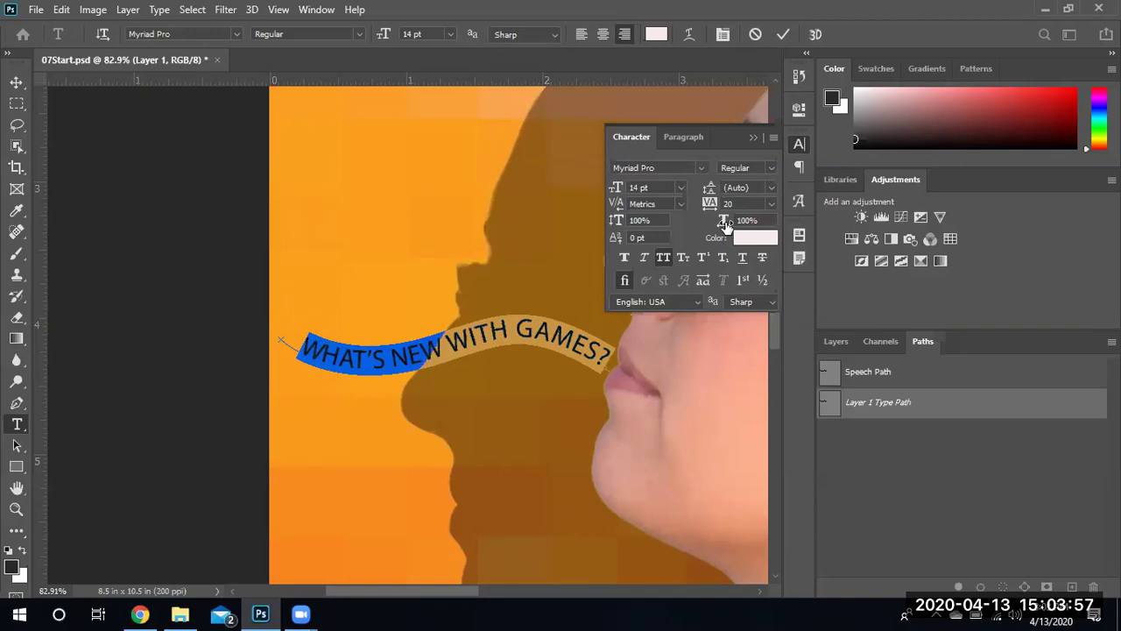
Scale the path text horizontally to 107% and set its tracking to 15
{"action": "mouse_move", "coordinate": [726, 226]}
{"action": "left_mouse_down"}
{"action": "mouse_move", "coordinate": [748, 226]}
{"action": "mouse_move", "coordinate": [701, 228]}
{"action": "mouse_move", "coordinate": [742, 226]}
{"action": "left_mouse_up"}
{"action": "left_click", "coordinate": [739, 203]}
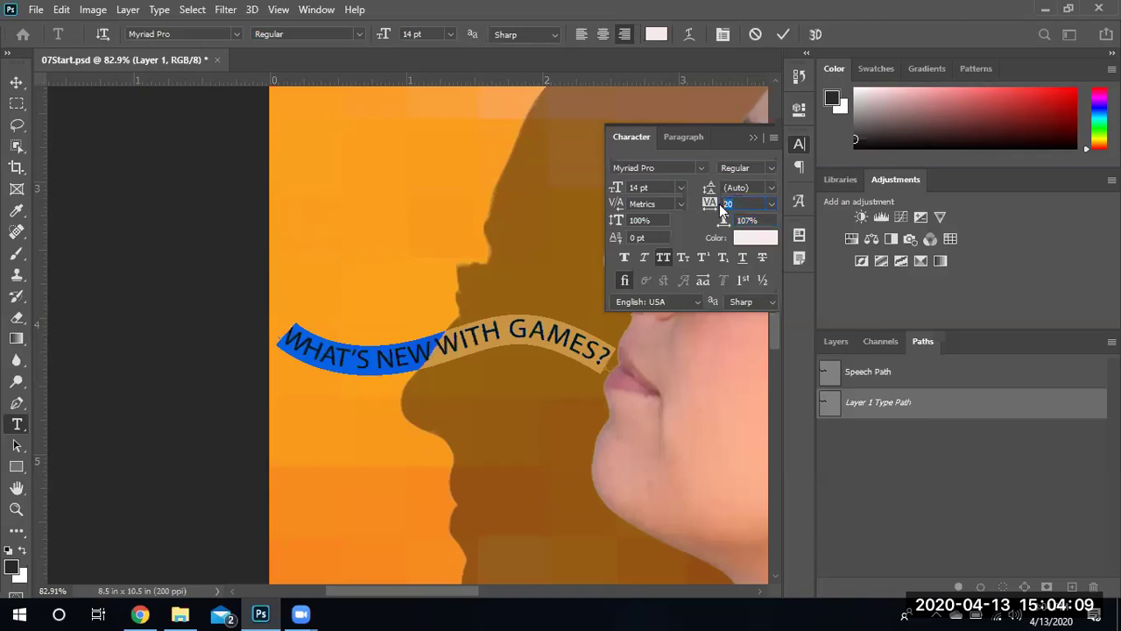
{"action": "type", "text": "15"}
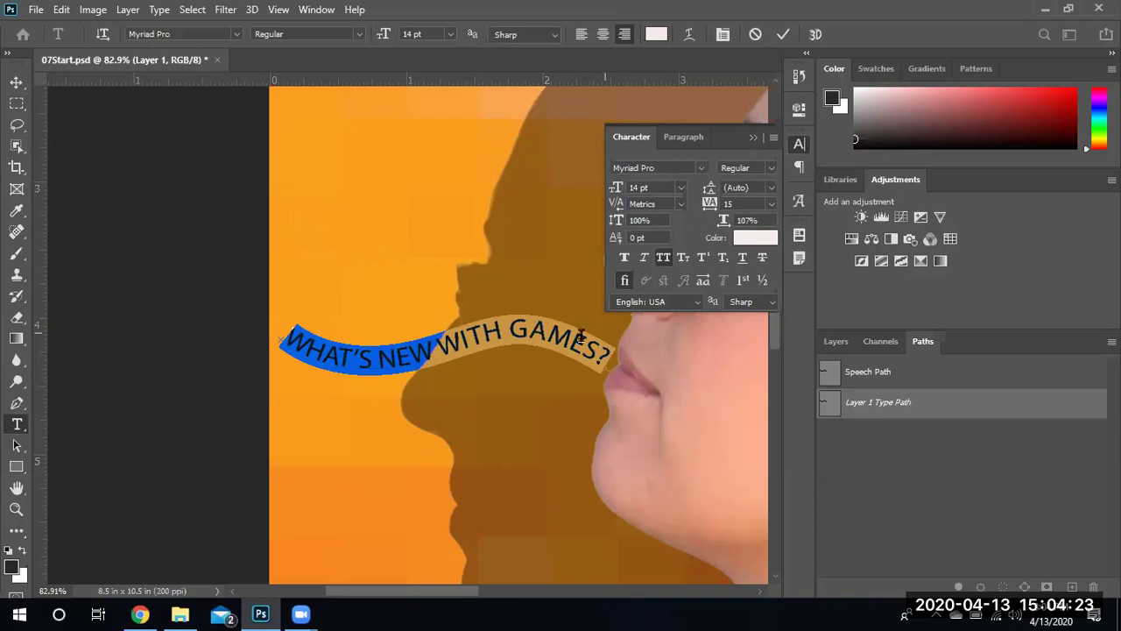
Set the word "games" in the path text to the Bold style of Myriad Pro
{"action": "left_click", "coordinate": [568, 342]}
{"action": "triple_click", "coordinate": [567, 337]}
{"action": "double_click", "coordinate": [567, 336]}
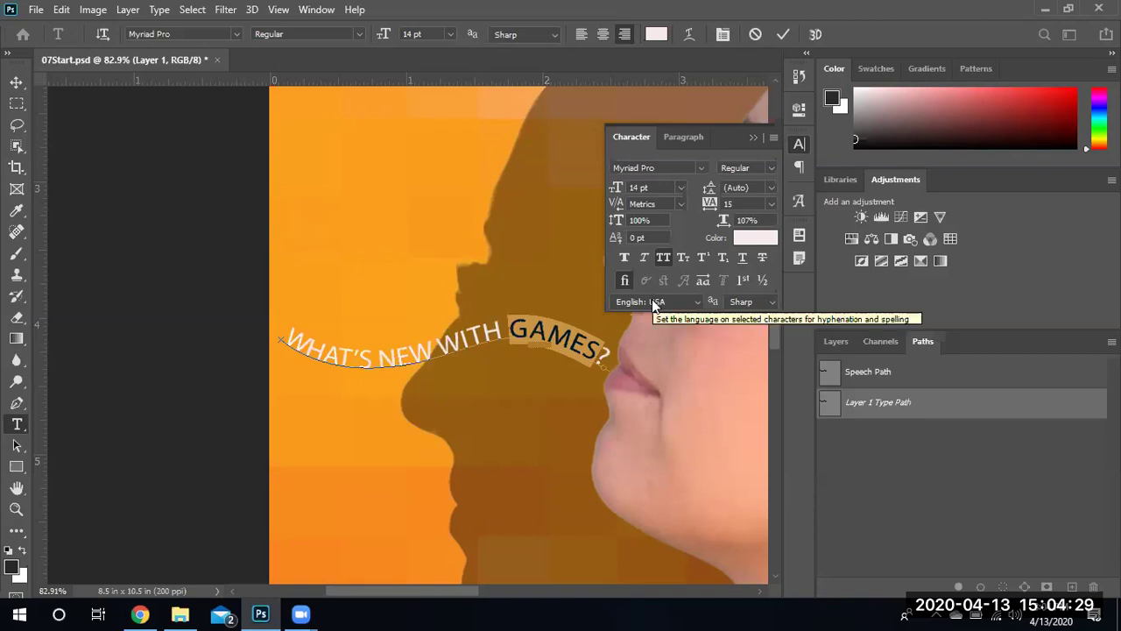
{"action": "left_click", "coordinate": [762, 168]}
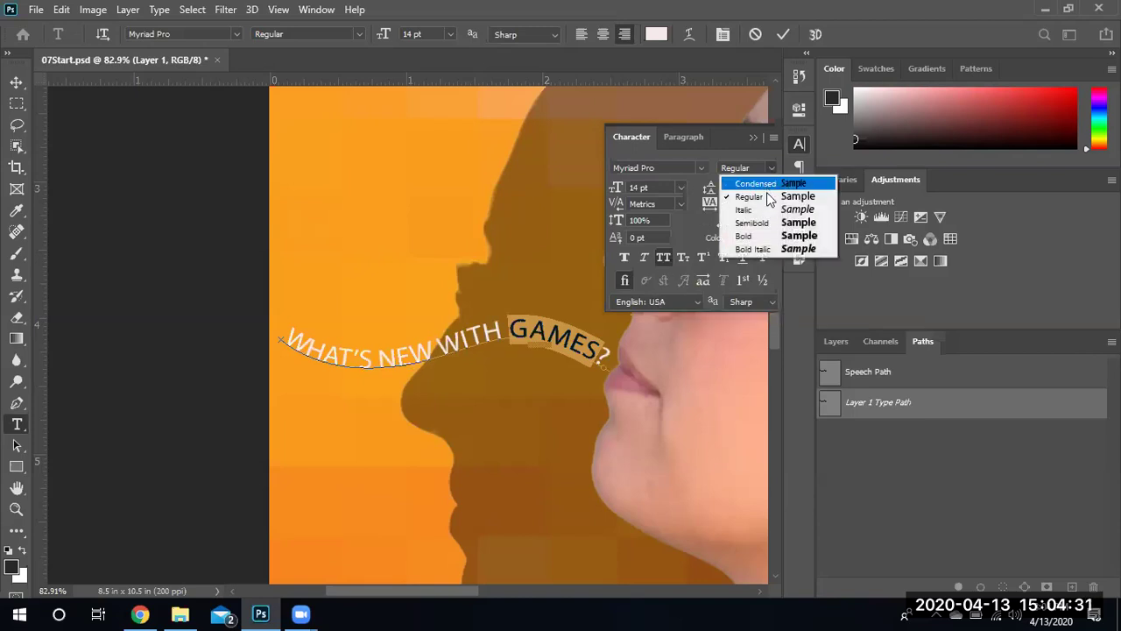
{"action": "left_click", "coordinate": [750, 235]}
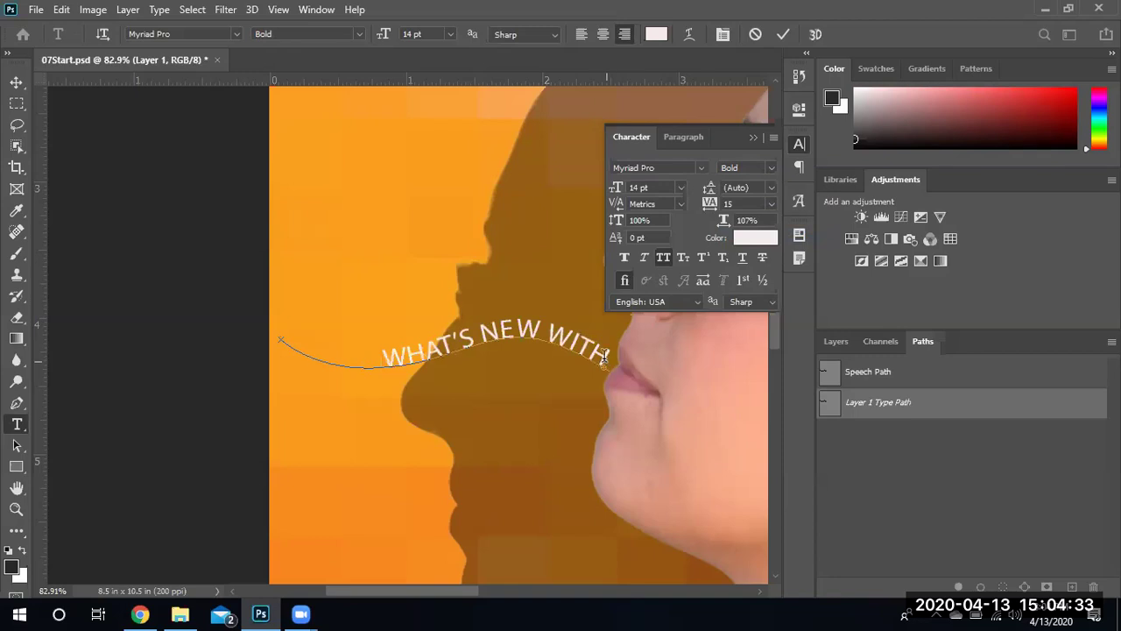
Set the words "What's new with" to 100% horizontal scale and a tracking of 10
{"action": "left_click", "coordinate": [532, 329]}
{"action": "key", "text": "ctrl+a"}
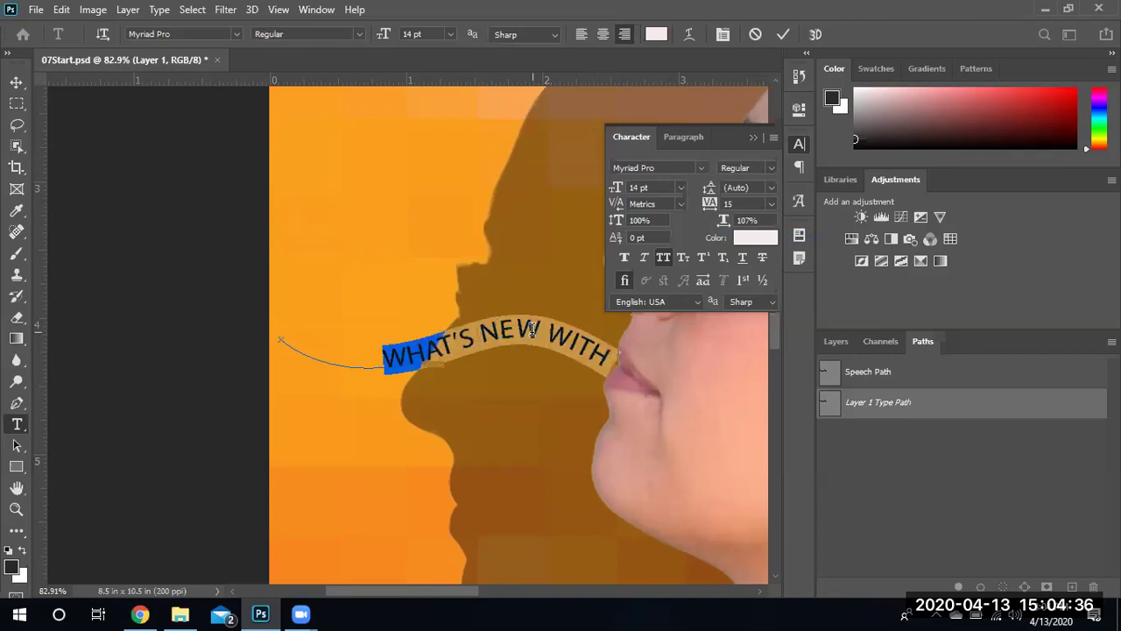
{"action": "left_click", "coordinate": [765, 219]}
{"action": "key", "text": "Return"}
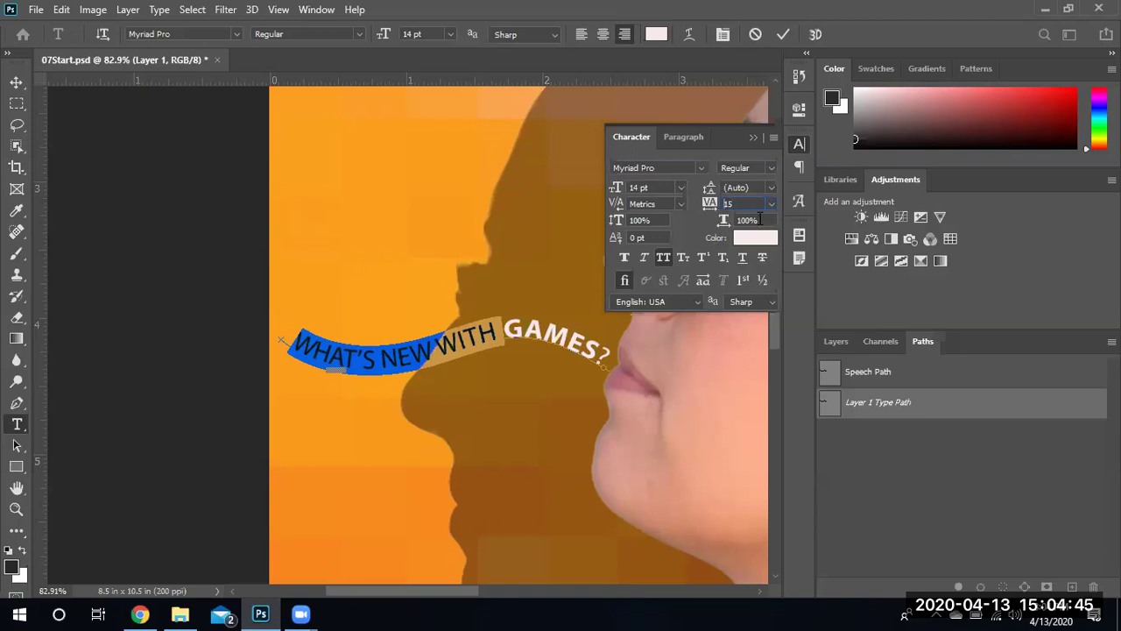
{"action": "key", "text": "Return"}
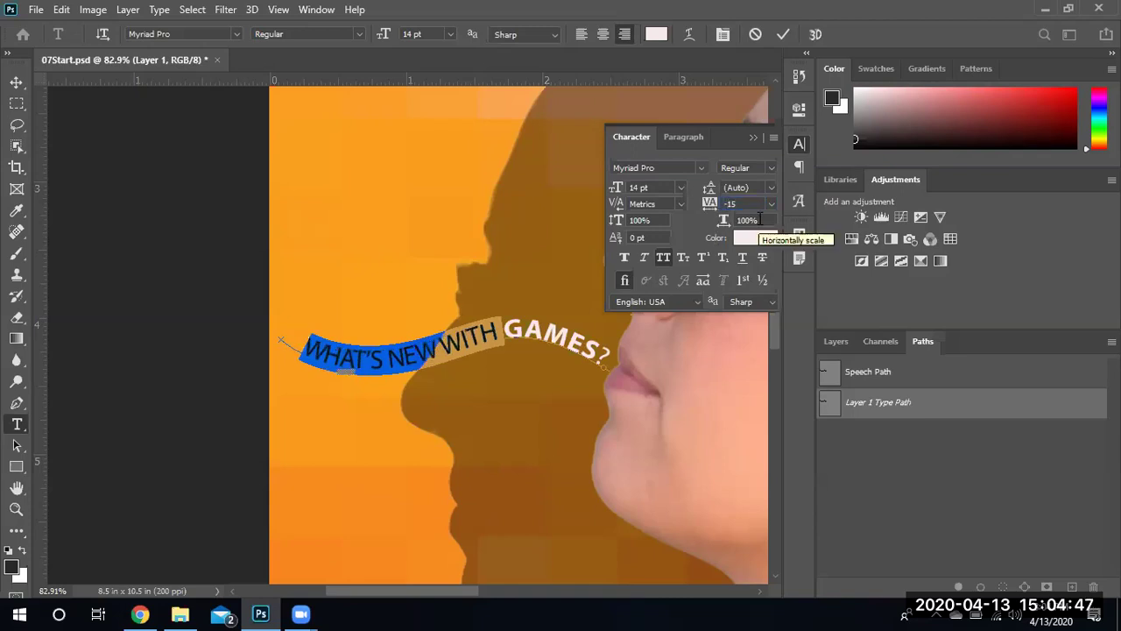
{"action": "left_click", "coordinate": [712, 205]}
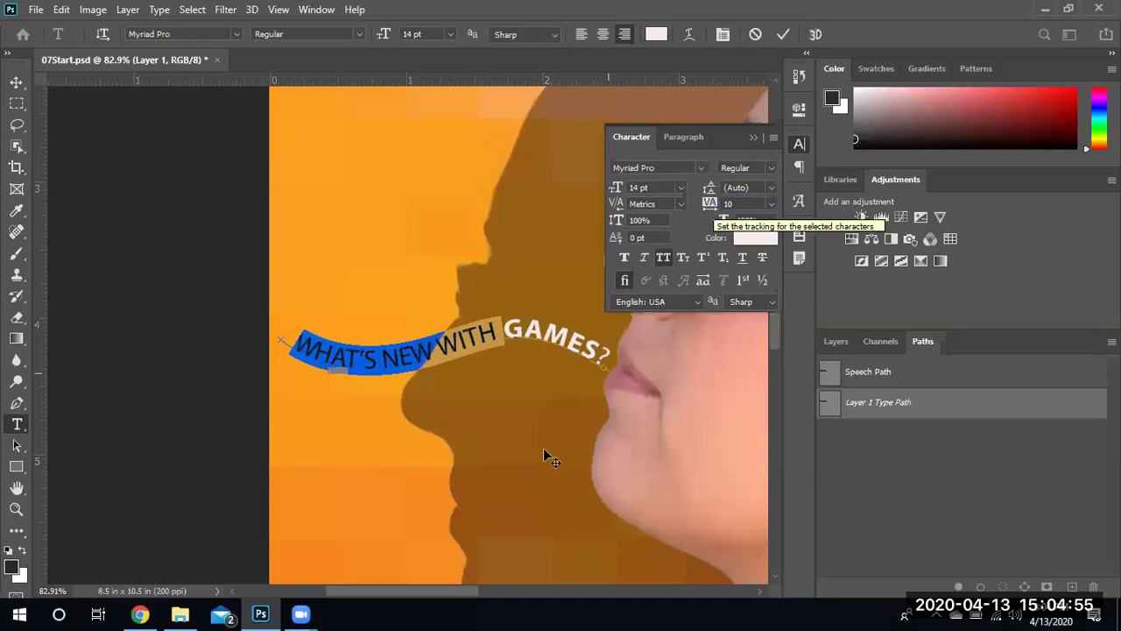
Commit the path text and duplicate its layer twice above the Model layer
{"action": "left_click", "coordinate": [836, 341]}
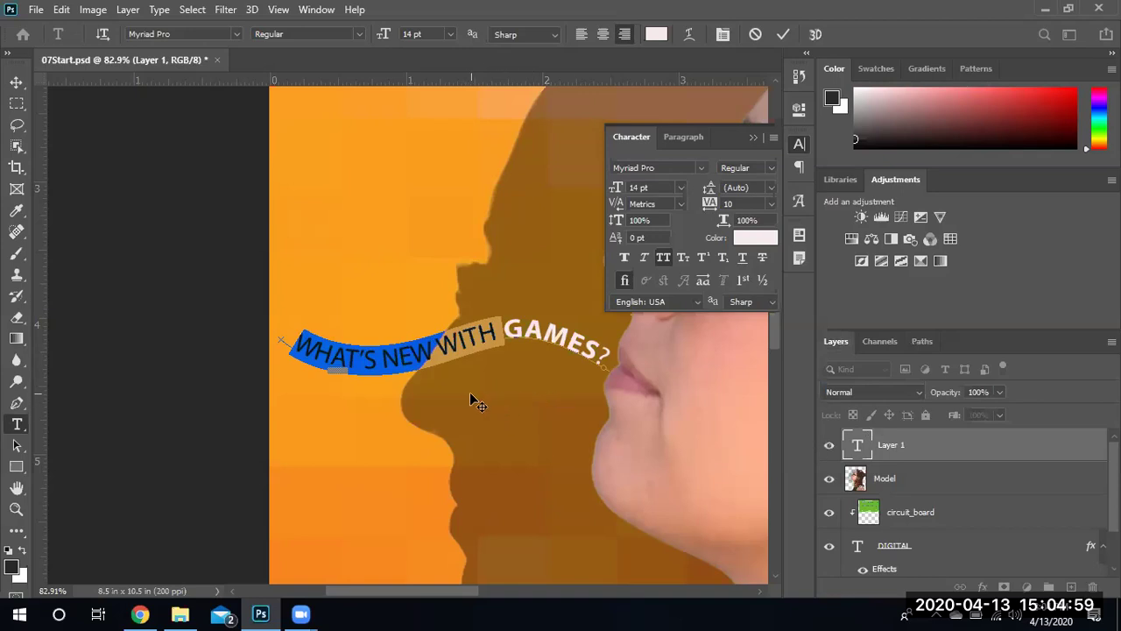
{"action": "left_click", "coordinate": [785, 36]}
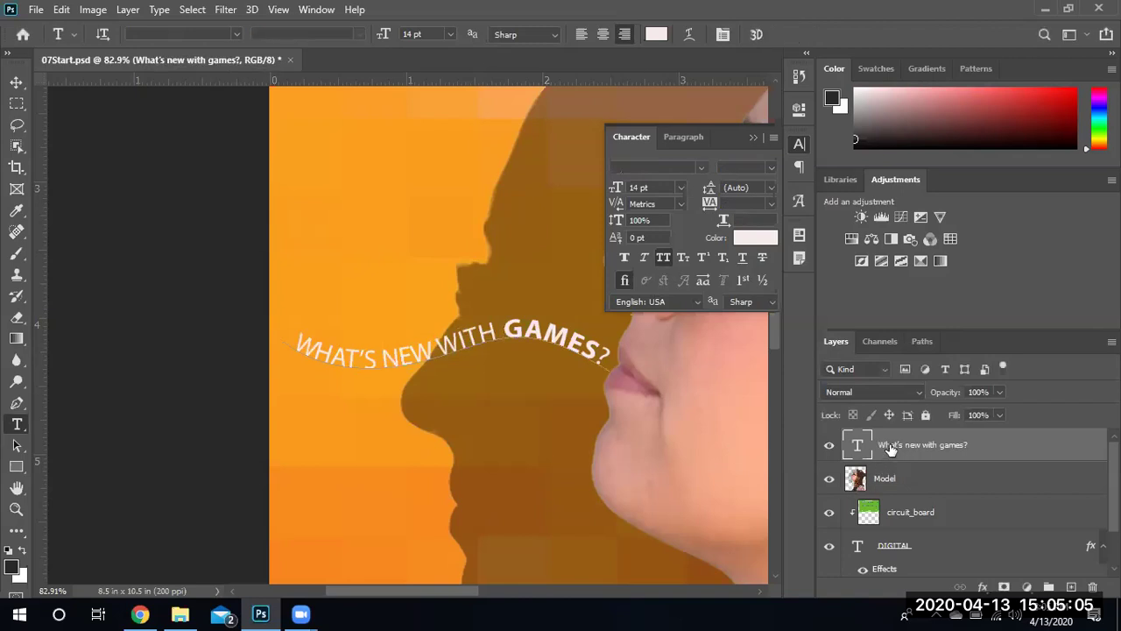
{"action": "left_click_drag", "start_coordinate": [890, 449], "coordinate": [911, 512]}
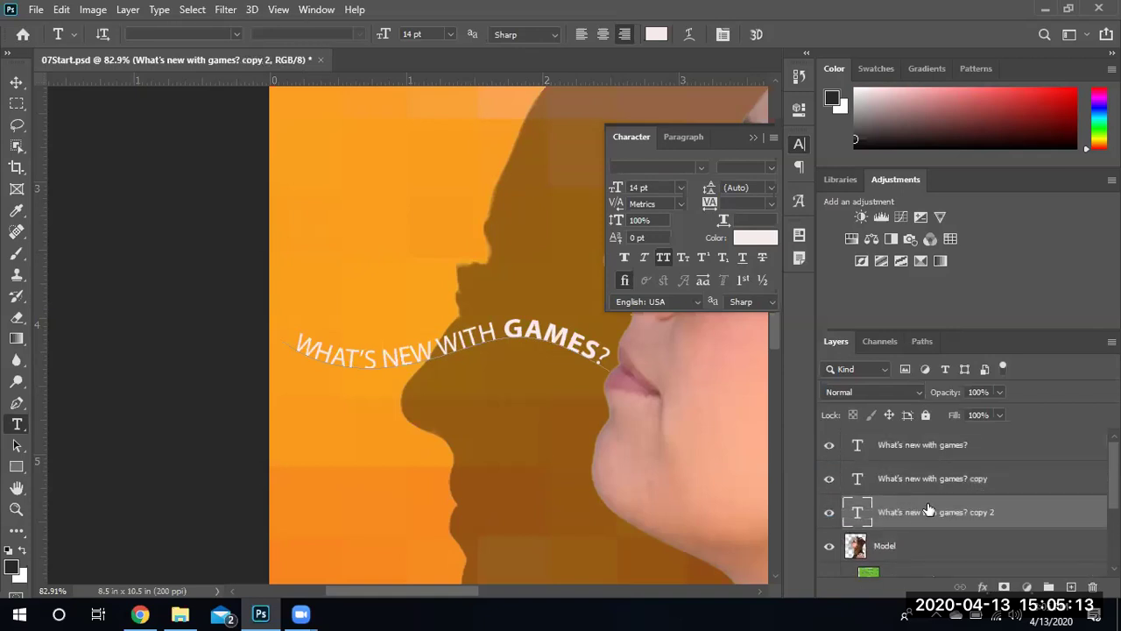
Rename the middle duplicate text layer to "What's new with Music"
{"action": "left_click", "coordinate": [936, 479]}
{"action": "double_click", "coordinate": [959, 478]}
{"action": "left_click", "coordinate": [951, 479]}
{"action": "left_click_drag", "start_coordinate": [942, 479], "coordinate": [1009, 487]}
{"action": "key", "text": "BackSpace"}
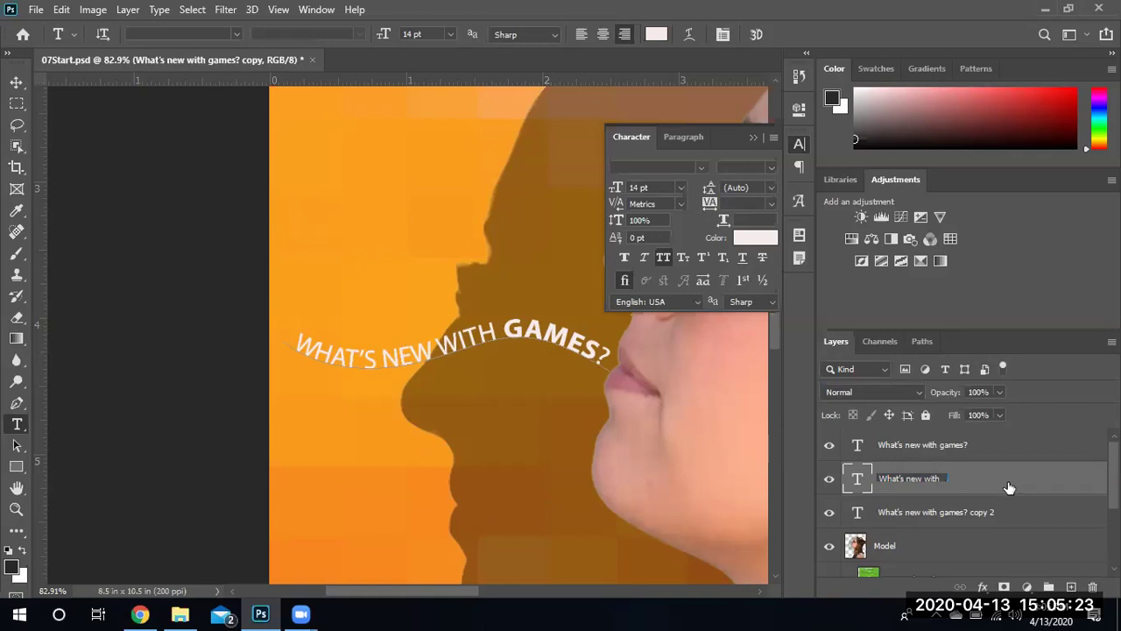
{"action": "type", "text": "Music"}
{"action": "key", "text": "Return"}
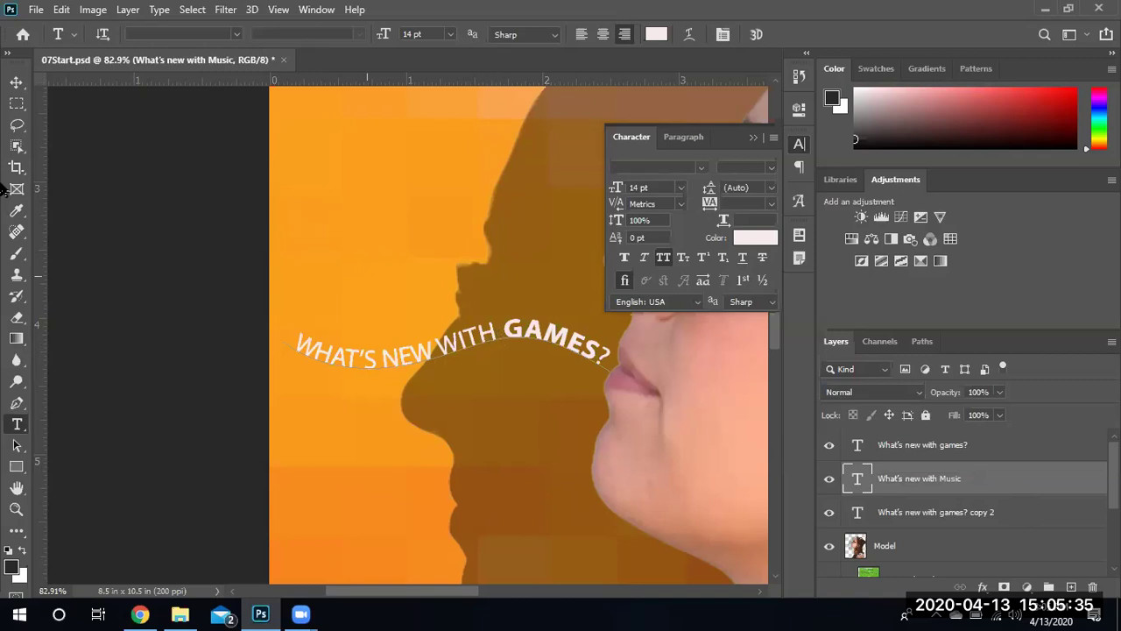
Spread the three curved text lines apart vertically and move the "What's new with Music" layer above the "What's new with games?" layer
{"action": "left_click", "coordinate": [17, 82]}
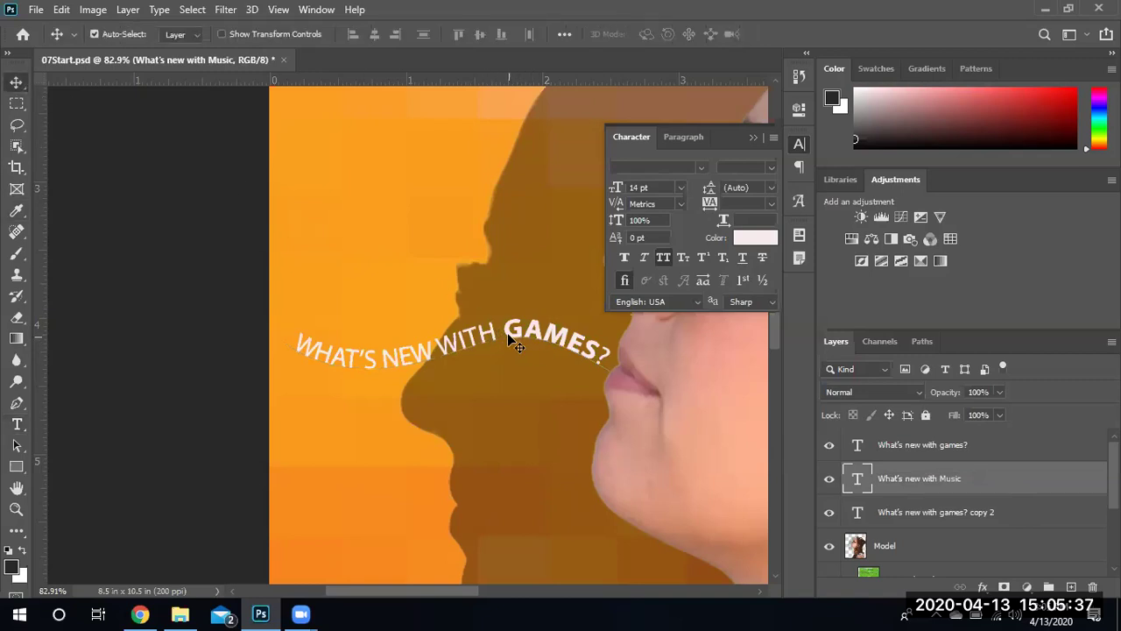
{"action": "left_click_drag", "start_coordinate": [512, 331], "coordinate": [511, 298]}
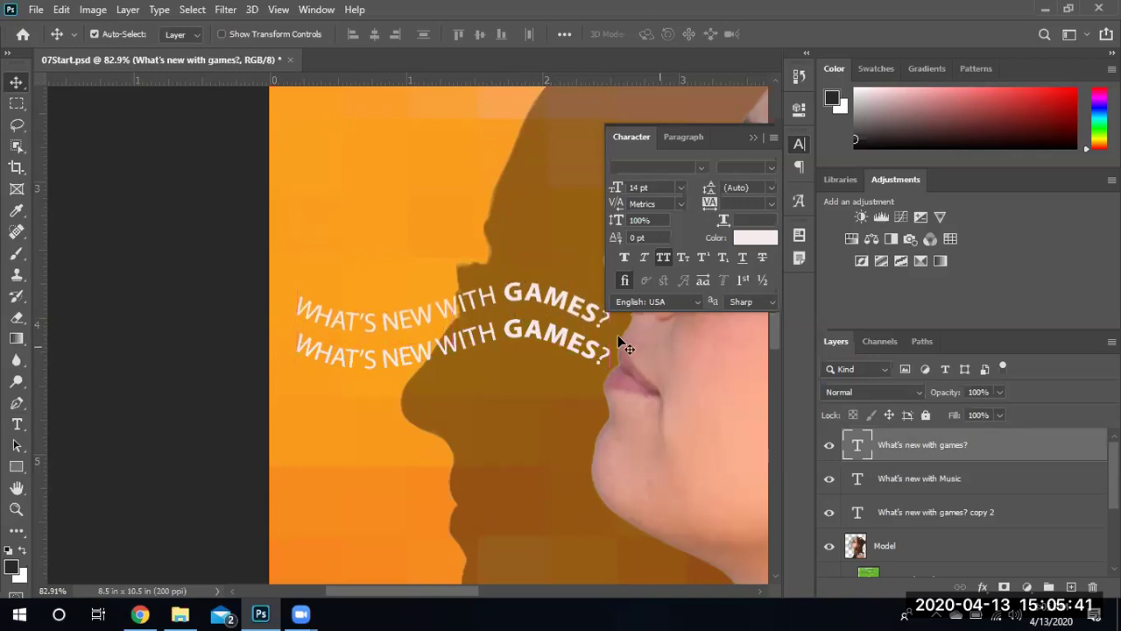
{"action": "left_click", "coordinate": [911, 482]}
{"action": "left_click_drag", "start_coordinate": [523, 332], "coordinate": [526, 421]}
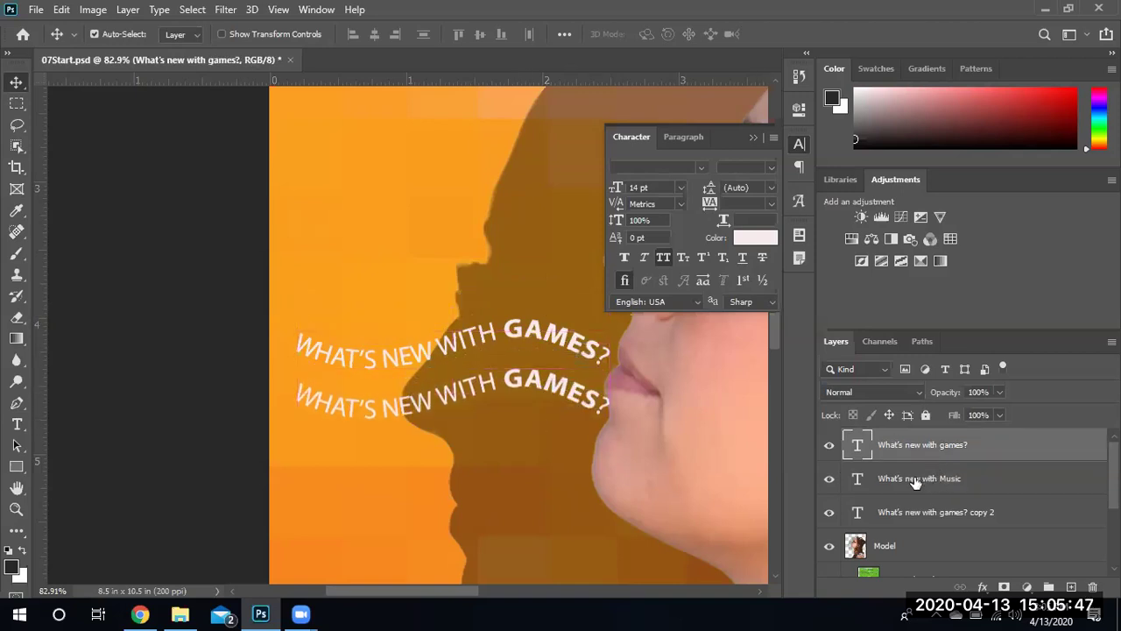
{"action": "left_click", "coordinate": [914, 482]}
{"action": "left_click_drag", "start_coordinate": [579, 351], "coordinate": [581, 302]}
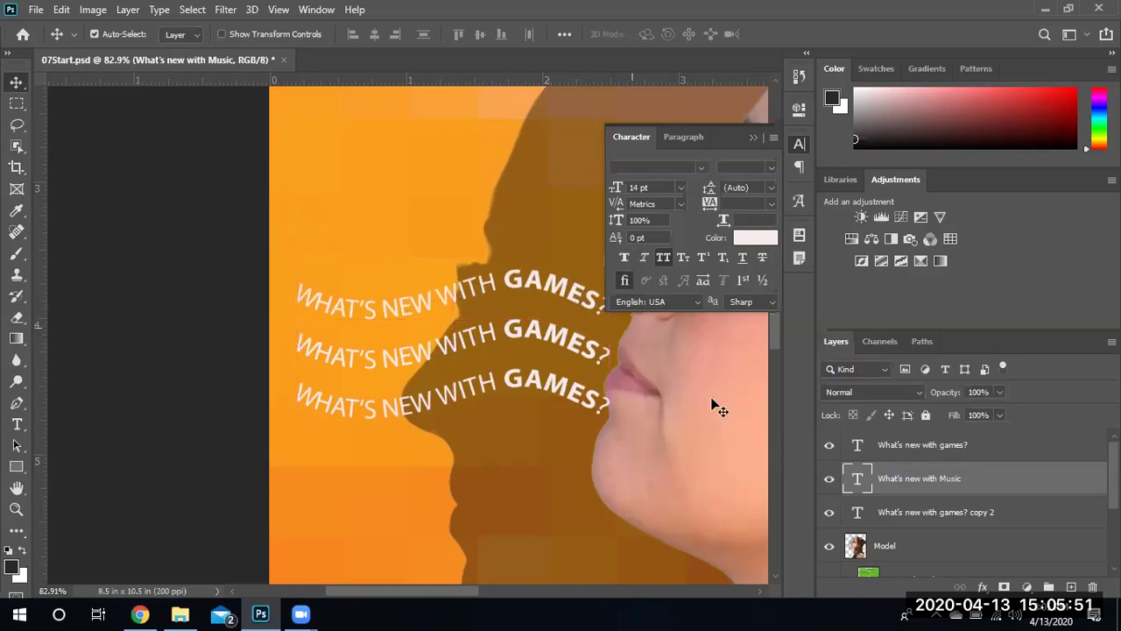
{"action": "left_click_drag", "start_coordinate": [890, 481], "coordinate": [892, 432]}
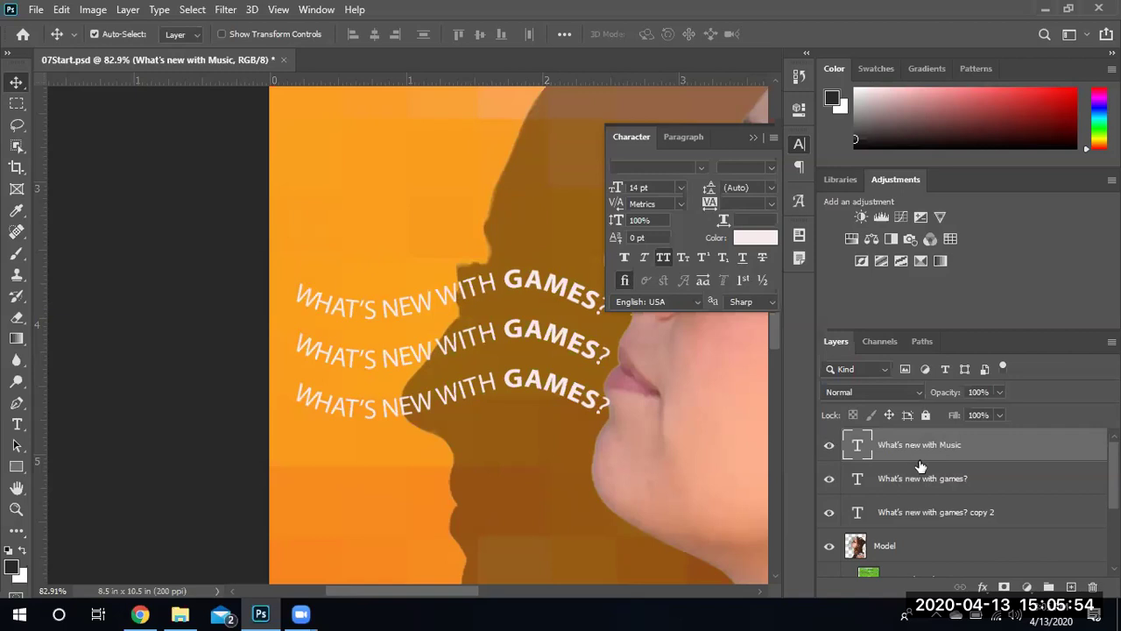
Reposition the three text lines closely beneath one another in front of the mouth, shifting each lower line slightly further left
{"action": "left_click", "coordinate": [942, 515]}
{"action": "mouse_move", "coordinate": [550, 380]}
{"action": "left_mouse_down"}
{"action": "mouse_move", "coordinate": [547, 403]}
{"action": "mouse_move", "coordinate": [546, 379]}
{"action": "left_mouse_up"}
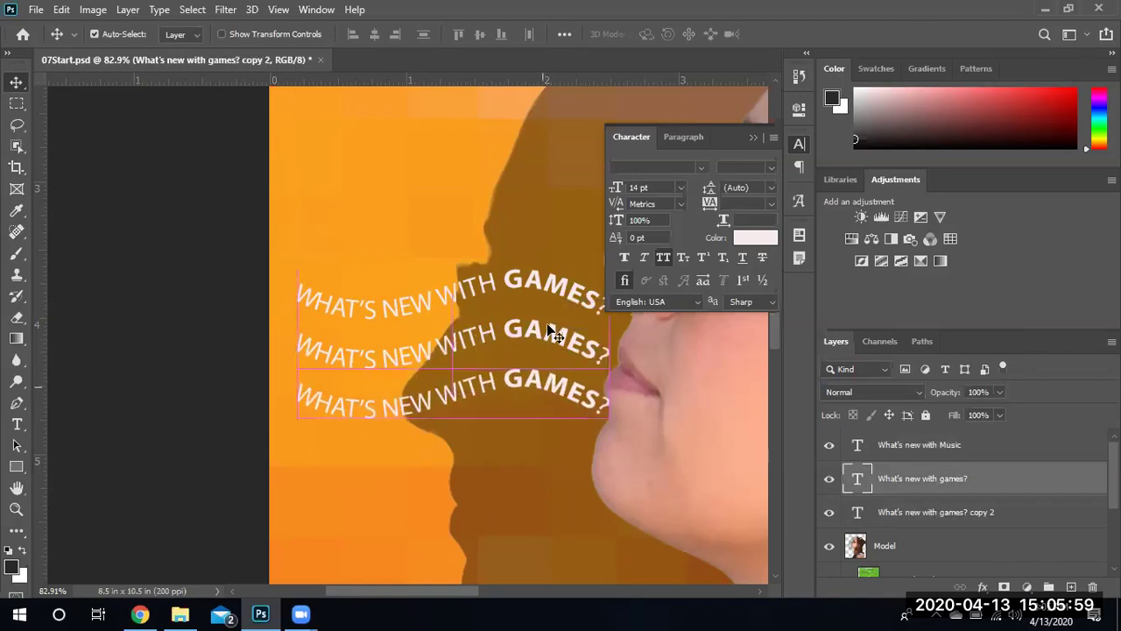
{"action": "left_click_drag", "start_coordinate": [545, 336], "coordinate": [545, 436]}
{"action": "left_click_drag", "start_coordinate": [543, 390], "coordinate": [540, 340]}
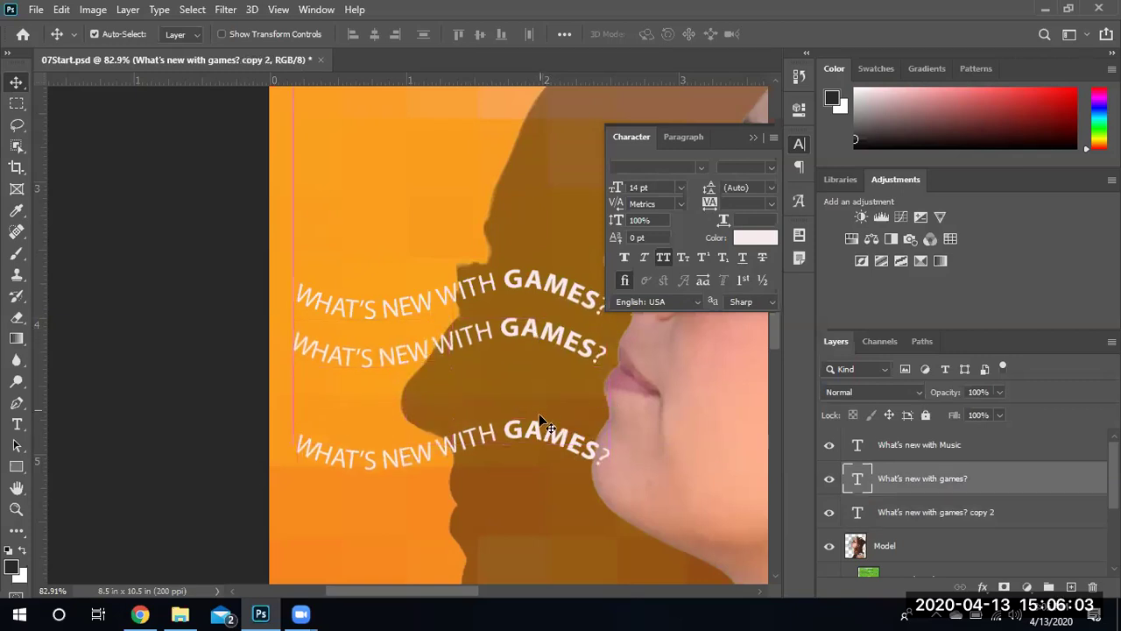
{"action": "left_click_drag", "start_coordinate": [532, 418], "coordinate": [525, 371]}
{"action": "left_click_drag", "start_coordinate": [536, 285], "coordinate": [562, 307]}
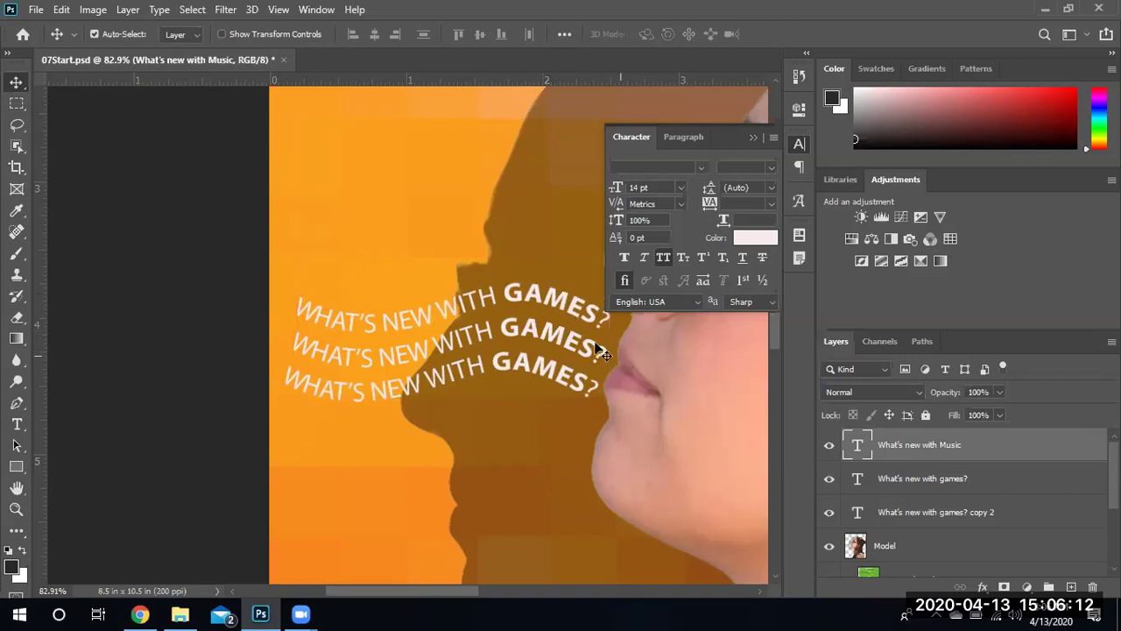
Replace the word "games" with "Music" in the uppermost curved text line and commit the edit
{"action": "double_click", "coordinate": [561, 304]}
{"action": "double_click", "coordinate": [554, 300]}
{"action": "key", "text": "ctrl"}
{"action": "type", "text": "Music"}
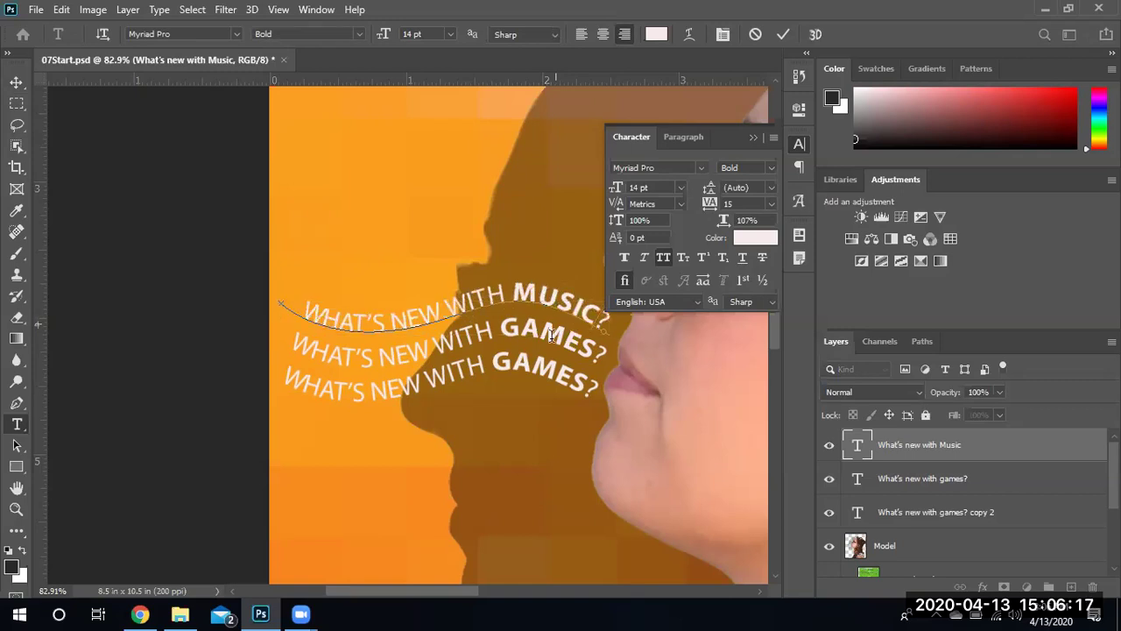
{"action": "double_click", "coordinate": [550, 331]}
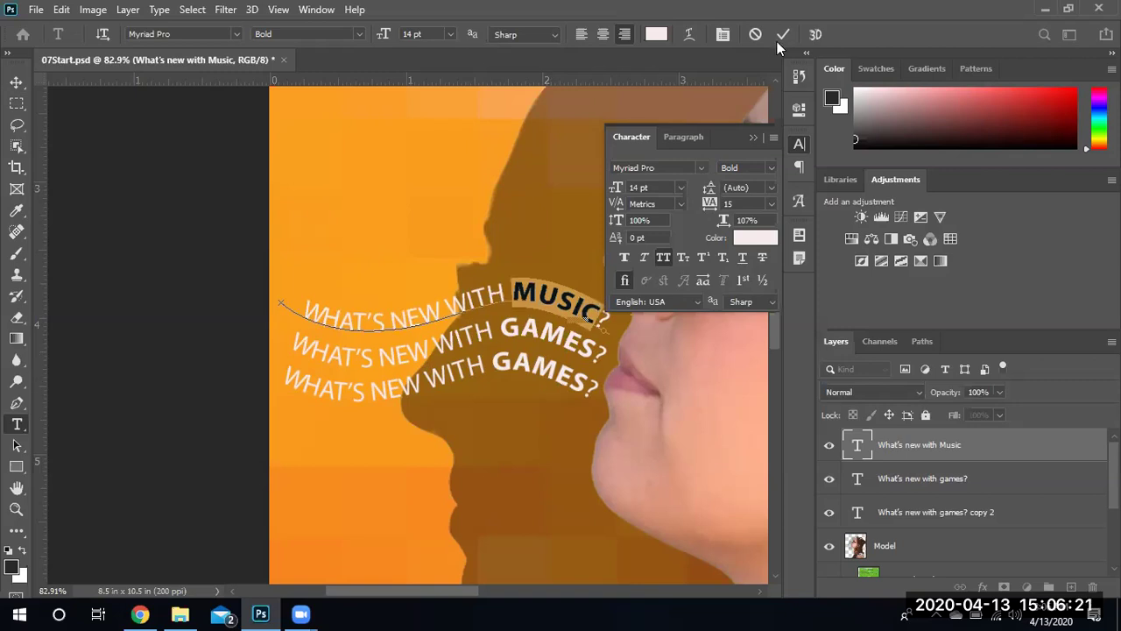
{"action": "key", "text": "ctrl+Return"}
Replace the word "games" with "Phones" in the lowest curved text line and commit the edit with its layer name "What's new with Phones?"
{"action": "left_click", "coordinate": [554, 368], "text": "ctrl"}
{"action": "double_click", "coordinate": [554, 366]}
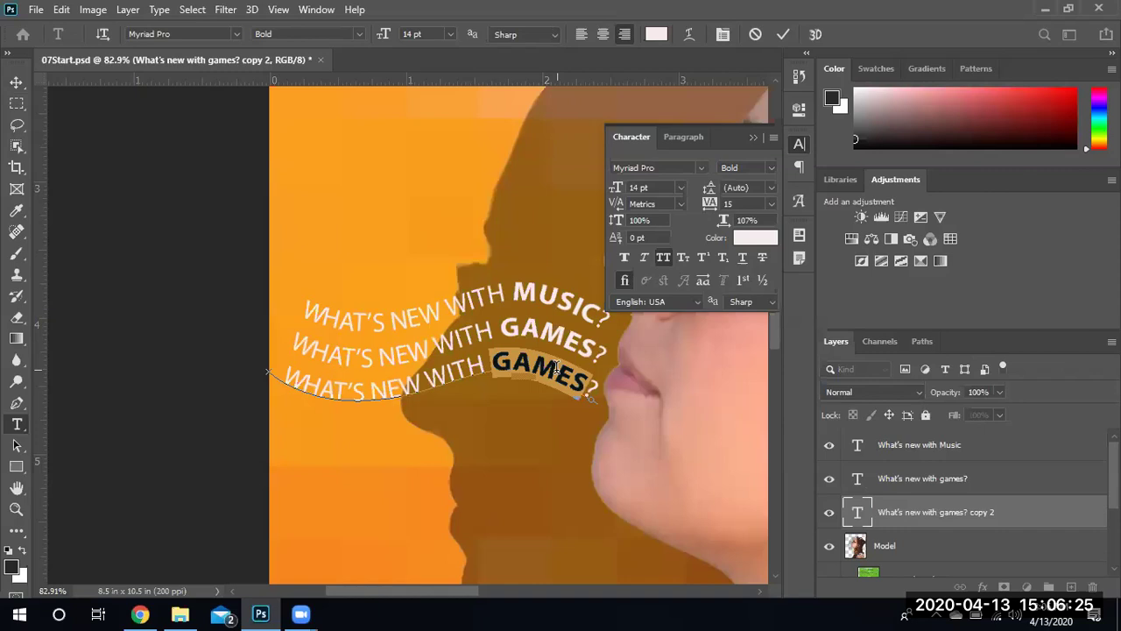
{"action": "type", "text": "PHONES"}
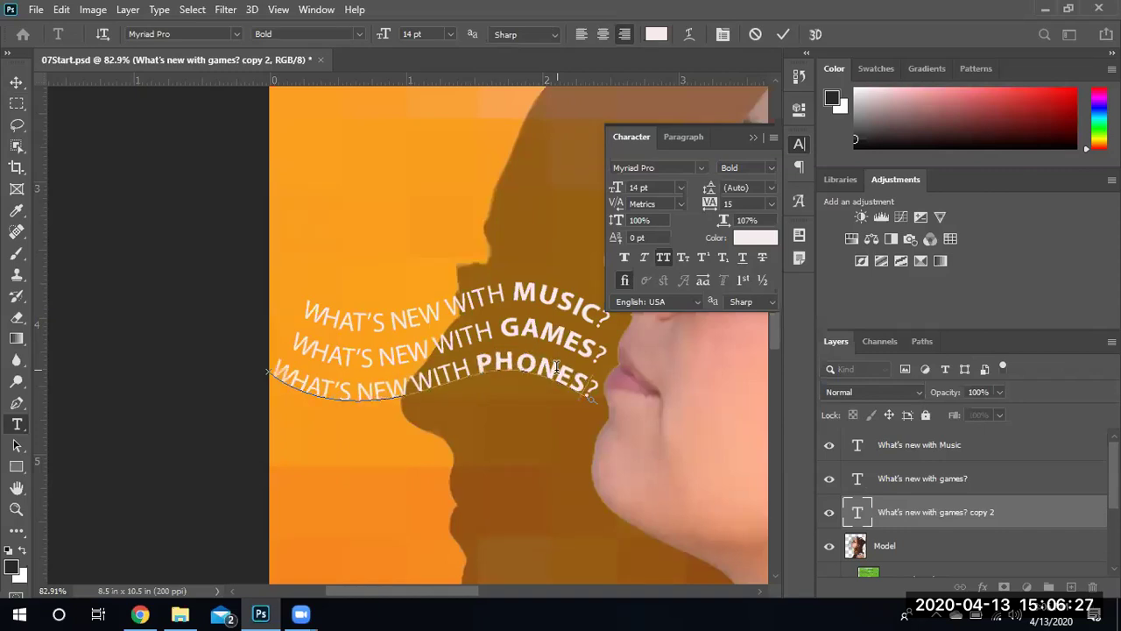
{"action": "double_click", "coordinate": [964, 517]}
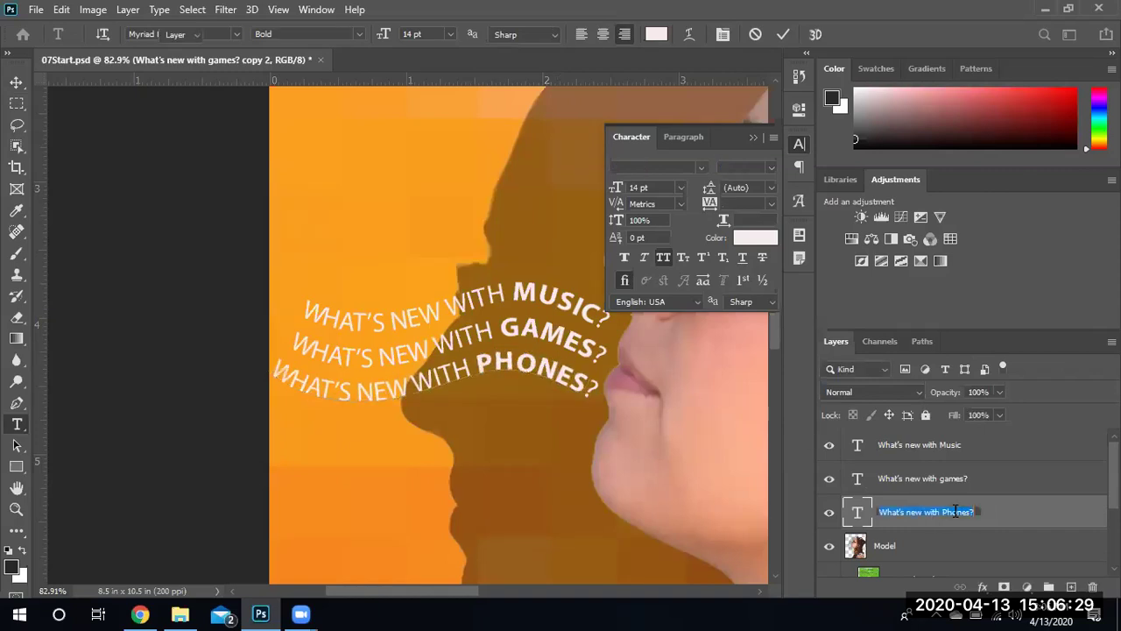
{"action": "left_click", "coordinate": [1046, 515]}
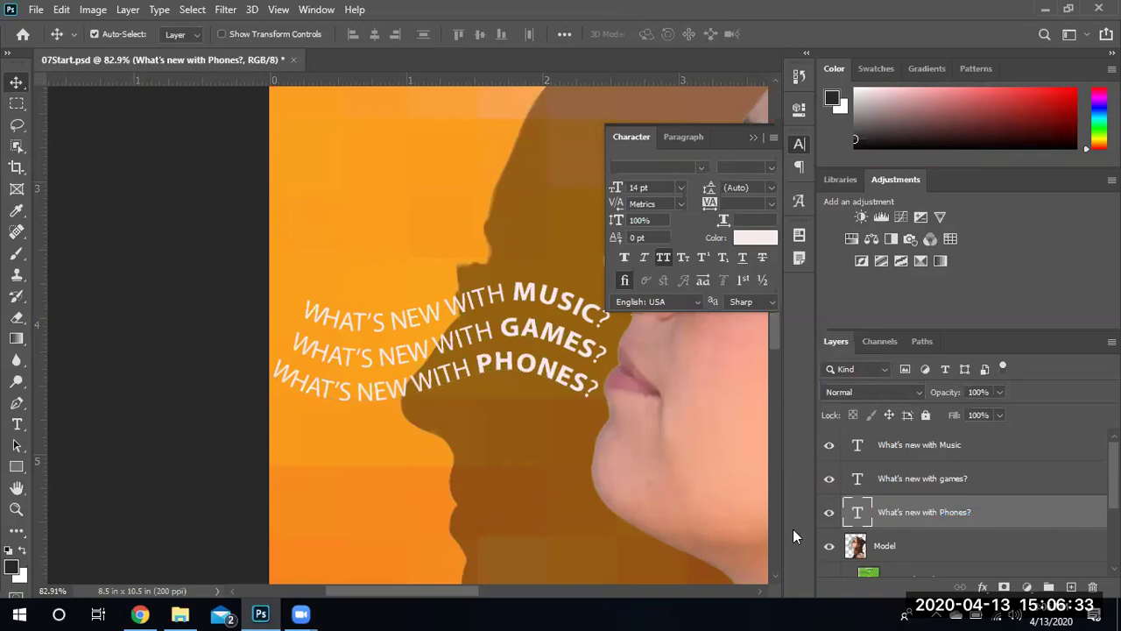
Collapse the character settings and free-transform the Phones line, narrowing it to about 93% width with its left end skewed down about 4.5°
{"action": "left_click", "coordinate": [755, 137]}
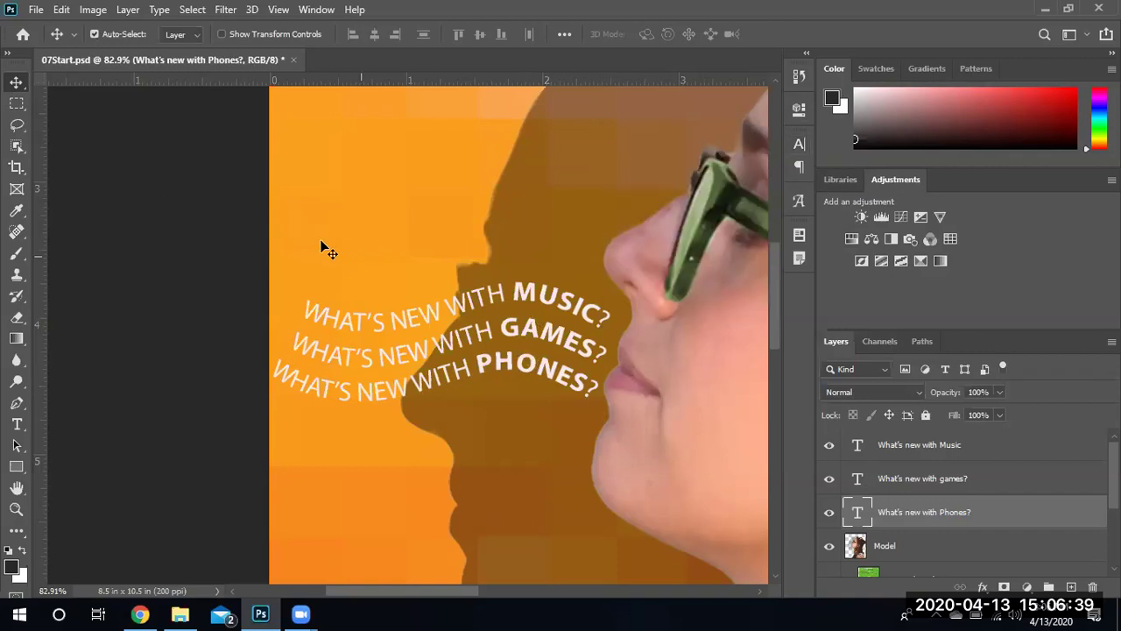
{"action": "left_click", "coordinate": [62, 10]}
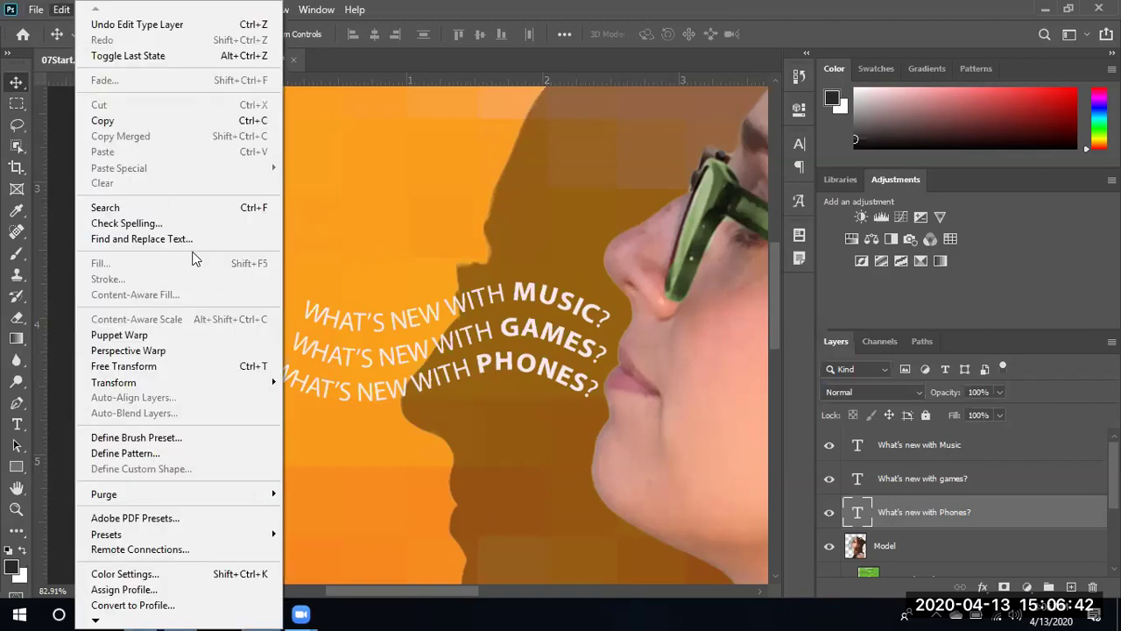
{"action": "left_click", "coordinate": [166, 372]}
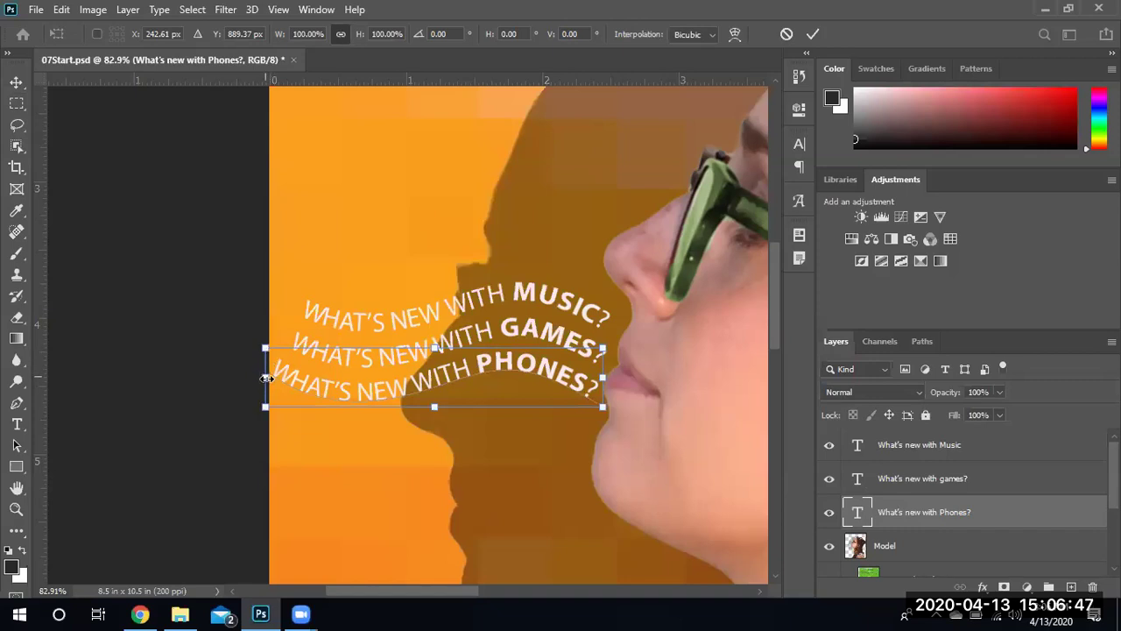
{"action": "left_click_drag", "start_coordinate": [267, 380], "coordinate": [288, 401]}
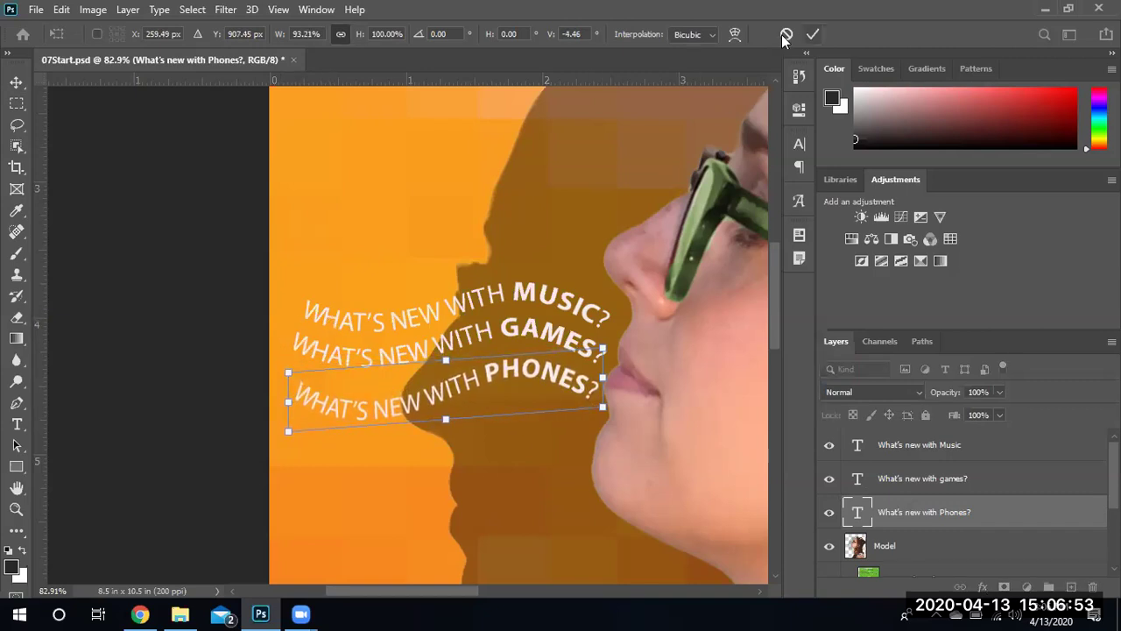
{"action": "left_click", "coordinate": [811, 34]}
Free-transform the Music line to a vertical skew of about 11.2°, raising its left end and lowering its right end
{"action": "left_click", "coordinate": [497, 300]}
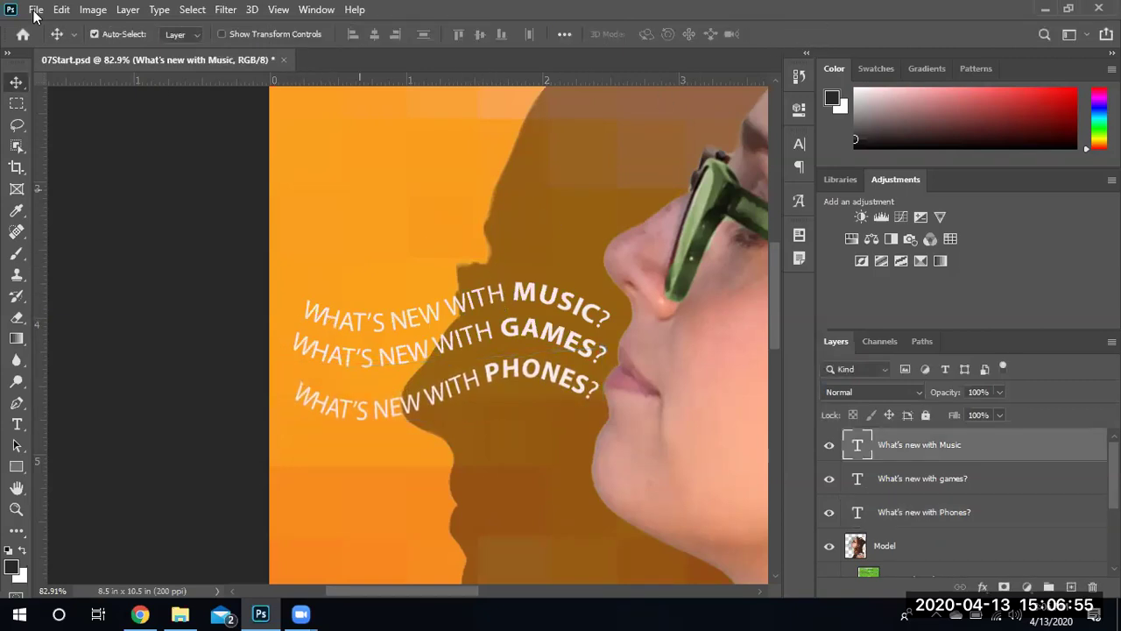
{"action": "left_click", "coordinate": [63, 9]}
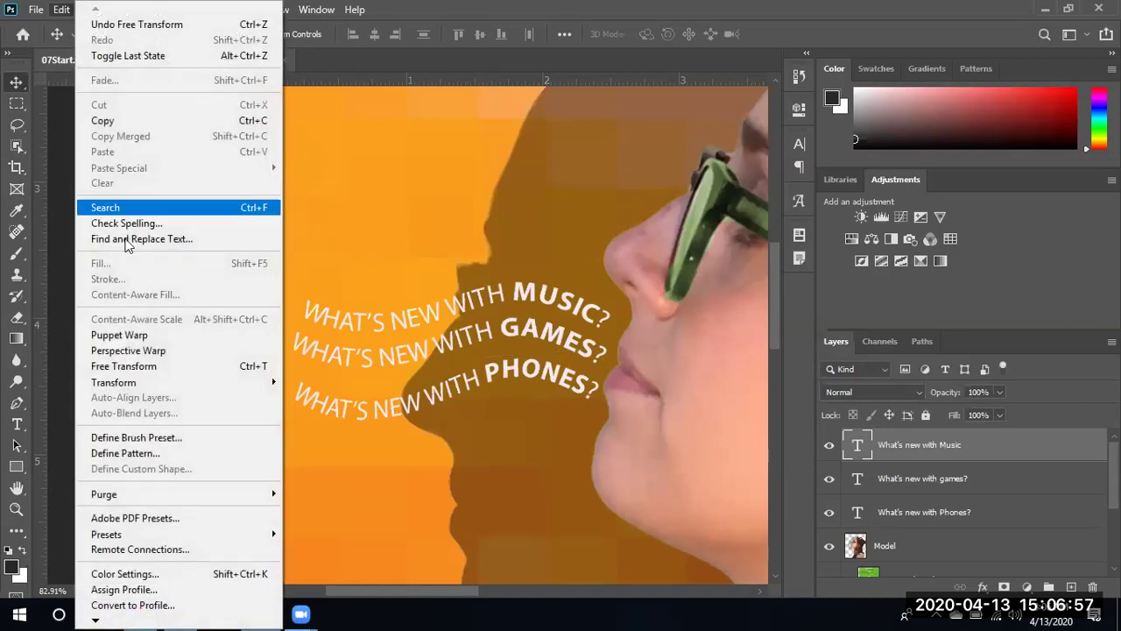
{"action": "left_click", "coordinate": [143, 367]}
{"action": "left_click_drag", "start_coordinate": [282, 309], "coordinate": [285, 259]}
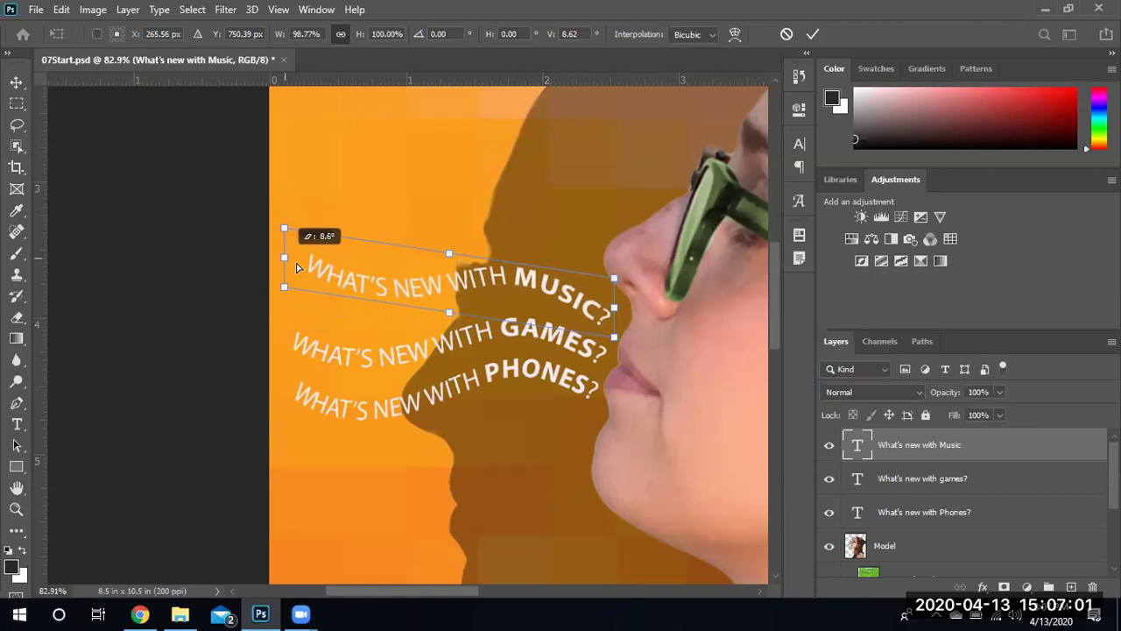
{"action": "left_click_drag", "start_coordinate": [615, 342], "coordinate": [617, 359]}
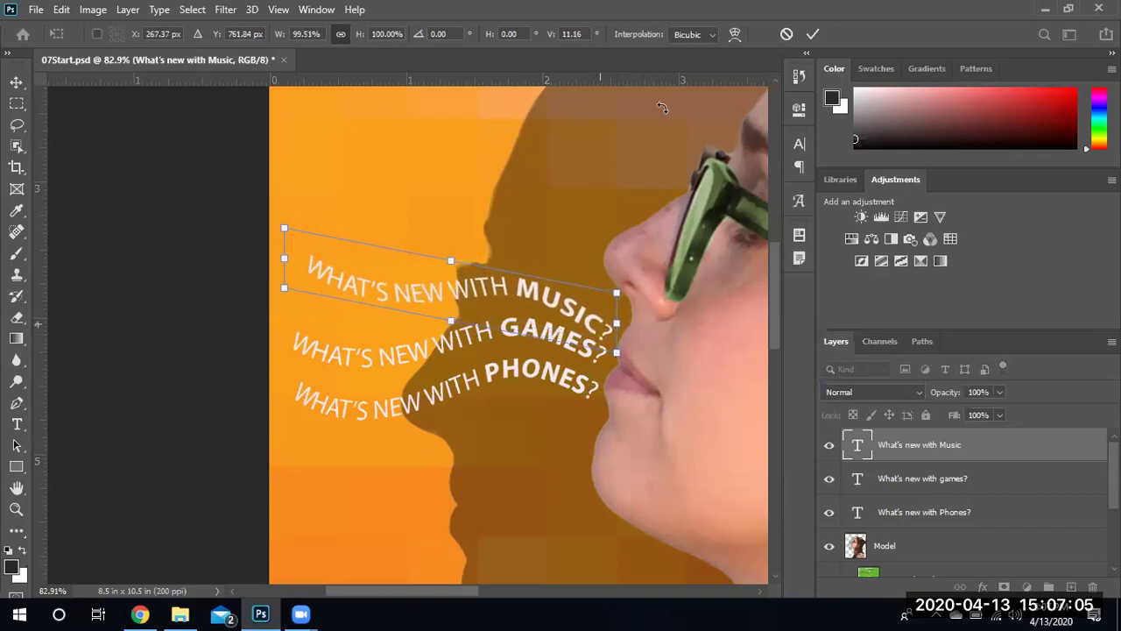
{"action": "left_click", "coordinate": [813, 33]}
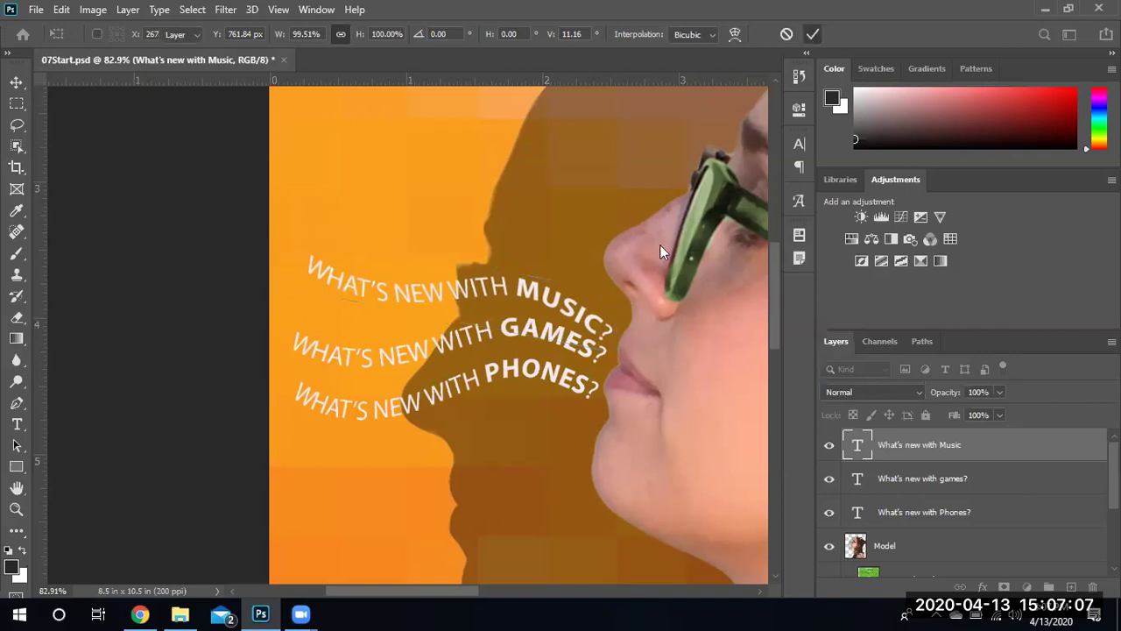
{"action": "left_click", "coordinate": [531, 332]}
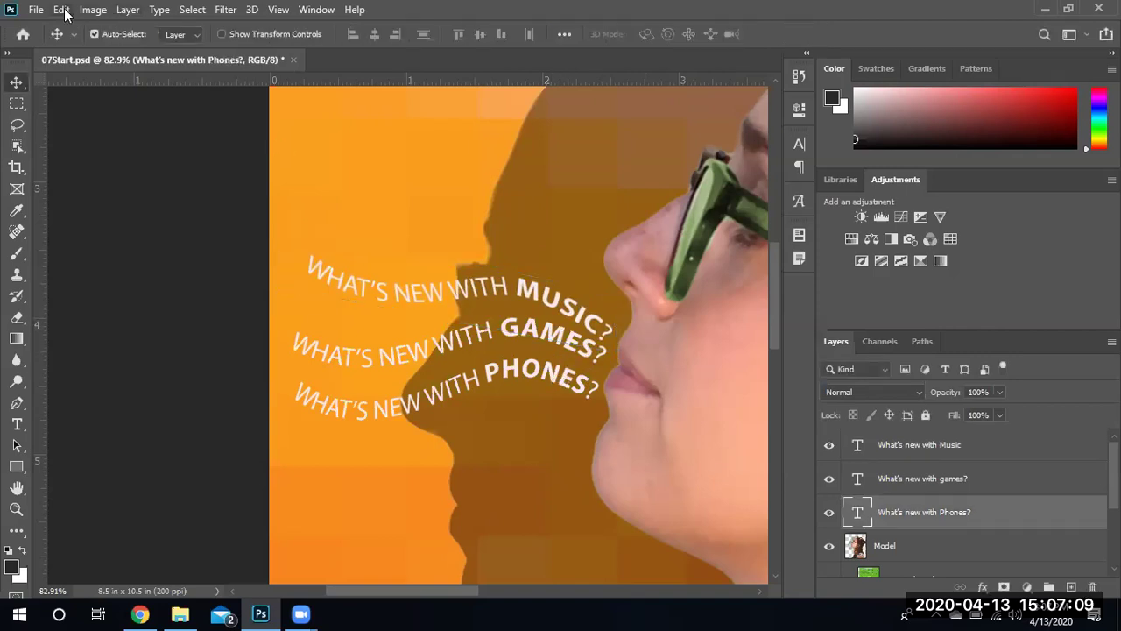
{"action": "left_click", "coordinate": [61, 9]}
{"action": "left_click", "coordinate": [122, 350]}
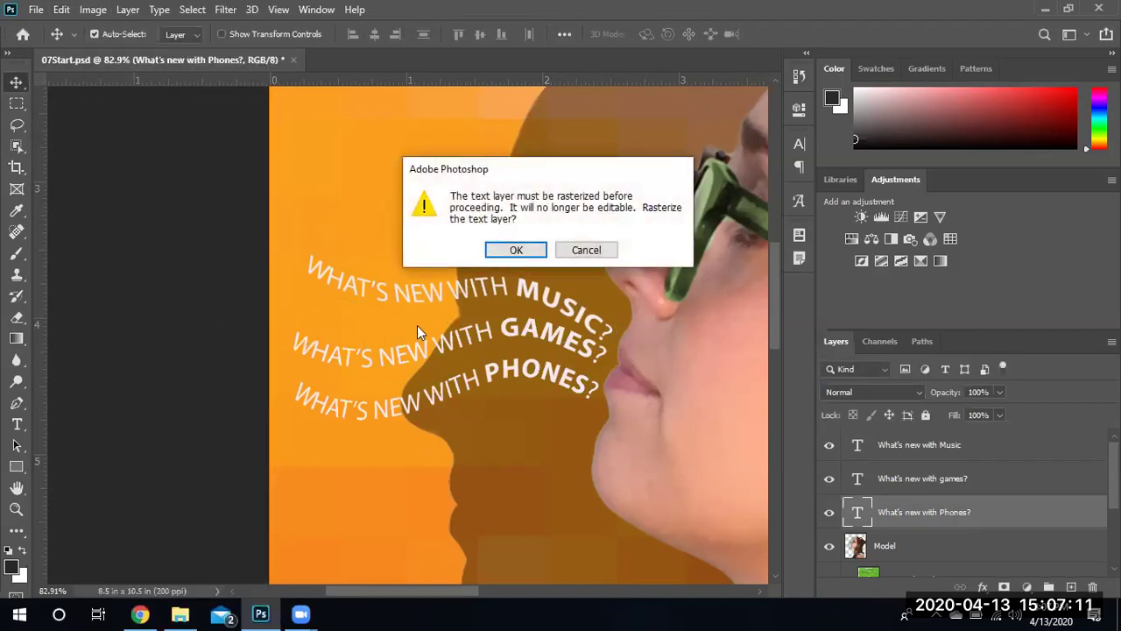
{"action": "left_click", "coordinate": [587, 250]}
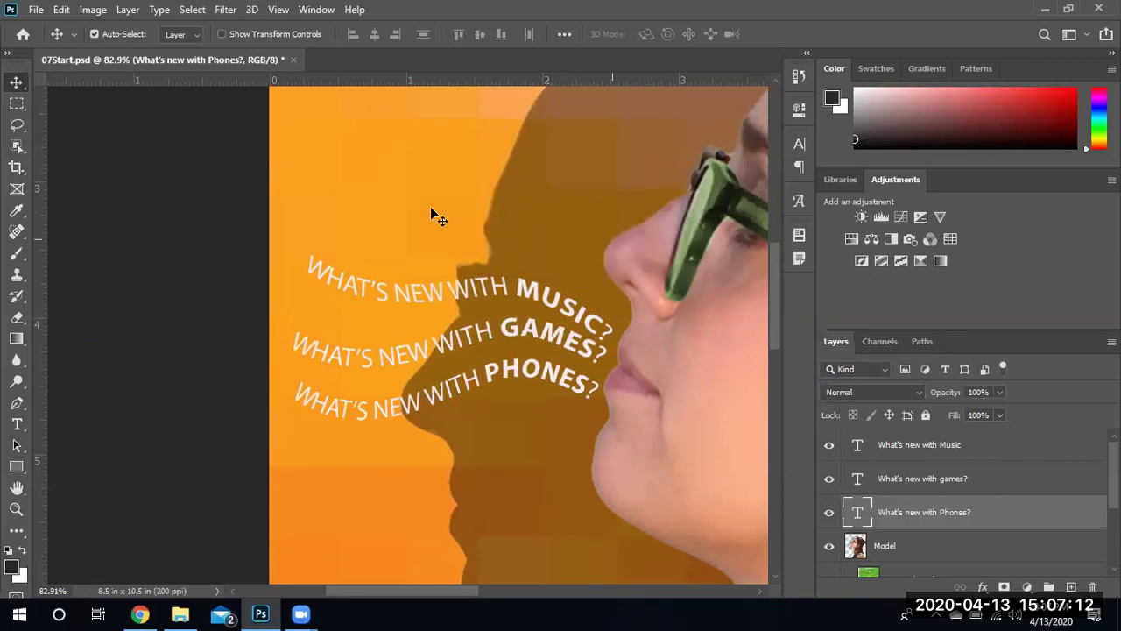
Free-transform the Phones line again, skewing its right end up by about 2.1° at about 99% width
{"action": "left_click", "coordinate": [59, 10]}
{"action": "left_click", "coordinate": [163, 366]}
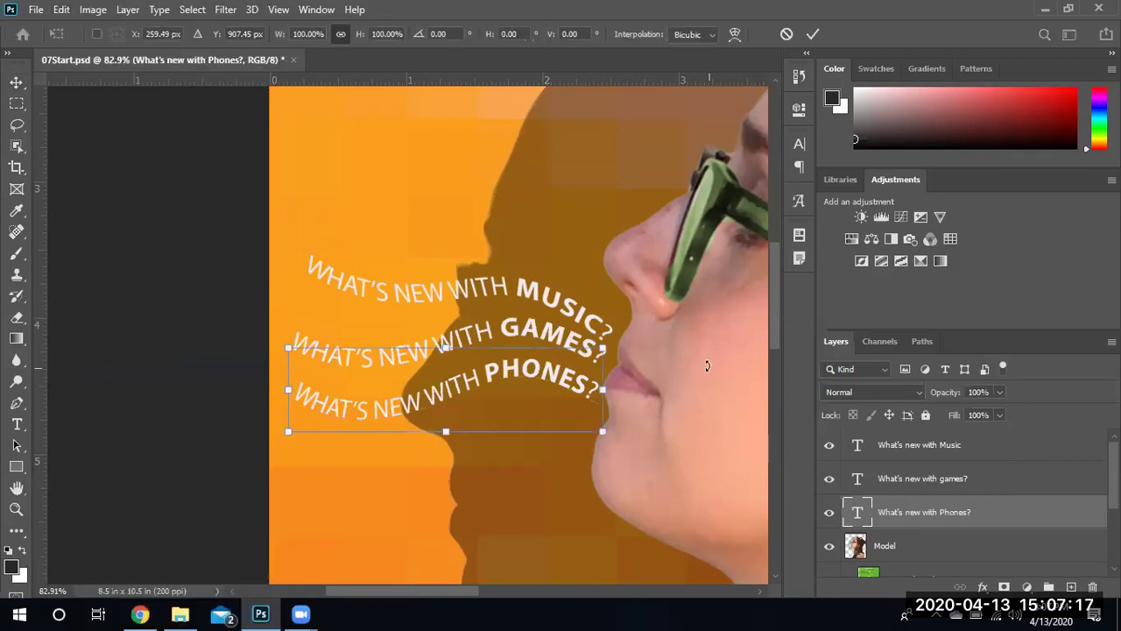
{"action": "left_click_drag", "start_coordinate": [603, 396], "coordinate": [601, 377]}
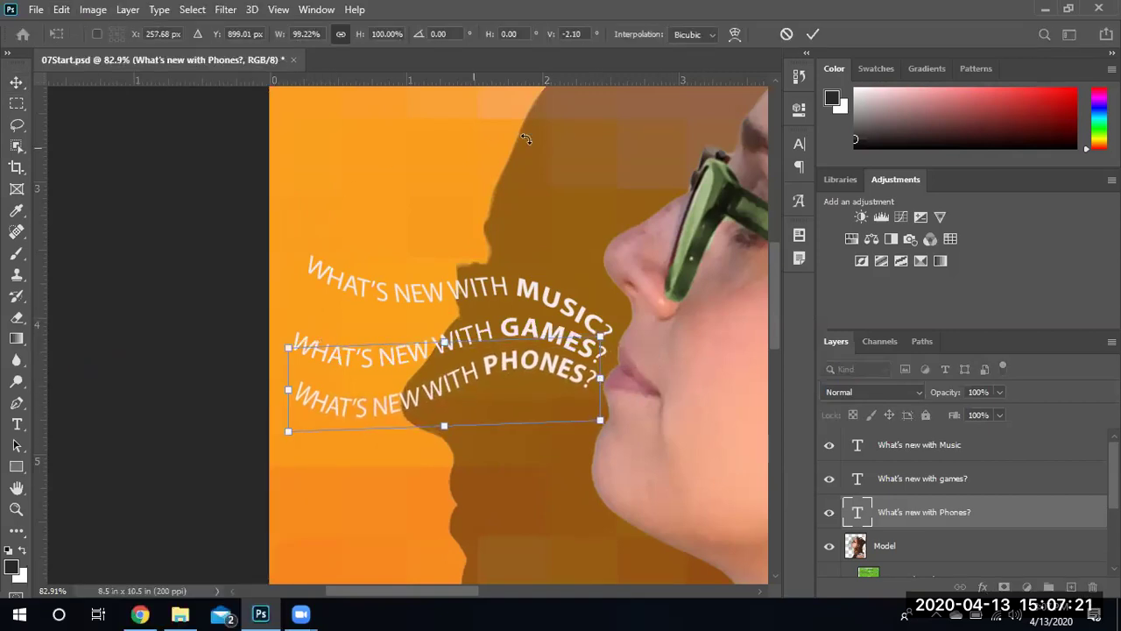
{"action": "left_click", "coordinate": [813, 34]}
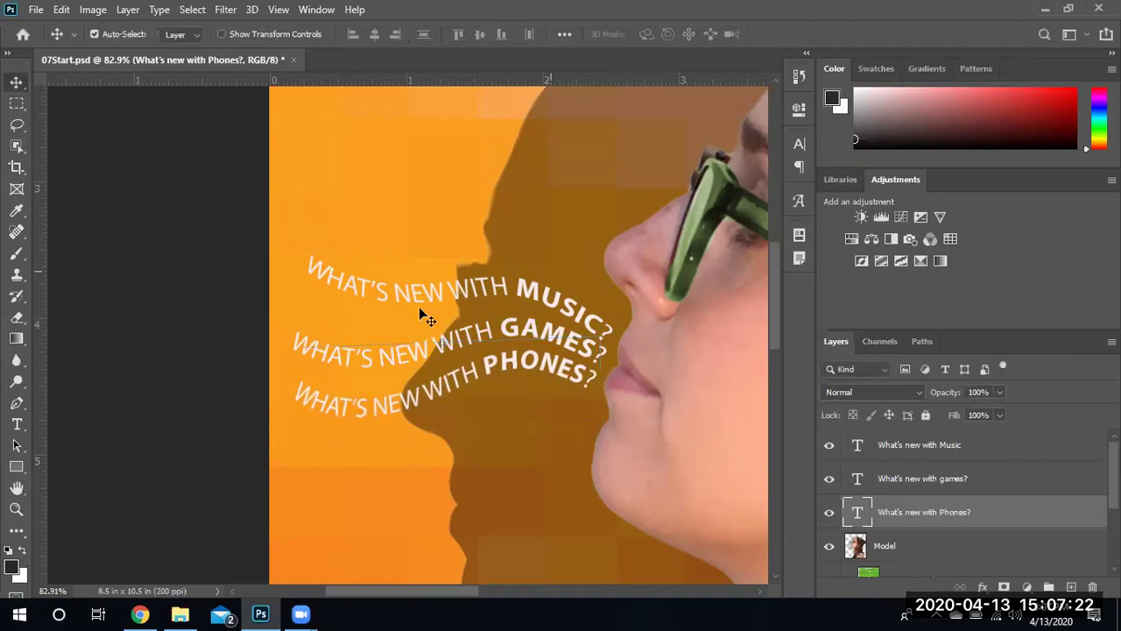
{"action": "left_click", "coordinate": [377, 361]}
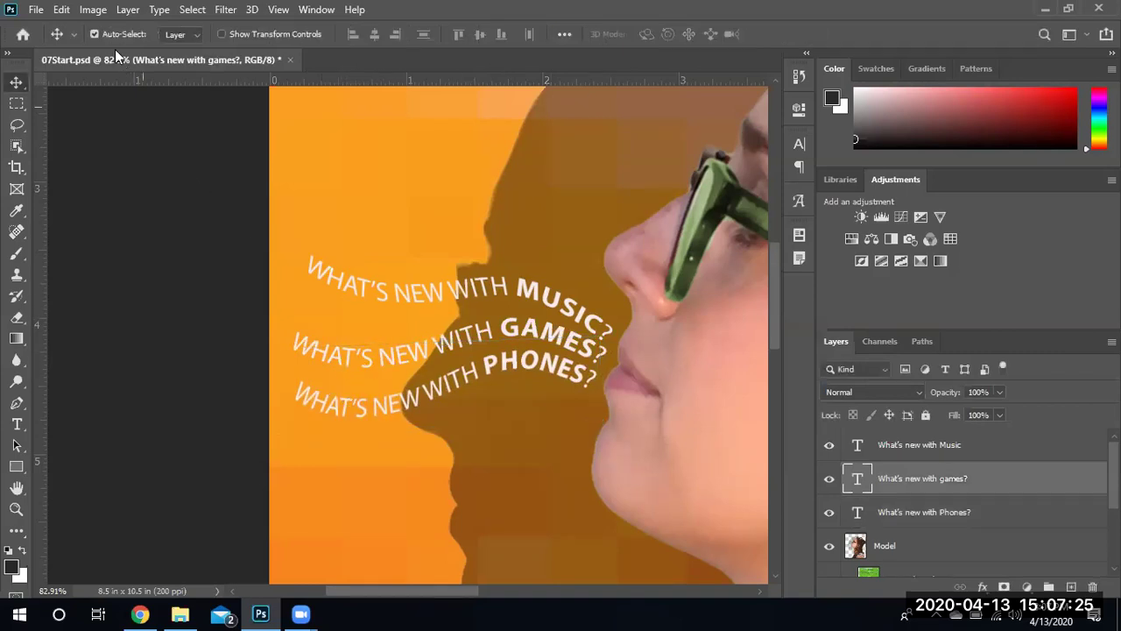
{"action": "left_click", "coordinate": [61, 9]}
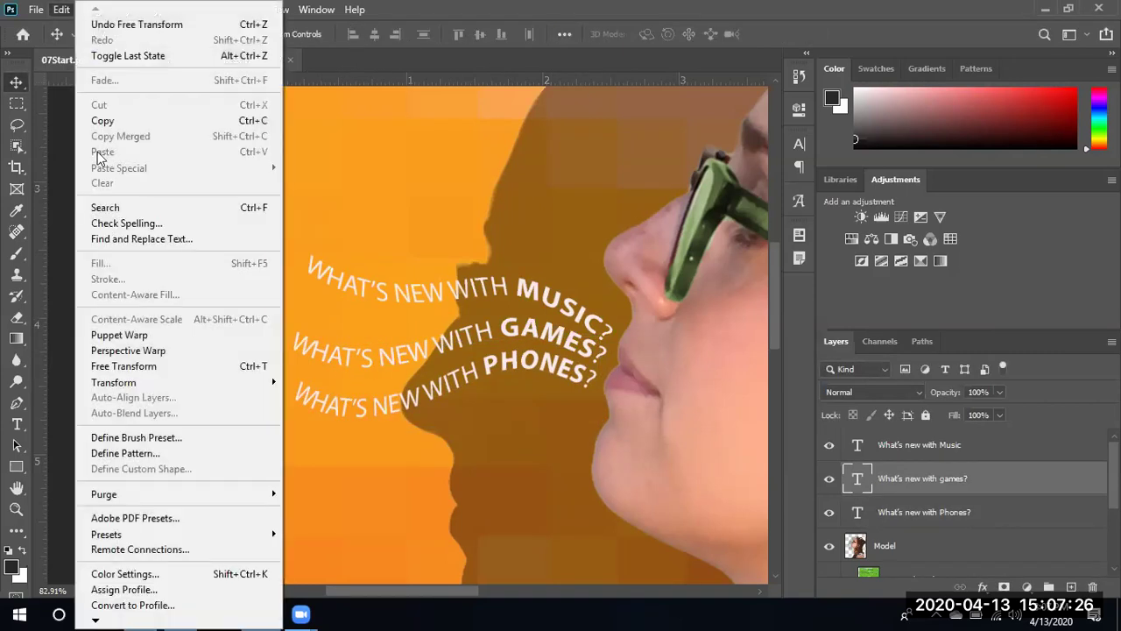
{"action": "left_click", "coordinate": [149, 355]}
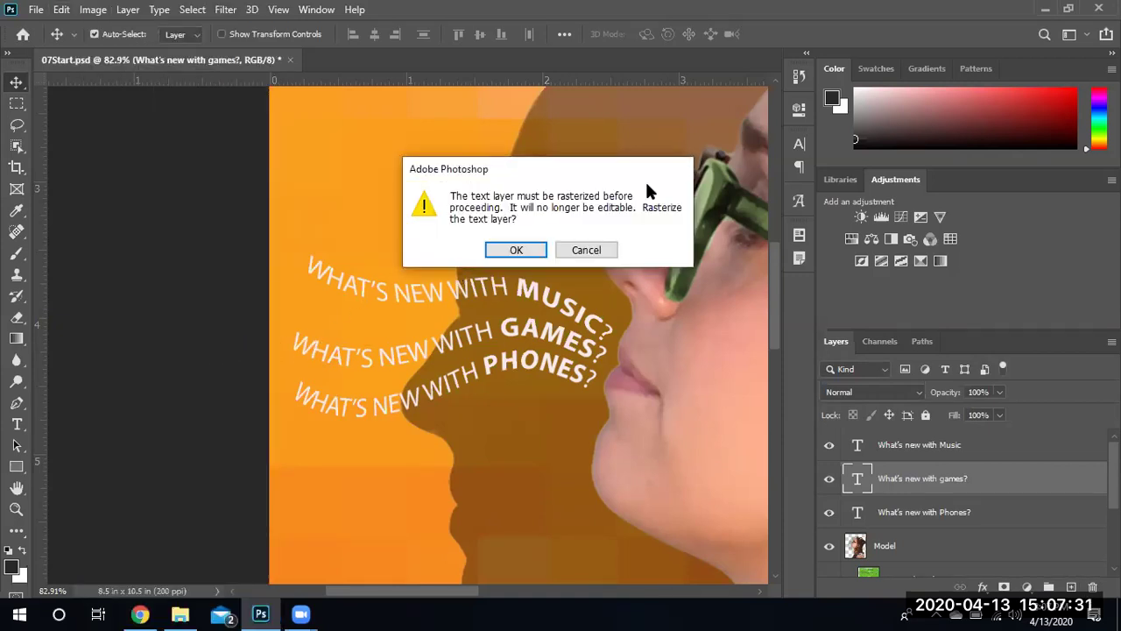
{"action": "left_click", "coordinate": [584, 254]}
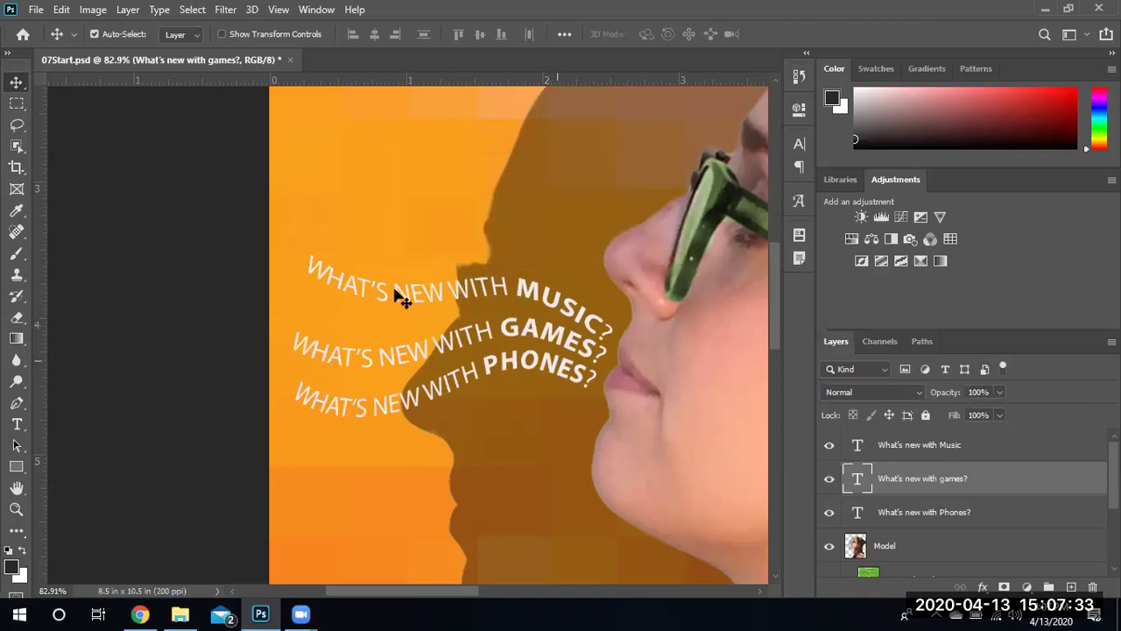
Free-transform the Games line, skewing its left end up by about 2.4° at about 99.75% width
{"action": "left_click", "coordinate": [62, 9]}
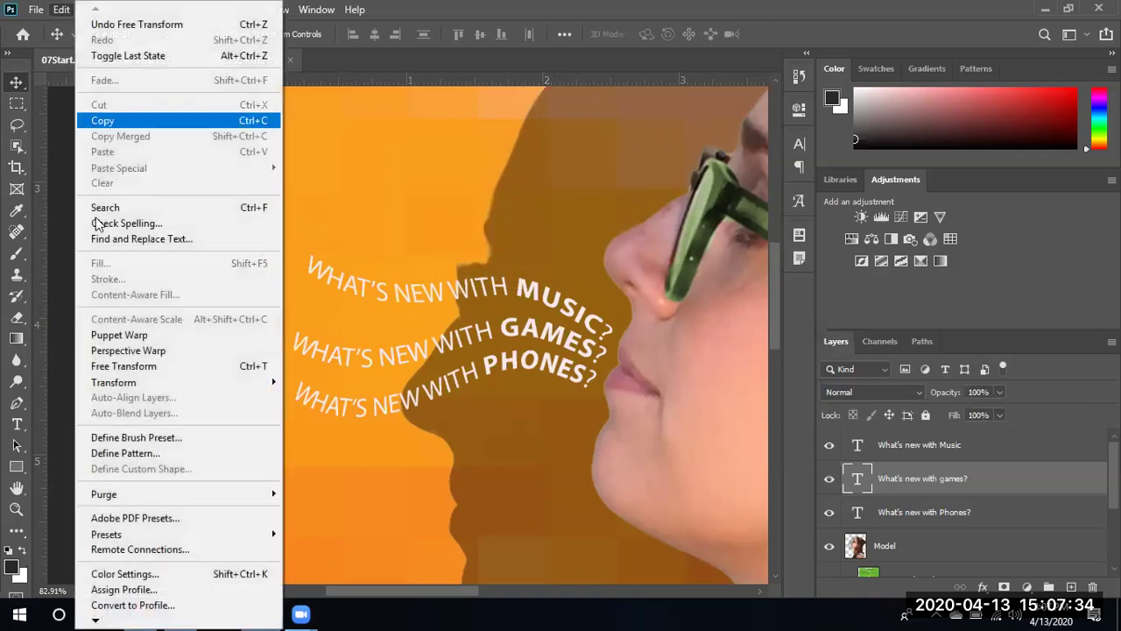
{"action": "left_click", "coordinate": [153, 365]}
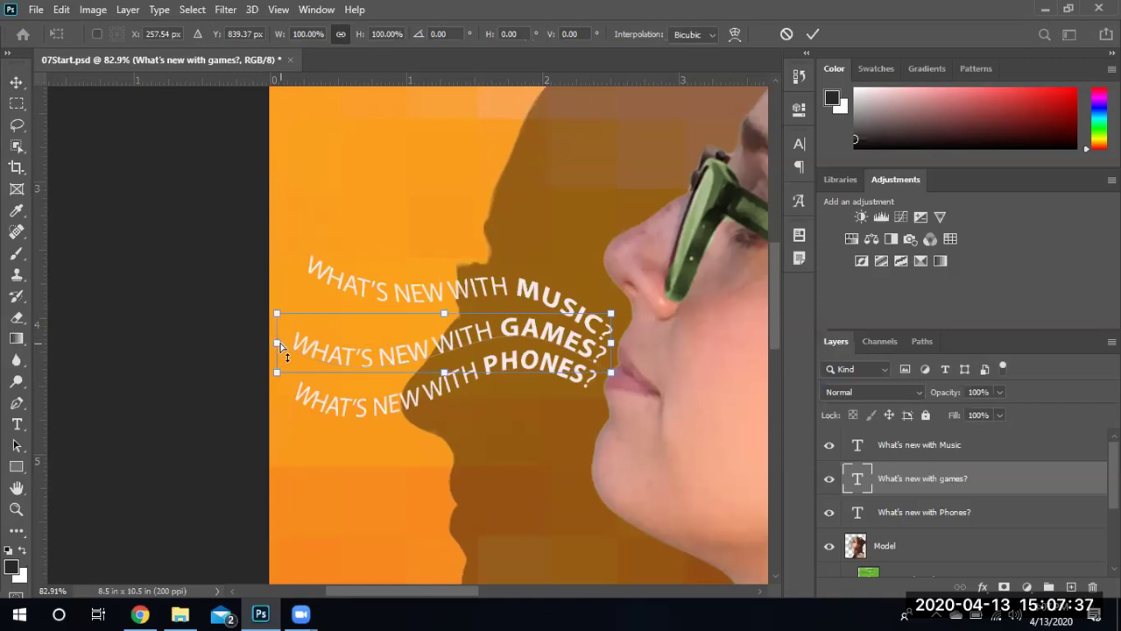
{"action": "mouse_move", "coordinate": [279, 344]}
{"action": "left_mouse_down"}
{"action": "mouse_move", "coordinate": [275, 323]}
{"action": "mouse_move", "coordinate": [284, 328]}
{"action": "left_mouse_up"}
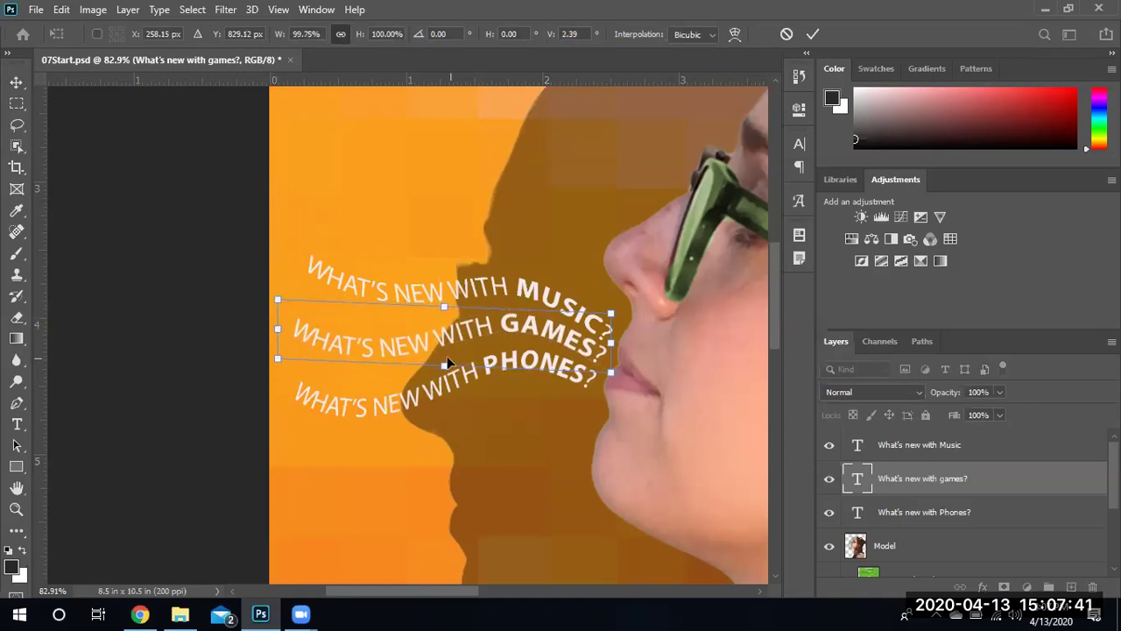
{"action": "left_click", "coordinate": [811, 35]}
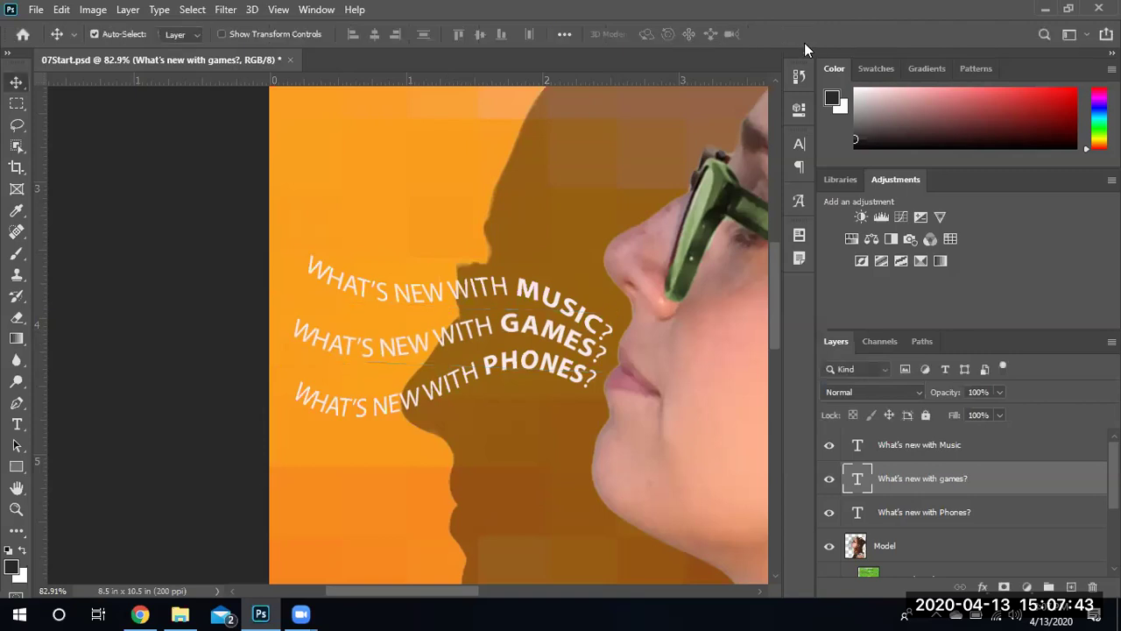
{"action": "double_click", "coordinate": [482, 294]}
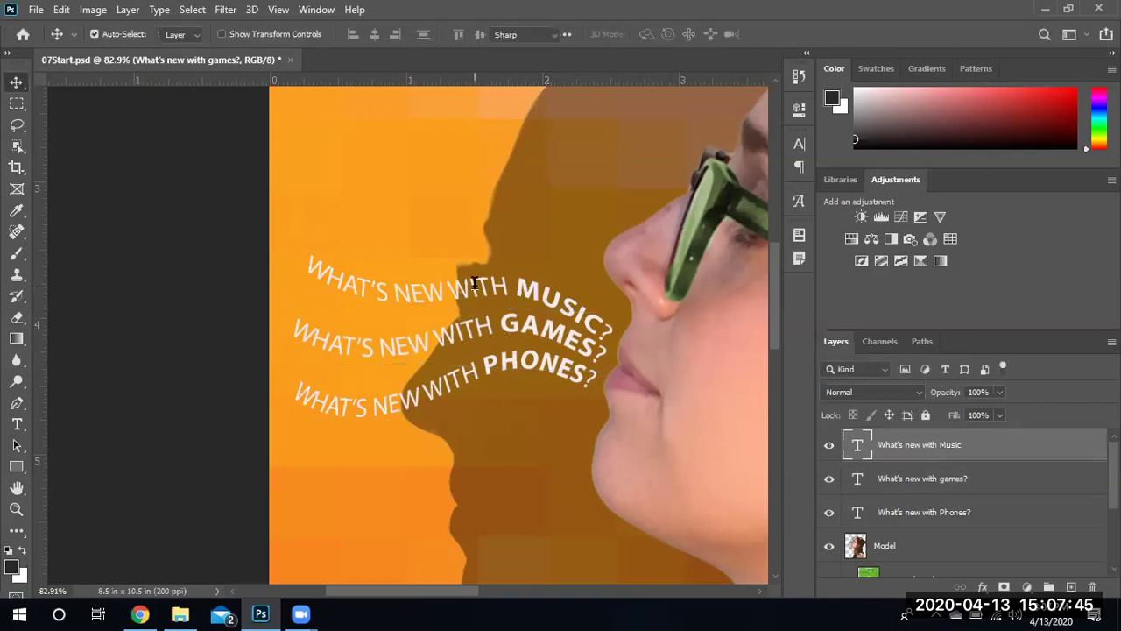
{"action": "left_click", "coordinate": [1022, 453]}
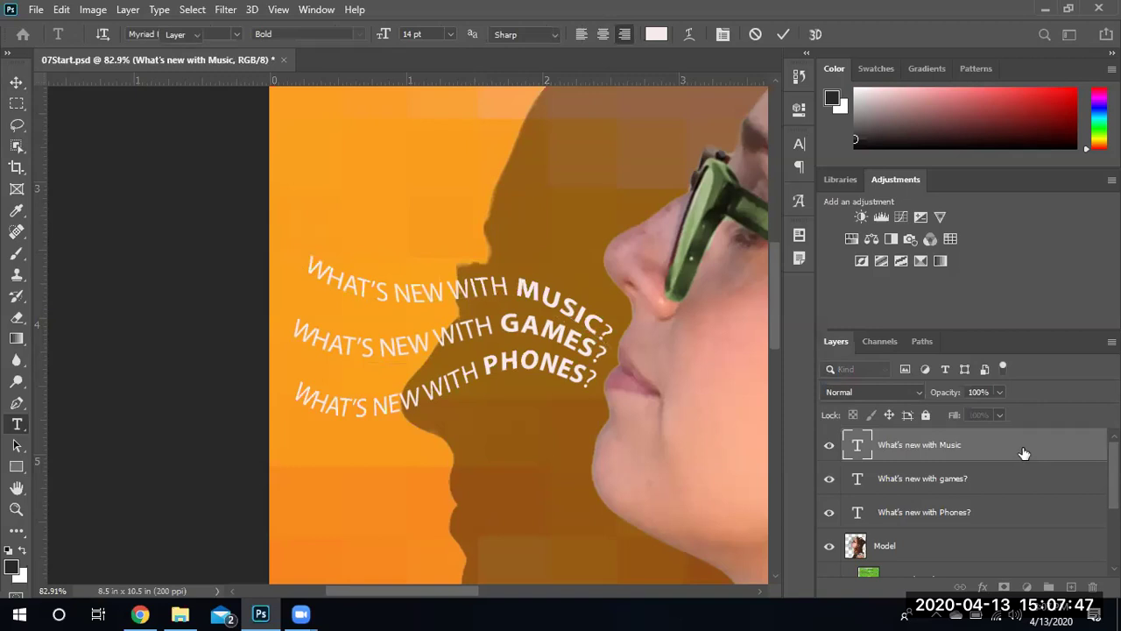
{"action": "key", "text": "v"}
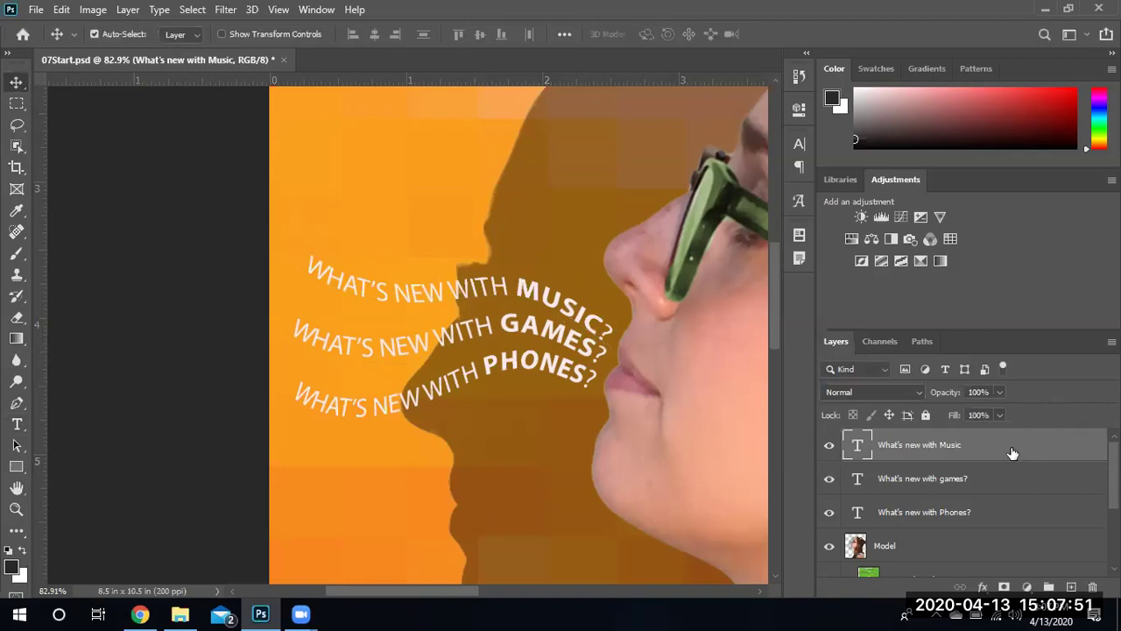
{"action": "right_click", "coordinate": [1016, 453]}
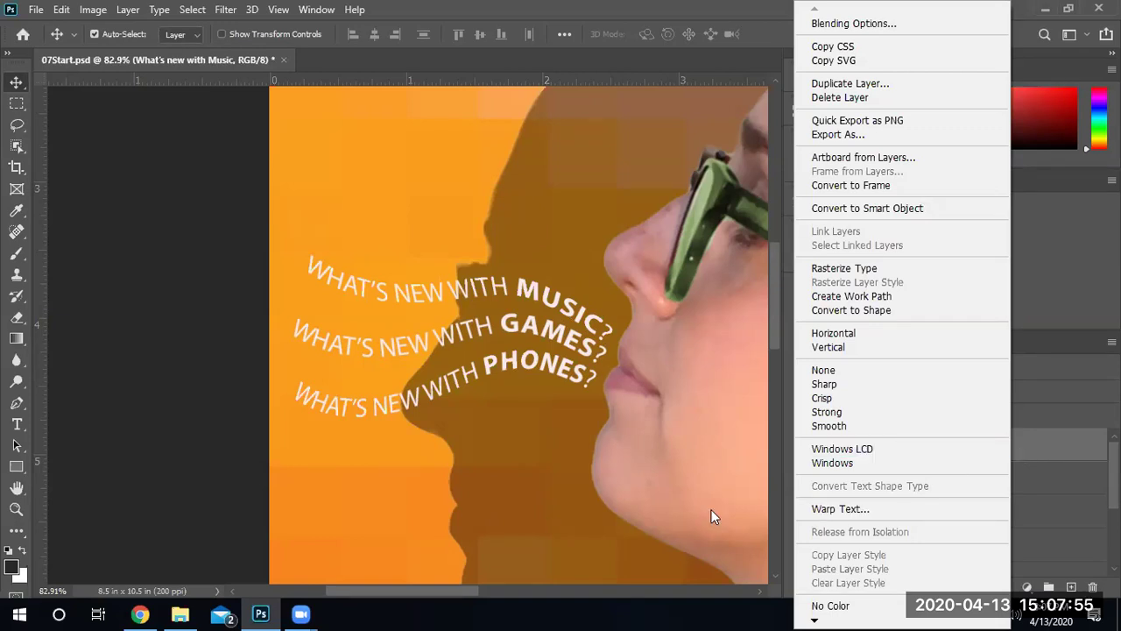
{"action": "left_click", "coordinate": [559, 520]}
{"action": "left_click", "coordinate": [577, 204]}
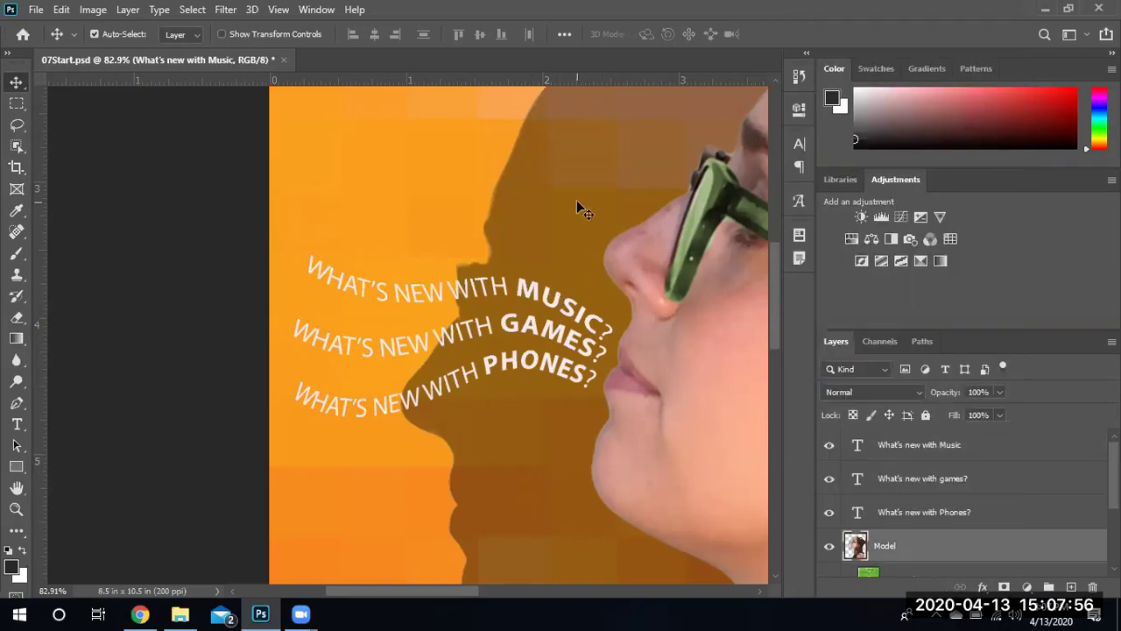
{"action": "double_click", "coordinate": [493, 298]}
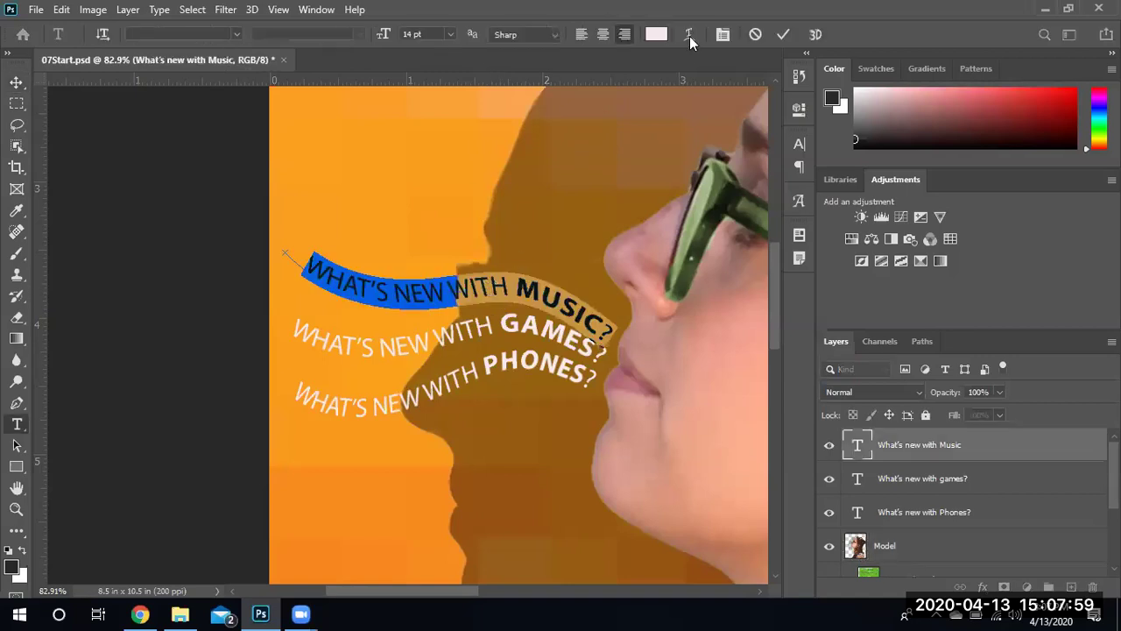
{"action": "left_click", "coordinate": [691, 34]}
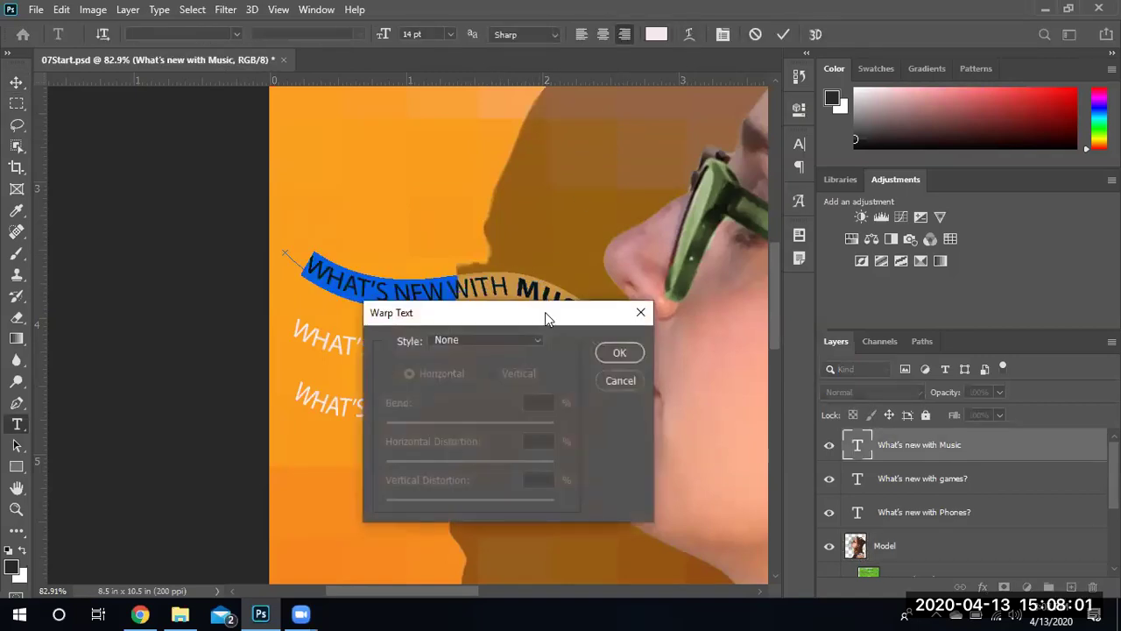
{"action": "left_click_drag", "start_coordinate": [553, 314], "coordinate": [706, 175]}
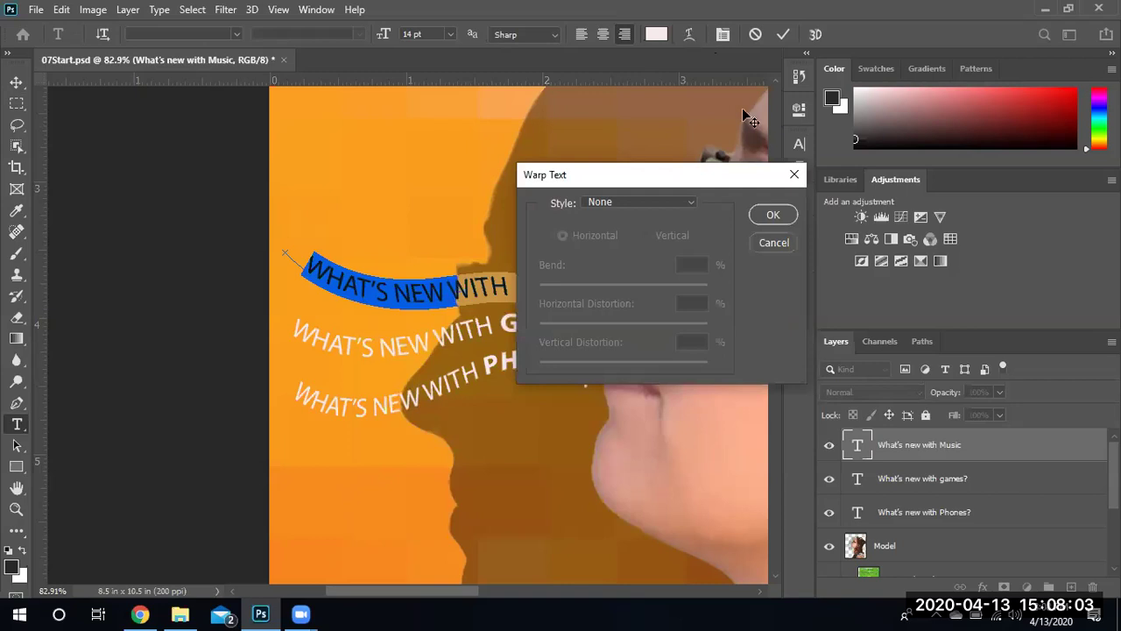
{"action": "left_click", "coordinate": [795, 174]}
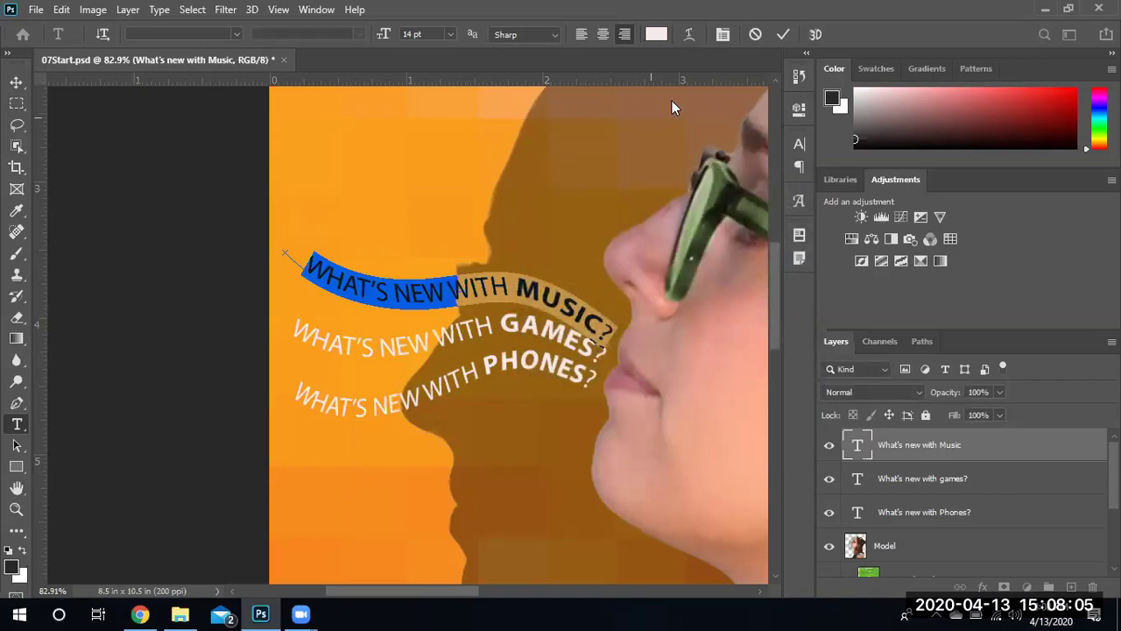
{"action": "left_click", "coordinate": [688, 38]}
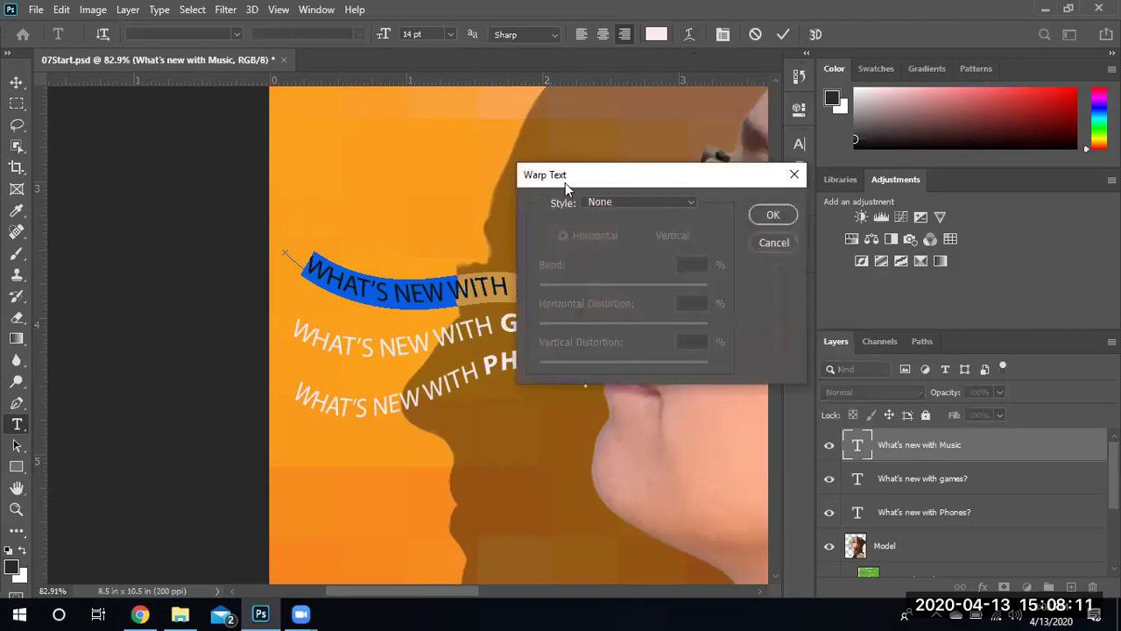
{"action": "left_click", "coordinate": [795, 176]}
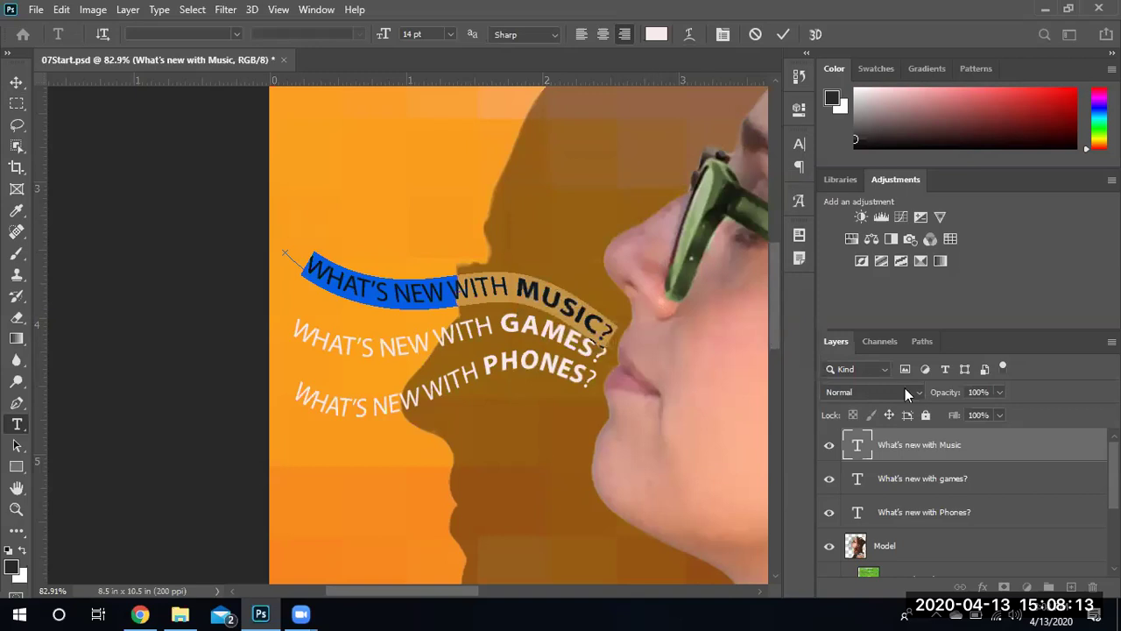
{"action": "left_click", "coordinate": [993, 455]}
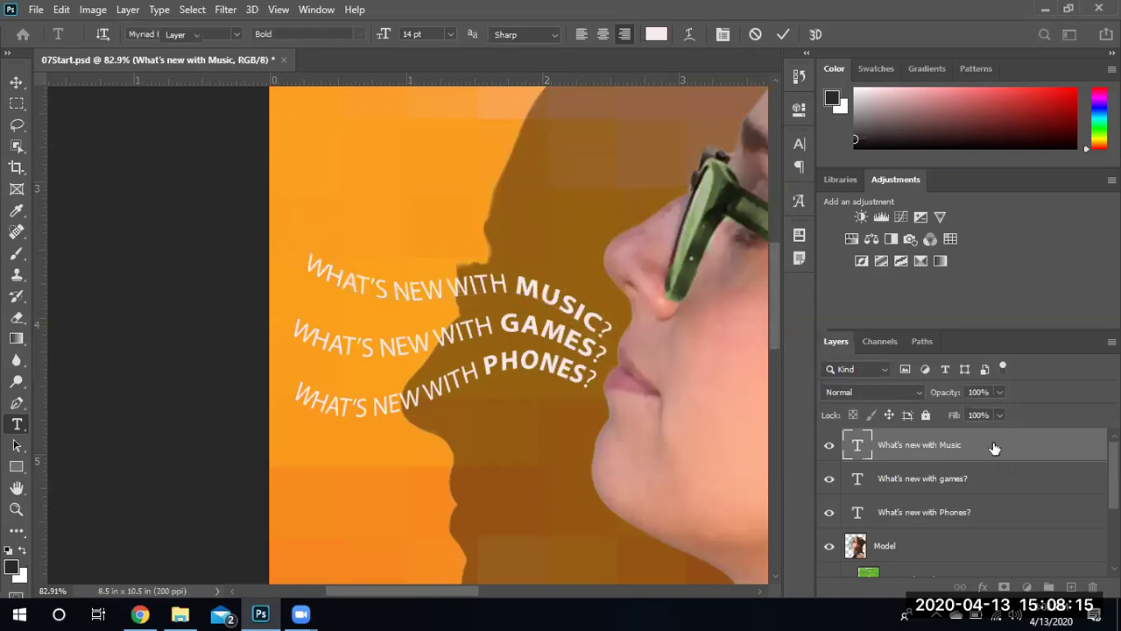
{"action": "key", "text": "v"}
Apply a horizontal Wave text warp to the "What's new with Music" layer
{"action": "right_click", "coordinate": [1031, 446]}
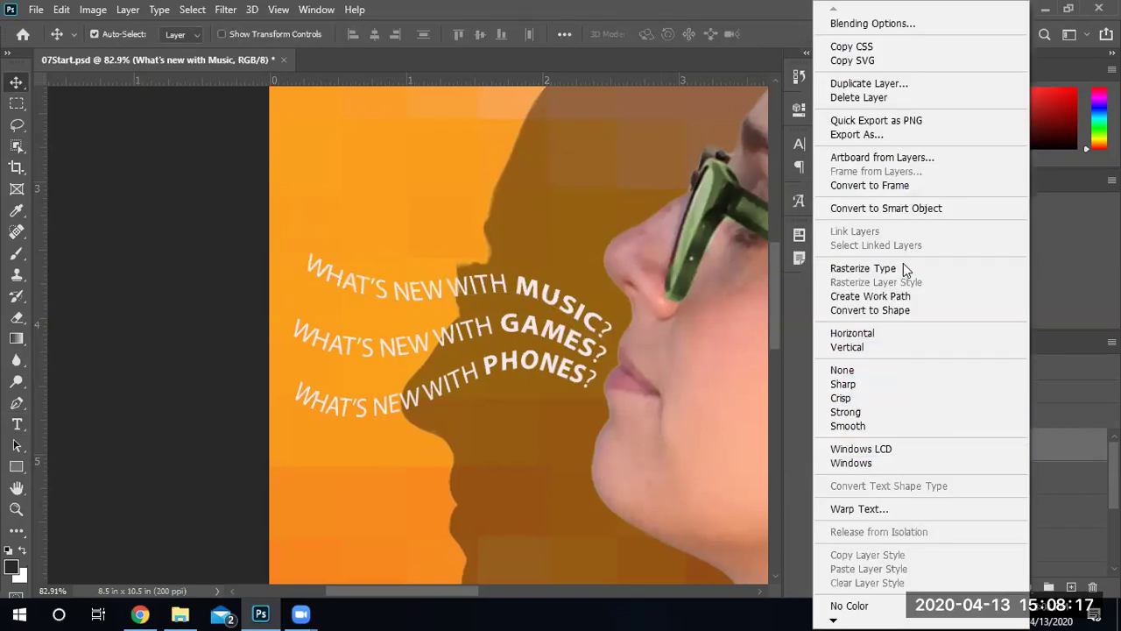
{"action": "left_click", "coordinate": [863, 509]}
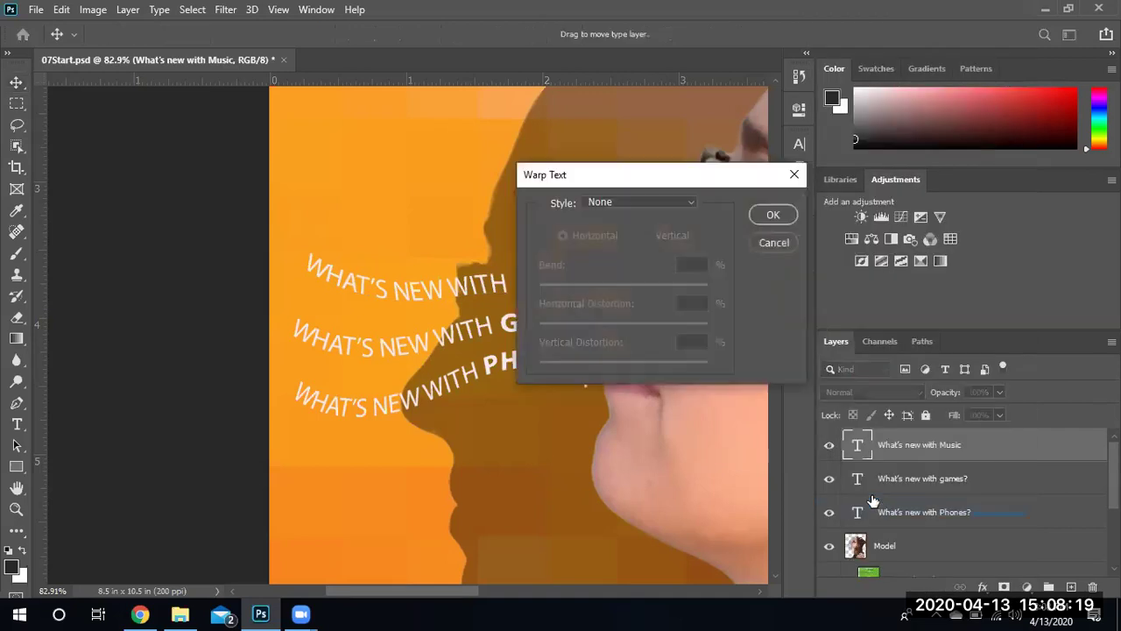
{"action": "left_click", "coordinate": [691, 201]}
{"action": "left_click", "coordinate": [702, 182]}
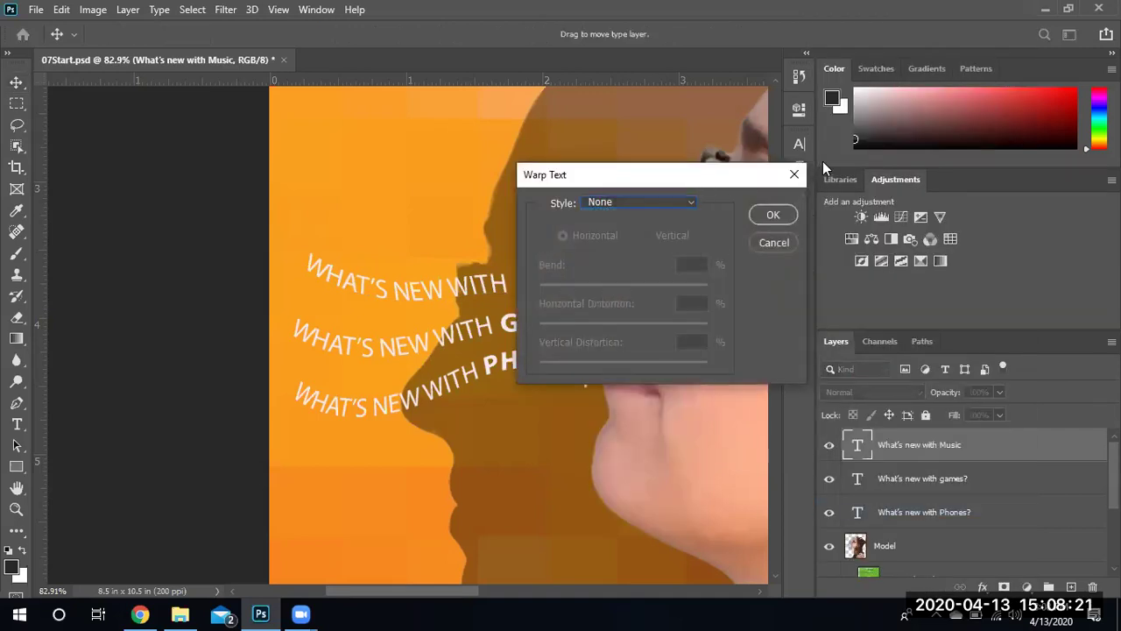
{"action": "left_click_drag", "start_coordinate": [759, 178], "coordinate": [869, 143]}
{"action": "left_click", "coordinate": [801, 169]}
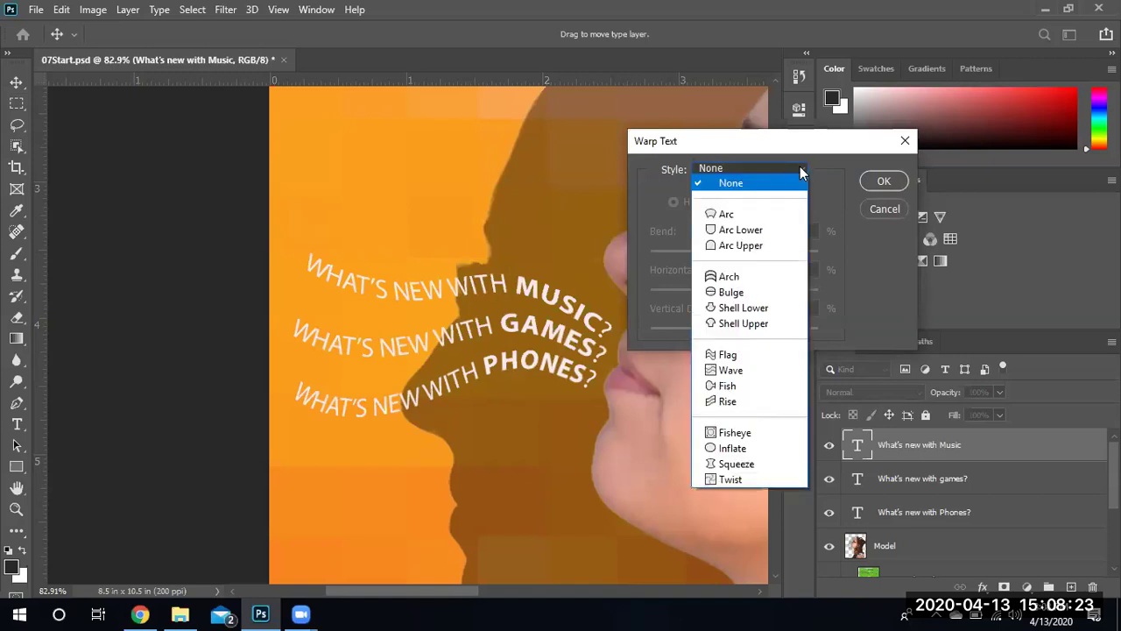
{"action": "left_click", "coordinate": [742, 368]}
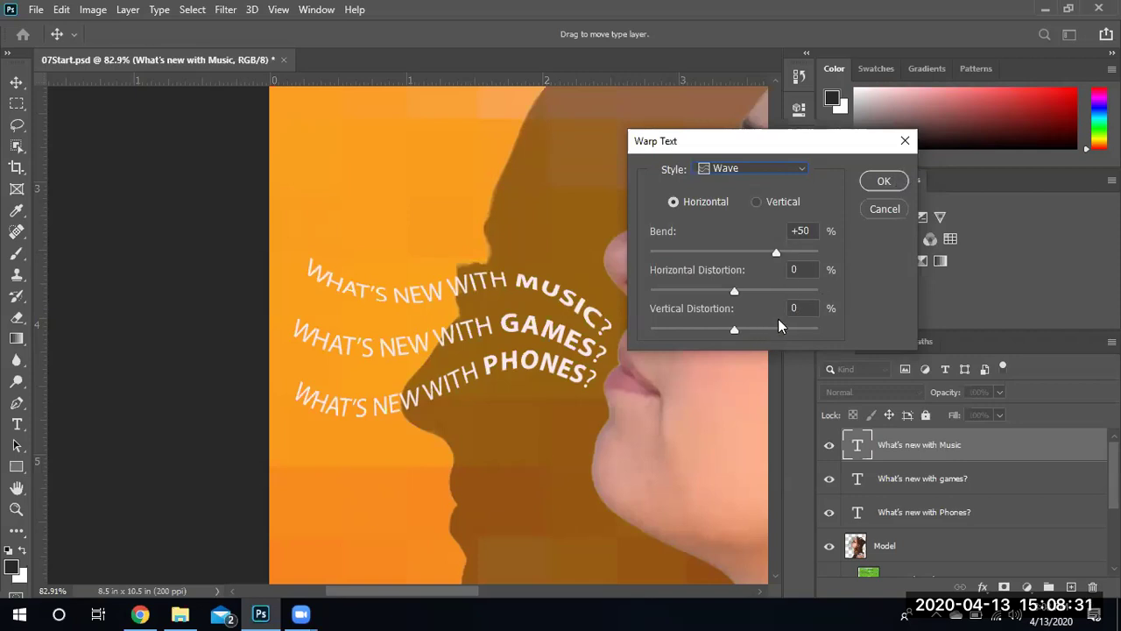
Set the Music line's warp to +33% bend, -23% horizontal distortion and 5% vertical distortion, and apply it
{"action": "double_click", "coordinate": [801, 231]}
{"action": "type", "text": "33"}
{"action": "double_click", "coordinate": [808, 269]}
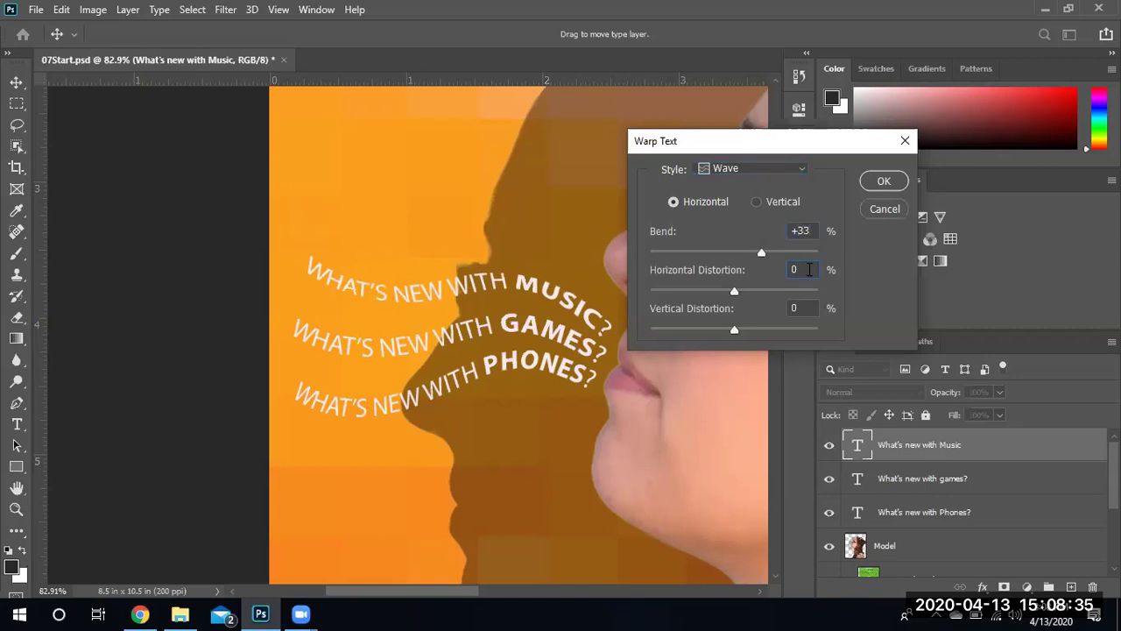
{"action": "type", "text": "-23"}
{"action": "double_click", "coordinate": [808, 307]}
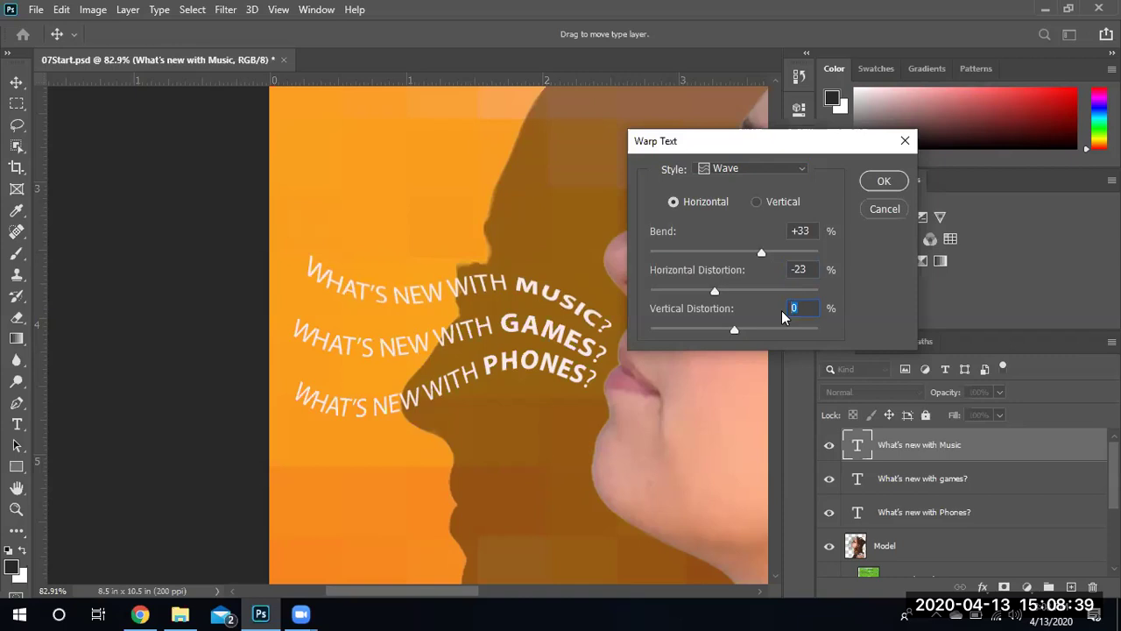
{"action": "type", "text": "5"}
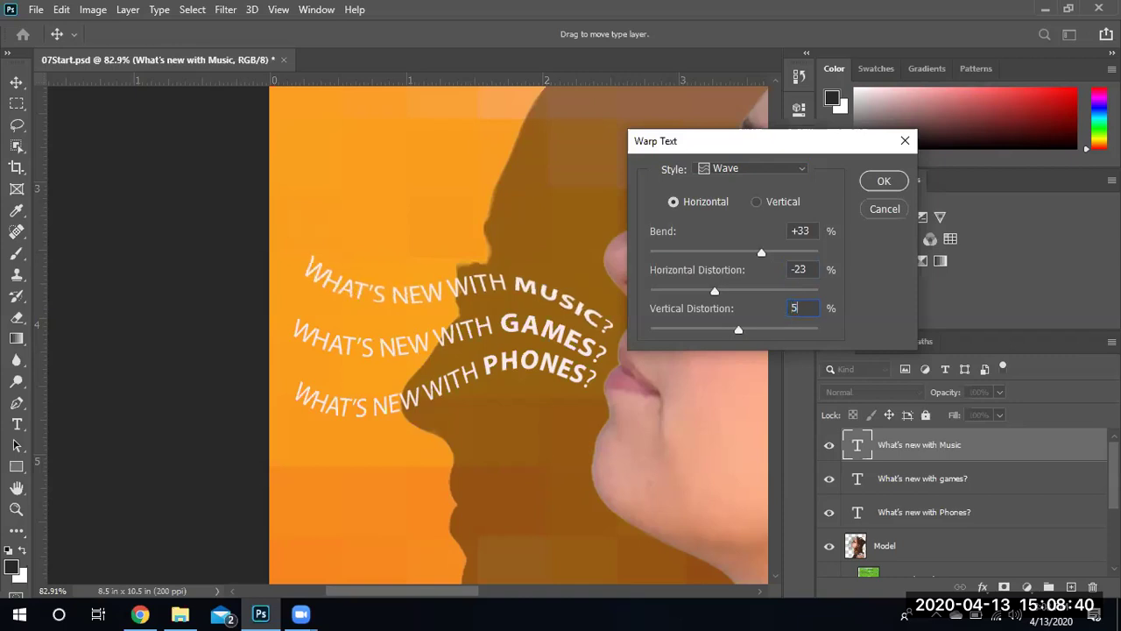
{"action": "left_click", "coordinate": [885, 181]}
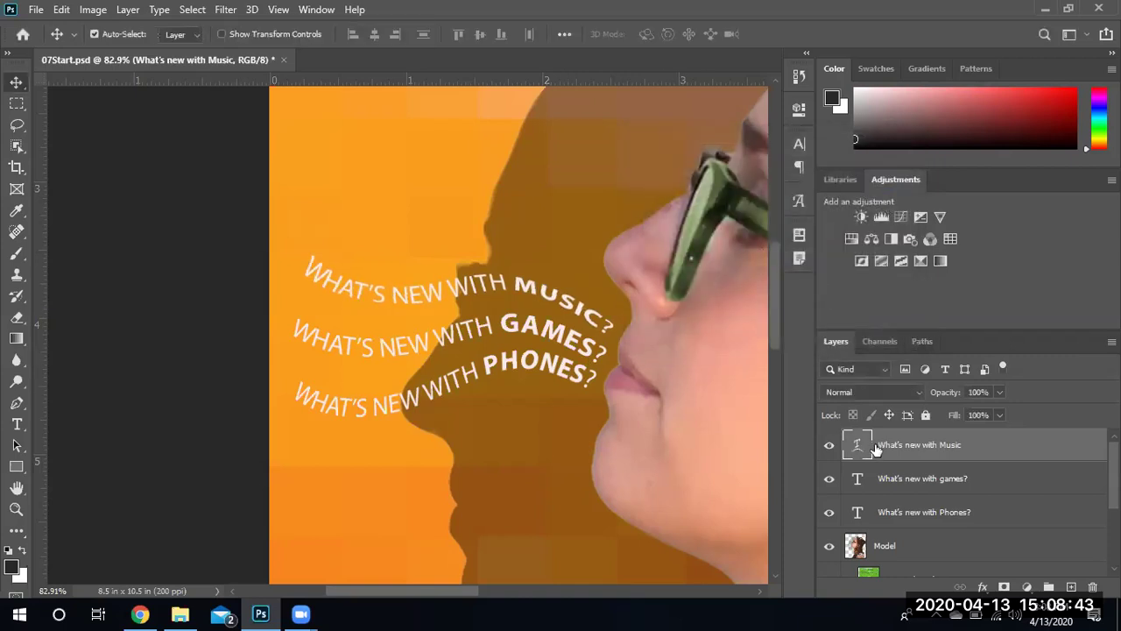
Give the "What's new with games?" layer a horizontal Wave text warp with a +33% bend
{"action": "right_click", "coordinate": [1030, 482]}
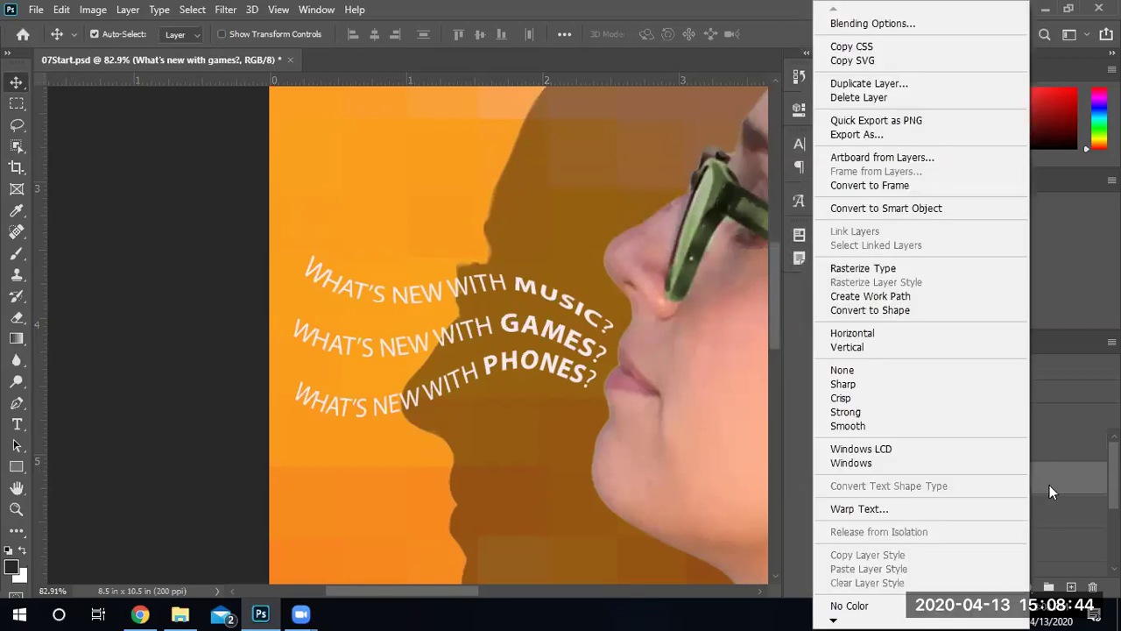
{"action": "left_click", "coordinate": [908, 508]}
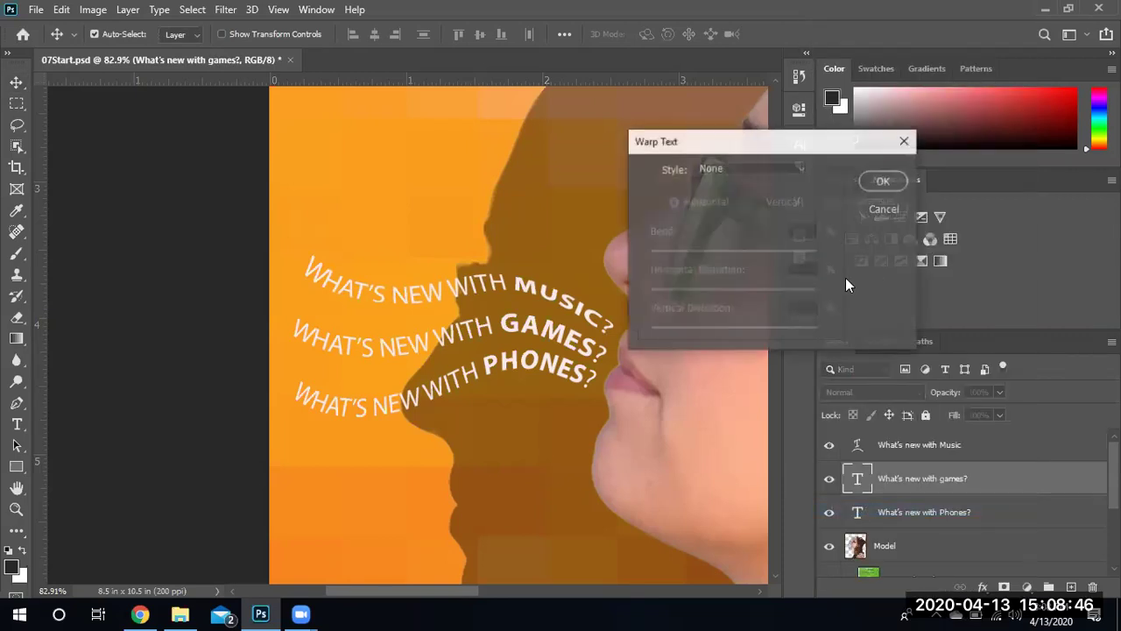
{"action": "left_click", "coordinate": [720, 171]}
{"action": "left_click", "coordinate": [759, 370]}
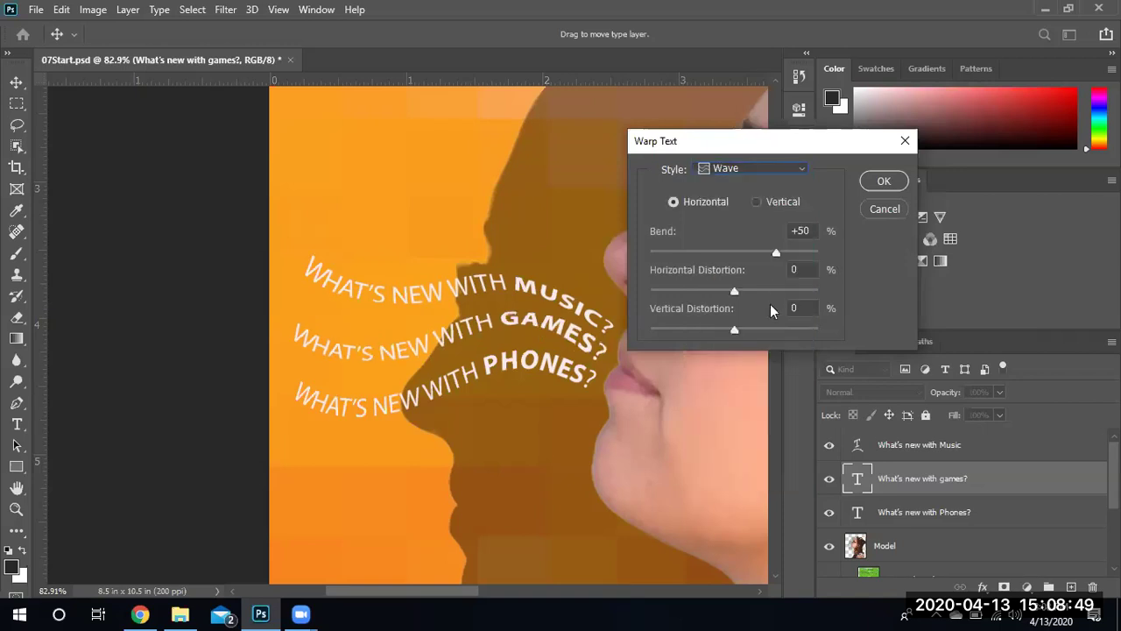
{"action": "left_click", "coordinate": [795, 269]}
{"action": "left_click", "coordinate": [812, 231]}
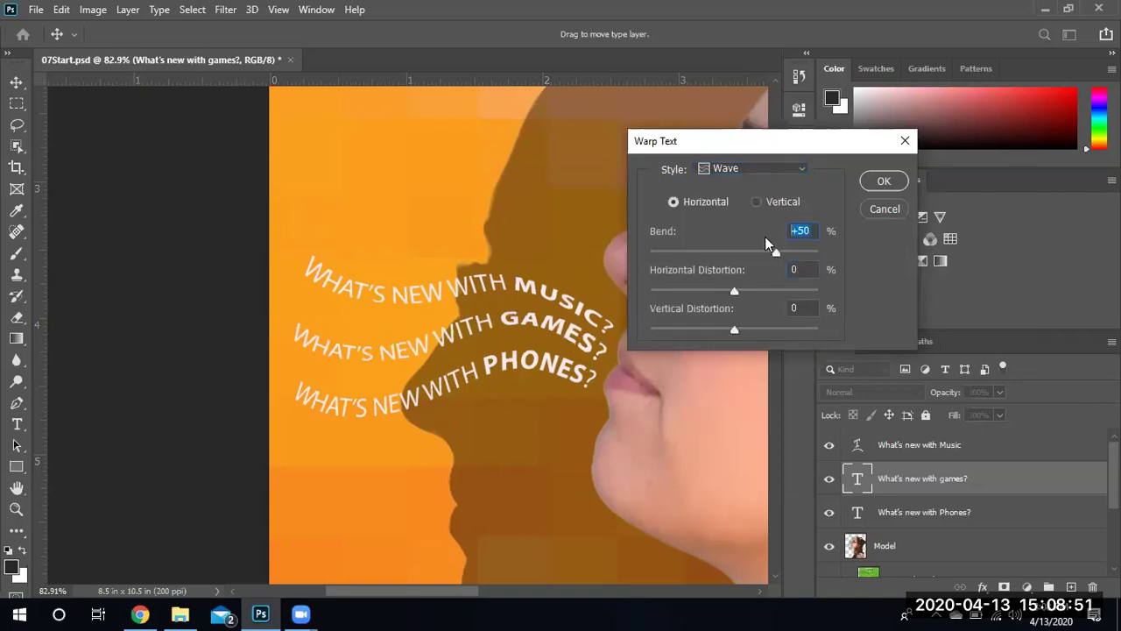
{"action": "left_click_drag", "start_coordinate": [775, 251], "coordinate": [761, 252]}
{"action": "left_click", "coordinate": [794, 269]}
{"action": "type", "text": "-150"}
{"action": "key", "text": "Tab"}
{"action": "left_click", "coordinate": [541, 239]}
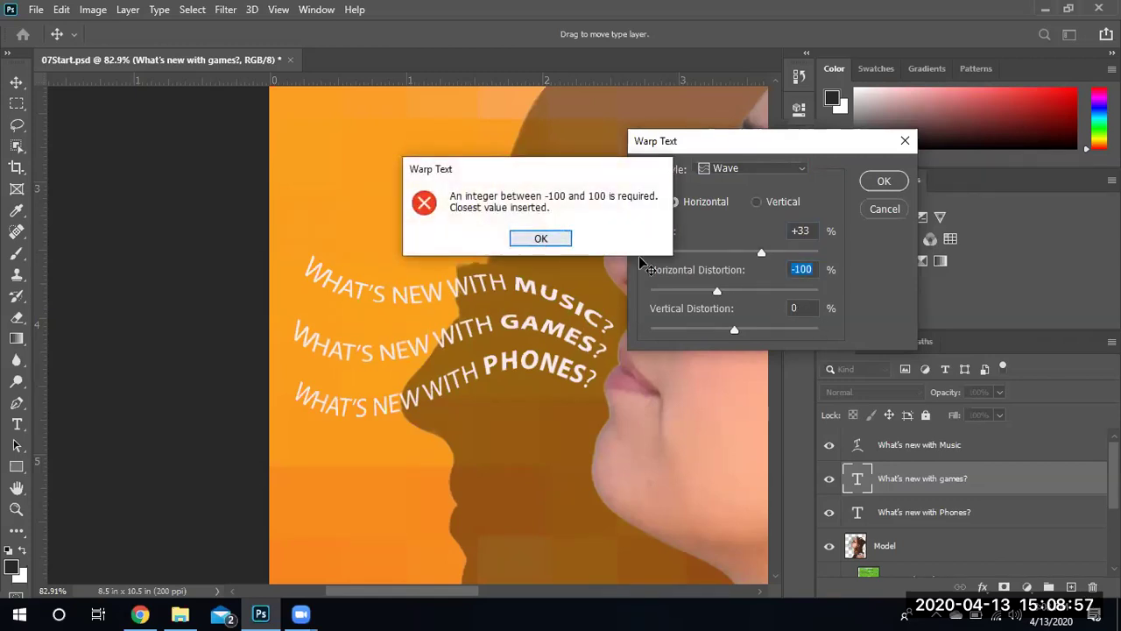
{"action": "type", "text": "3"}
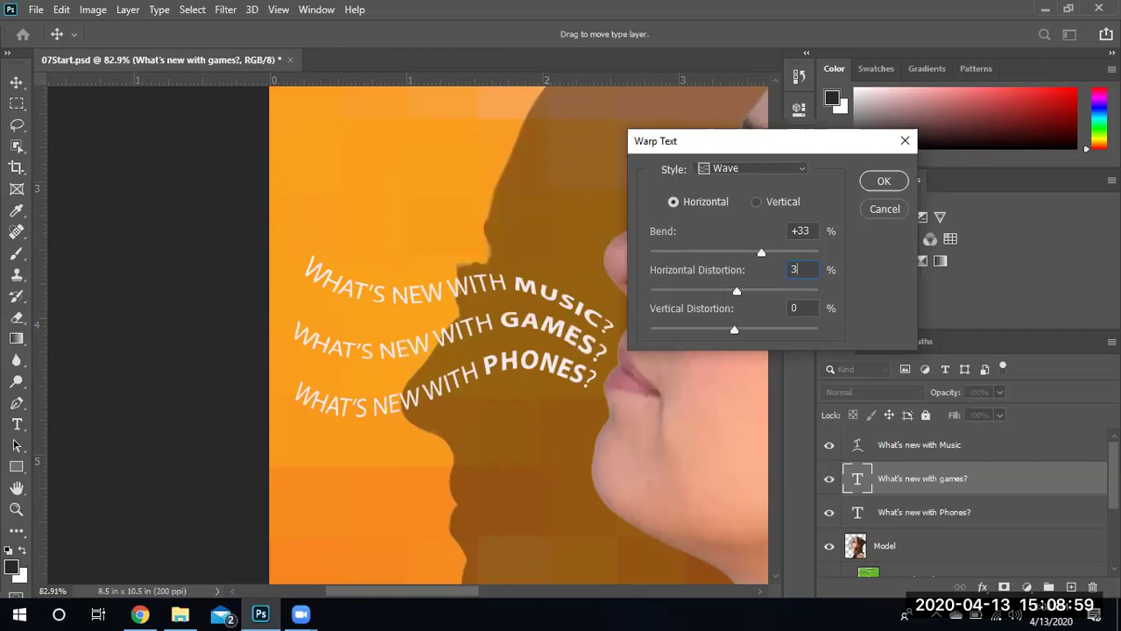
{"action": "key", "text": "shift+Up"}
{"action": "key", "text": "shift+Up"}
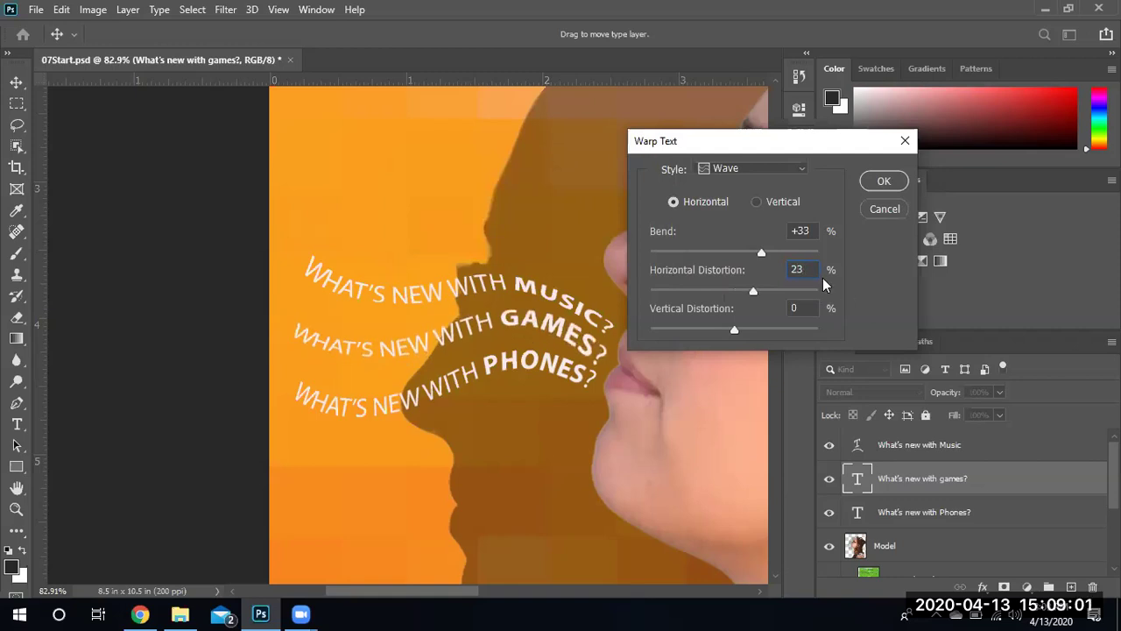
Set the Games line's warp to -23% horizontal and 5% vertical distortion, and apply it
{"action": "type", "text": "-23"}
{"action": "key", "text": "Tab"}
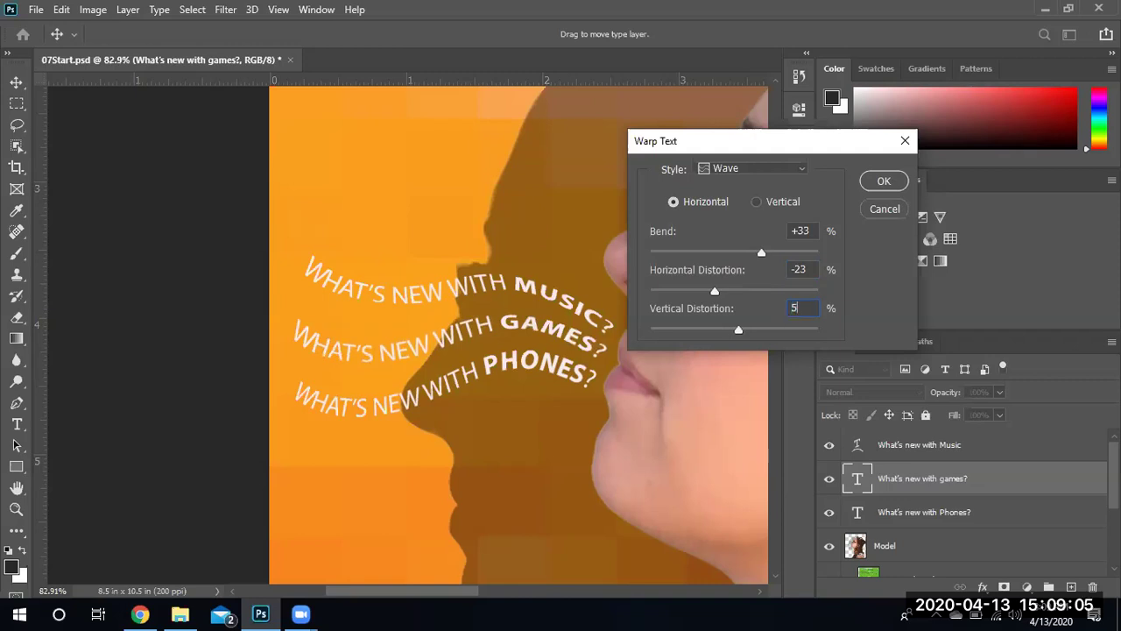
{"action": "key", "text": "Return"}
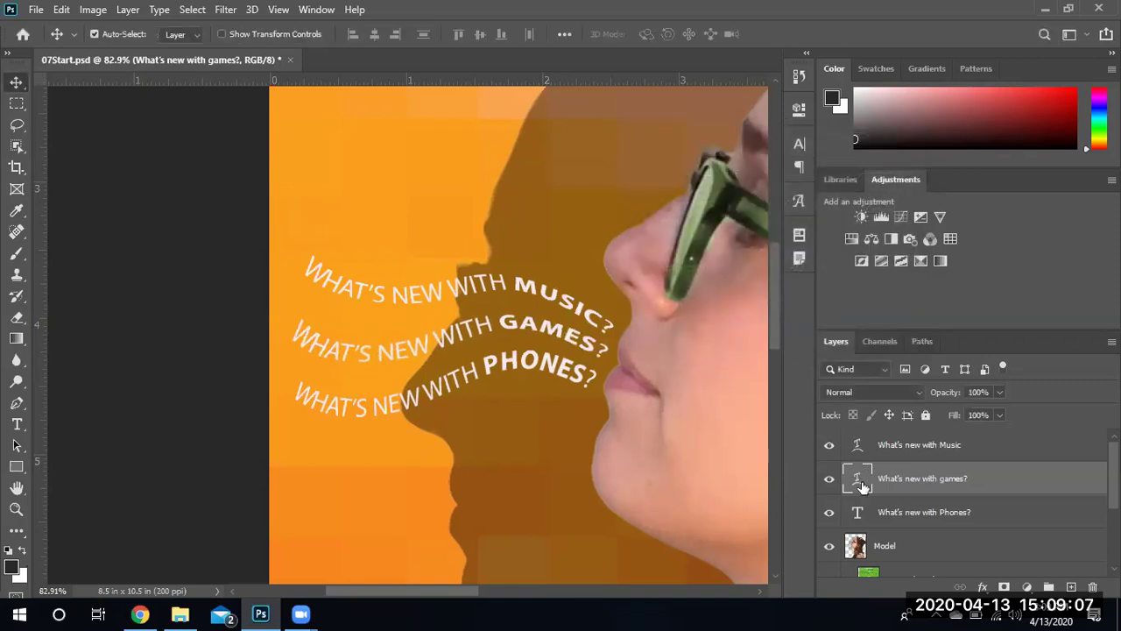
Give the "What's new with Phones?" layer a horizontal Wave text warp with a +33% bend
{"action": "left_click", "coordinate": [1004, 515]}
{"action": "right_click", "coordinate": [1009, 512]}
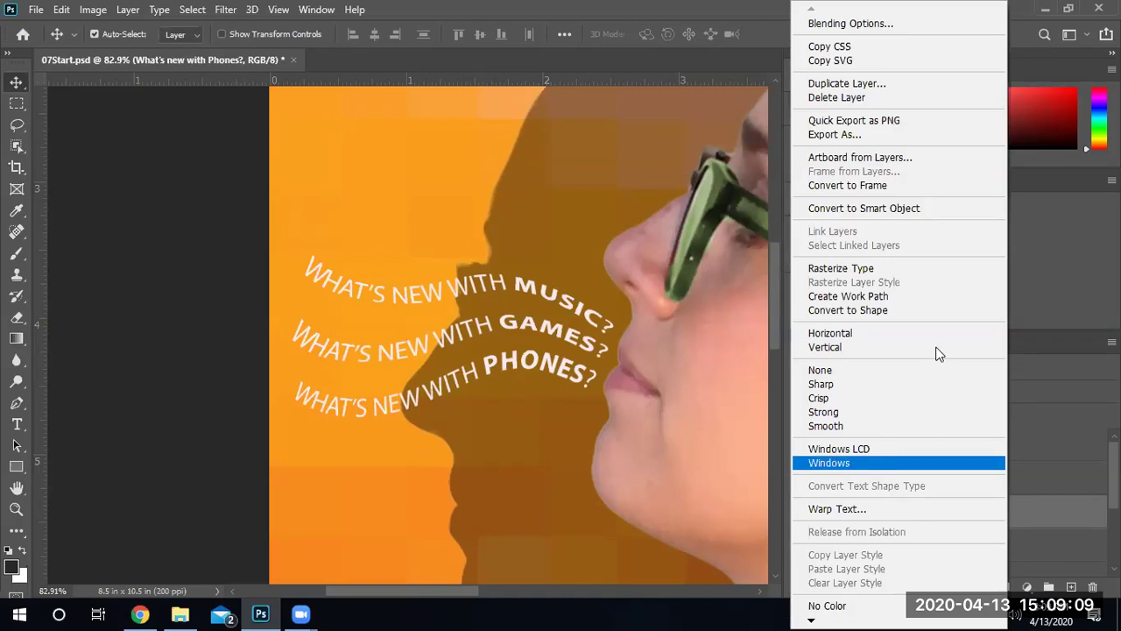
{"action": "left_click", "coordinate": [911, 505]}
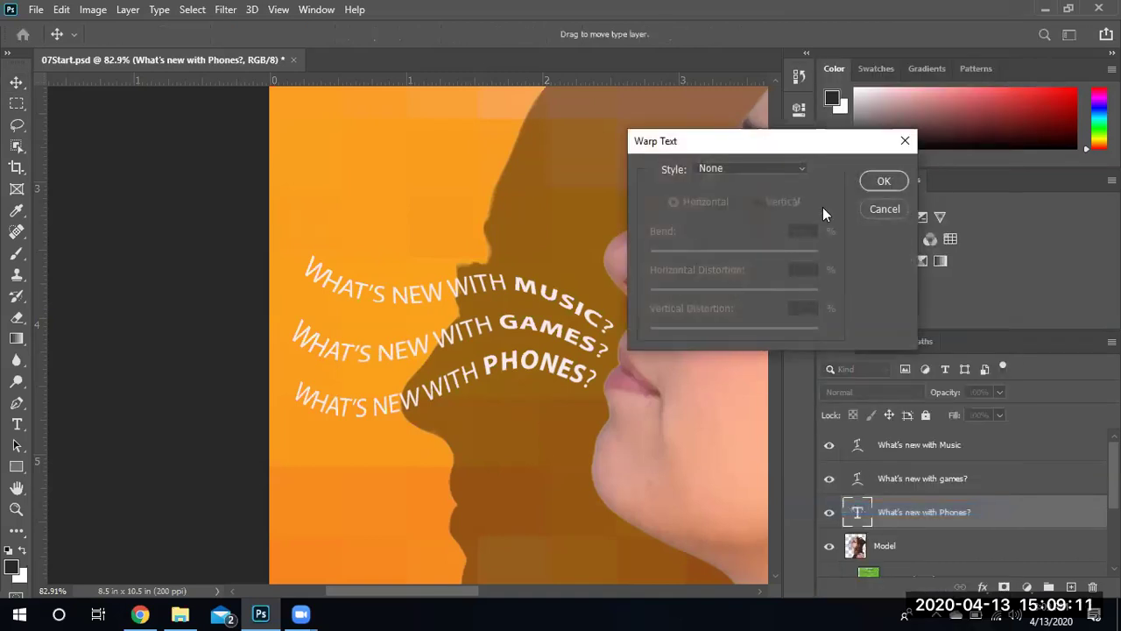
{"action": "left_click", "coordinate": [761, 169]}
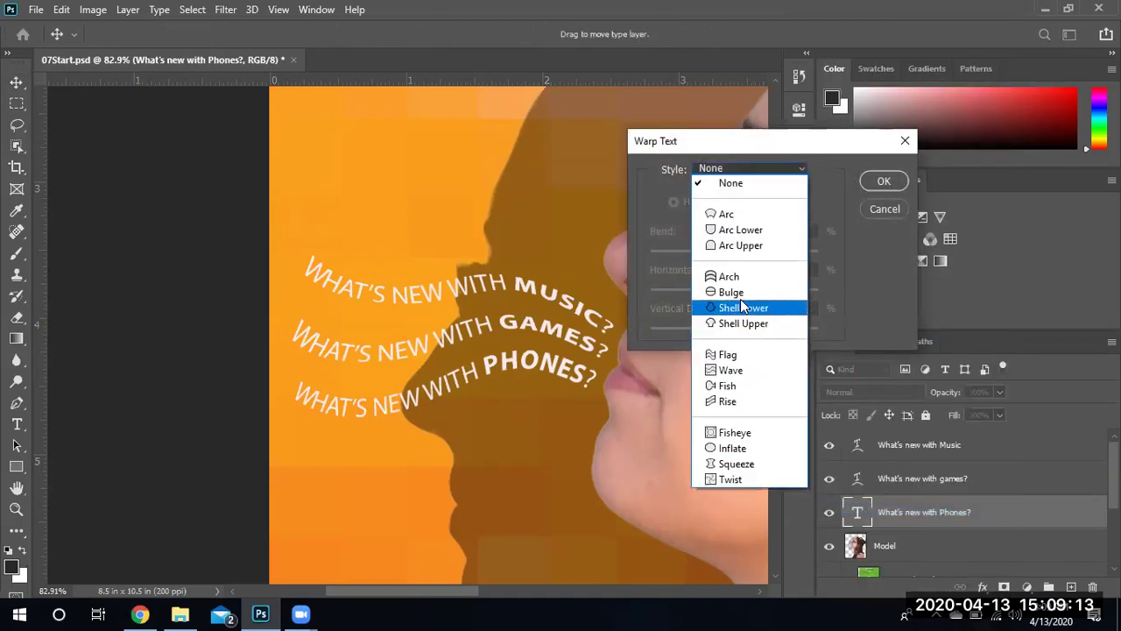
{"action": "left_click", "coordinate": [761, 361]}
{"action": "double_click", "coordinate": [811, 231]}
{"action": "type", "text": "33"}
Set the Phones line's warp to -23% horizontal and 5% vertical distortion, and apply it
{"action": "key", "text": "Tab"}
{"action": "key", "text": "Tab"}
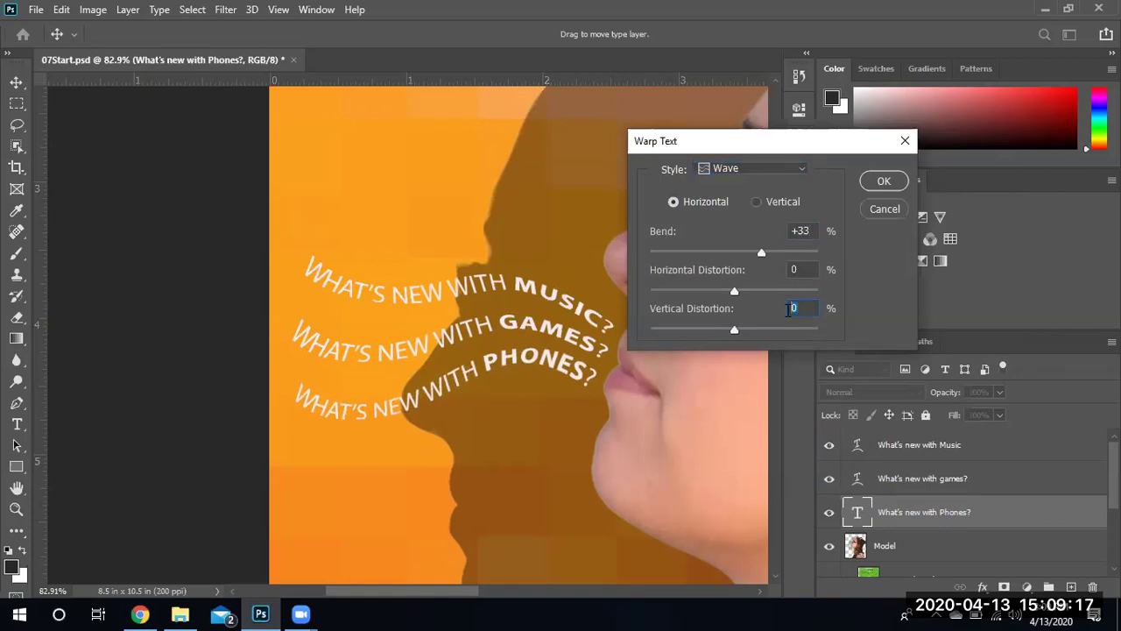
{"action": "type", "text": "5"}
{"action": "double_click", "coordinate": [807, 270]}
{"action": "type", "text": "-23"}
{"action": "left_click", "coordinate": [884, 181]}
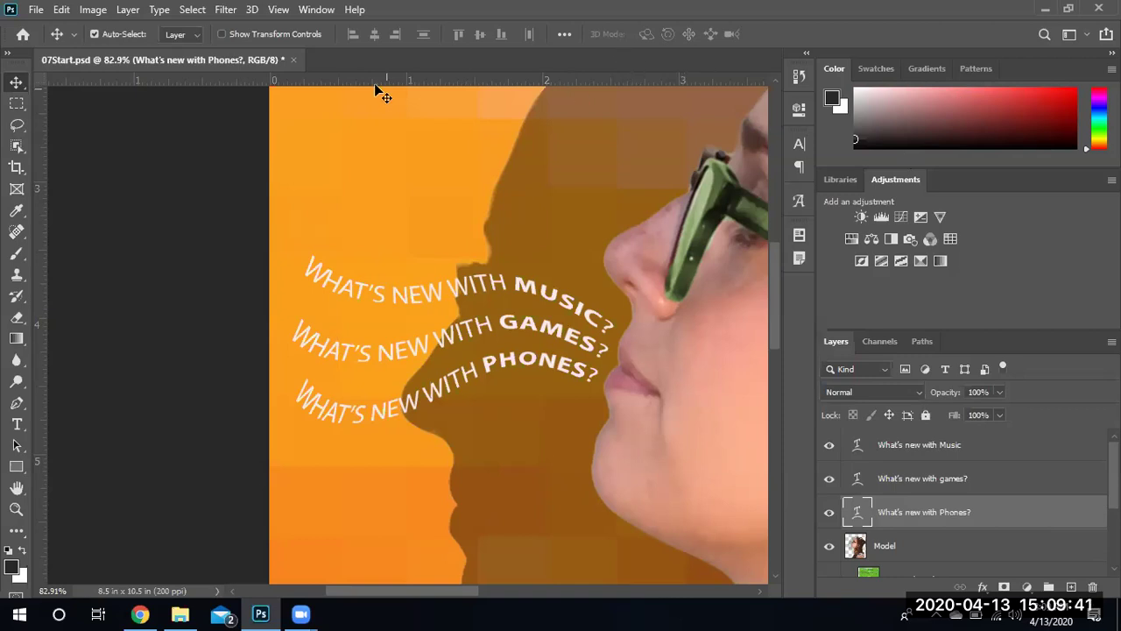
Place a vertical guide at about 8.25 inches near the cover's right edge and a horizontal guide at about 2 inches
{"action": "left_click", "coordinate": [17, 510]}
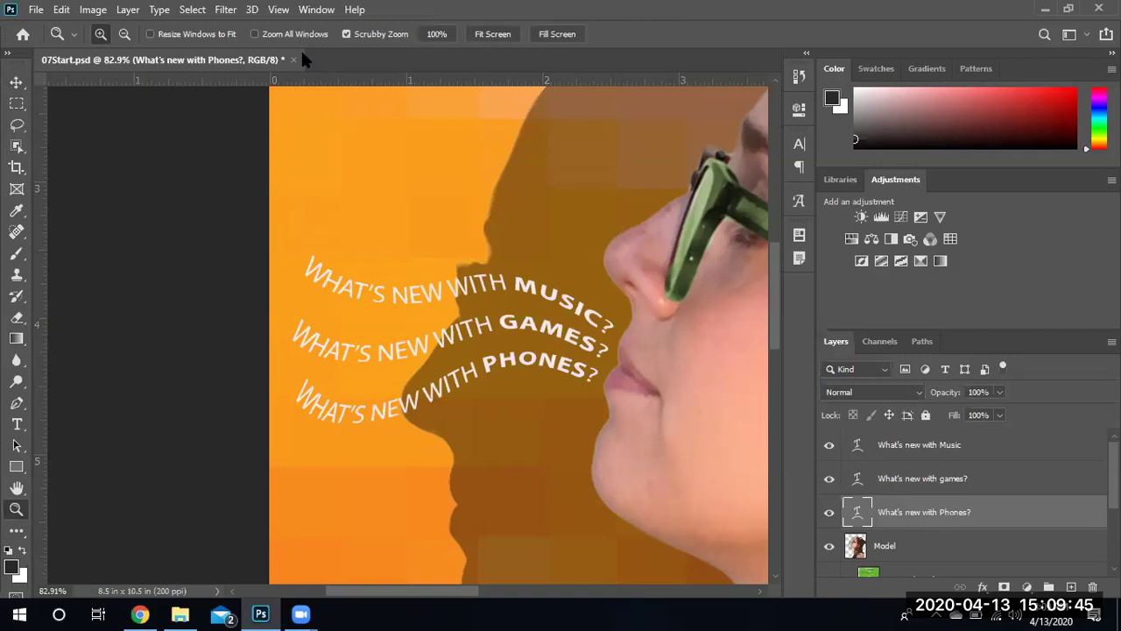
{"action": "left_click", "coordinate": [242, 171]}
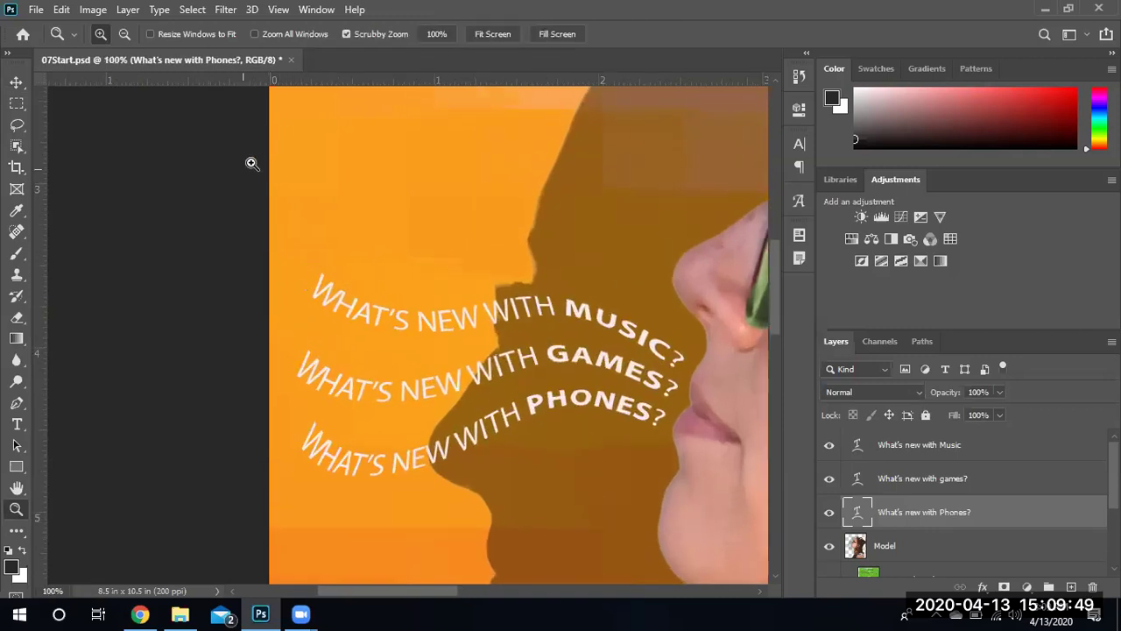
{"action": "left_click", "coordinate": [491, 35]}
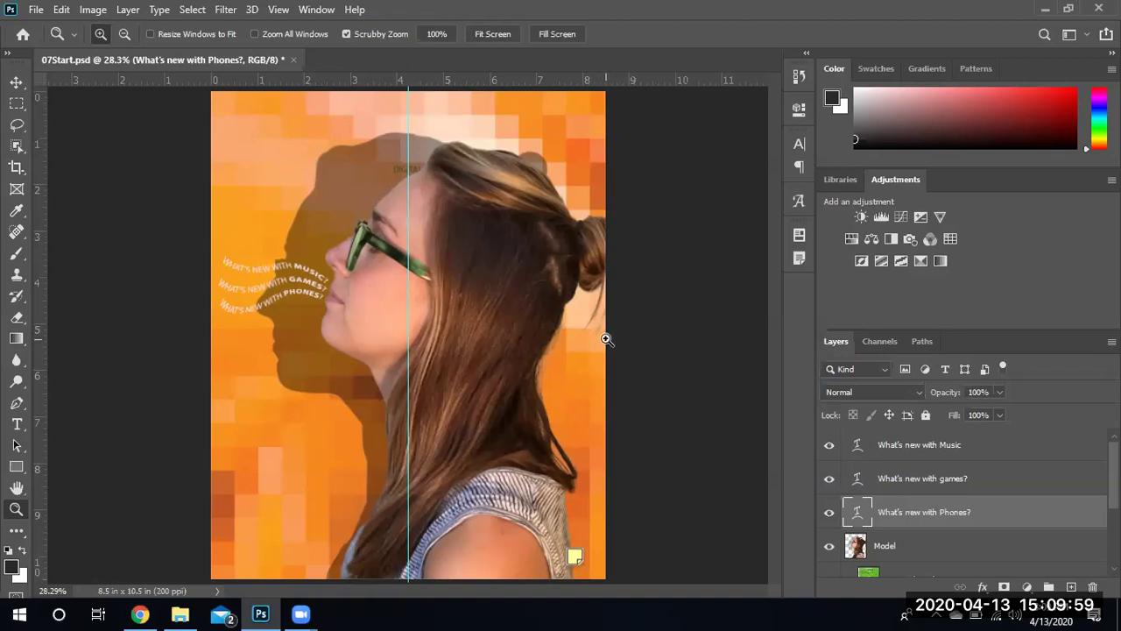
{"action": "left_click_drag", "start_coordinate": [35, 123], "coordinate": [626, 131]}
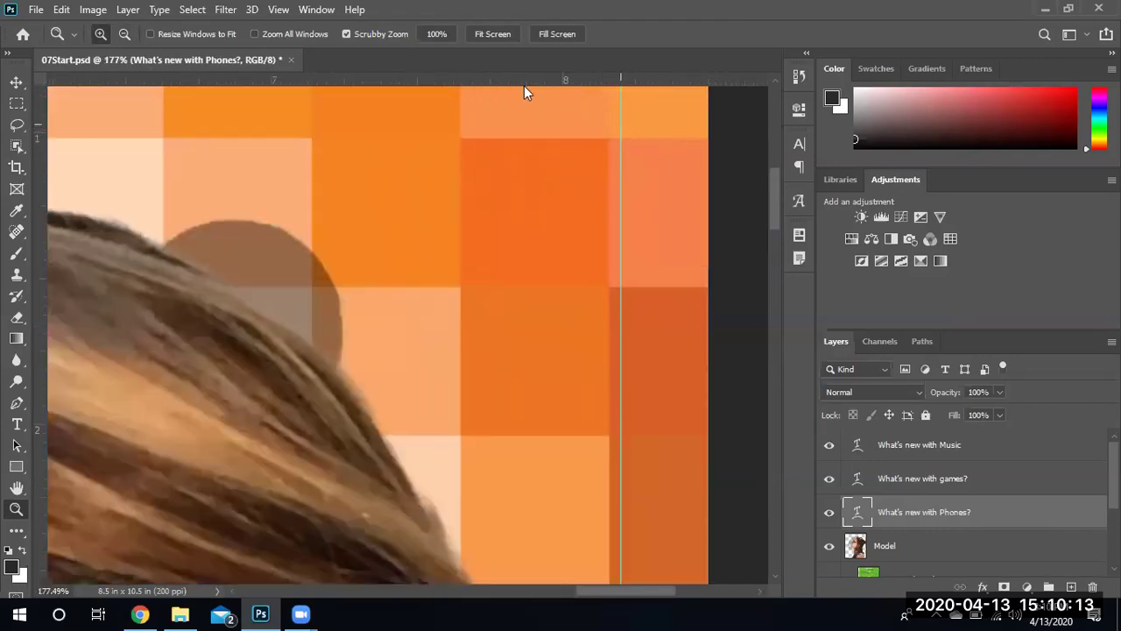
{"action": "left_click", "coordinate": [17, 81]}
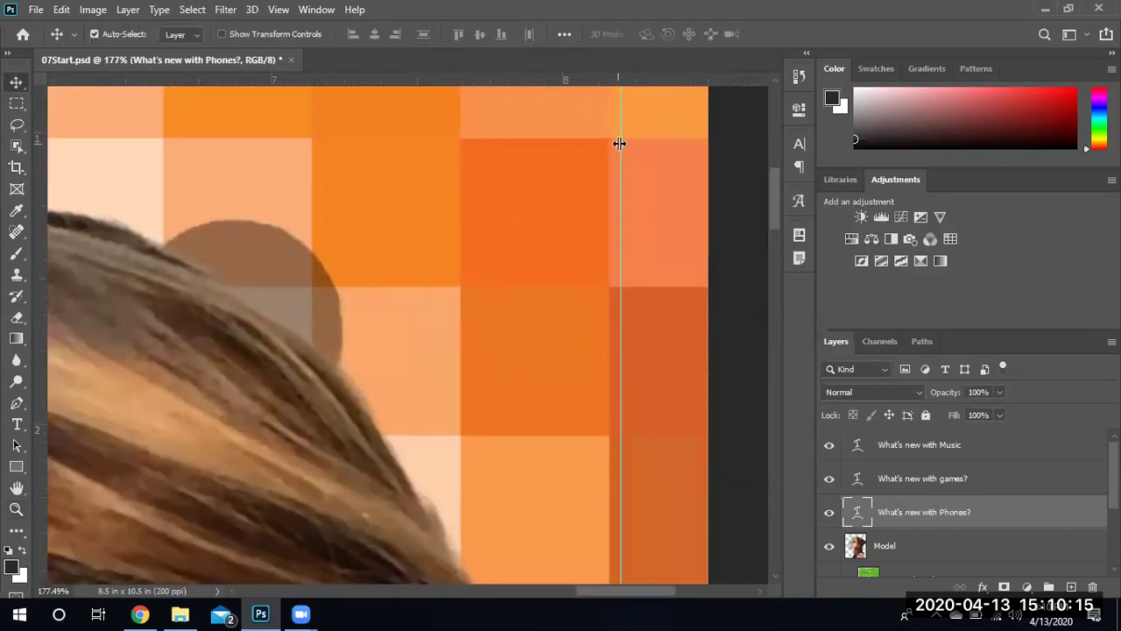
{"action": "mouse_move", "coordinate": [620, 143]}
{"action": "left_mouse_down"}
{"action": "mouse_move", "coordinate": [601, 144]}
{"action": "mouse_move", "coordinate": [636, 151]}
{"action": "left_mouse_up"}
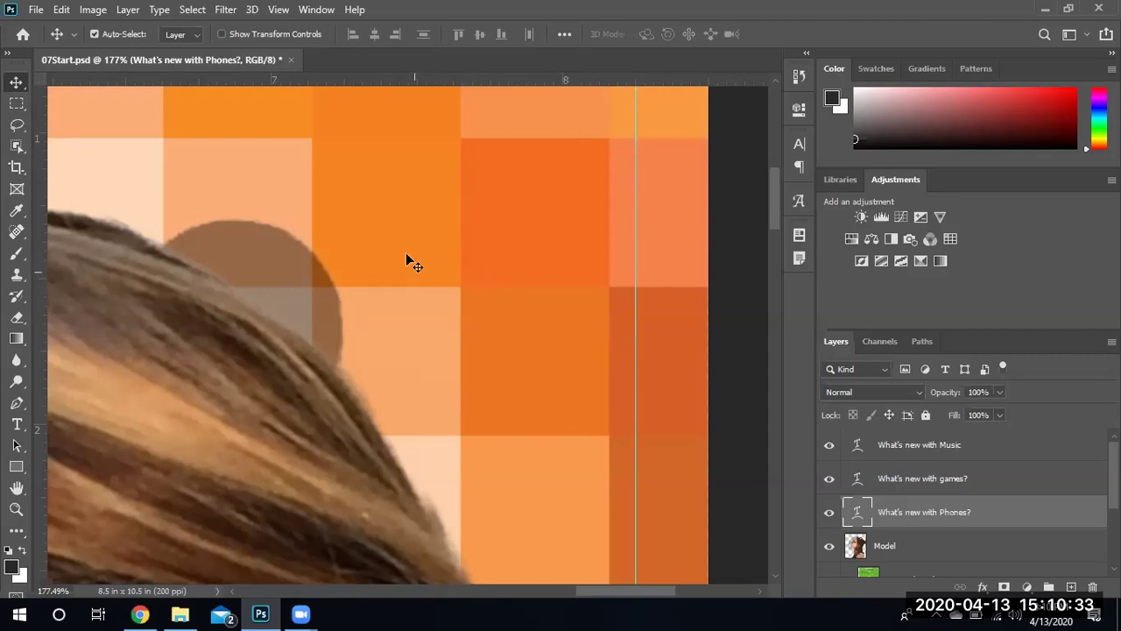
{"action": "left_click_drag", "start_coordinate": [430, 79], "coordinate": [388, 423]}
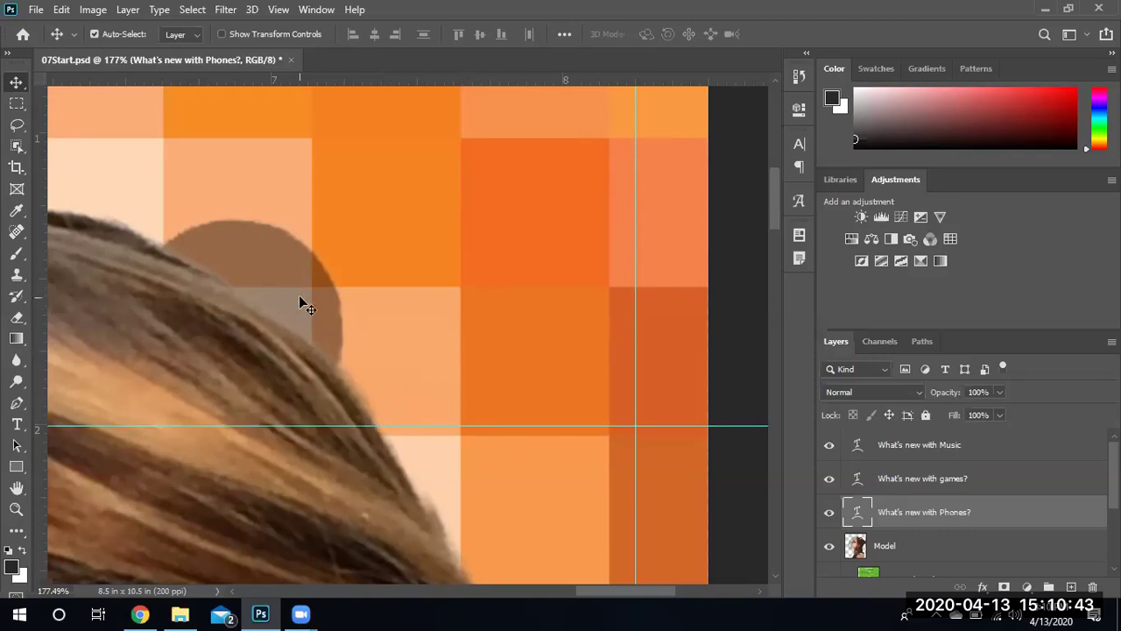
Open the note at the model's shoulder, copy its cover text from "THE TREND ISSUE" to "WIRES, 3G", and collapse the notes
{"action": "scroll", "coordinate": [296, 297], "scroll_direction": "down", "scroll_amount": 2}
{"action": "scroll", "coordinate": [294, 305], "scroll_direction": "down", "scroll_amount": 2}
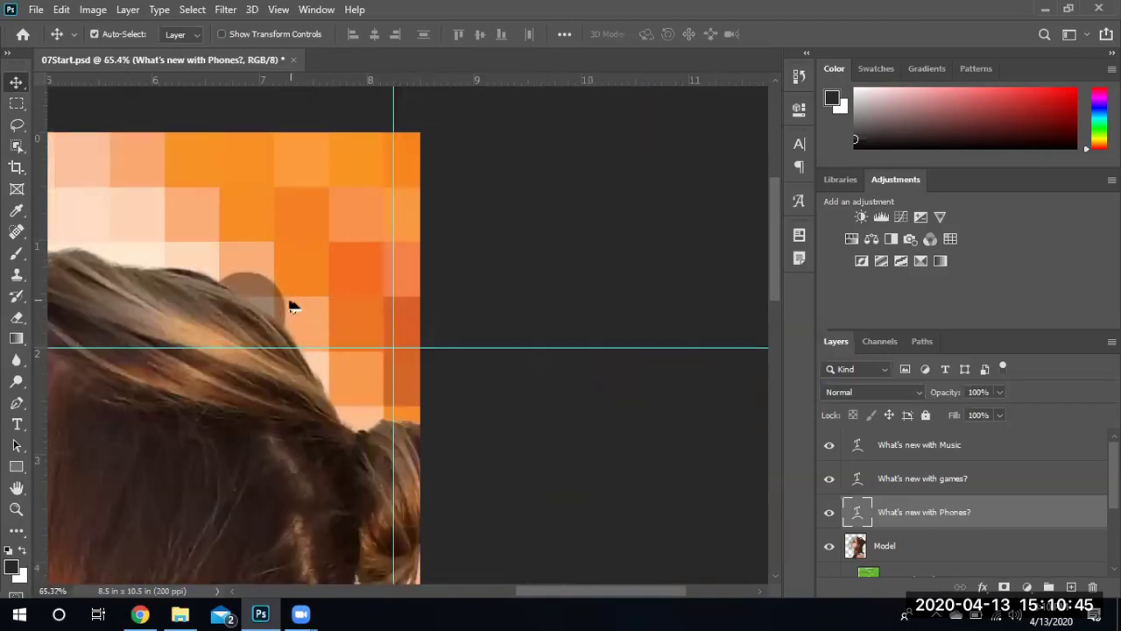
{"action": "scroll", "coordinate": [293, 307], "scroll_direction": "down", "scroll_amount": 1}
{"action": "left_click_drag", "start_coordinate": [629, 591], "coordinate": [549, 604]}
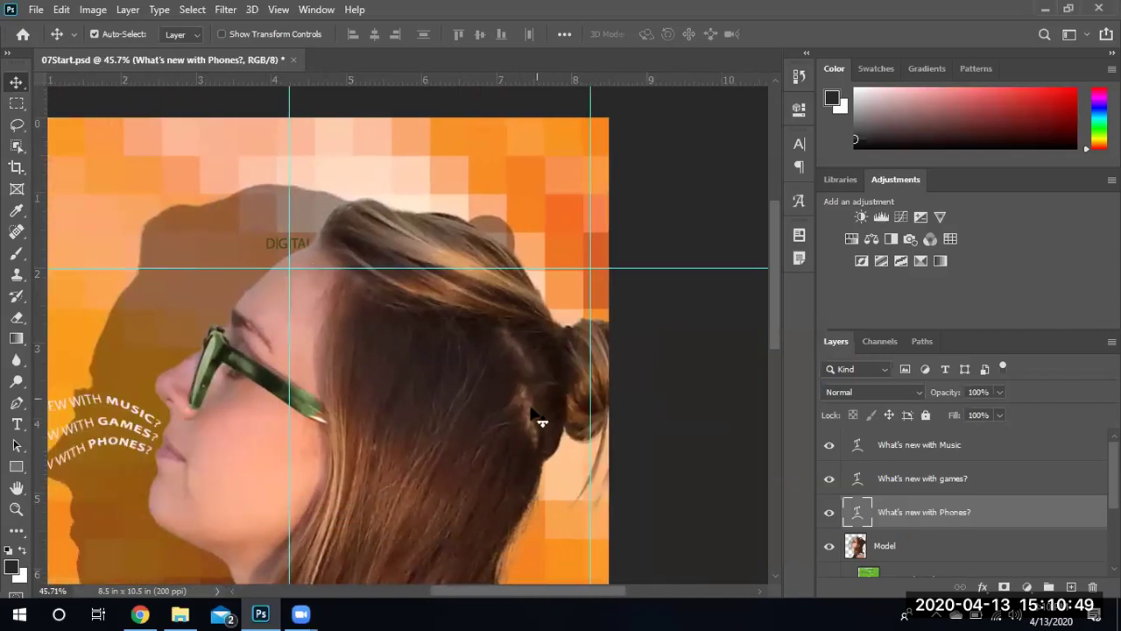
{"action": "scroll", "coordinate": [538, 426], "scroll_direction": "down", "scroll_amount": 2}
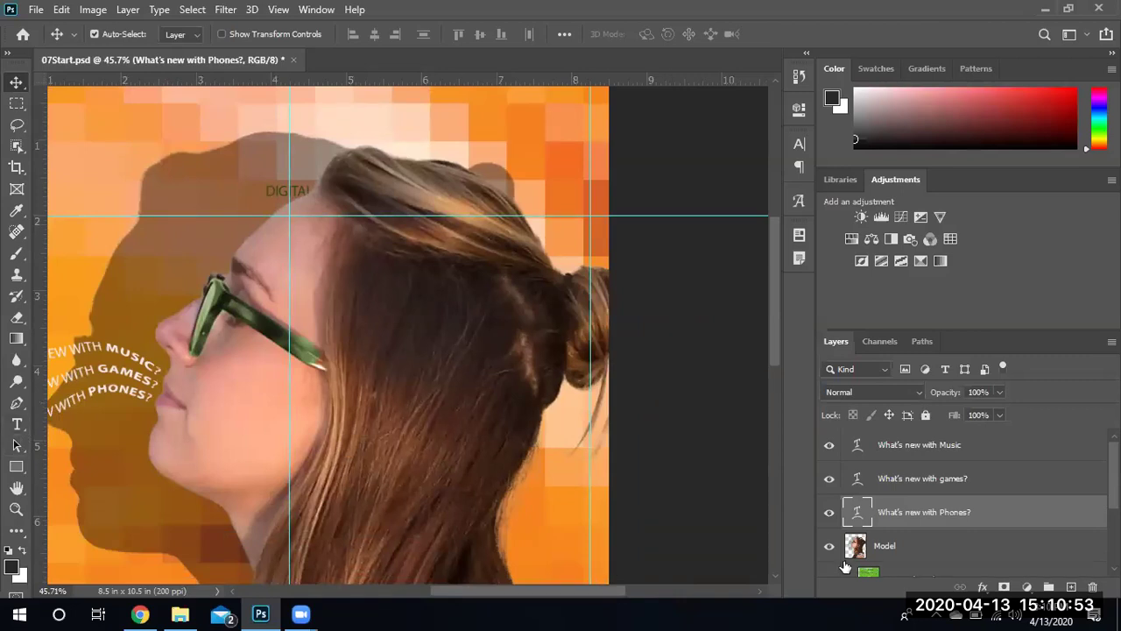
{"action": "scroll", "coordinate": [768, 361], "scroll_direction": "down", "scroll_amount": 8}
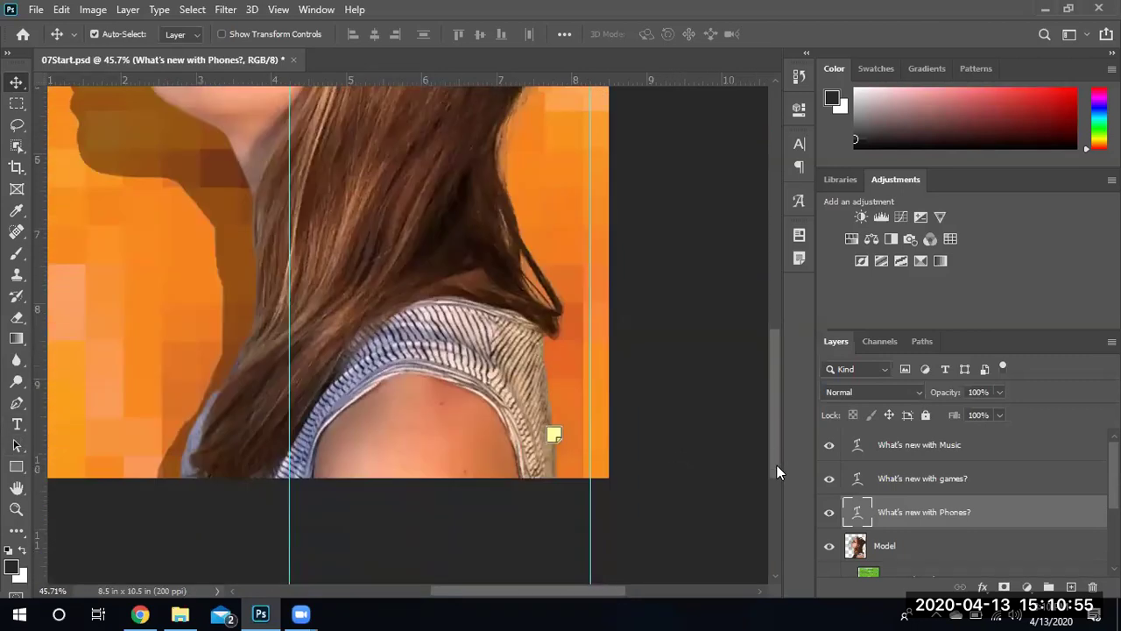
{"action": "scroll", "coordinate": [754, 451], "scroll_direction": "up", "scroll_amount": 3}
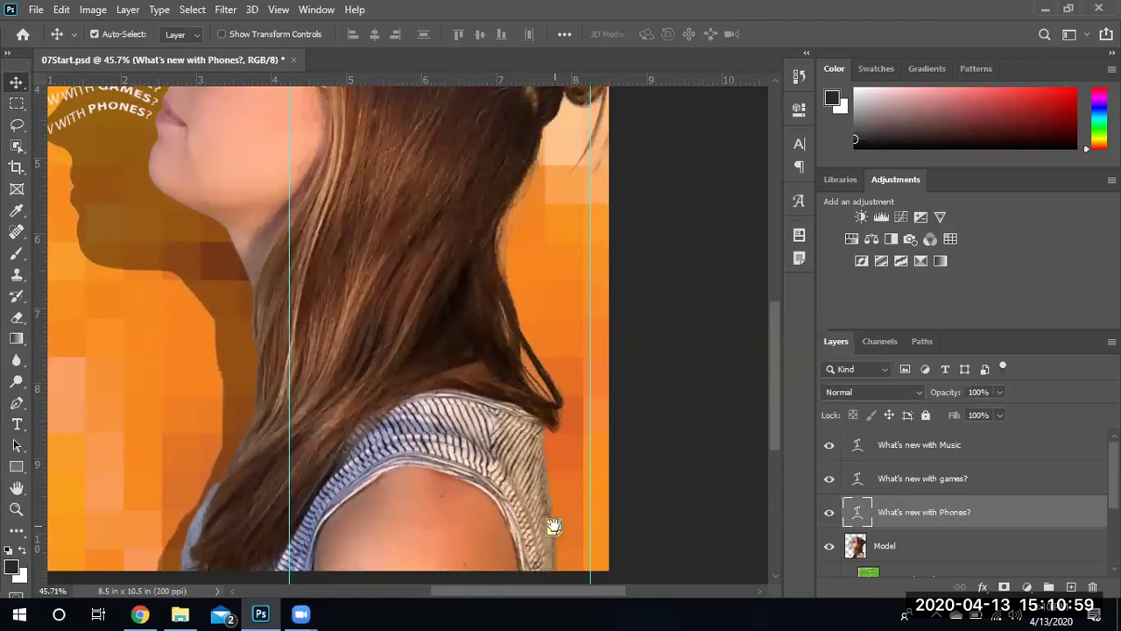
{"action": "double_click", "coordinate": [554, 526]}
{"action": "left_click_drag", "start_coordinate": [778, 322], "coordinate": [778, 552]}
{"action": "left_click", "coordinate": [686, 372]}
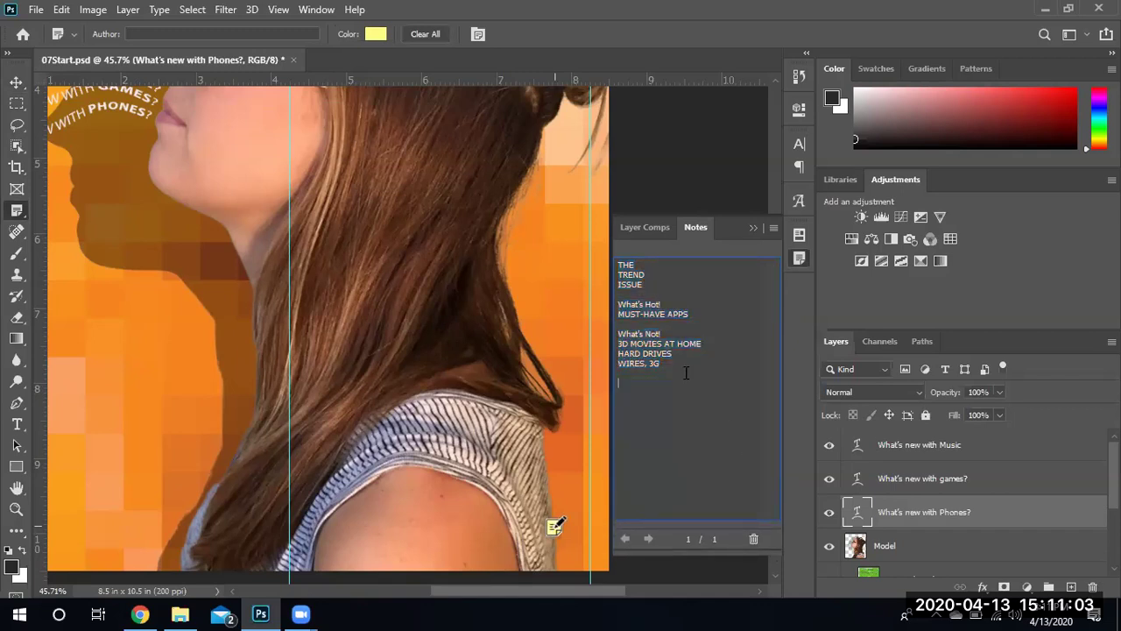
{"action": "left_click_drag", "start_coordinate": [629, 364], "coordinate": [575, 256]}
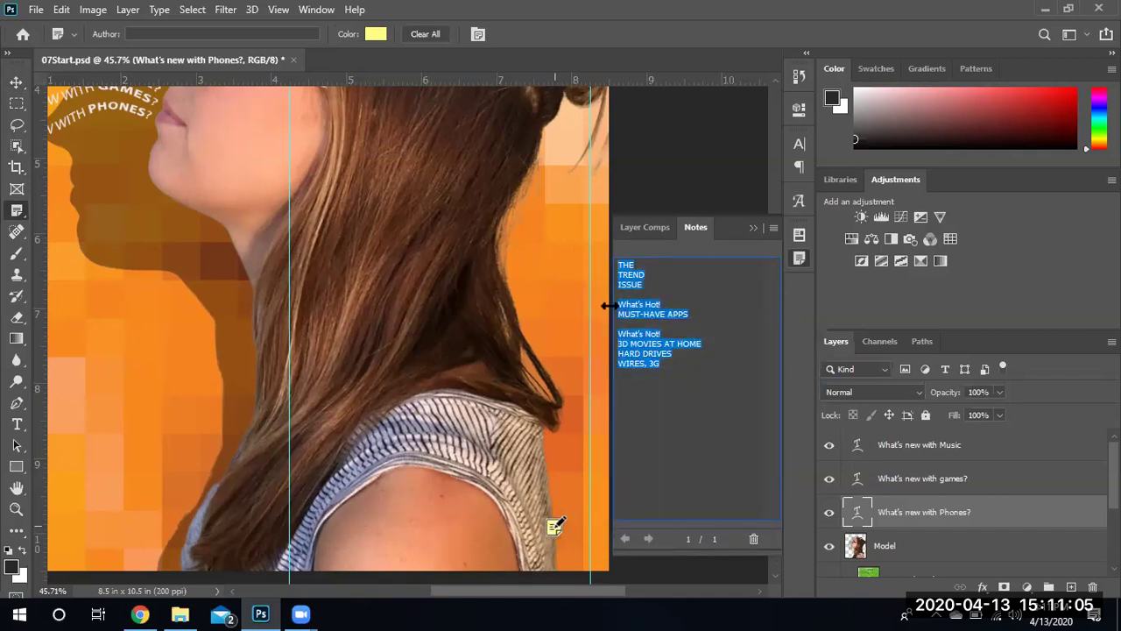
{"action": "left_click", "coordinate": [641, 233]}
{"action": "left_click", "coordinate": [650, 232]}
{"action": "left_click_drag", "start_coordinate": [558, 536], "coordinate": [467, 330]}
{"action": "left_click", "coordinate": [754, 228]}
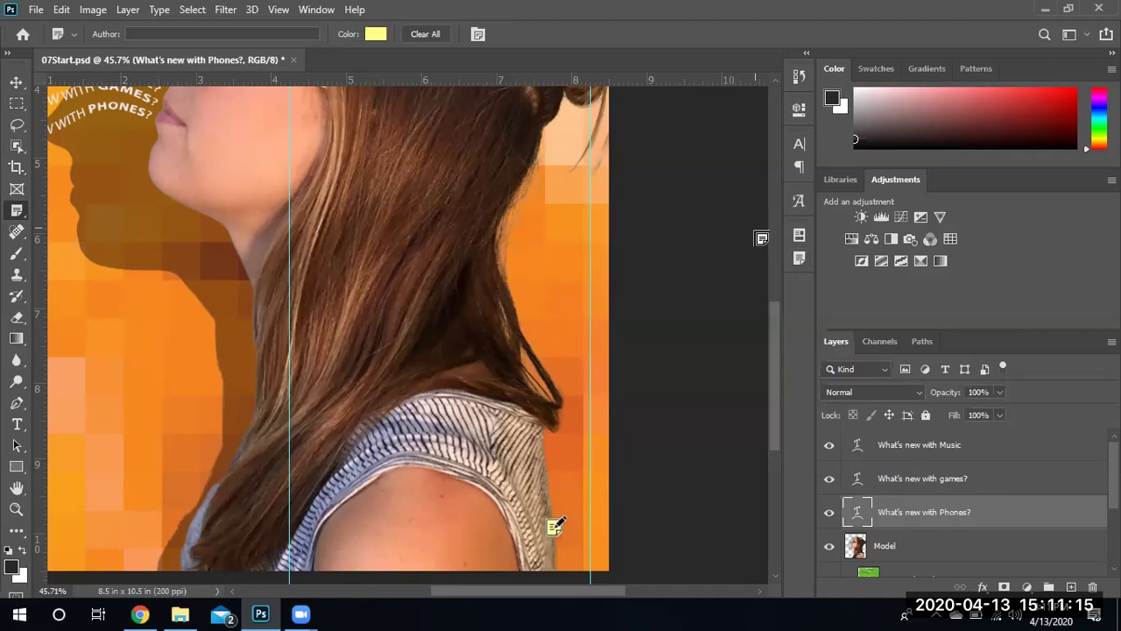
{"action": "left_click_drag", "start_coordinate": [774, 320], "coordinate": [780, 240]}
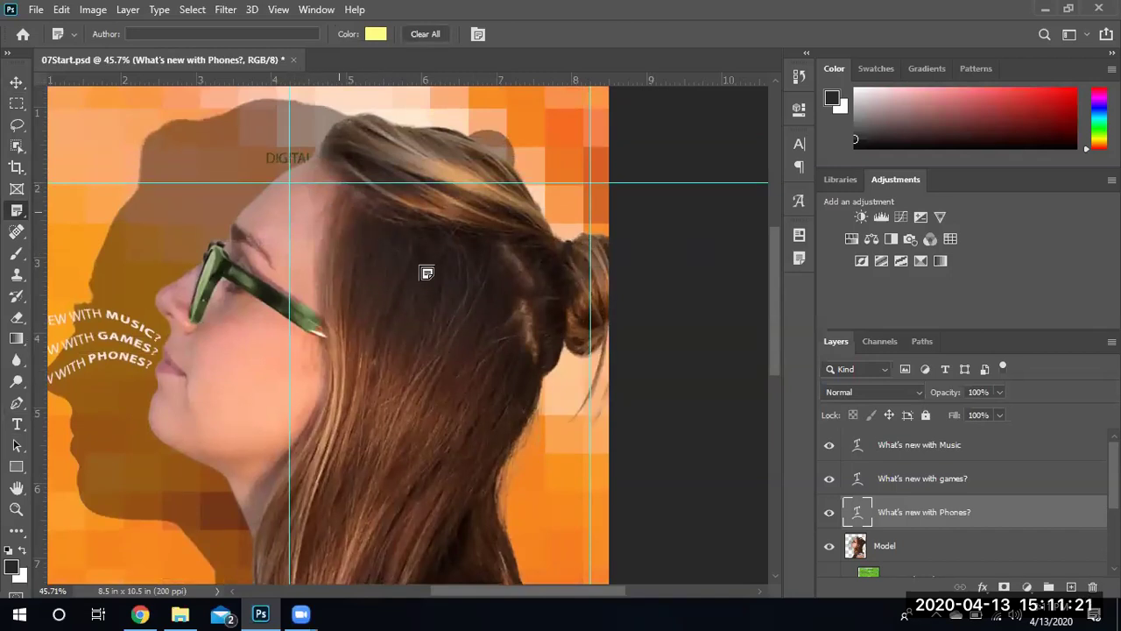
{"action": "left_click", "coordinate": [297, 191]}
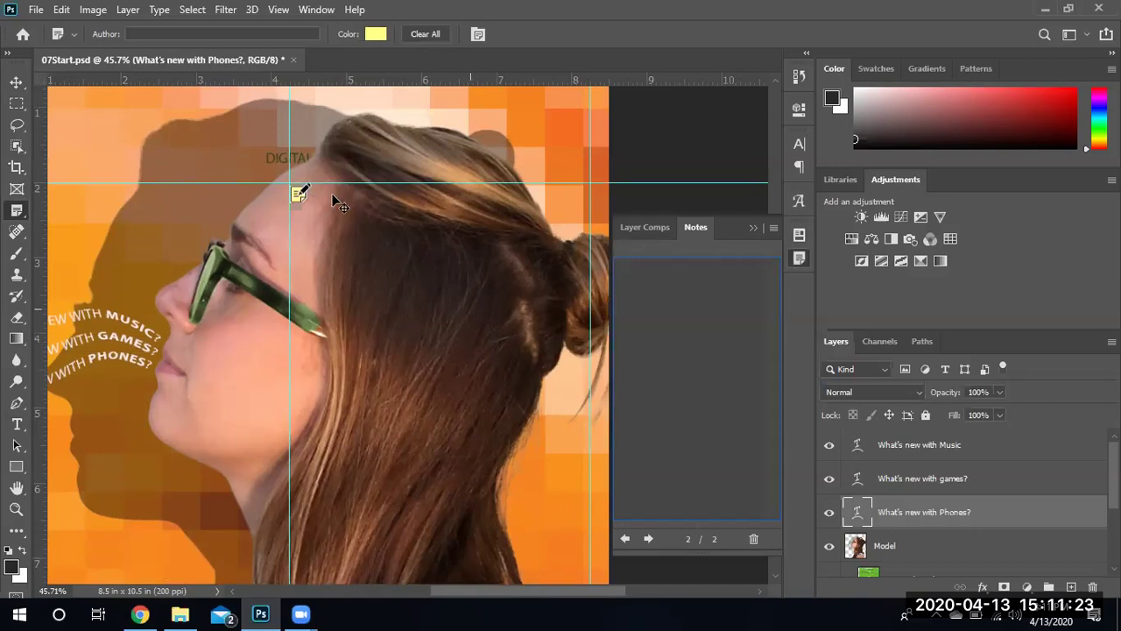
{"action": "key", "text": "ctrl+z"}
Select the note's whole cover text again for copying, and delete the note from the document
{"action": "left_click_drag", "start_coordinate": [712, 354], "coordinate": [598, 264]}
{"action": "left_click", "coordinate": [688, 368]}
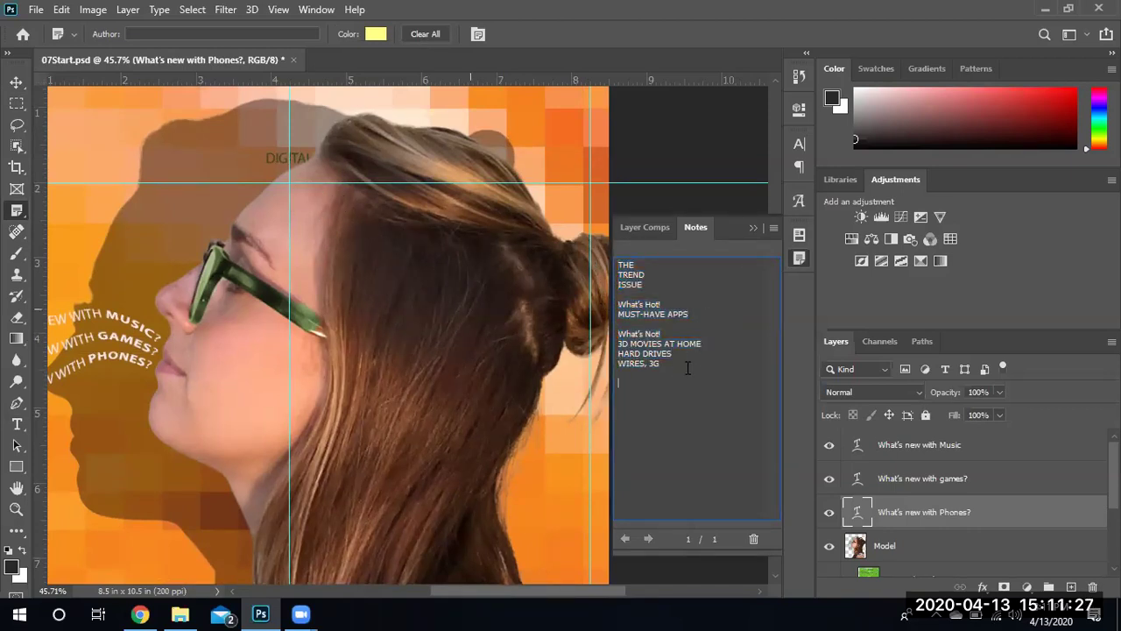
{"action": "left_click_drag", "start_coordinate": [614, 331], "coordinate": [603, 263]}
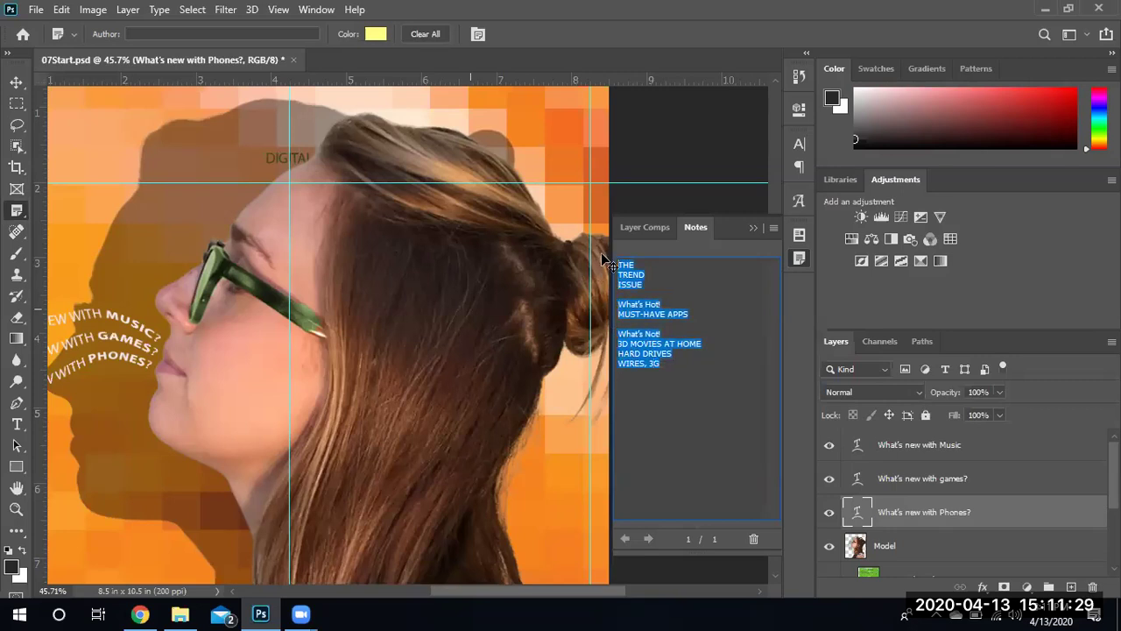
{"action": "left_click", "coordinate": [754, 539]}
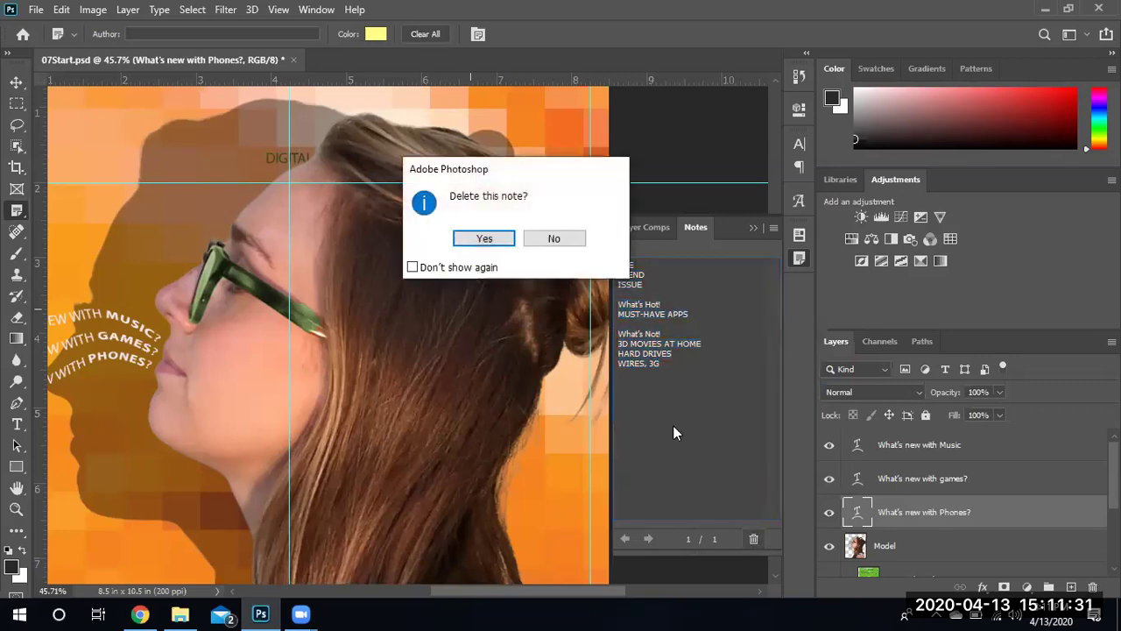
{"action": "left_click", "coordinate": [484, 238]}
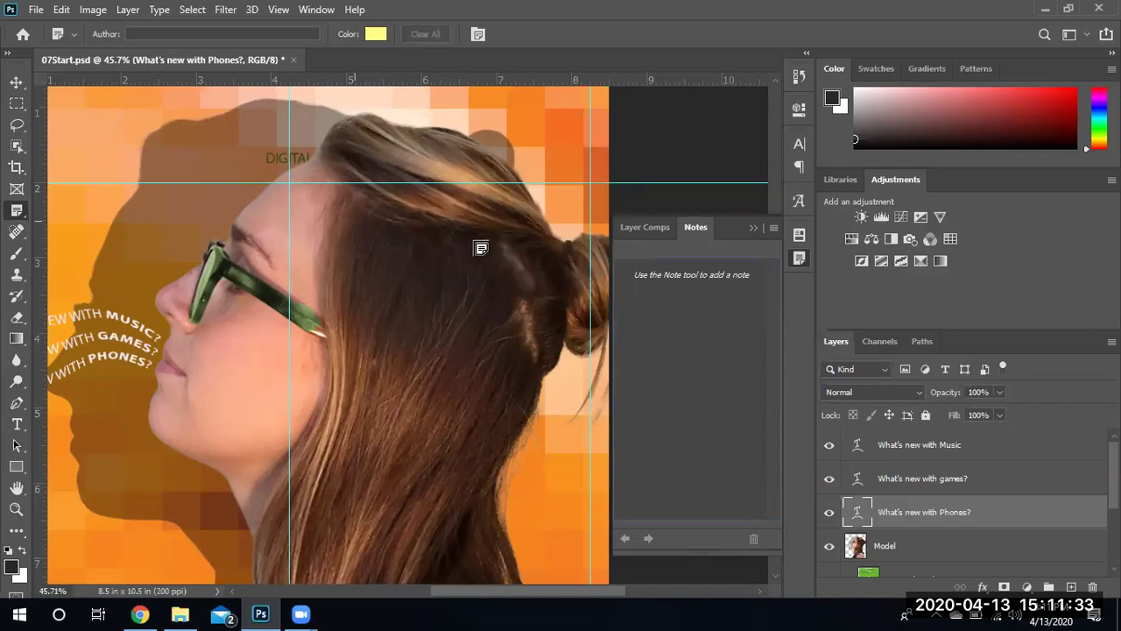
Draw a paragraph text box between the two vertical guides, starting at the horizontal guide, and paste the copied cover text into it
{"action": "left_click", "coordinate": [17, 424]}
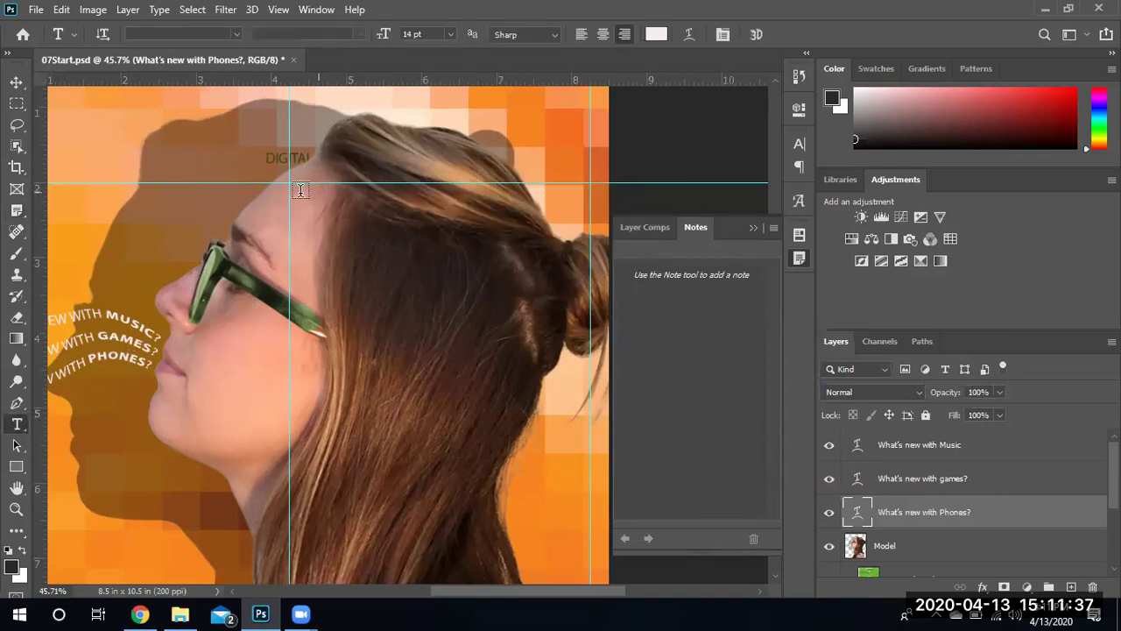
{"action": "left_click_drag", "start_coordinate": [299, 192], "coordinate": [590, 491]}
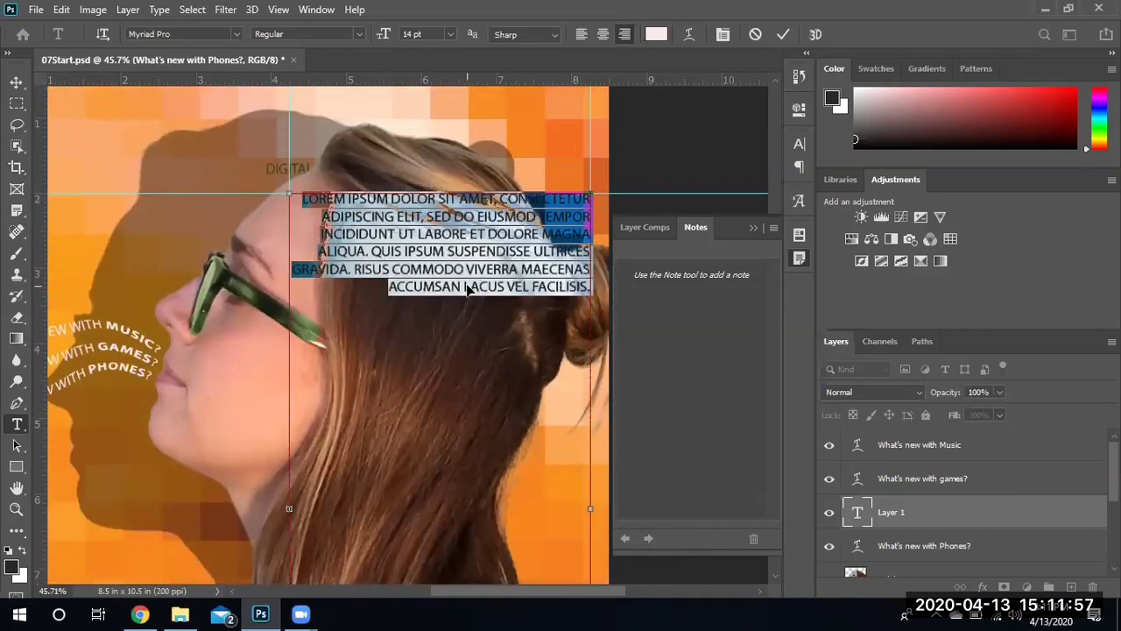
{"action": "key", "text": "ctrl+v"}
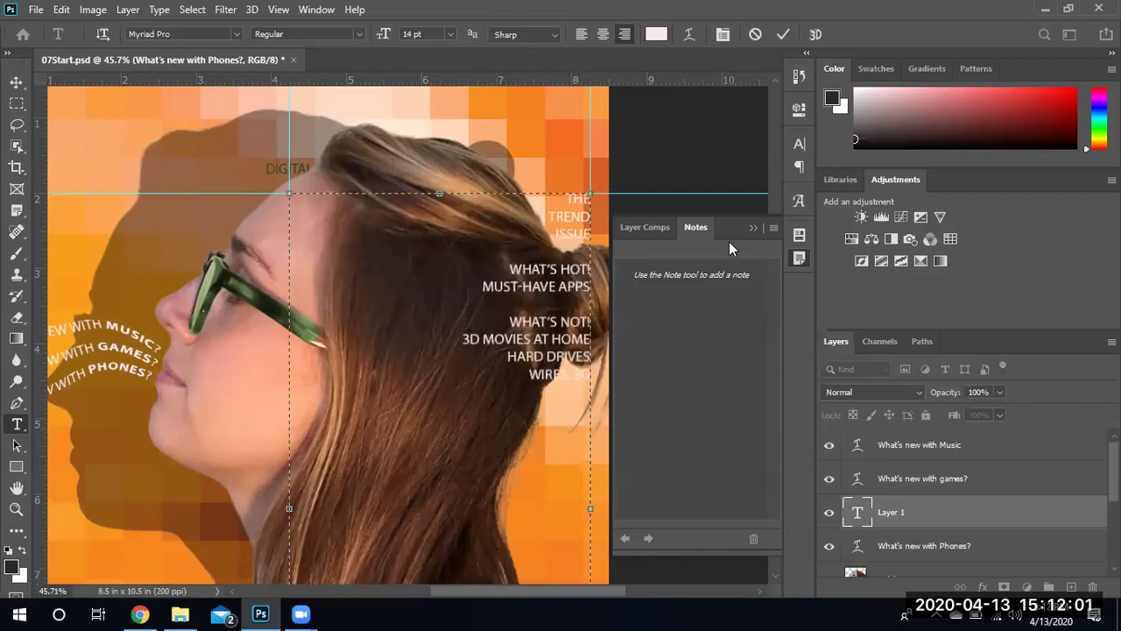
{"action": "left_click", "coordinate": [754, 228]}
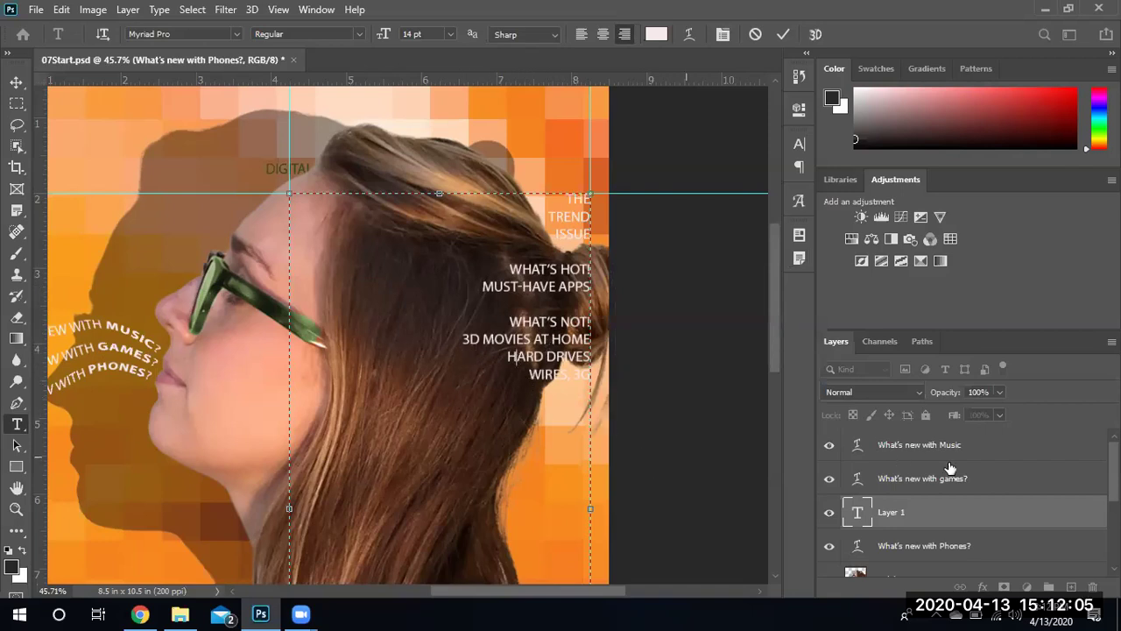
Move the new cover text layer below "What's new with Phones?", directly above the Model layer
{"action": "scroll", "coordinate": [938, 480], "scroll_direction": "down", "scroll_amount": 3}
{"action": "scroll", "coordinate": [937, 480], "scroll_direction": "up", "scroll_amount": 2}
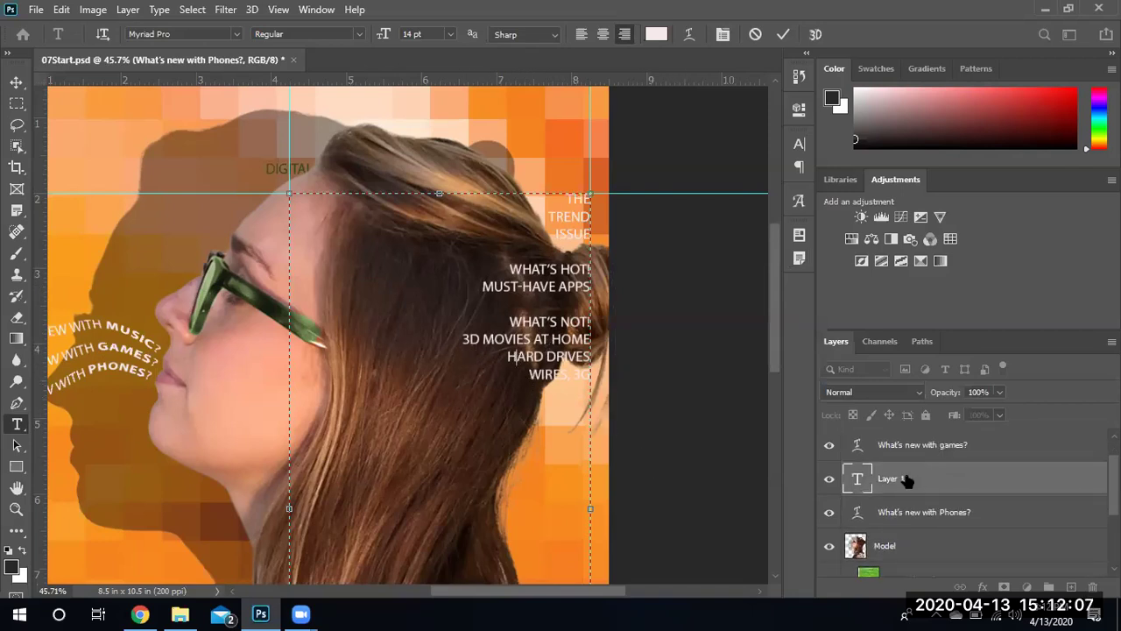
{"action": "left_click_drag", "start_coordinate": [911, 517], "coordinate": [911, 533]}
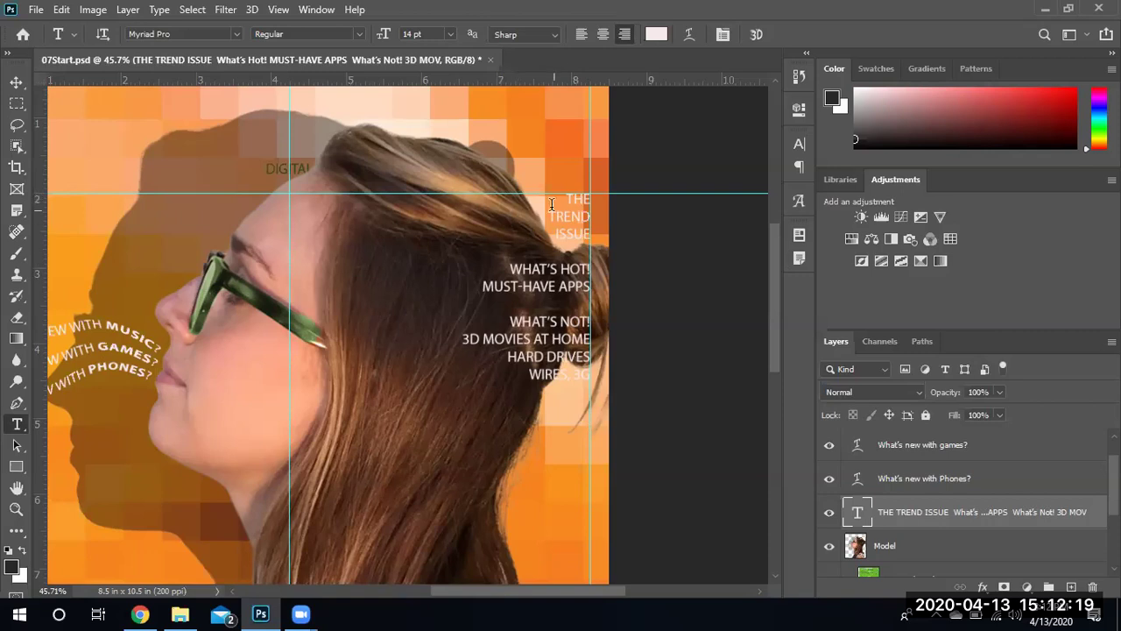
Set the font size of the "THE TREND ISSUE" lines to 70 pt and show the character settings
{"action": "left_click_drag", "start_coordinate": [565, 198], "coordinate": [593, 238]}
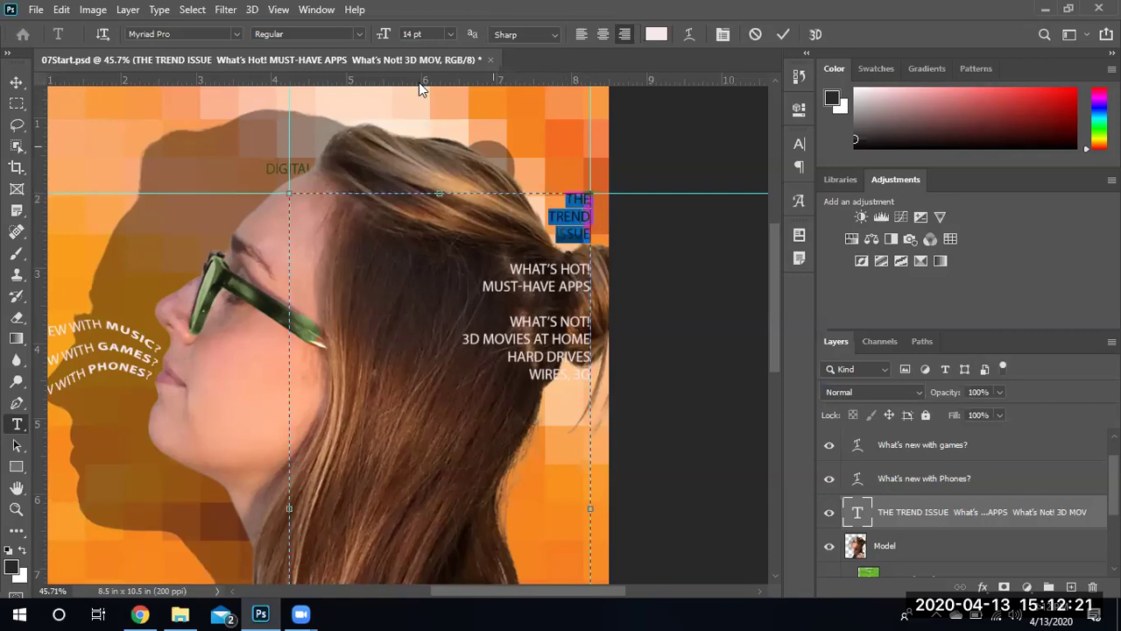
{"action": "left_click", "coordinate": [453, 32]}
{"action": "left_click", "coordinate": [453, 33]}
{"action": "left_click", "coordinate": [386, 35]}
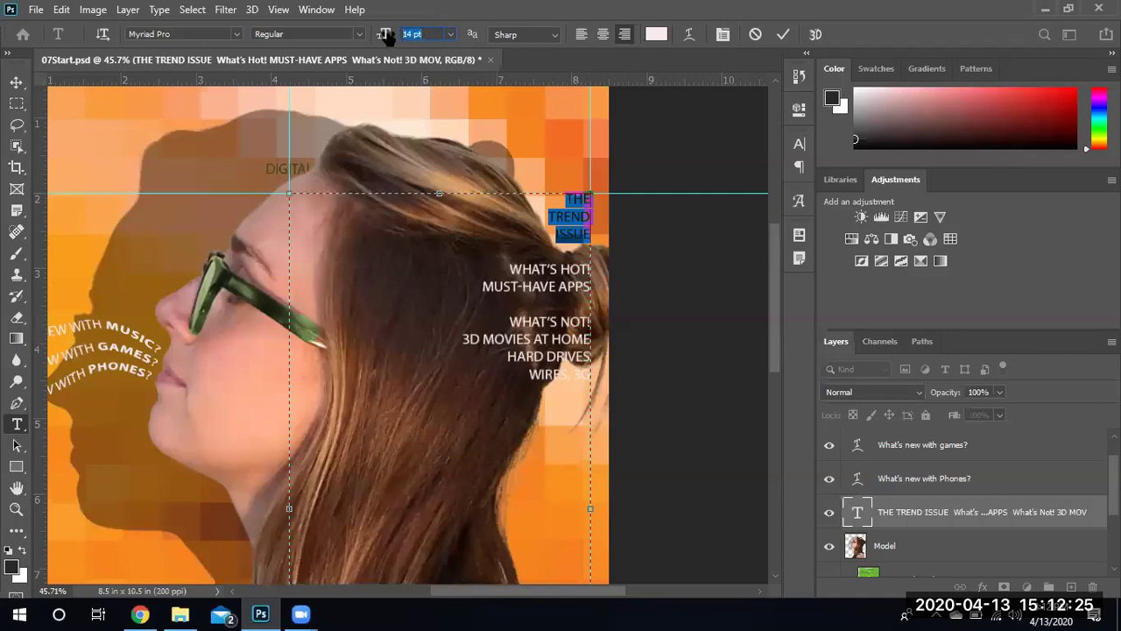
{"action": "type", "text": "70"}
{"action": "left_click", "coordinate": [723, 34]}
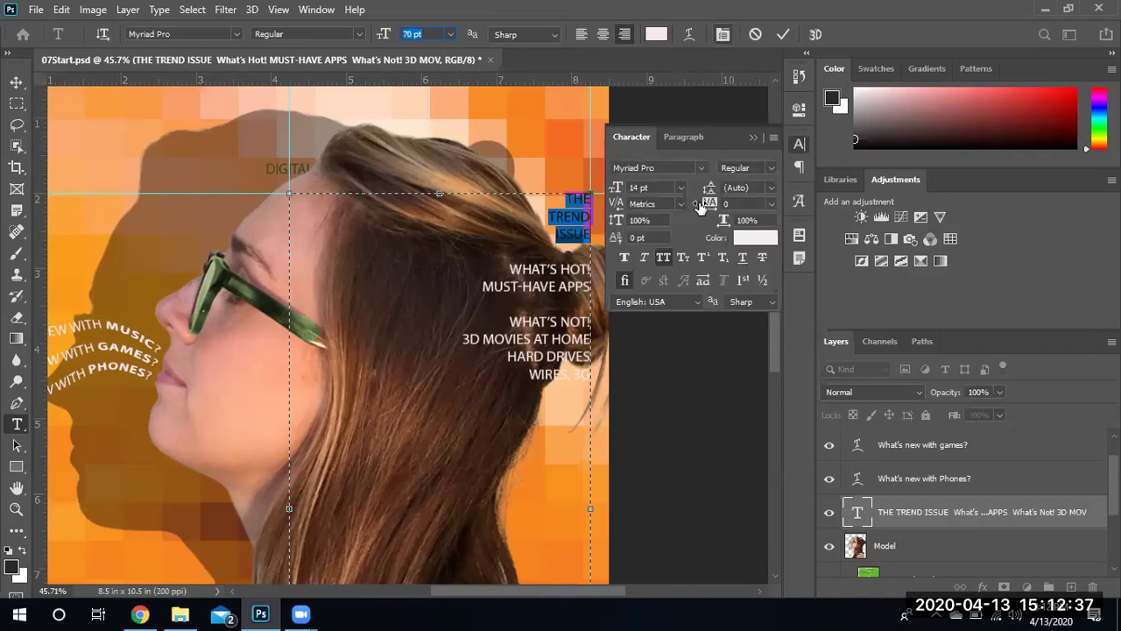
{"action": "left_click", "coordinate": [656, 188]}
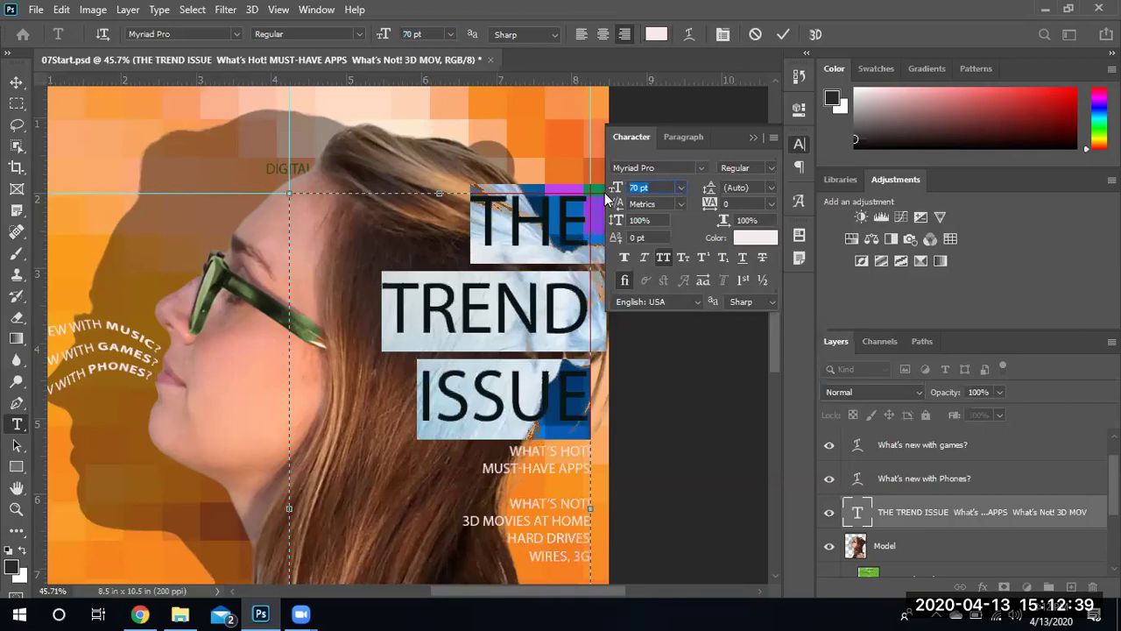
Set the leading of "THE TREND ISSUE" to 55 pt and its tracking to 50
{"action": "left_click", "coordinate": [739, 203]}
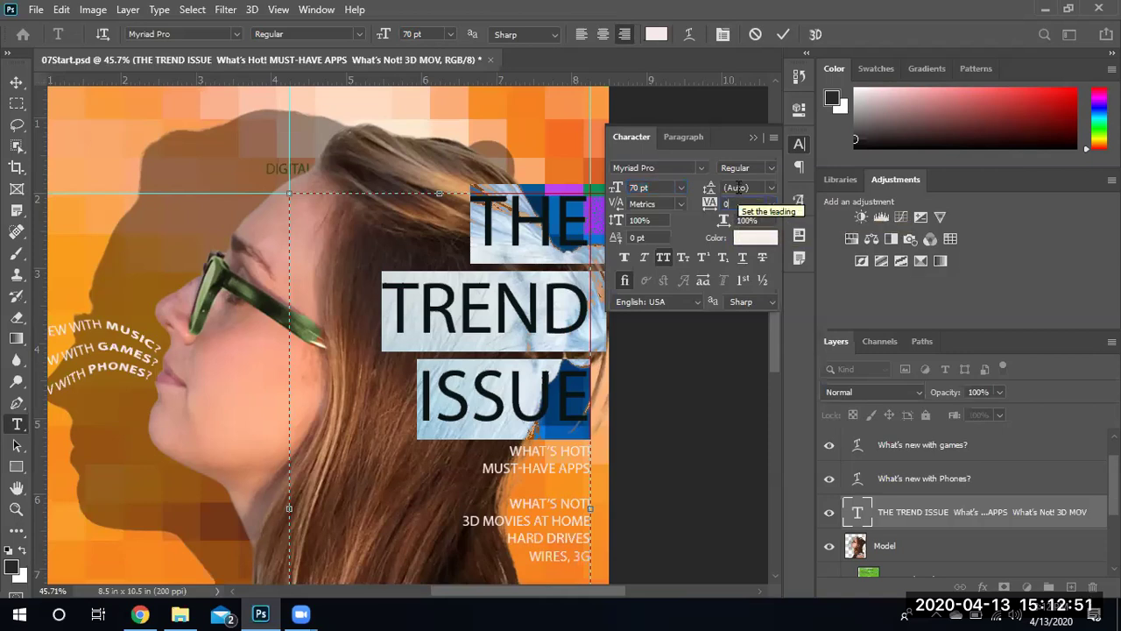
{"action": "left_click", "coordinate": [738, 188]}
{"action": "type", "text": "55"}
{"action": "key", "text": "Tab"}
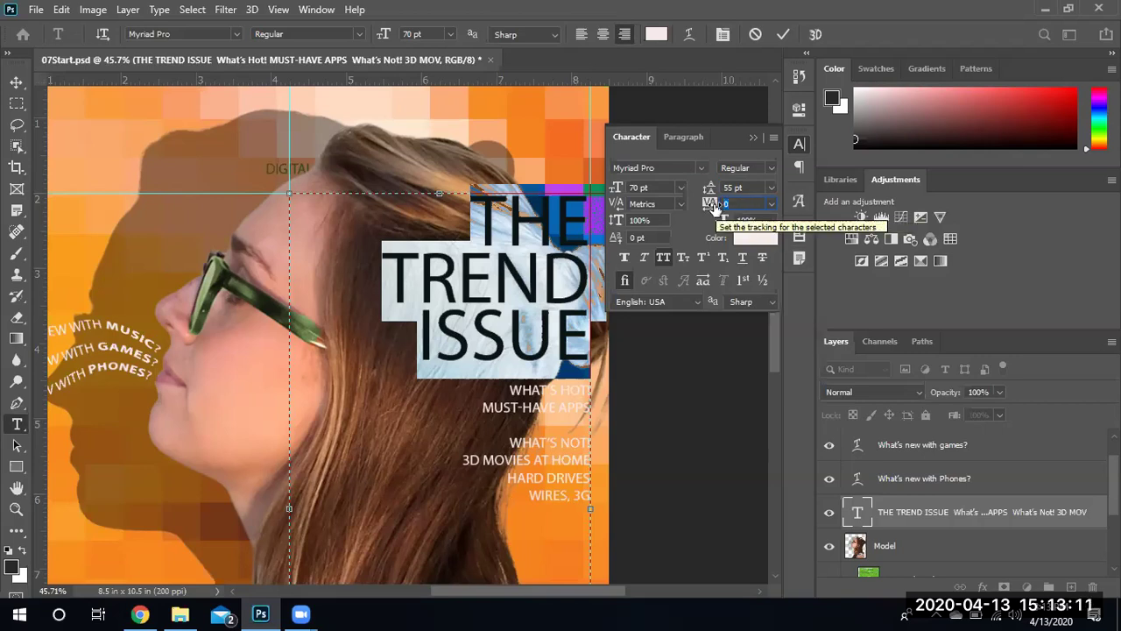
{"action": "type", "text": "5"}
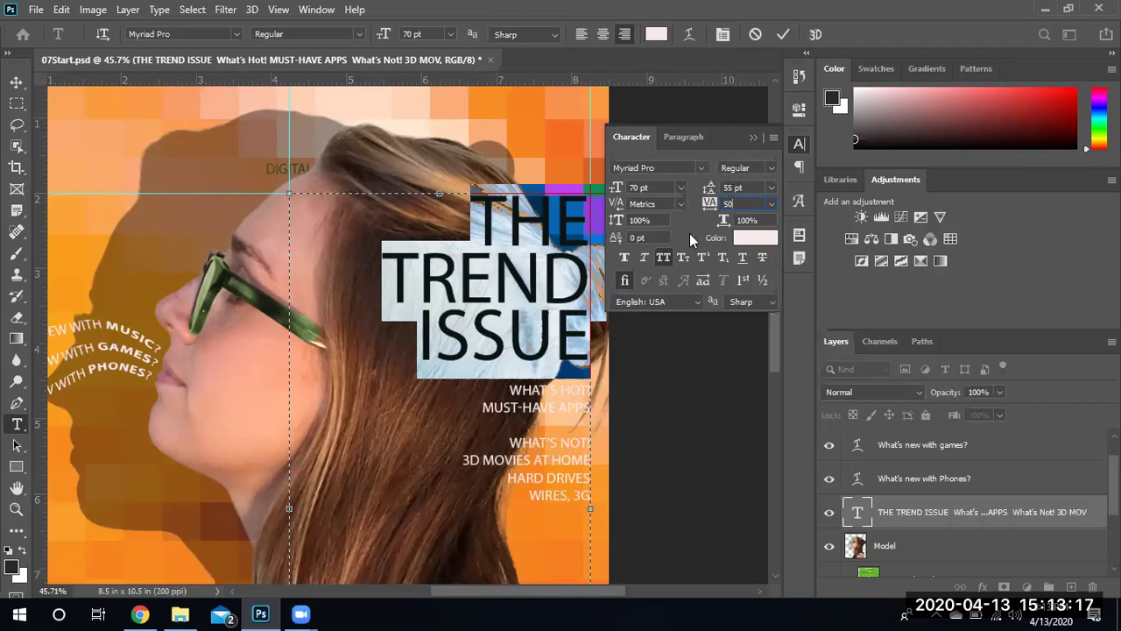
{"action": "left_click", "coordinate": [757, 187]}
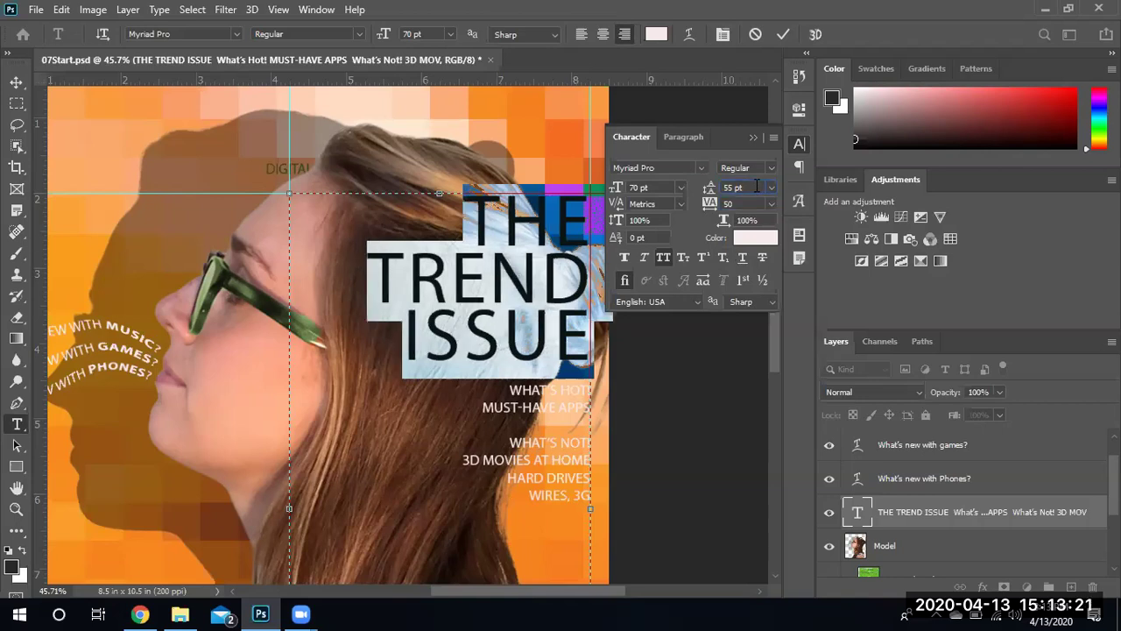
{"action": "left_click", "coordinate": [757, 187]}
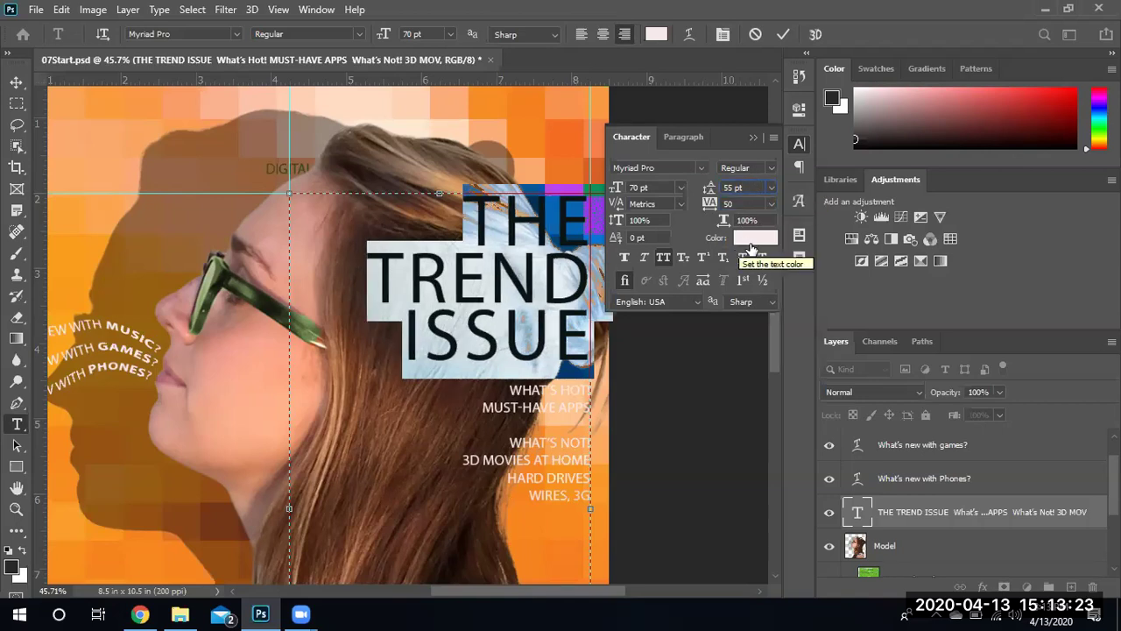
{"action": "left_click", "coordinate": [512, 272]}
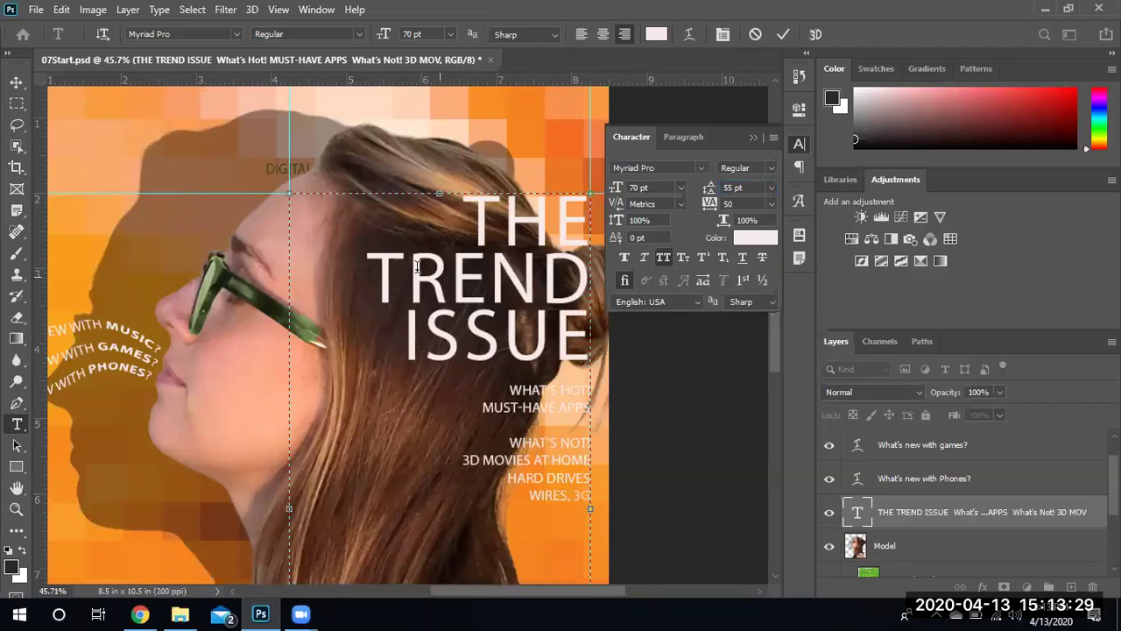
Change only the word "TREND" in the cover text to the Bold style
{"action": "left_click_drag", "start_coordinate": [371, 273], "coordinate": [408, 277]}
{"action": "left_click_drag", "start_coordinate": [491, 280], "coordinate": [568, 287]}
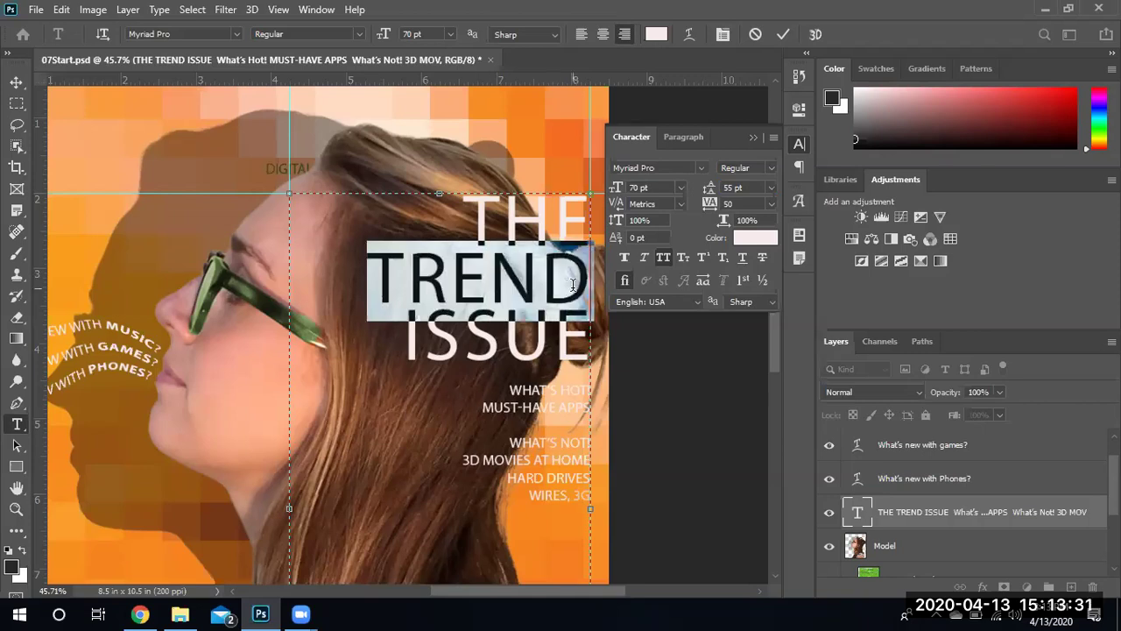
{"action": "left_click", "coordinate": [769, 169]}
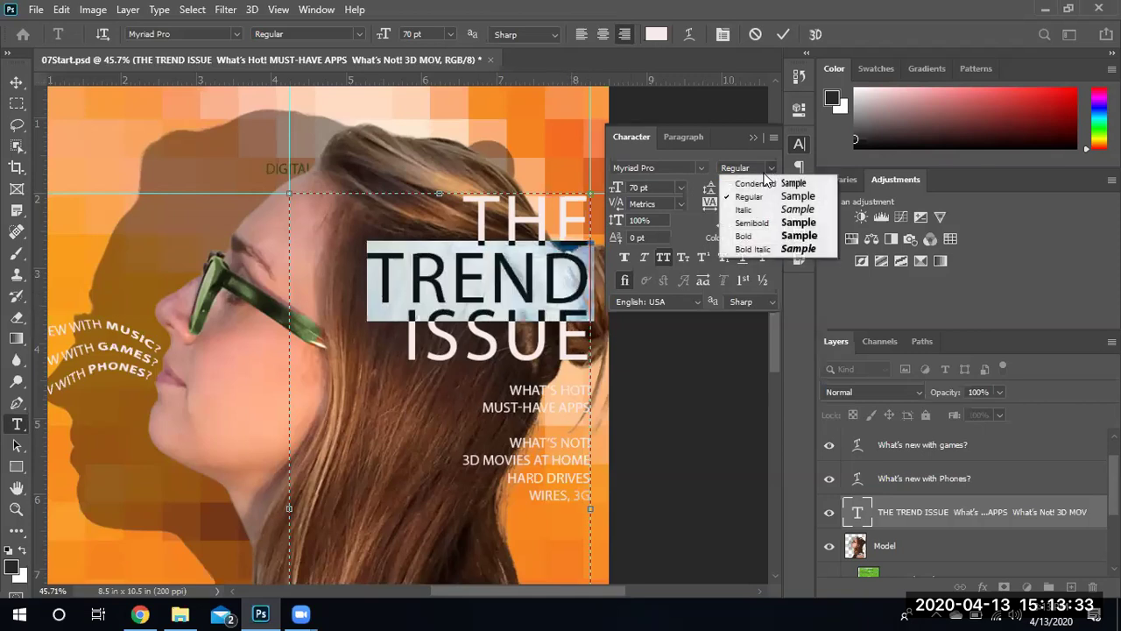
{"action": "left_click", "coordinate": [760, 238]}
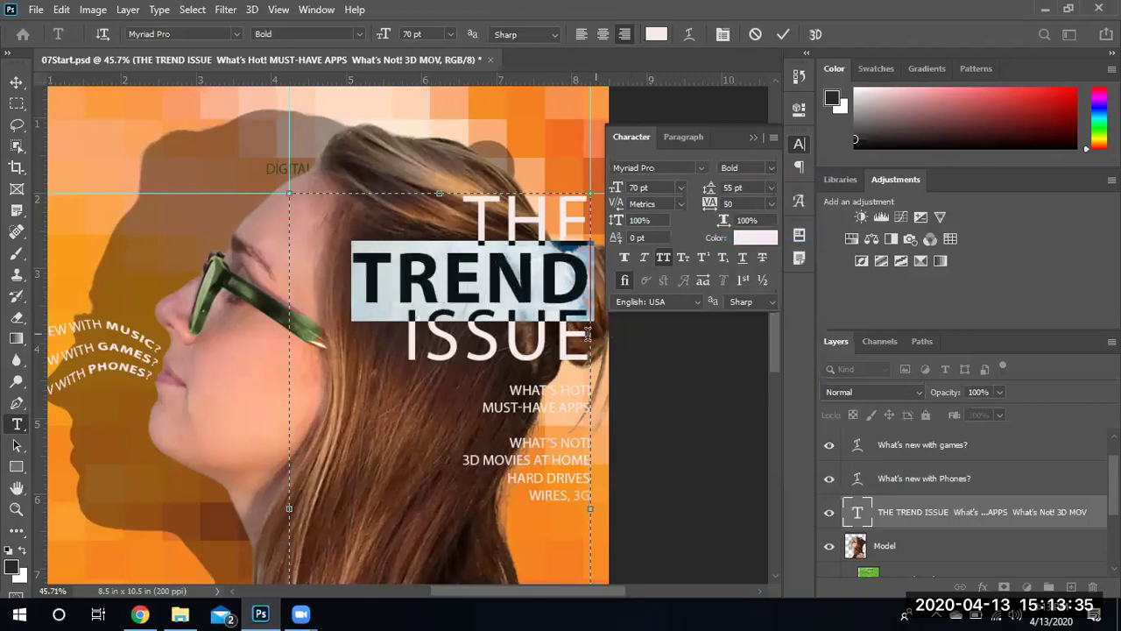
{"action": "left_click", "coordinate": [447, 310]}
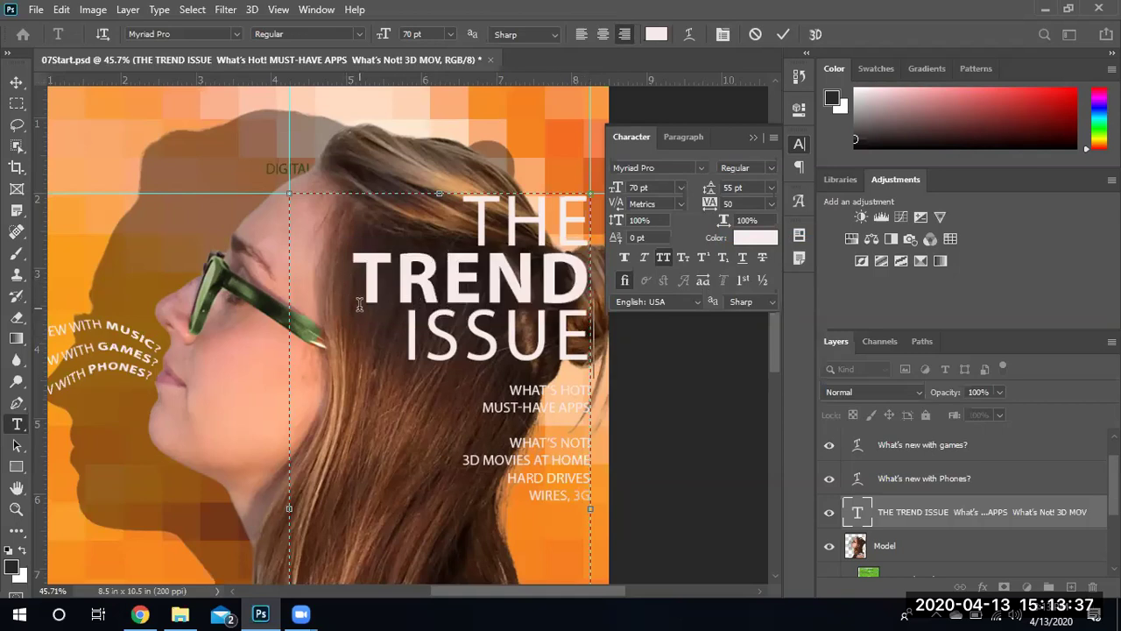
Select the DIGITAL title layer and format it in 70 pt Bold
{"action": "scroll", "coordinate": [361, 305], "scroll_direction": "up", "scroll_amount": 2}
{"action": "scroll", "coordinate": [360, 304], "scroll_direction": "up", "scroll_amount": 3}
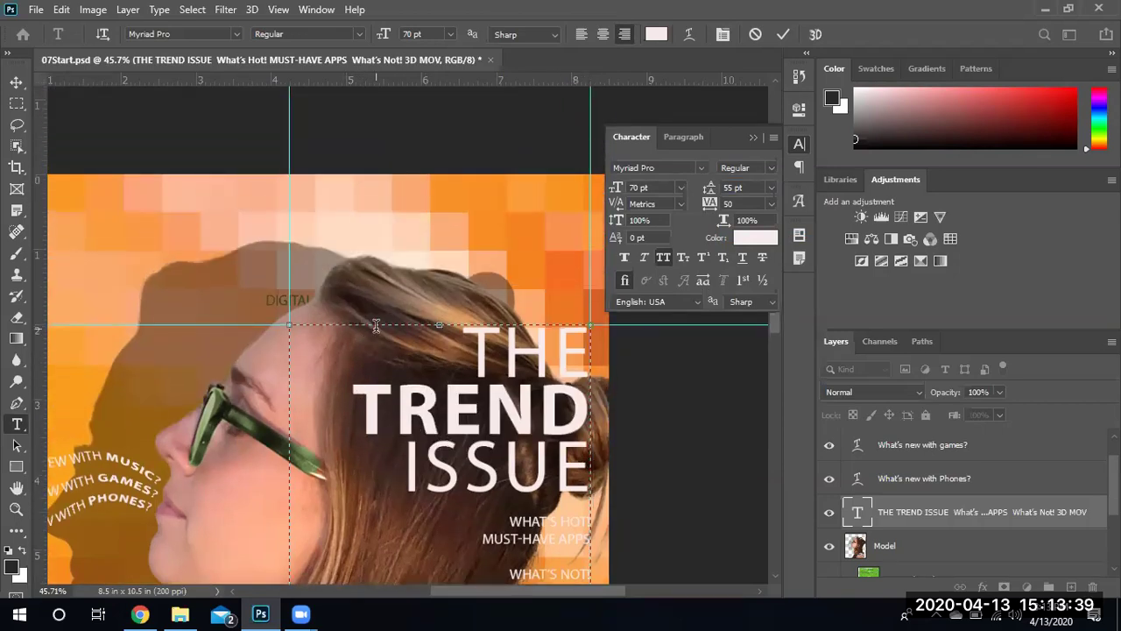
{"action": "scroll", "coordinate": [376, 326], "scroll_direction": "right", "scroll_amount": 1}
{"action": "scroll", "coordinate": [375, 326], "scroll_direction": "down", "scroll_amount": 3}
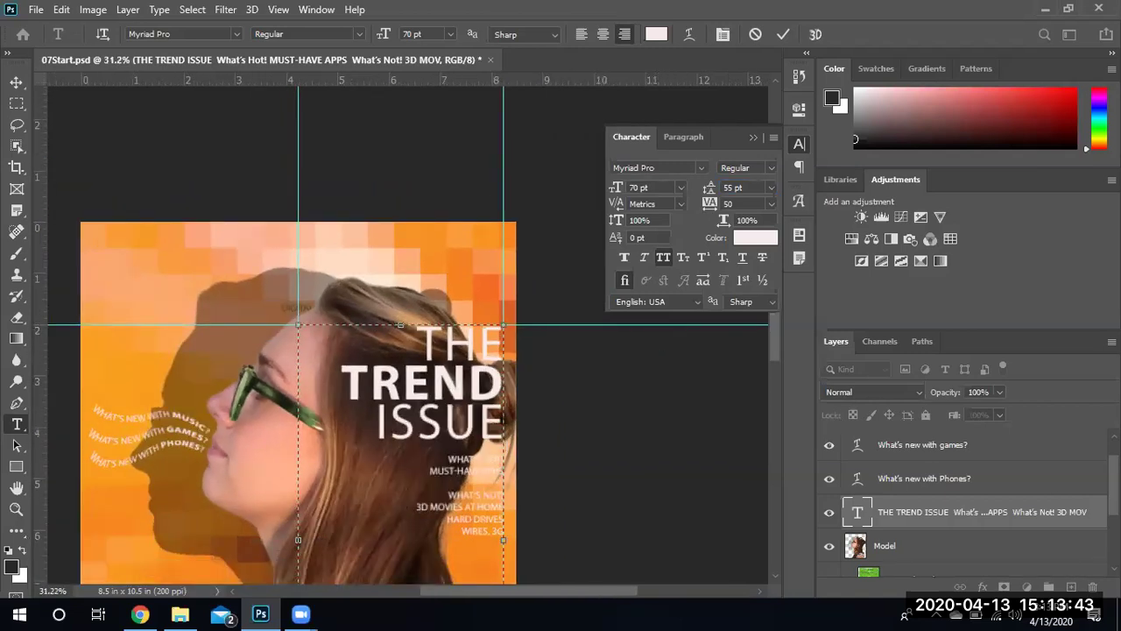
{"action": "scroll", "coordinate": [963, 508], "scroll_direction": "down", "scroll_amount": 2}
{"action": "scroll", "coordinate": [995, 510], "scroll_direction": "down", "scroll_amount": 1}
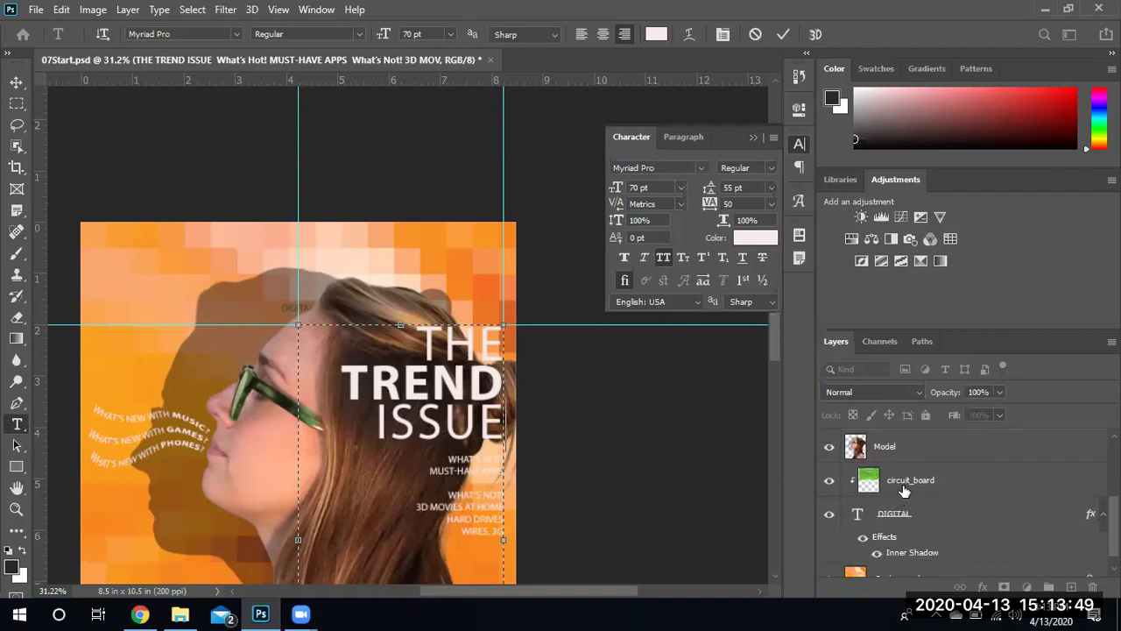
{"action": "left_click", "coordinate": [904, 490]}
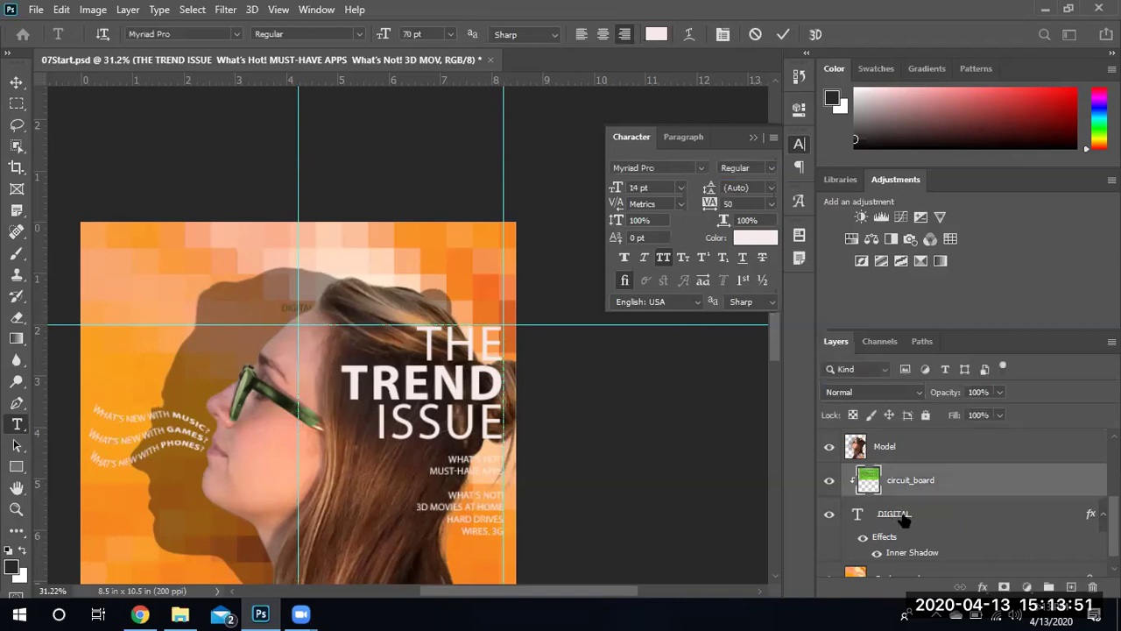
{"action": "left_click", "coordinate": [904, 519]}
{"action": "scroll", "coordinate": [919, 517], "scroll_direction": "down", "scroll_amount": 1}
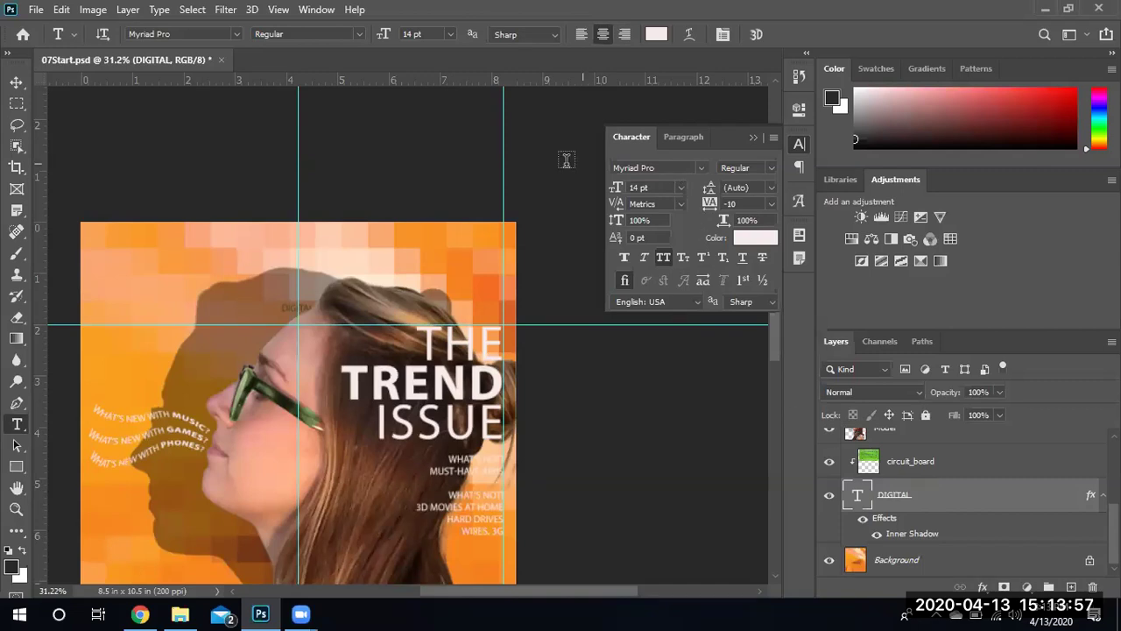
{"action": "left_click", "coordinate": [411, 33]}
{"action": "type", "text": "20"}
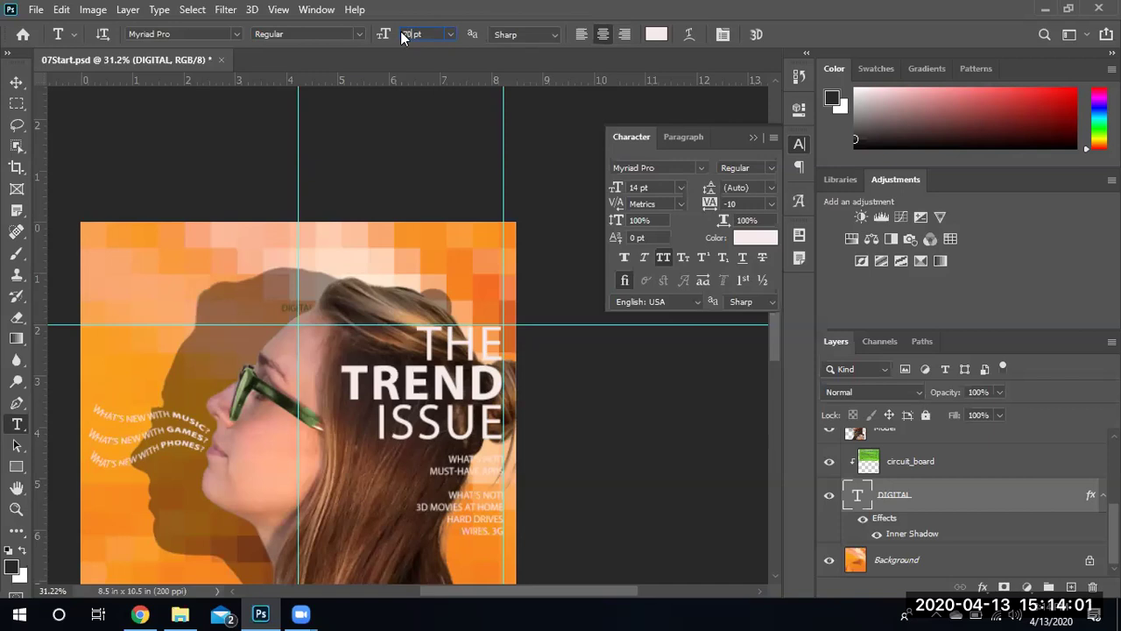
{"action": "key", "text": "Return"}
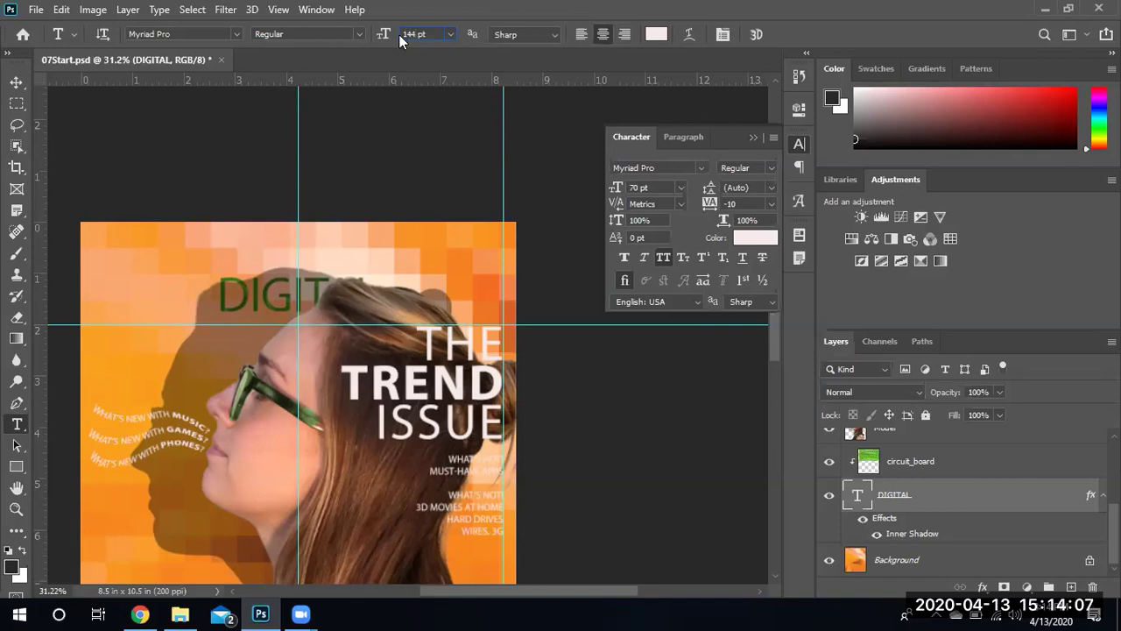
{"action": "left_click", "coordinate": [359, 34]}
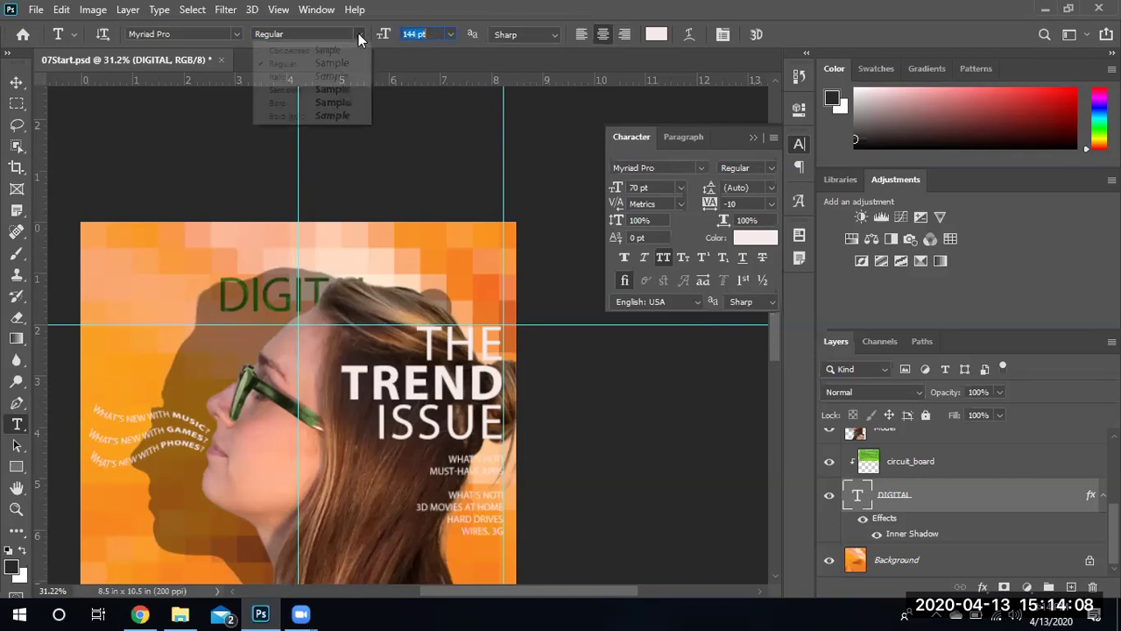
{"action": "left_click", "coordinate": [293, 102]}
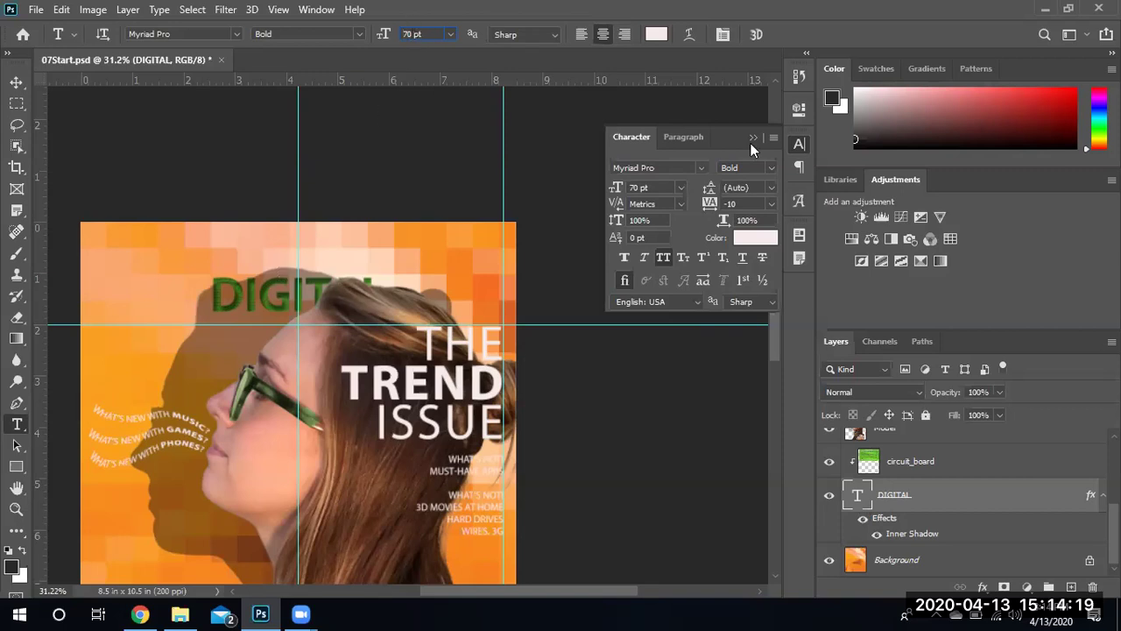
Enlarge the DIGITAL title to 144 pt and set its tracking to 50
{"action": "left_click", "coordinate": [631, 187]}
{"action": "type", "text": "144"}
{"action": "key", "text": "Return"}
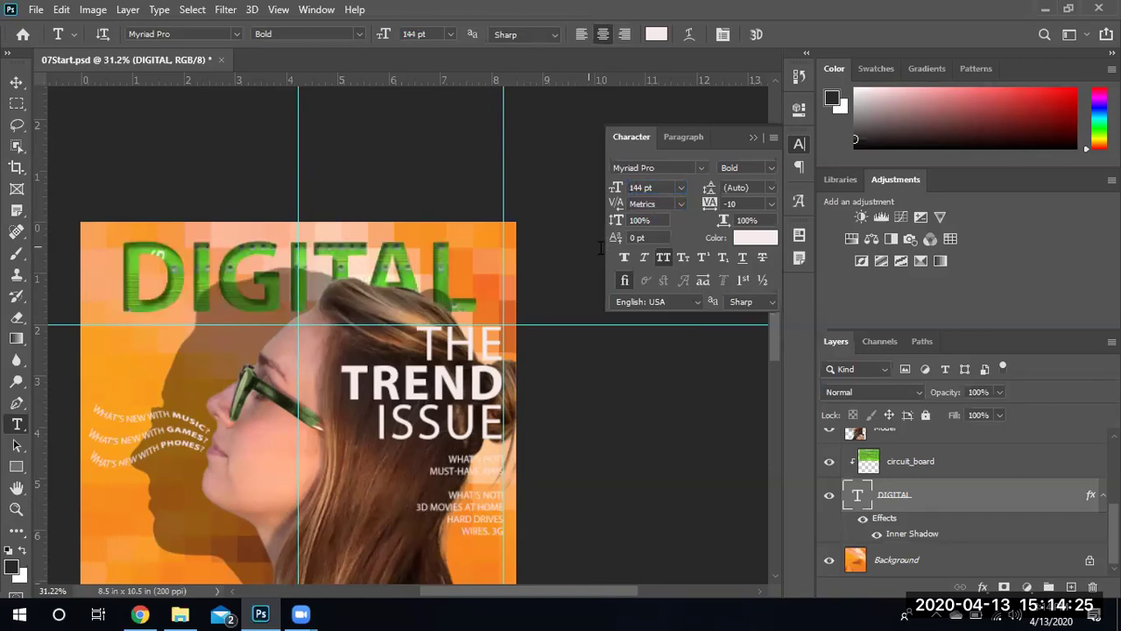
{"action": "key", "text": "Return"}
{"action": "type", "text": "50"}
{"action": "key", "text": "Return"}
{"action": "key", "text": "Return"}
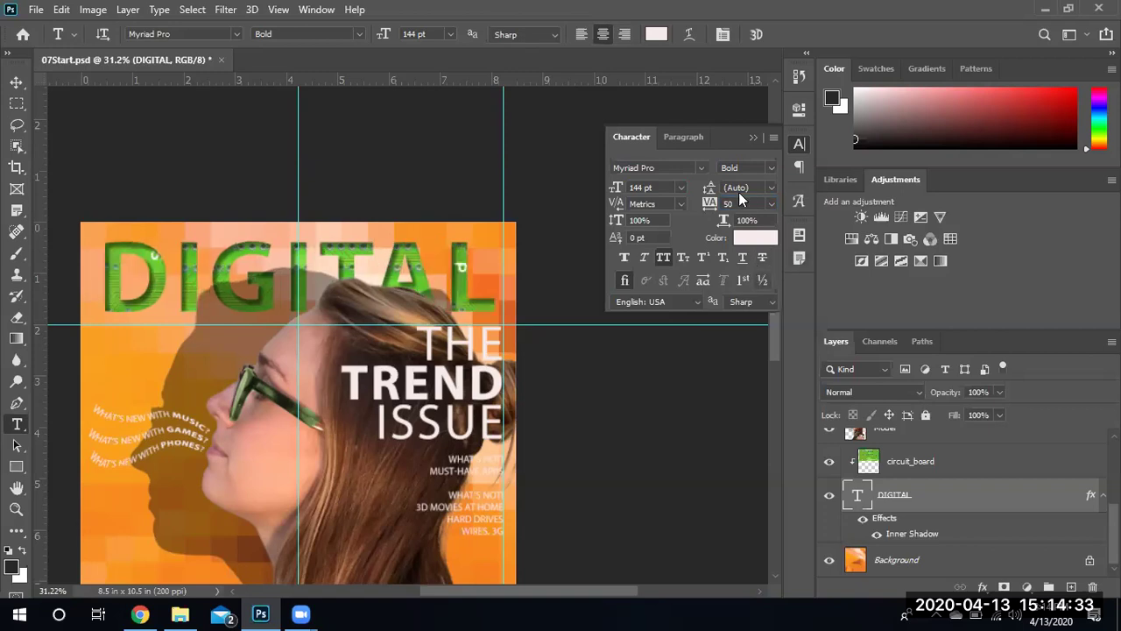
Set the DIGITAL title's horizontal scale to 104% and its tracking to 60, and collapse the character settings
{"action": "left_click", "coordinate": [712, 203]}
{"action": "type", "text": "55"}
{"action": "key", "text": "Return"}
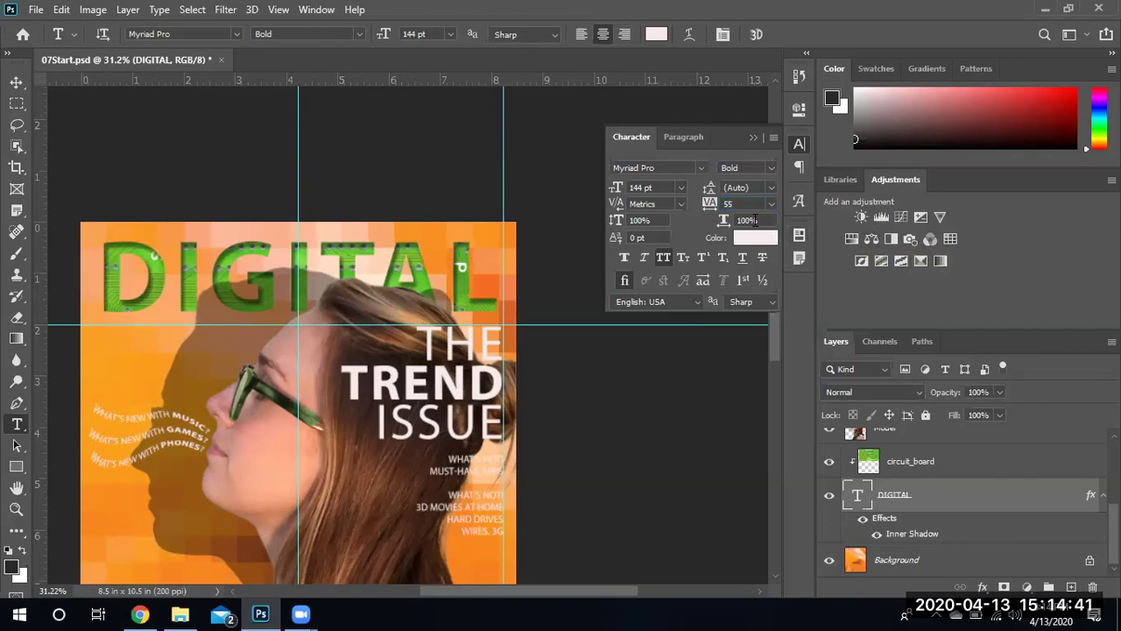
{"action": "left_click_drag", "start_coordinate": [722, 221], "coordinate": [725, 223]}
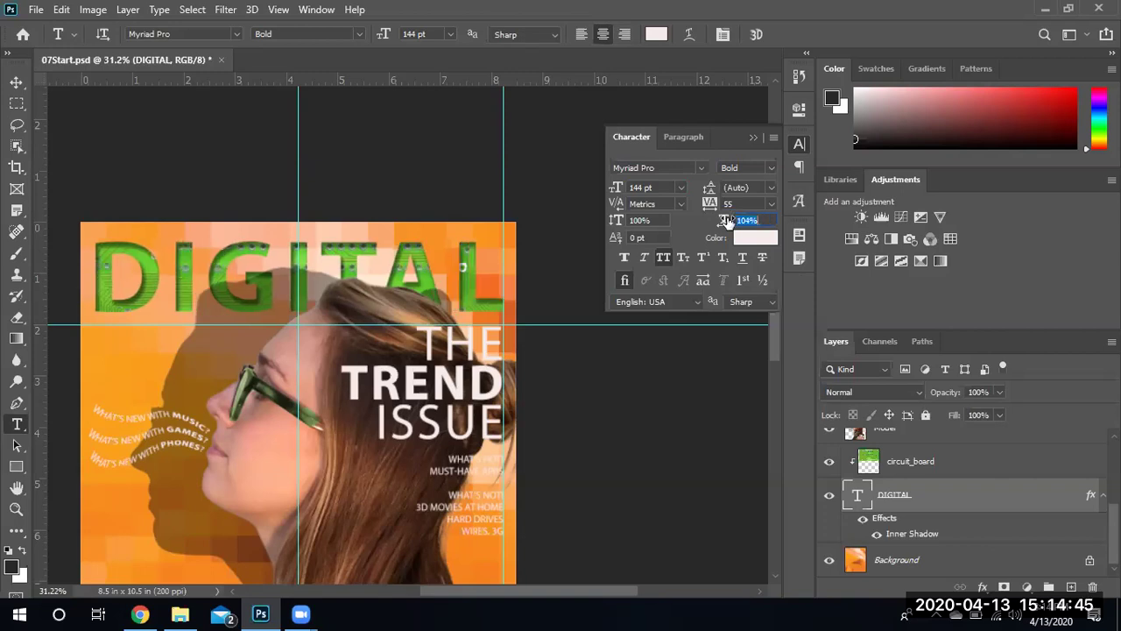
{"action": "left_click", "coordinate": [733, 204]}
{"action": "left_click", "coordinate": [714, 204]}
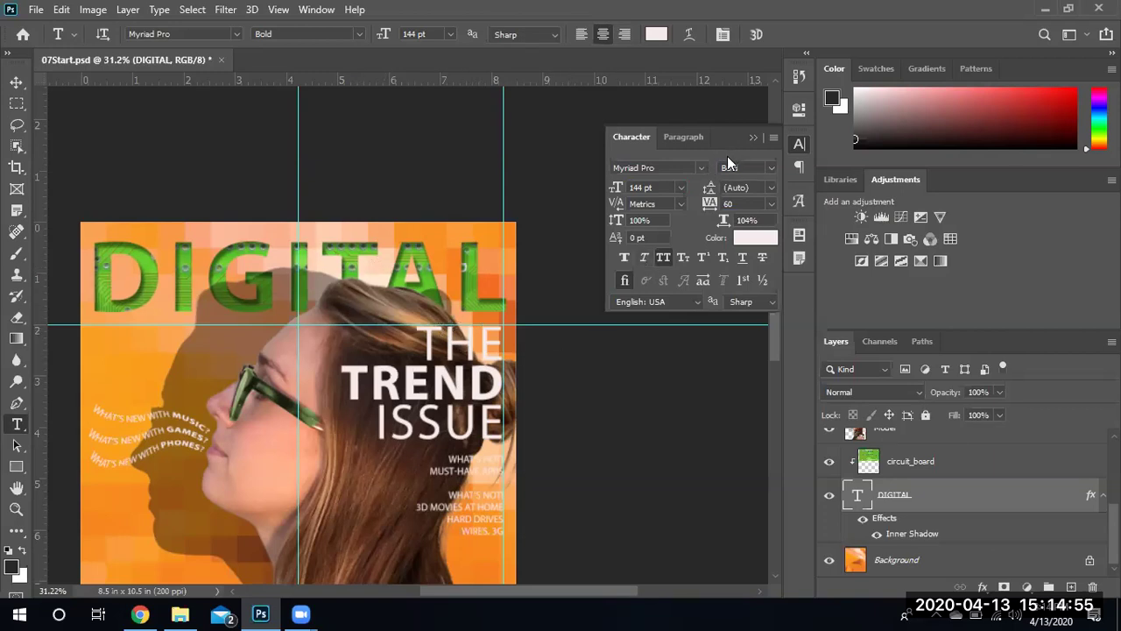
{"action": "left_click", "coordinate": [752, 138]}
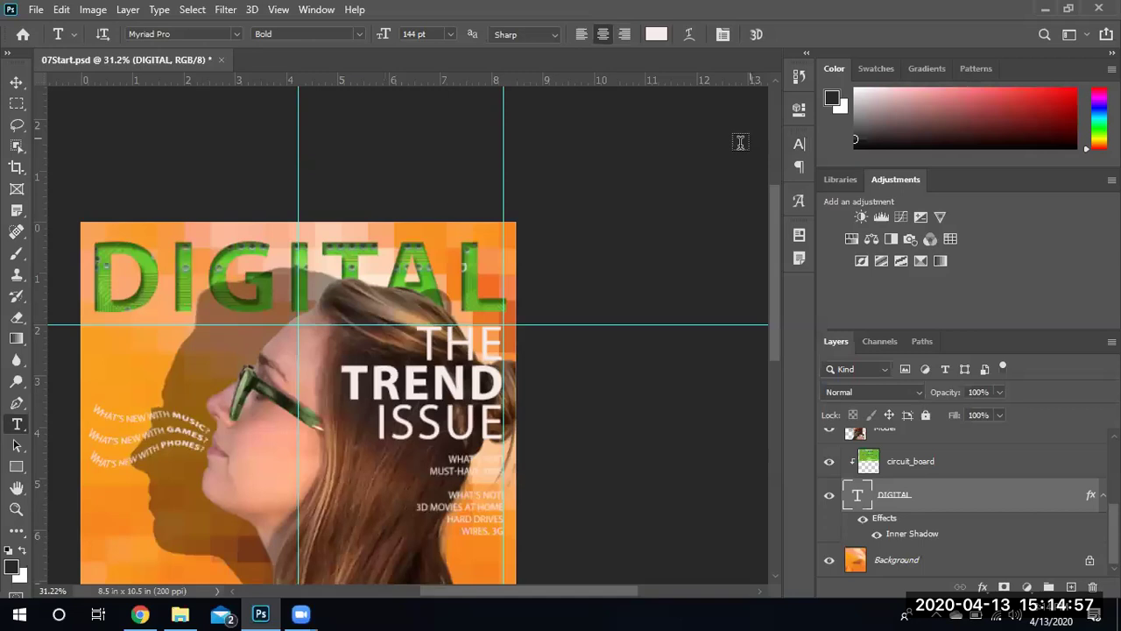
Recolor the word "TREND" with a bright green sampled from the DIGITAL title
{"action": "left_click", "coordinate": [366, 377]}
{"action": "left_click_drag", "start_coordinate": [343, 377], "coordinate": [505, 379]}
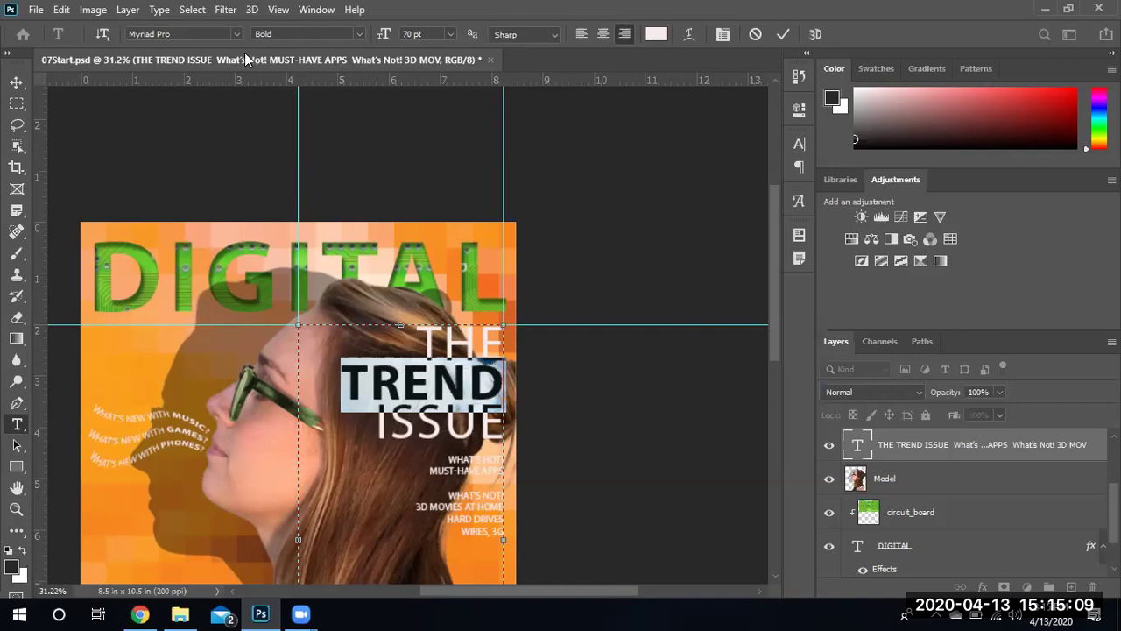
{"action": "left_click", "coordinate": [656, 34]}
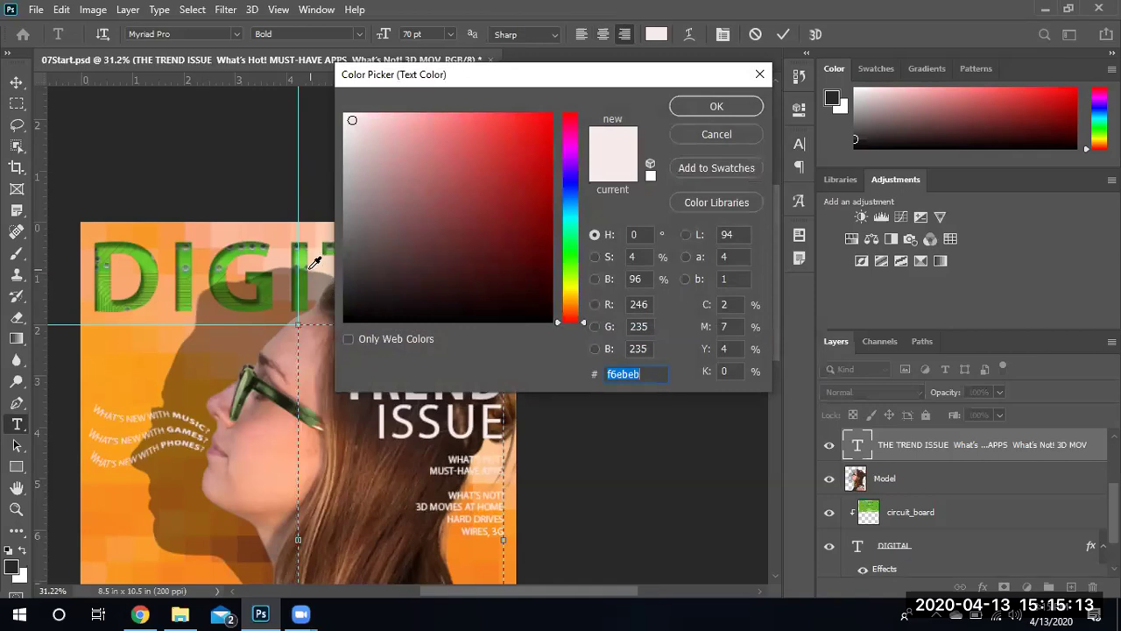
{"action": "left_click", "coordinate": [227, 259]}
{"action": "left_click", "coordinate": [716, 106]}
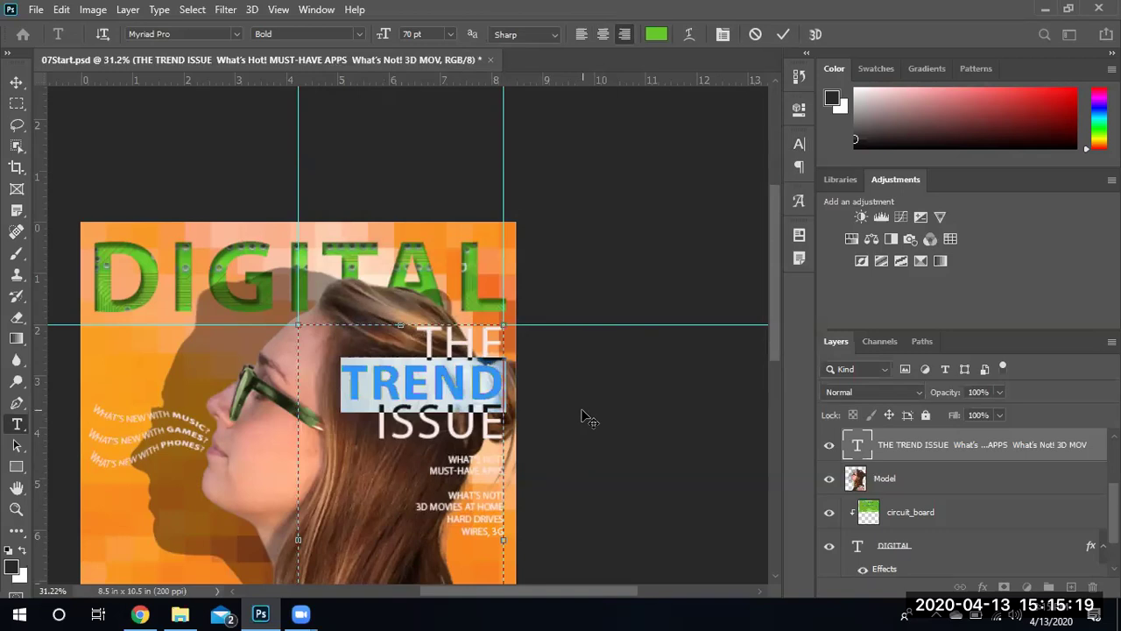
{"action": "left_click", "coordinate": [449, 361]}
Make the "WHAT'S HOT!" and "WHAT'S NOT!" headings below THE TREND ISSUE bold
{"action": "scroll", "coordinate": [429, 430], "scroll_direction": "down", "scroll_amount": 3}
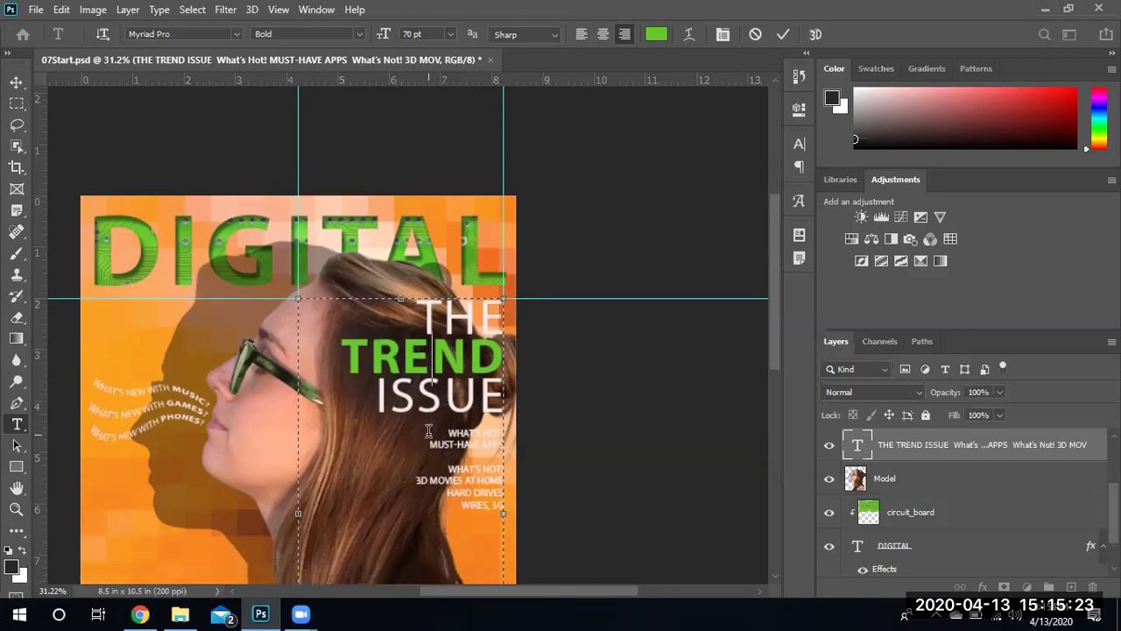
{"action": "left_click_drag", "start_coordinate": [448, 420], "coordinate": [504, 419]}
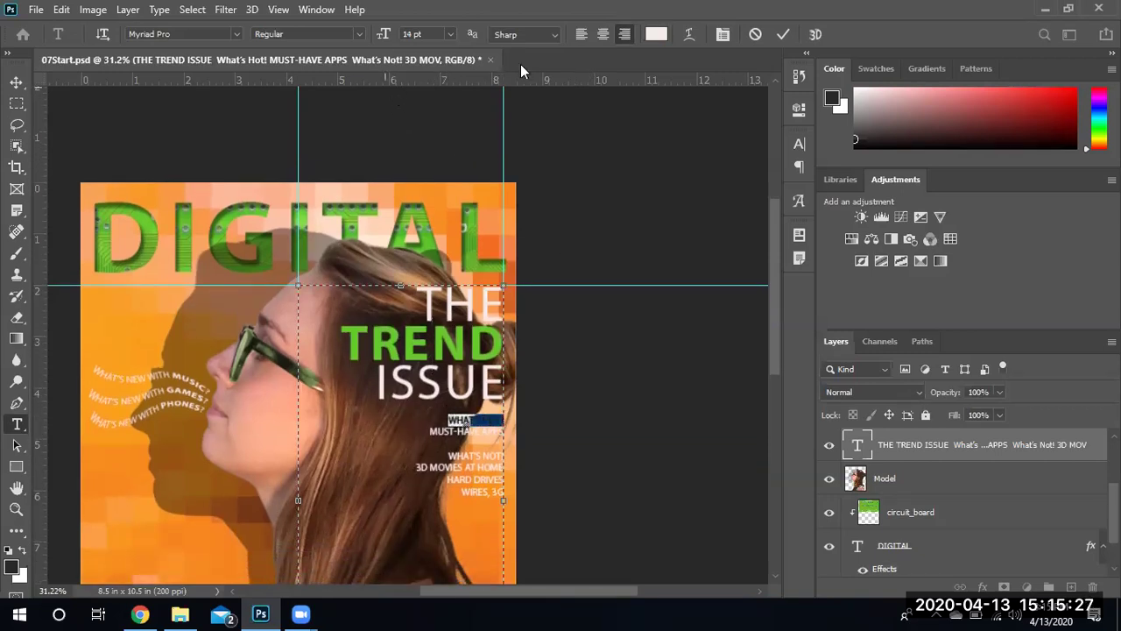
{"action": "left_click", "coordinate": [549, 36]}
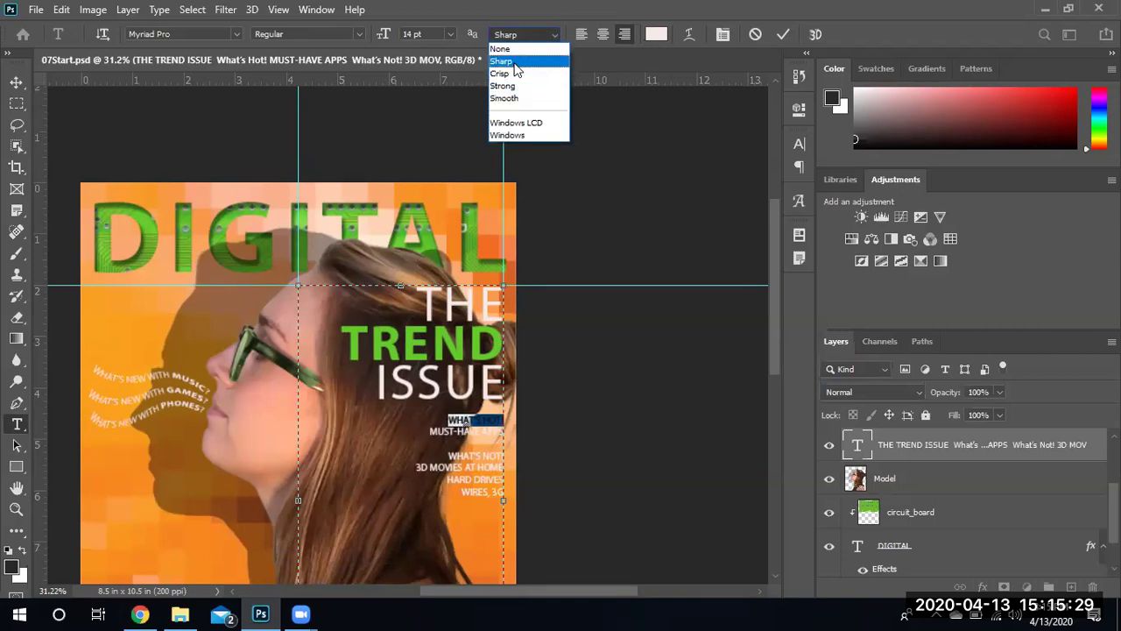
{"action": "left_click", "coordinate": [353, 30]}
{"action": "left_click", "coordinate": [355, 35]}
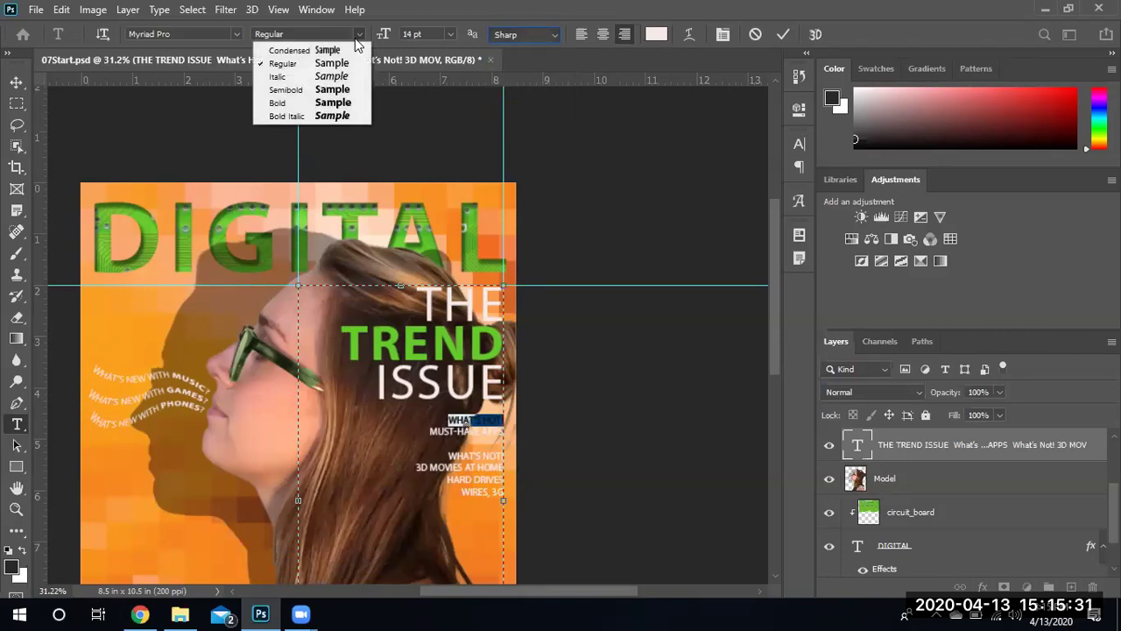
{"action": "left_click", "coordinate": [301, 103]}
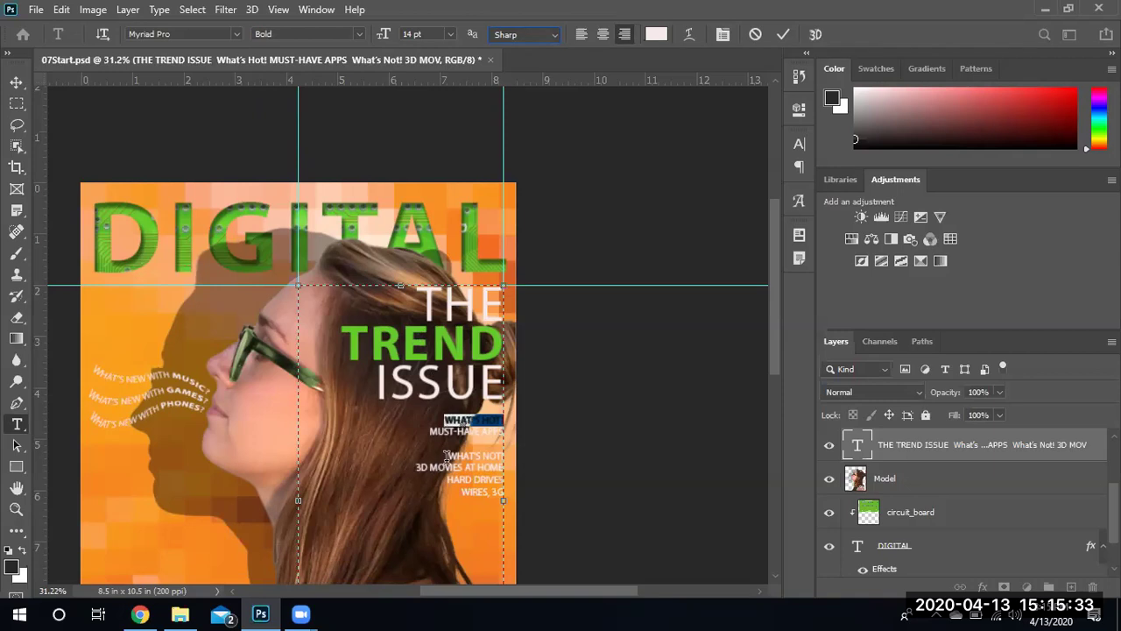
{"action": "left_click_drag", "start_coordinate": [448, 456], "coordinate": [512, 456]}
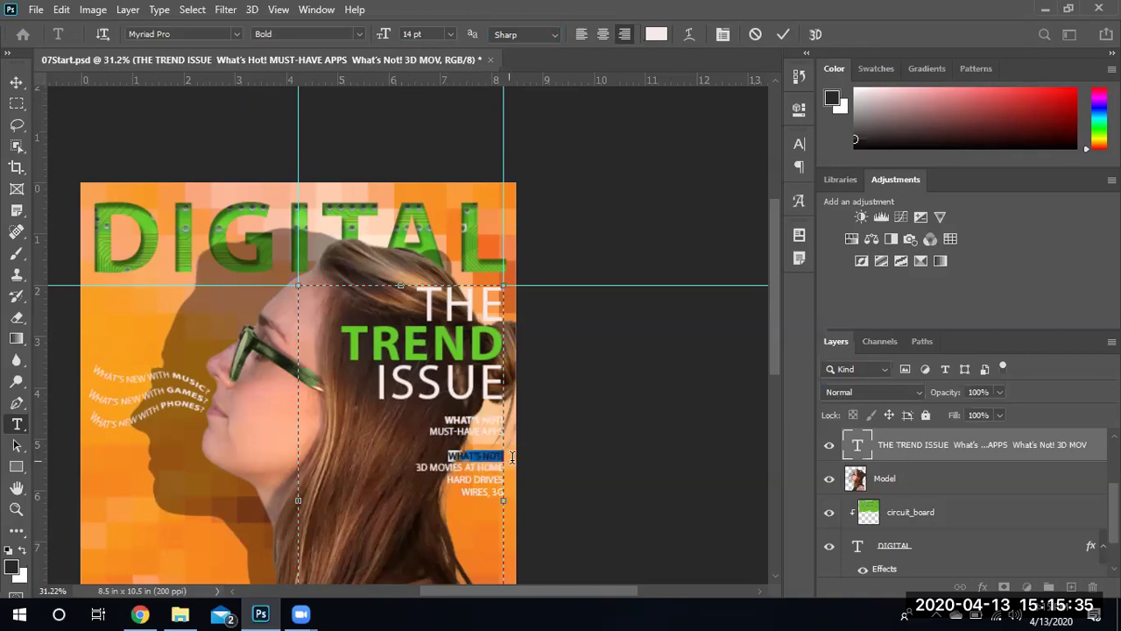
{"action": "left_click", "coordinate": [359, 39]}
{"action": "left_click", "coordinate": [306, 104]}
Format all the lines from "WHAT'S HOT!" to "WIRES, 3G" in Myriad Pro Regular at 22 pt
{"action": "left_click_drag", "start_coordinate": [445, 419], "coordinate": [506, 496]}
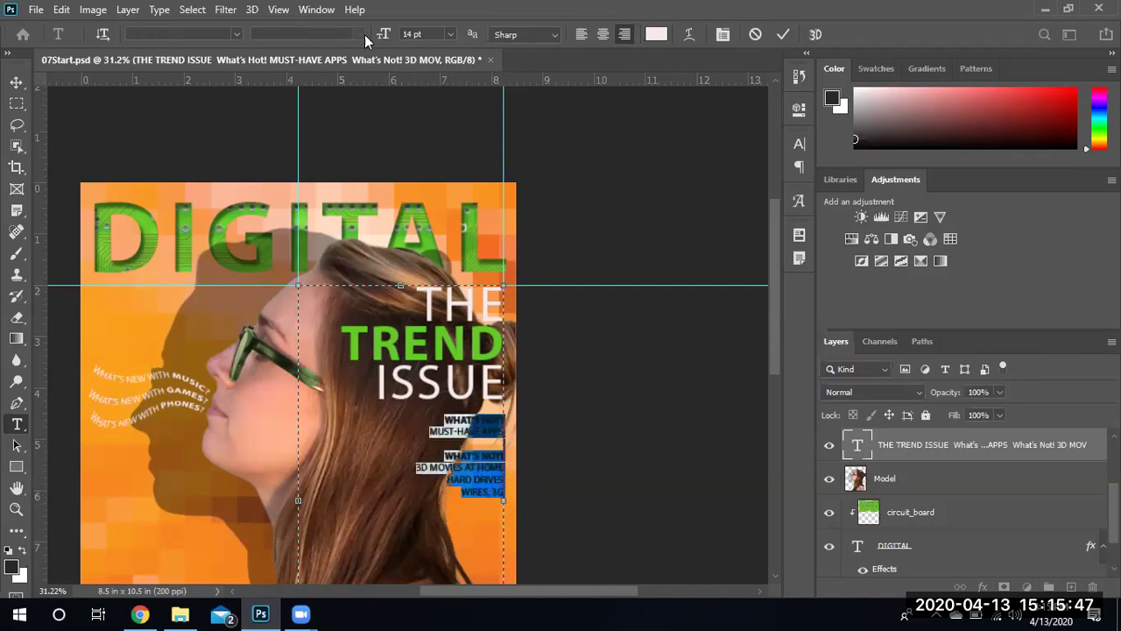
{"action": "type", "text": "22"}
{"action": "left_click", "coordinate": [237, 34]}
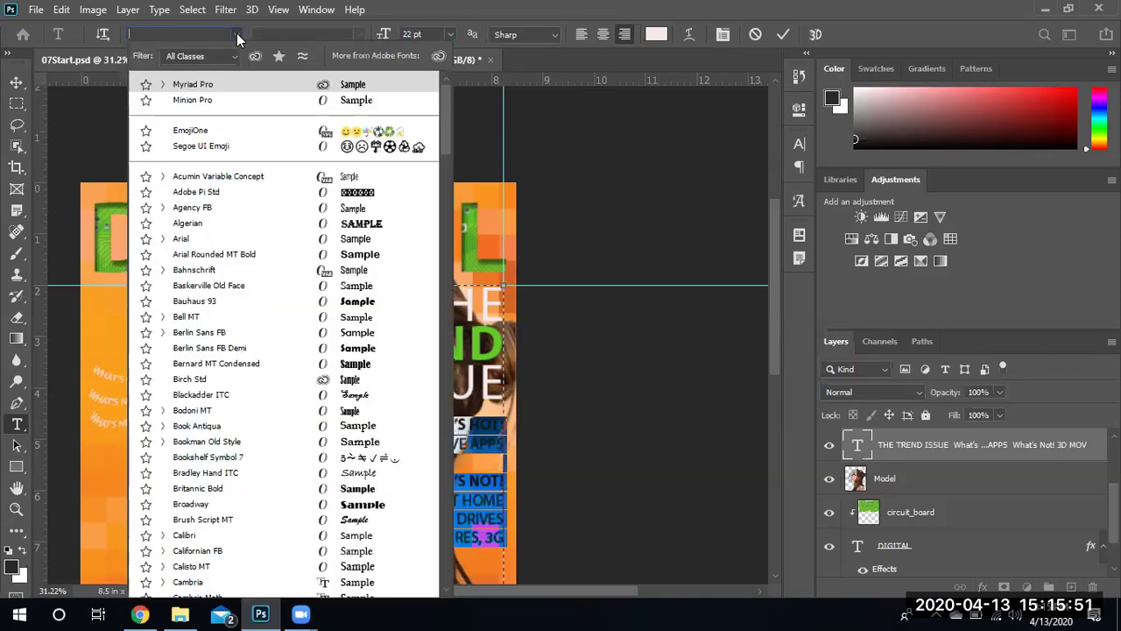
{"action": "left_click", "coordinate": [163, 85]}
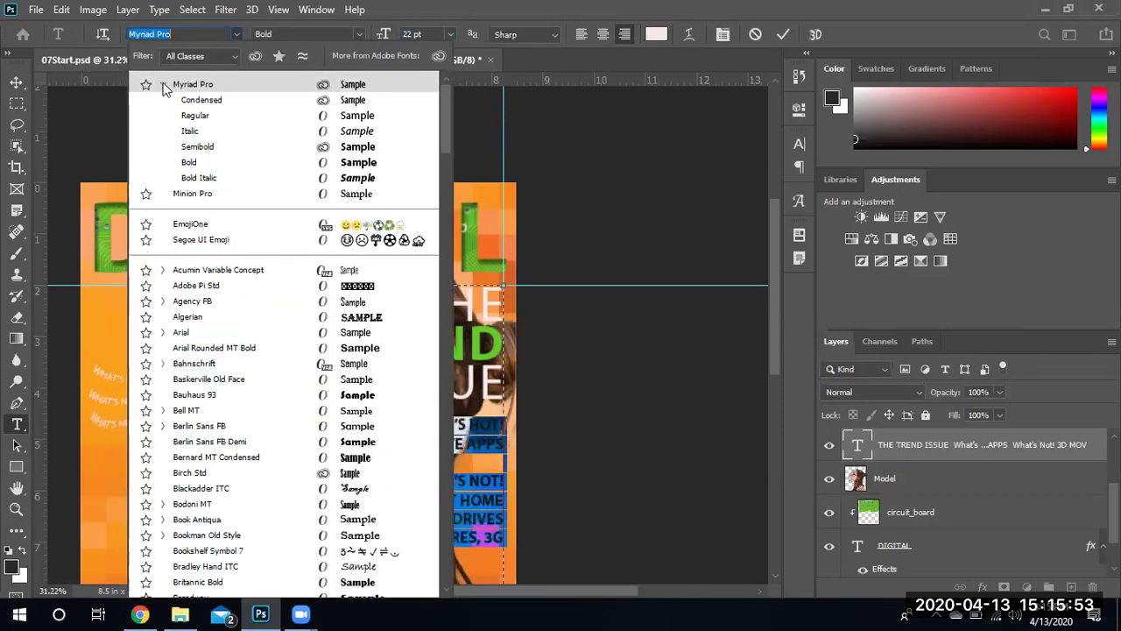
{"action": "left_click", "coordinate": [197, 120]}
{"action": "left_click", "coordinate": [354, 452]}
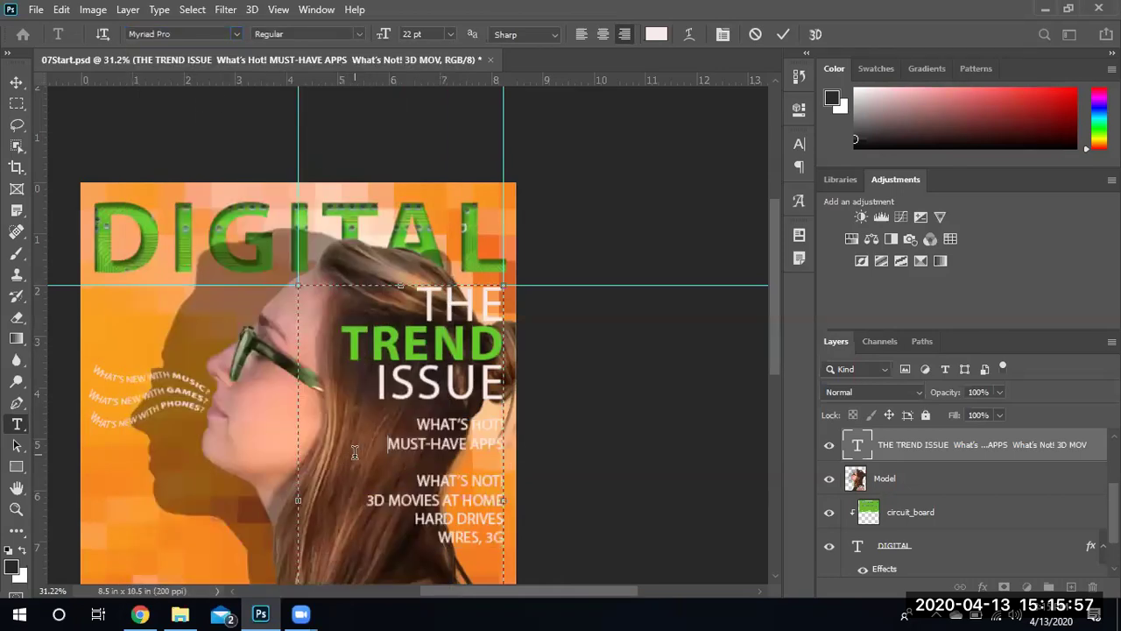
Apply the Bold style to the 22 pt "WHAT'S HOT!" and "WHAT'S NOT!" headings
{"action": "left_click_drag", "start_coordinate": [432, 423], "coordinate": [507, 425]}
{"action": "left_click", "coordinate": [361, 34]}
{"action": "left_click", "coordinate": [314, 100]}
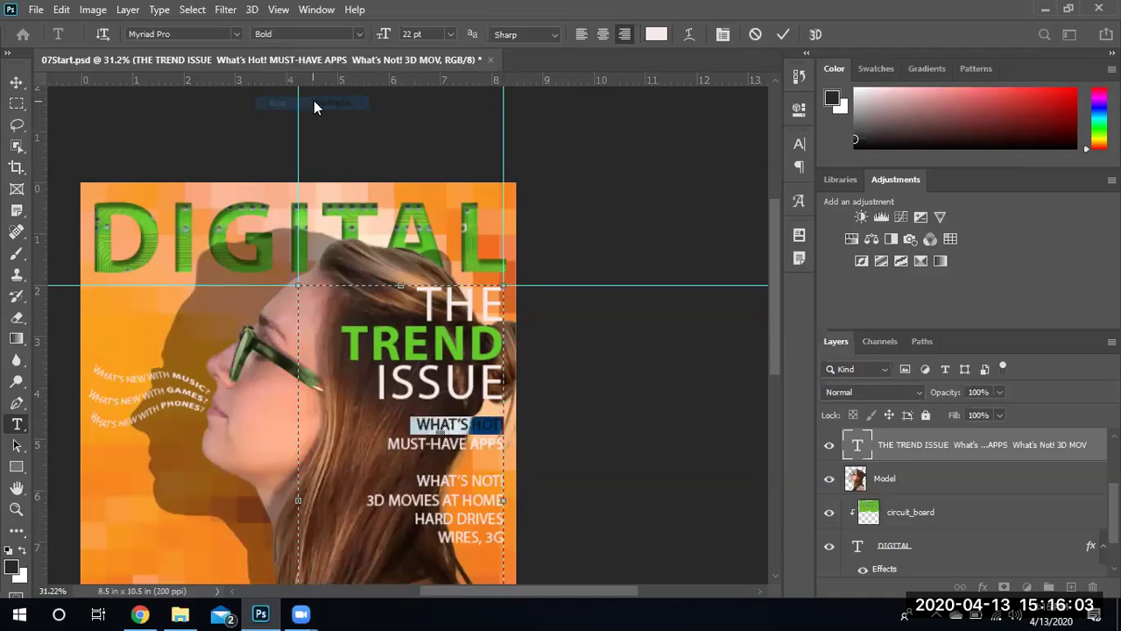
{"action": "left_click_drag", "start_coordinate": [415, 480], "coordinate": [508, 481]}
{"action": "left_click", "coordinate": [357, 35]}
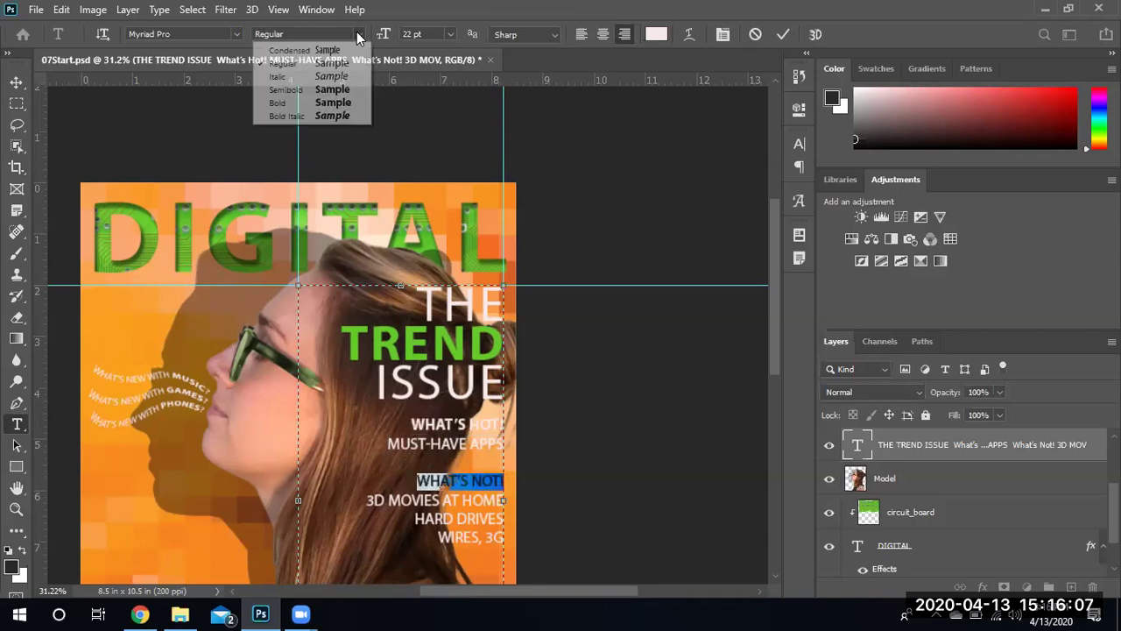
{"action": "left_click", "coordinate": [315, 103]}
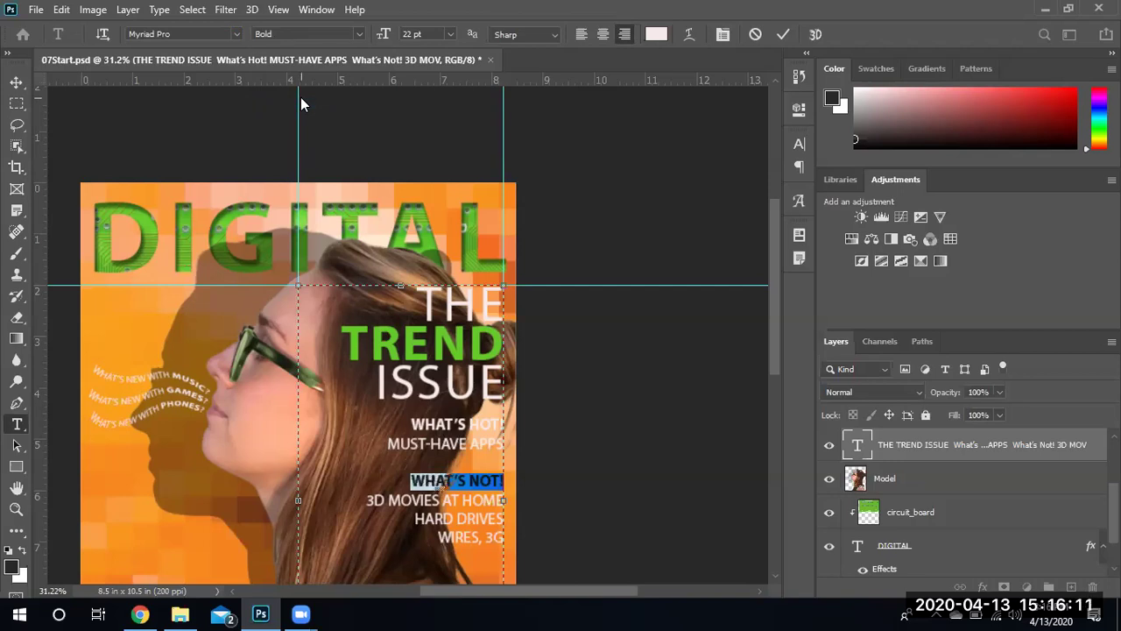
Set the leading of the What's Hot and What's Not lines to 28 pt and commit the text edits
{"action": "left_click_drag", "start_coordinate": [407, 438], "coordinate": [505, 538]}
{"action": "left_click", "coordinate": [393, 424]}
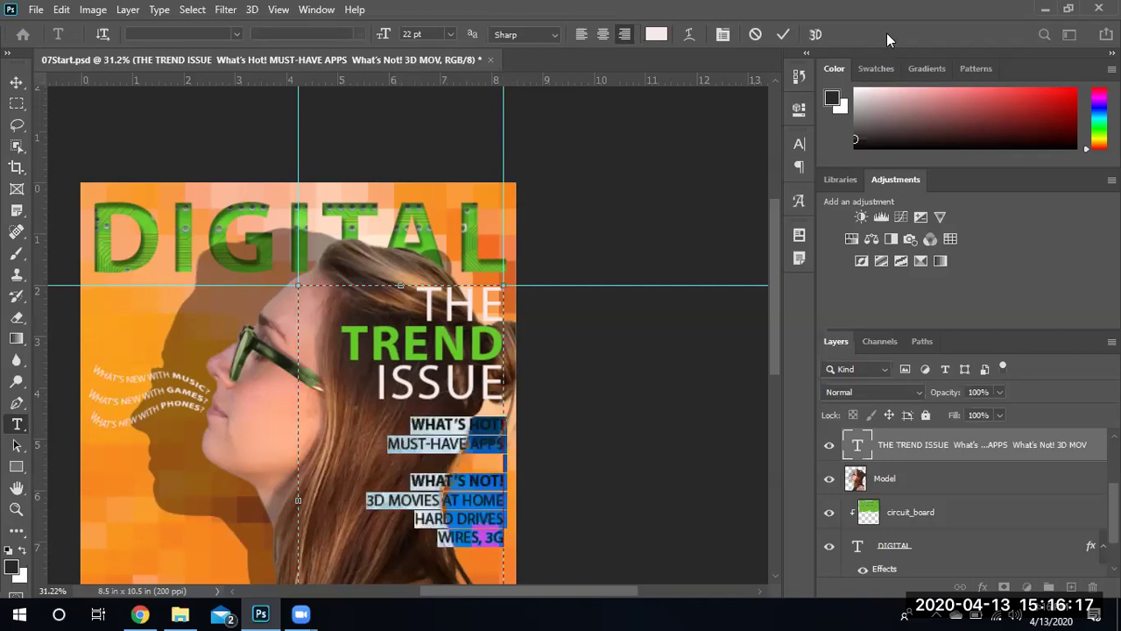
{"action": "left_click", "coordinate": [724, 34]}
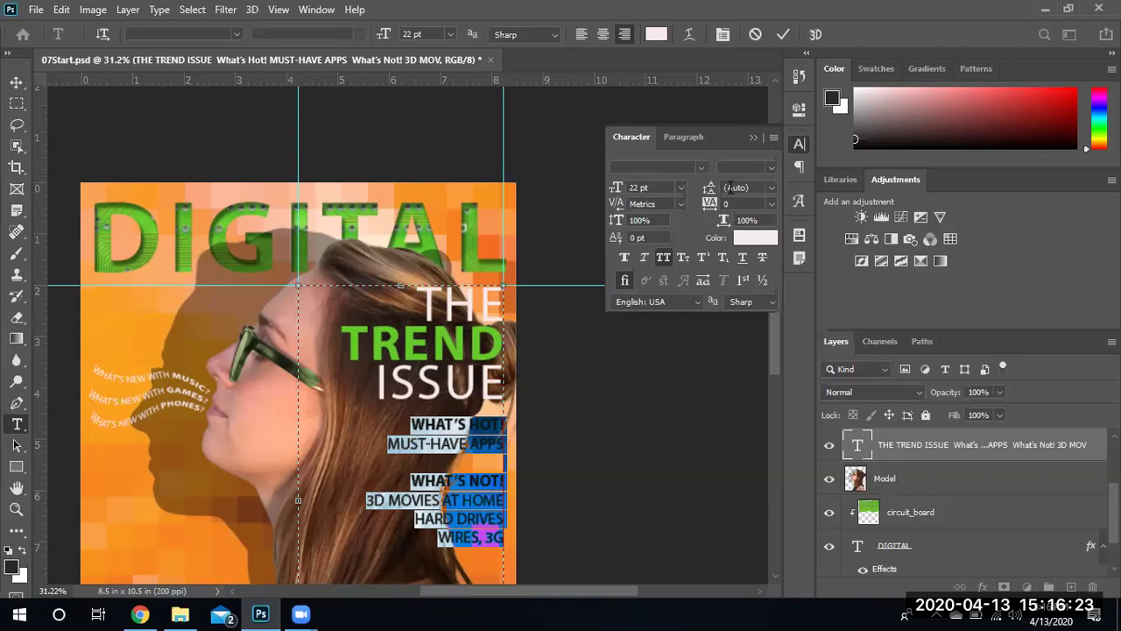
{"action": "left_click", "coordinate": [736, 188]}
{"action": "type", "text": "28"}
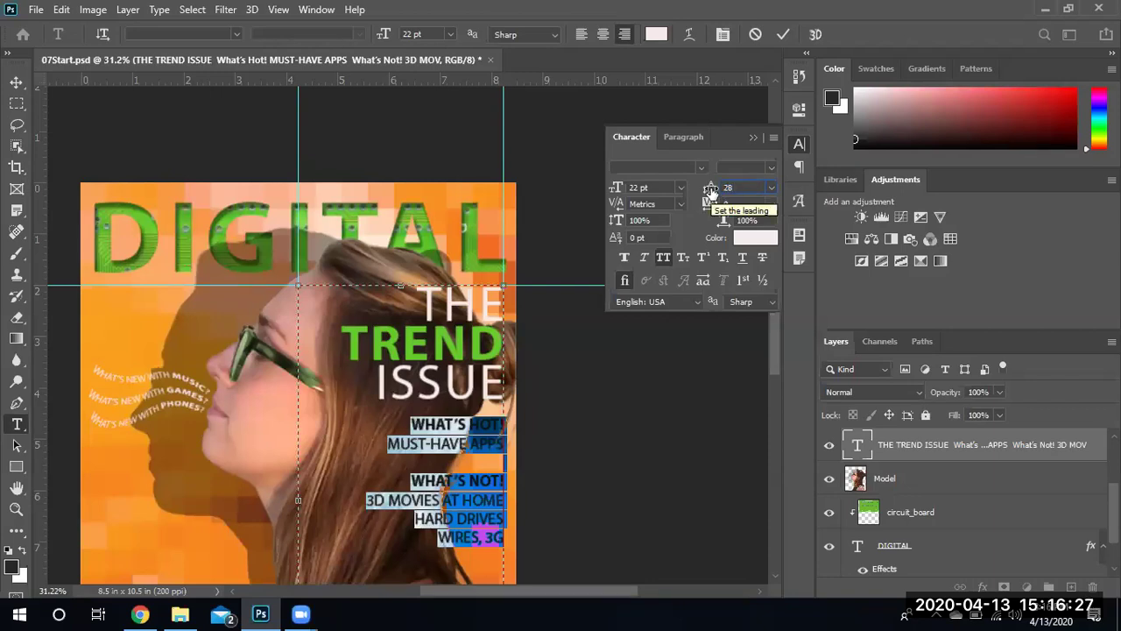
{"action": "key", "text": "Tab"}
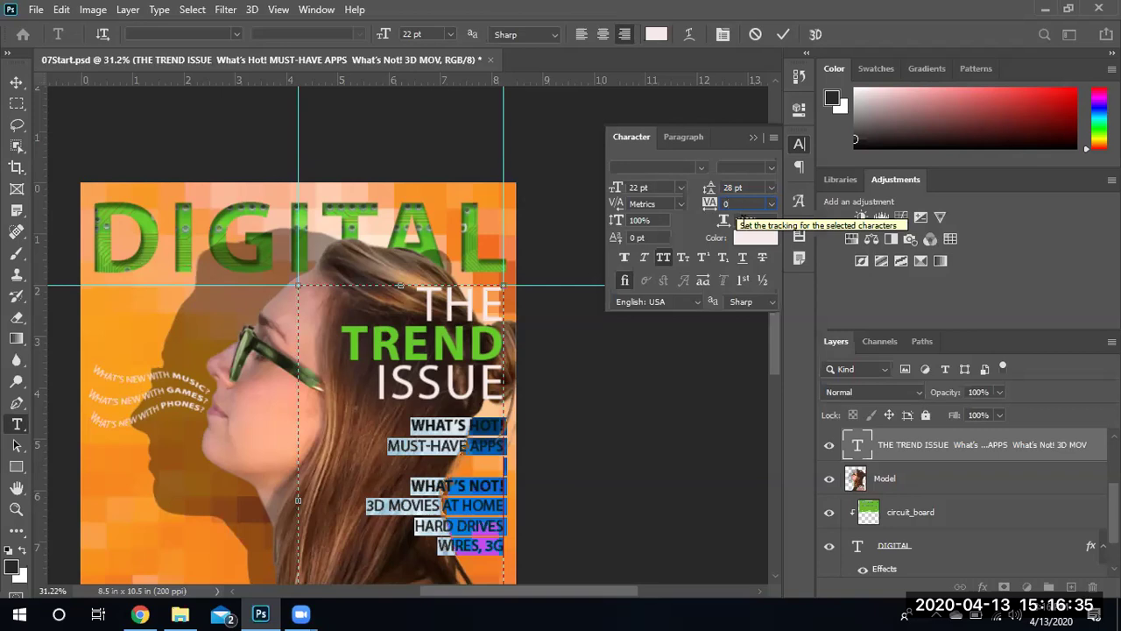
{"action": "left_click", "coordinate": [665, 258]}
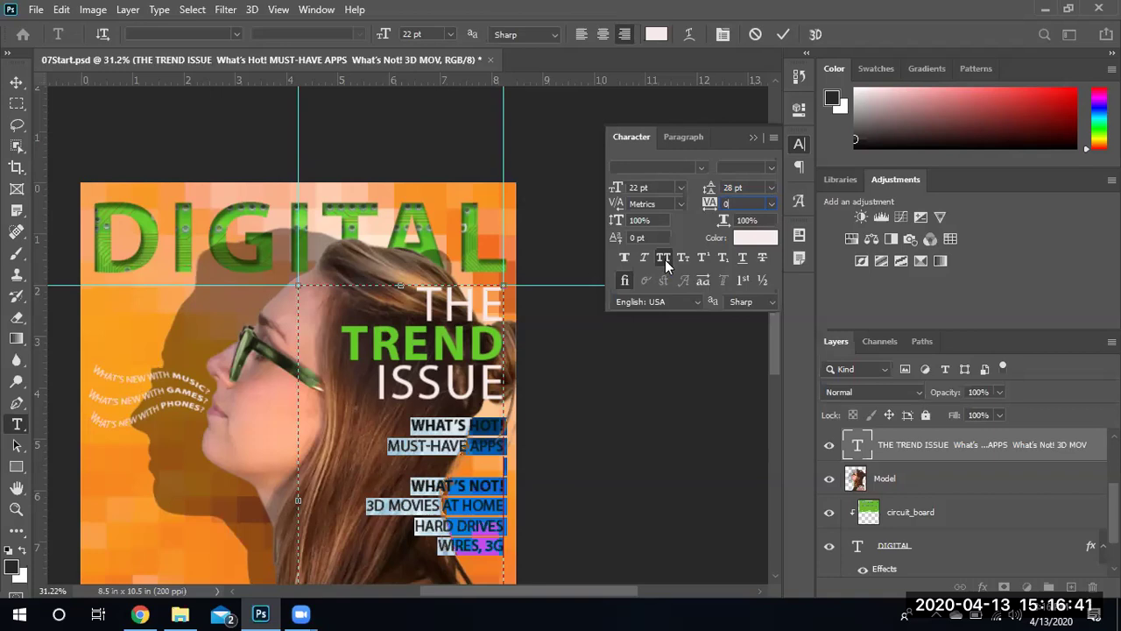
{"action": "left_click", "coordinate": [752, 138]}
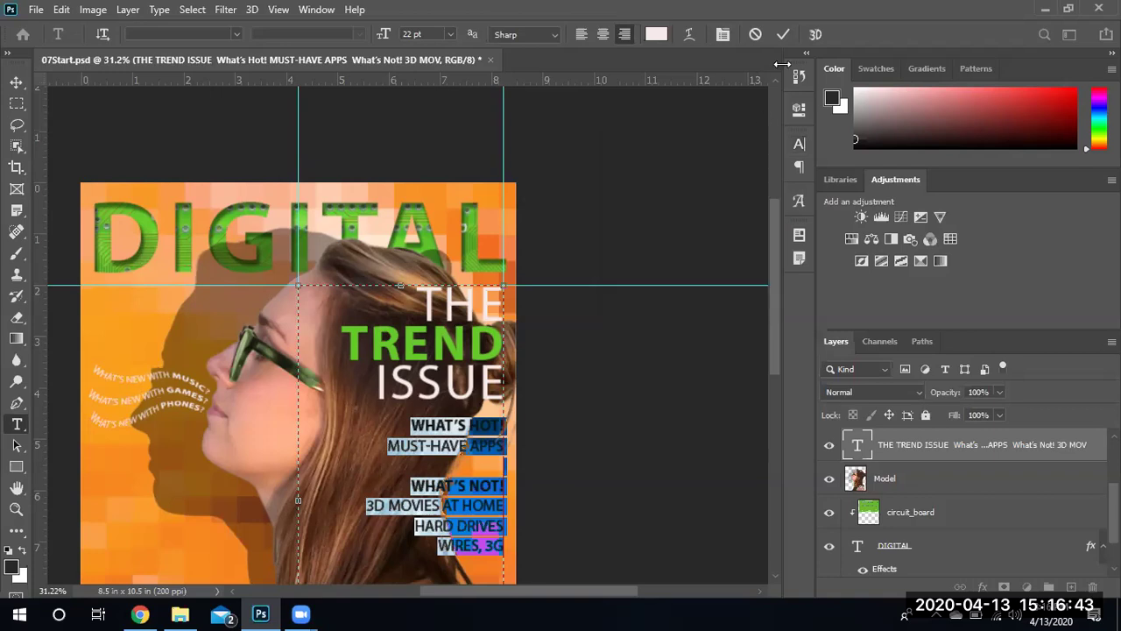
{"action": "left_click", "coordinate": [784, 35]}
{"action": "left_click", "coordinate": [572, 394]}
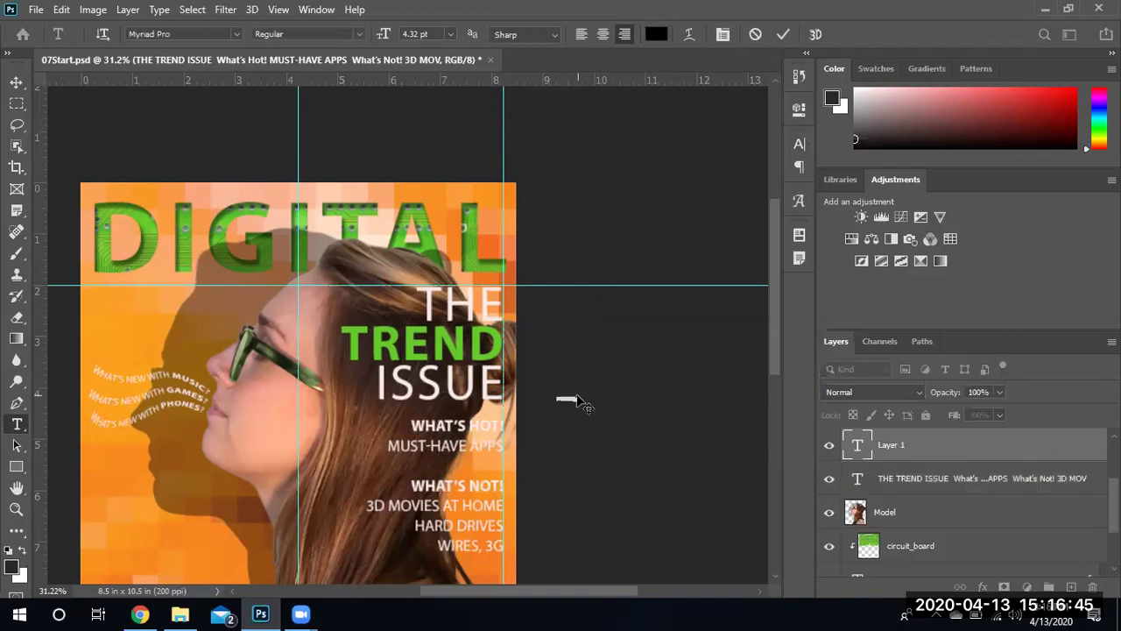
{"action": "scroll", "coordinate": [587, 405], "scroll_direction": "down", "scroll_amount": 1}
{"action": "scroll", "coordinate": [587, 405], "scroll_direction": "down", "scroll_amount": 1}
{"action": "scroll", "coordinate": [587, 405], "scroll_direction": "down", "scroll_amount": 6}
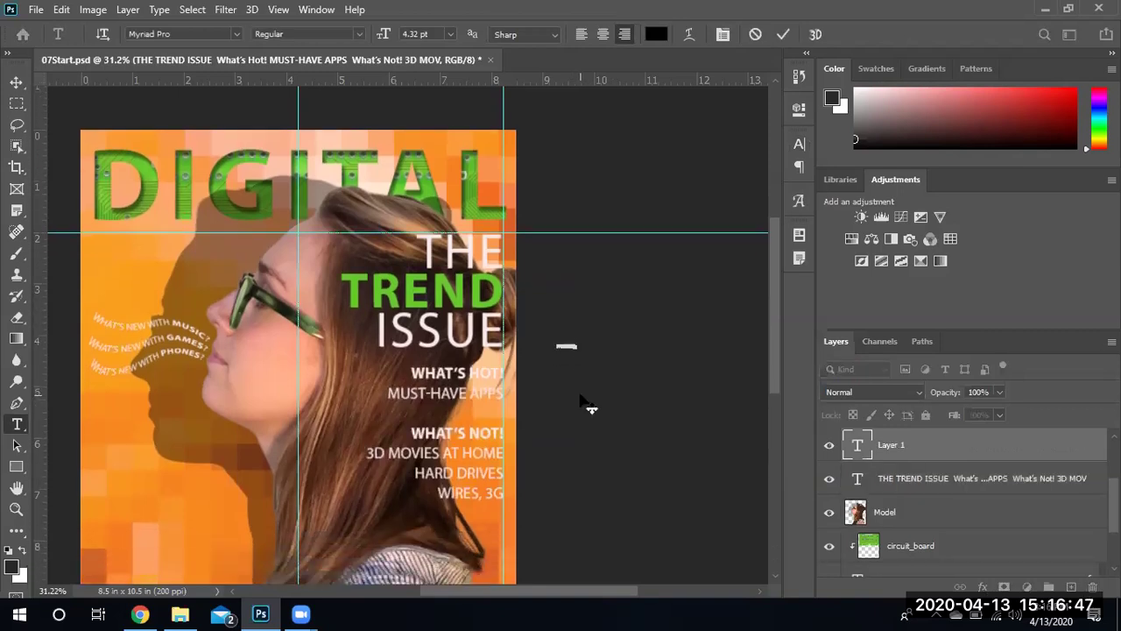
{"action": "scroll", "coordinate": [585, 403], "scroll_direction": "down", "scroll_amount": 3}
{"action": "scroll", "coordinate": [586, 402], "scroll_direction": "up", "scroll_amount": 6}
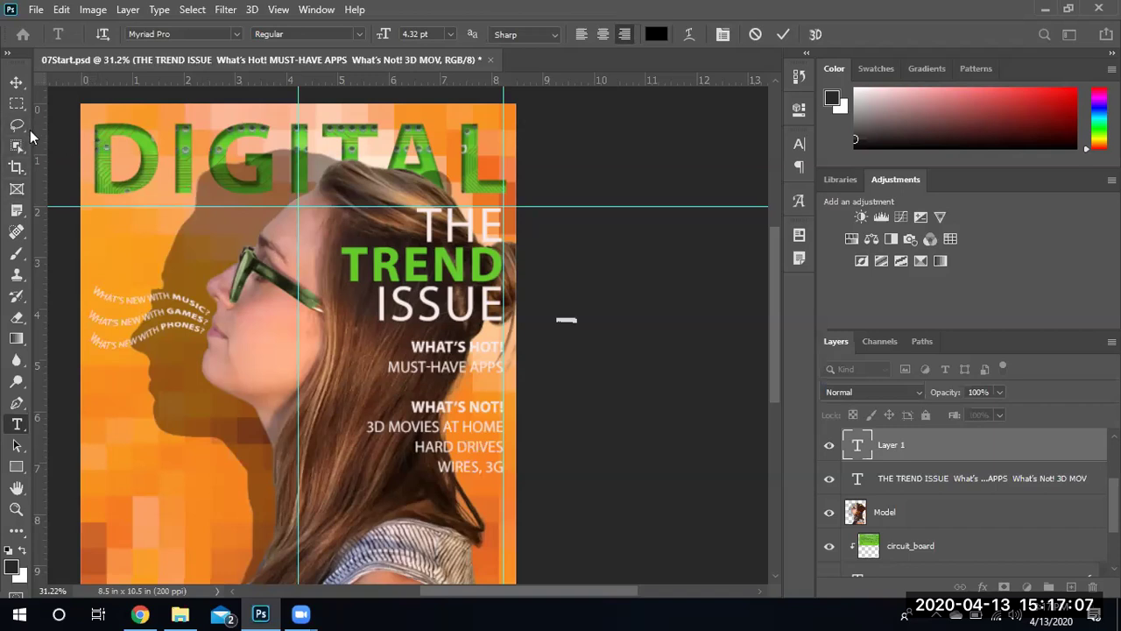
{"action": "left_click", "coordinate": [19, 104]}
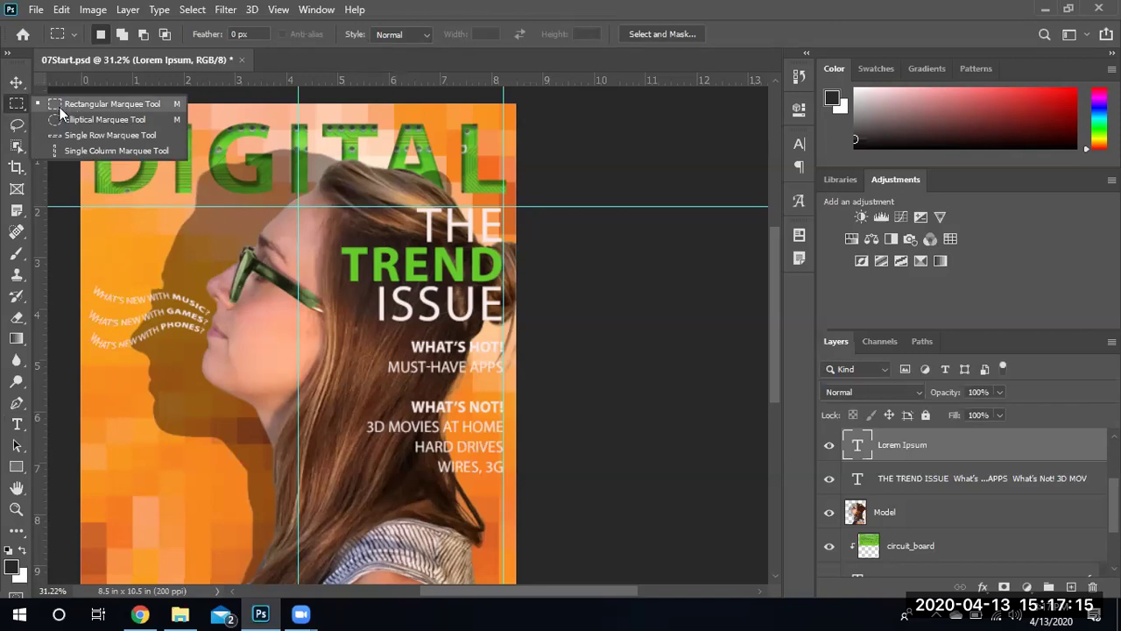
{"action": "left_click", "coordinate": [22, 154]}
{"action": "left_click", "coordinate": [22, 154]}
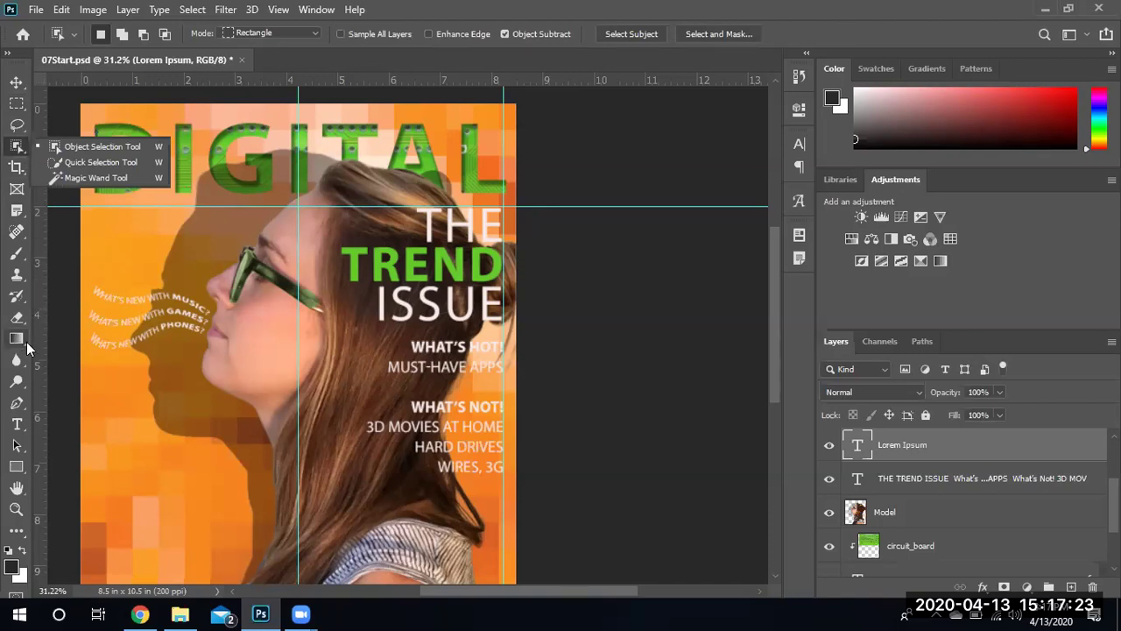
{"action": "left_click", "coordinate": [25, 278]}
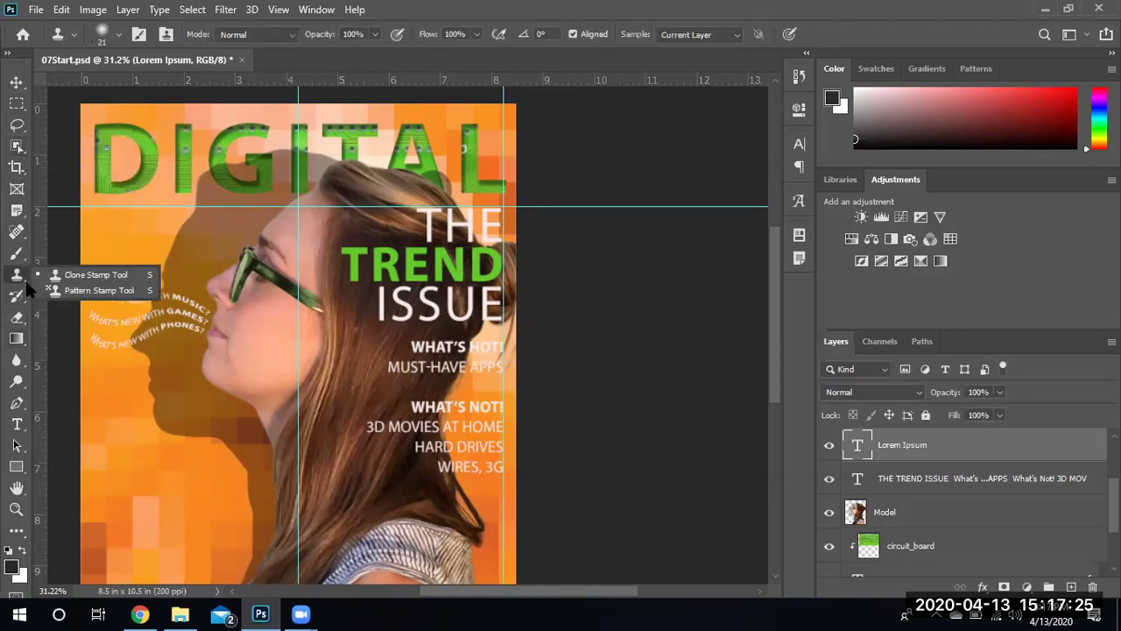
{"action": "left_click", "coordinate": [24, 298]}
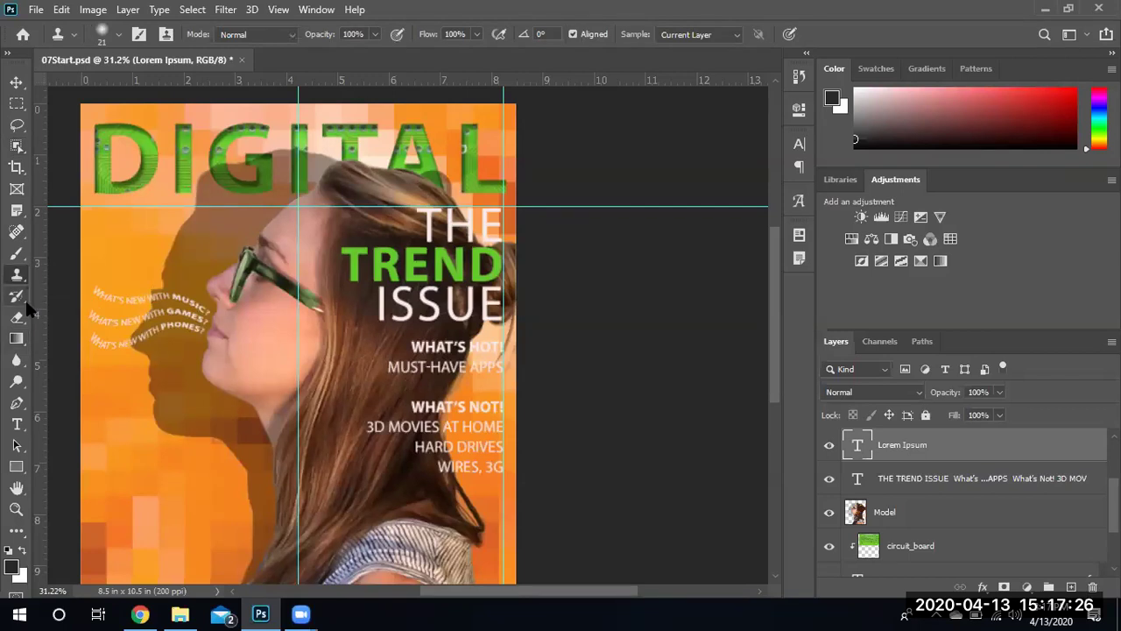
{"action": "left_click", "coordinate": [24, 210]}
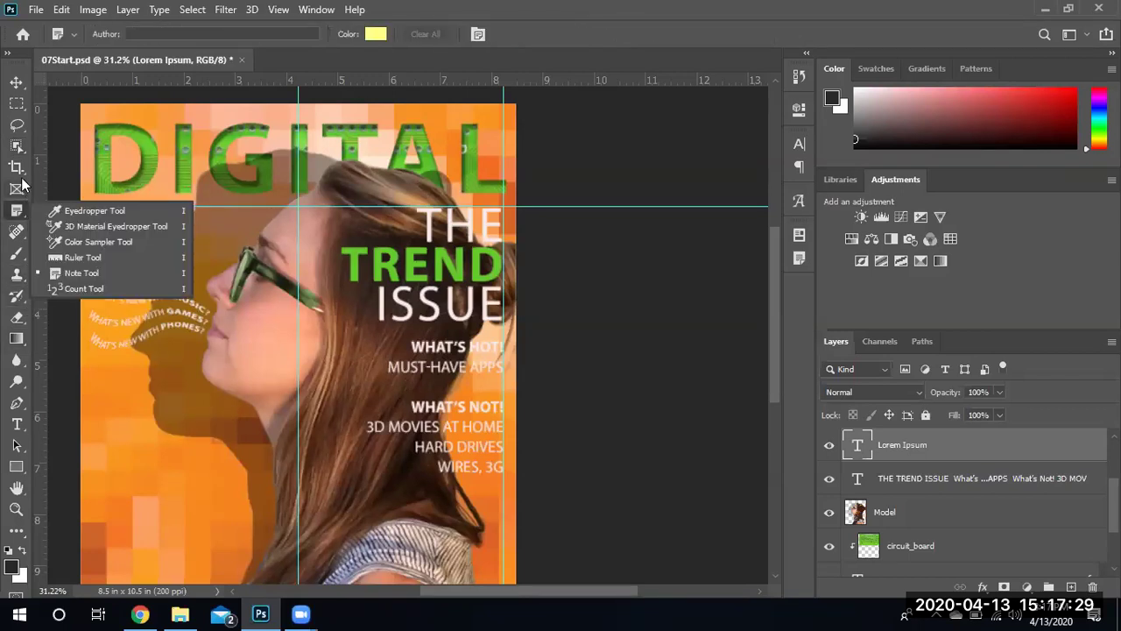
{"action": "left_click", "coordinate": [22, 172]}
{"action": "left_click", "coordinate": [23, 151]}
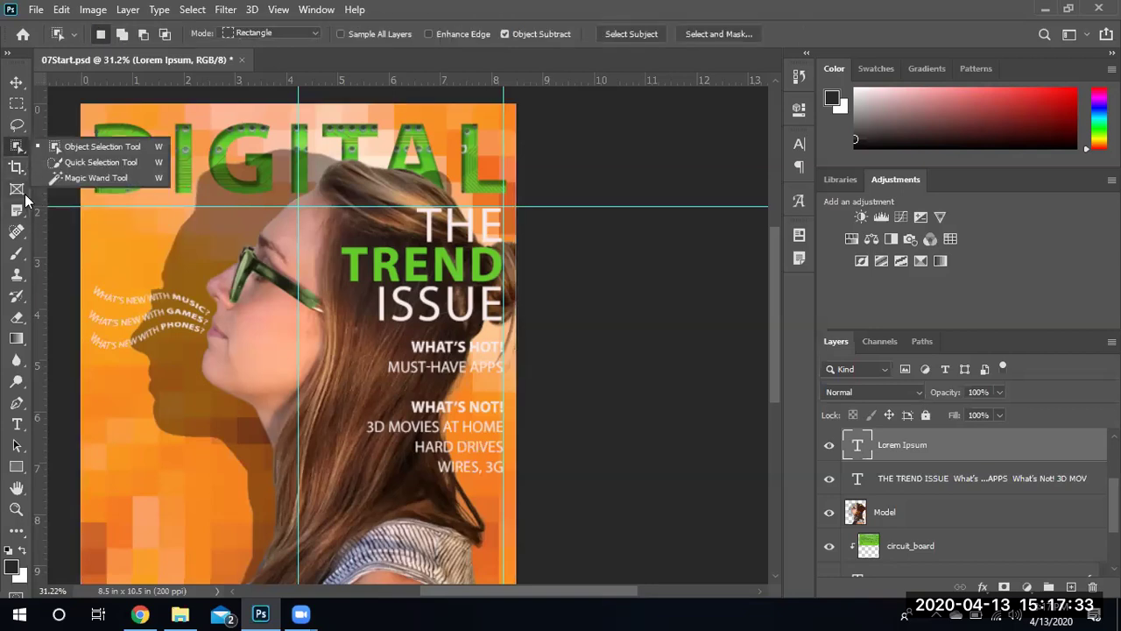
{"action": "left_click", "coordinate": [22, 191]}
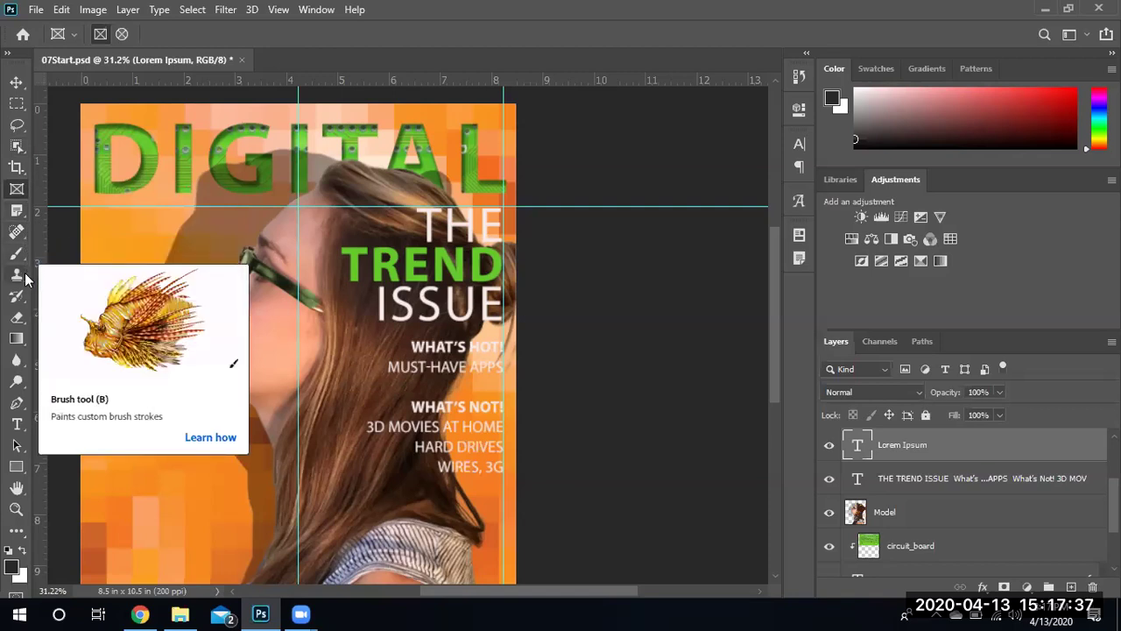
{"action": "left_click", "coordinate": [25, 345]}
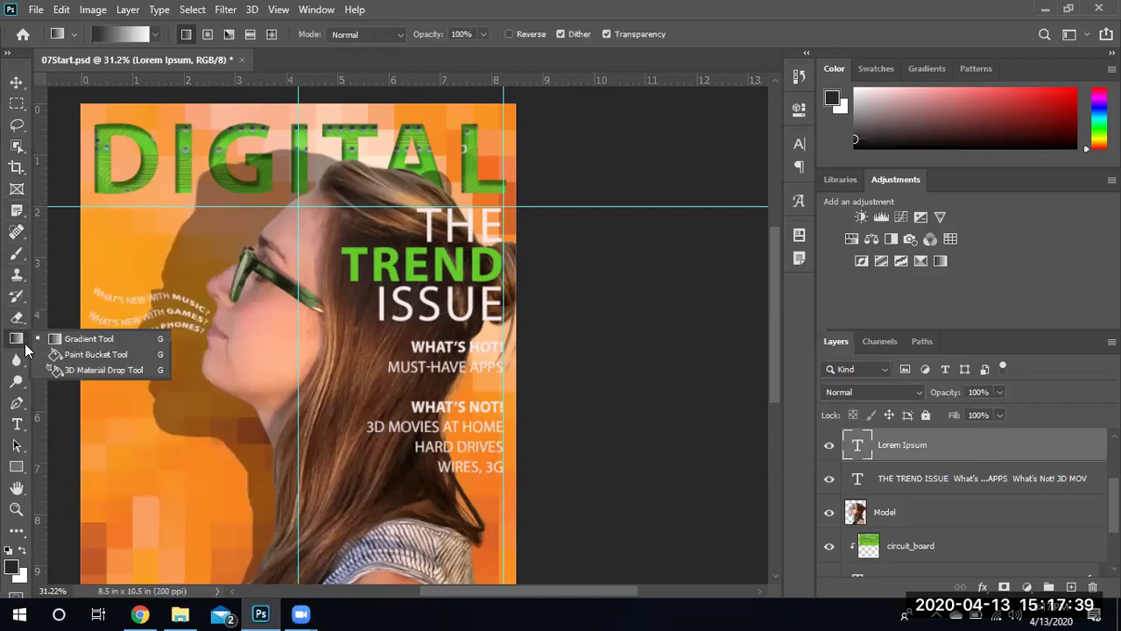
{"action": "left_click", "coordinate": [25, 371]}
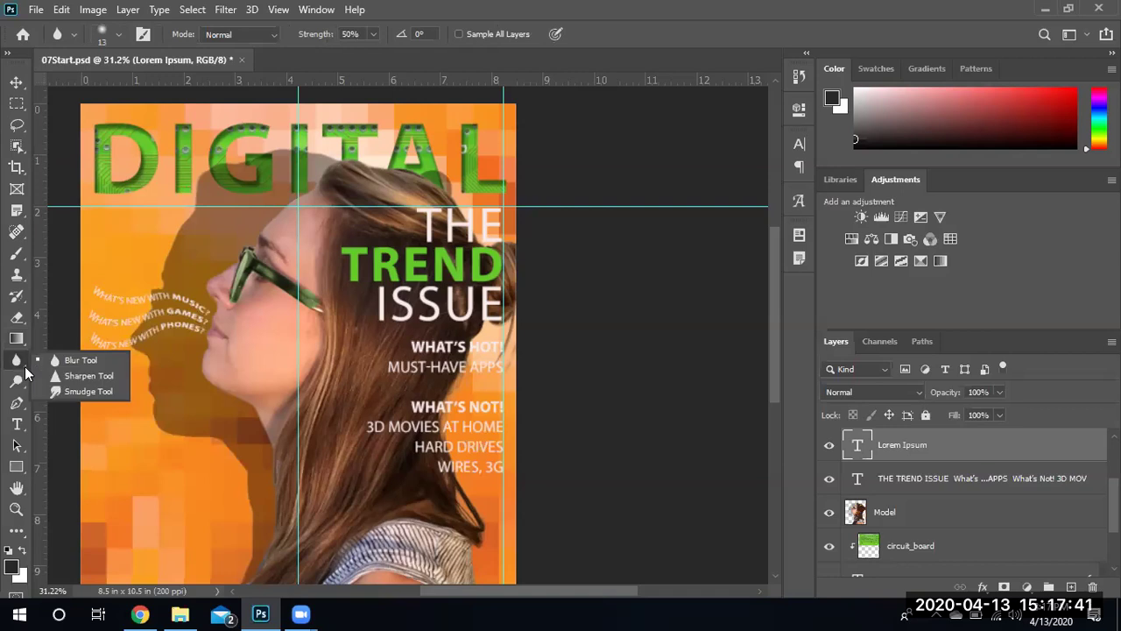
{"action": "left_click", "coordinate": [24, 381]}
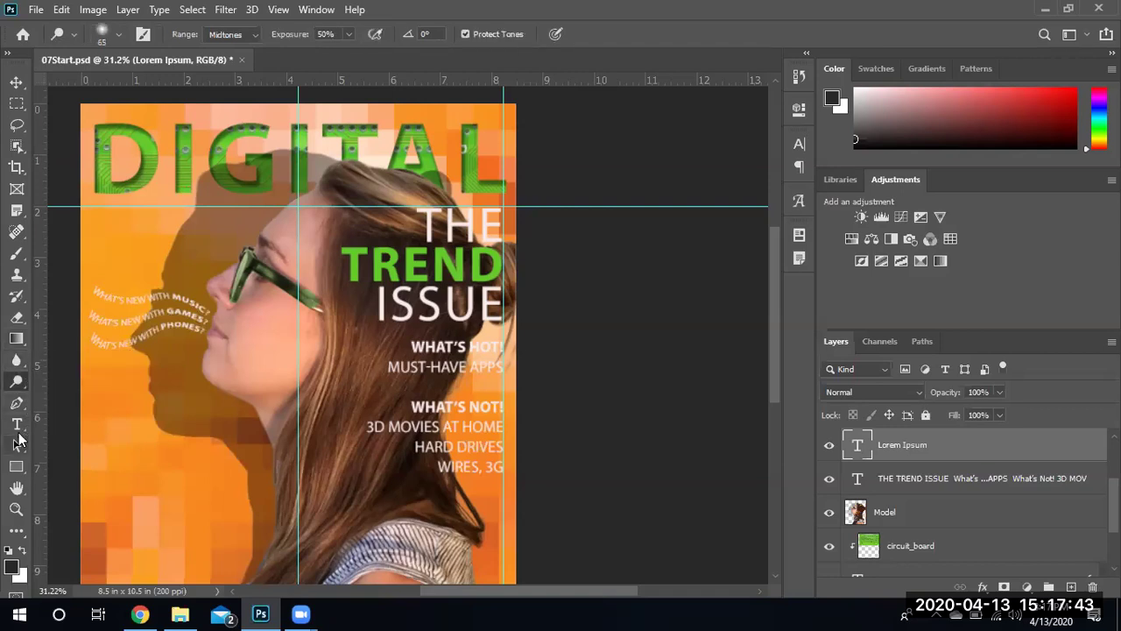
Draw a dark-filled rectangle about 87 by 199 px over the upper part of the letter L in DIGITAL
{"action": "left_click", "coordinate": [25, 471]}
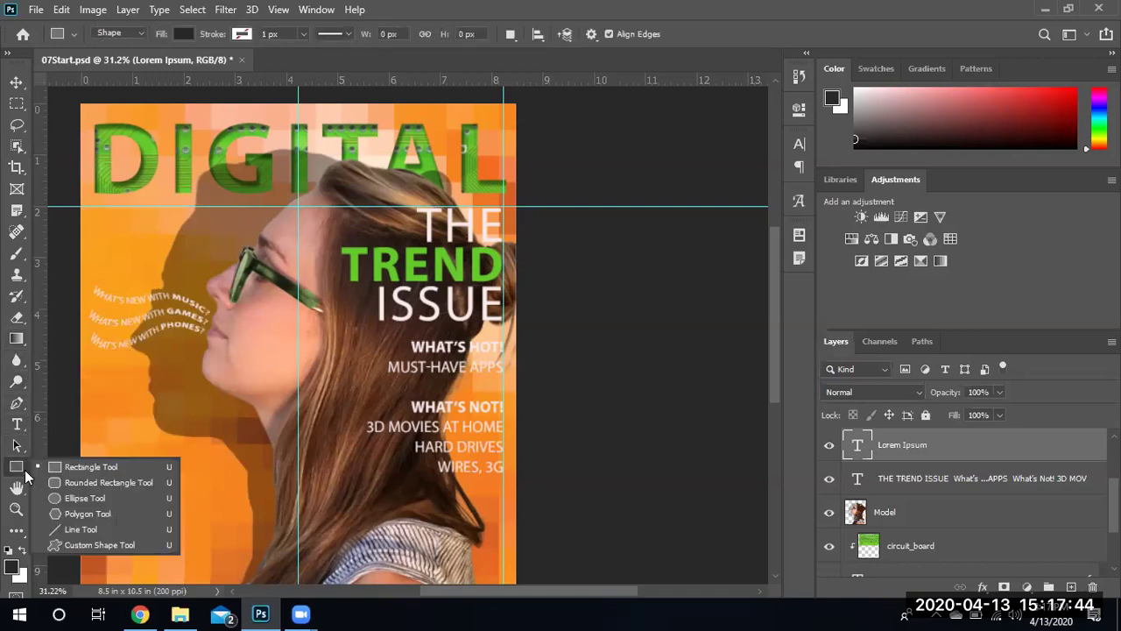
{"action": "left_click", "coordinate": [90, 468]}
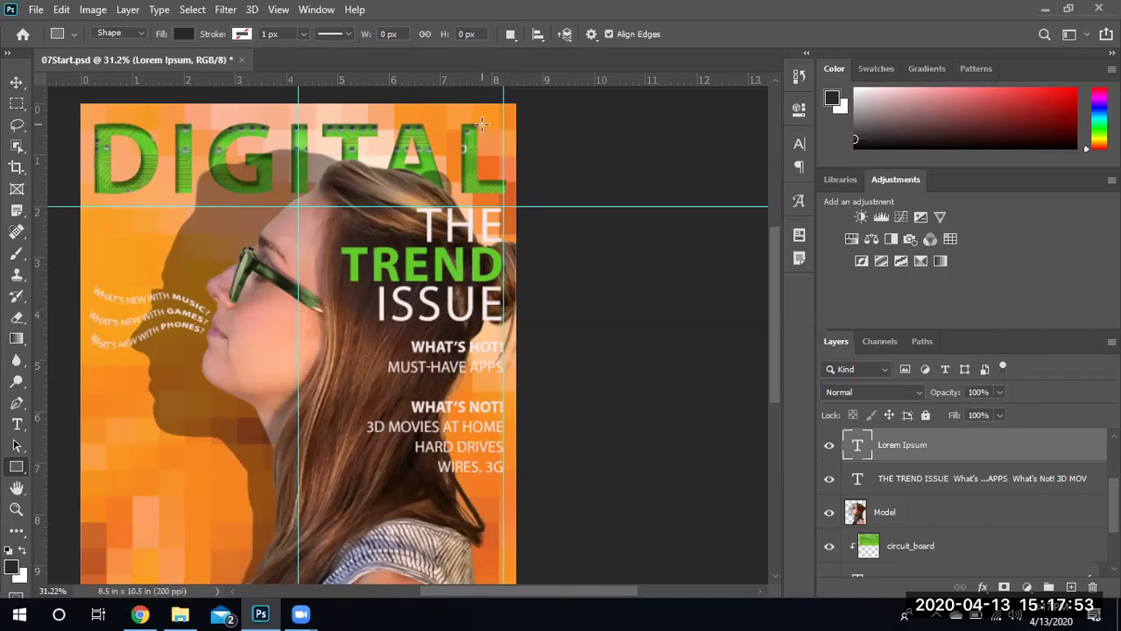
{"action": "left_click_drag", "start_coordinate": [480, 124], "coordinate": [501, 173]}
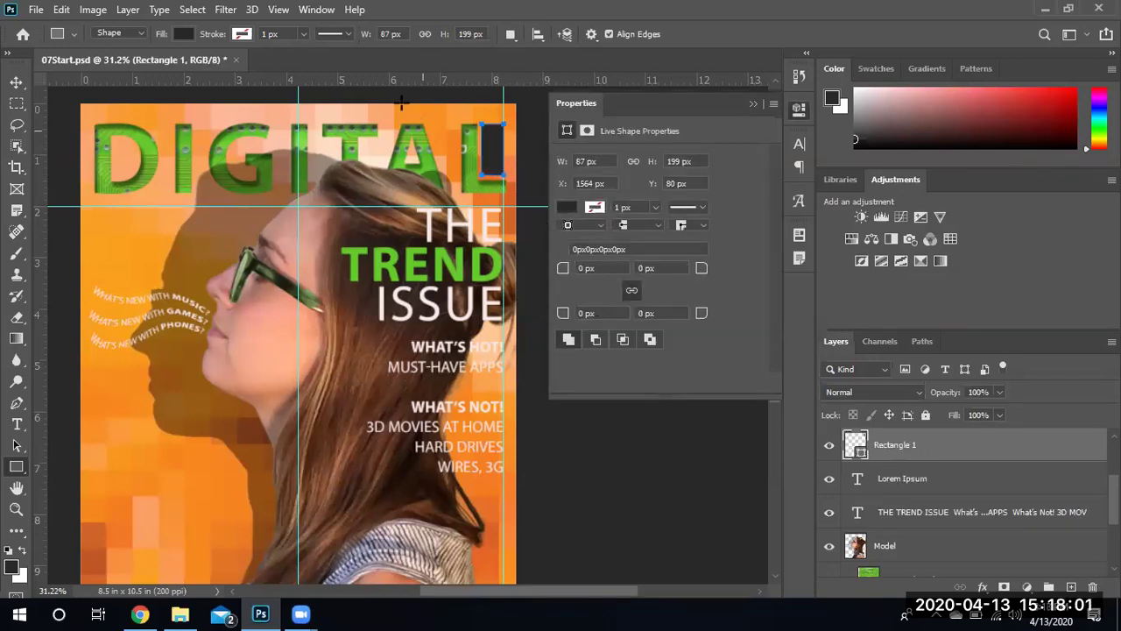
{"action": "left_click", "coordinate": [593, 313]}
{"action": "left_click_drag", "start_coordinate": [584, 313], "coordinate": [578, 313]}
{"action": "type", "text": "43.5"}
{"action": "left_click", "coordinate": [656, 313]}
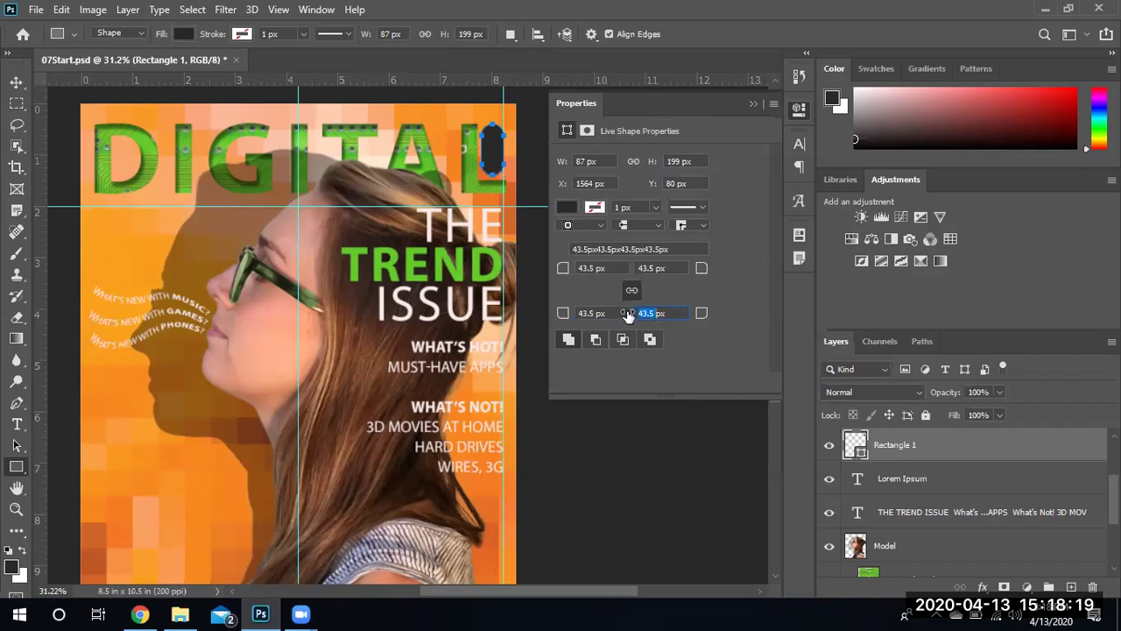
{"action": "key", "text": "ctrl+z"}
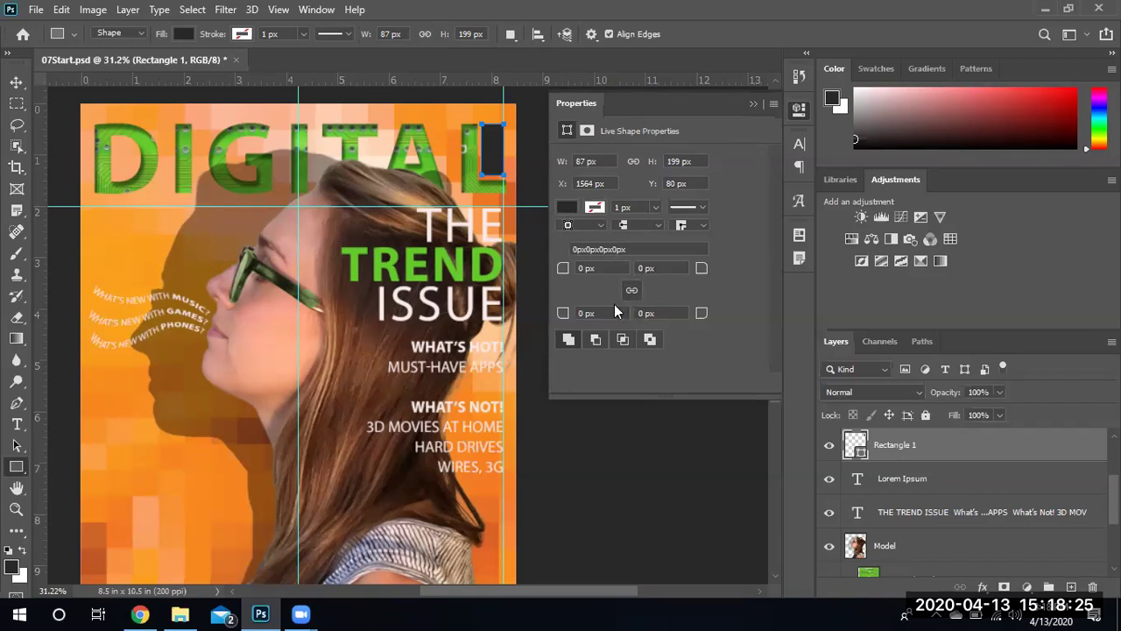
Unlink the rectangle's corner radii and round only its lower-left corner to 16 px
{"action": "left_click", "coordinate": [582, 313]}
{"action": "left_click", "coordinate": [605, 269]}
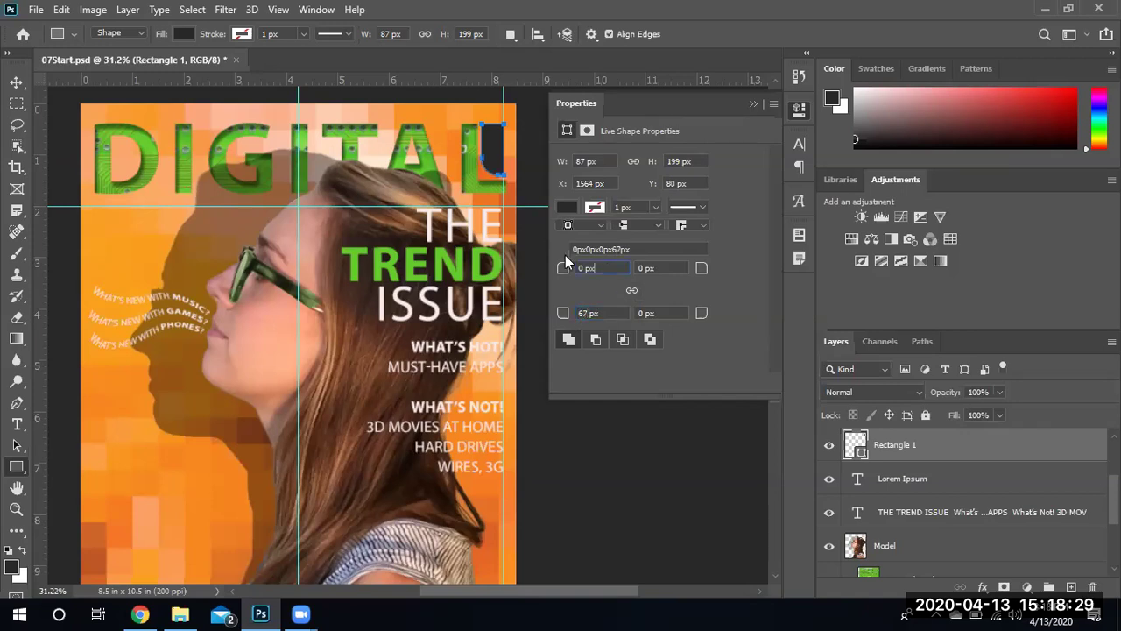
{"action": "left_click", "coordinate": [591, 312]}
{"action": "type", "text": "16"}
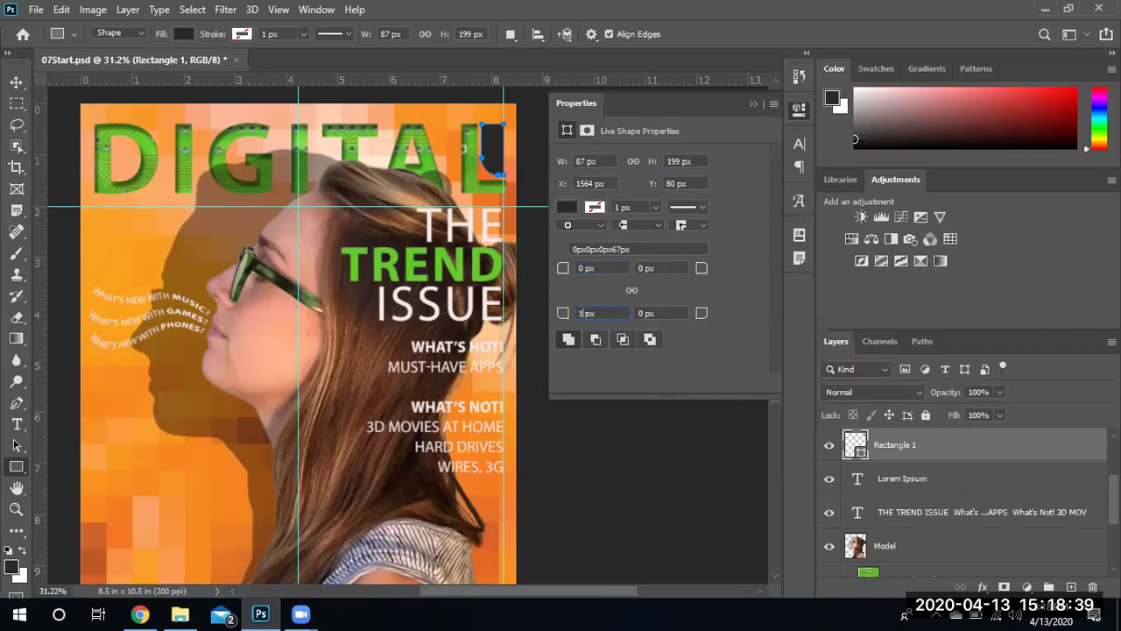
{"action": "left_click", "coordinate": [608, 267]}
Resize the rectangle by entering a width of 67 px, and link its proportions while entering a height of 236 px
{"action": "left_click", "coordinate": [585, 161]}
{"action": "type", "text": "67"}
{"action": "left_click", "coordinate": [688, 161]}
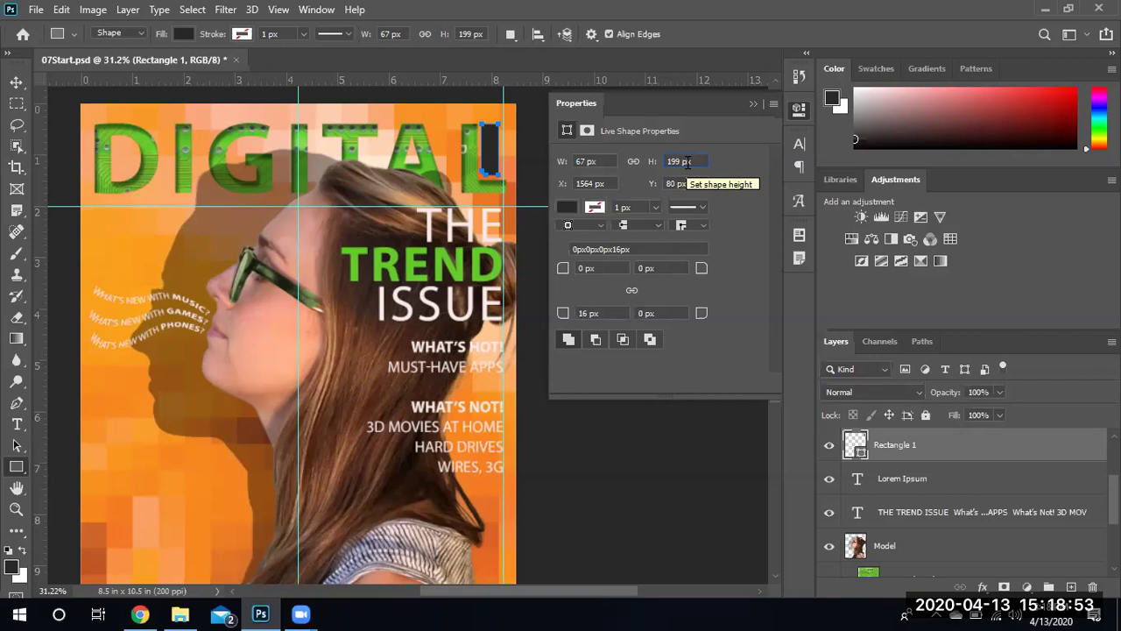
{"action": "double_click", "coordinate": [677, 161]}
{"action": "type", "text": "2"}
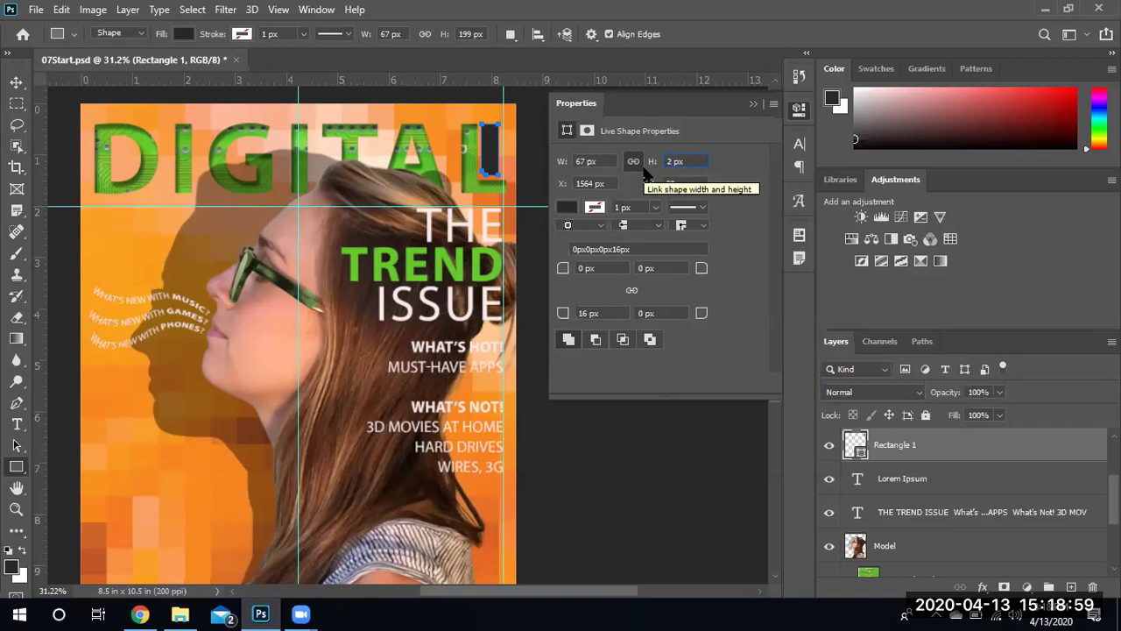
{"action": "type", "text": "36"}
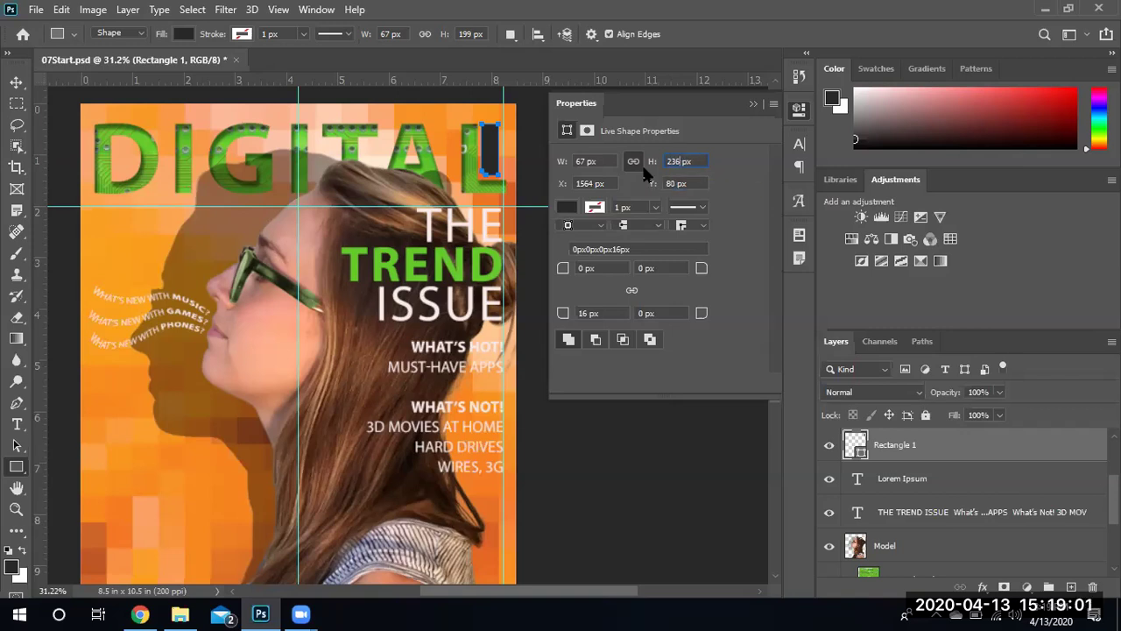
Position the rectangle at X 1582 px and Y 0 px, against the cover's upper edge
{"action": "left_click", "coordinate": [670, 183]}
{"action": "double_click", "coordinate": [675, 184]}
{"action": "type", "text": "0"}
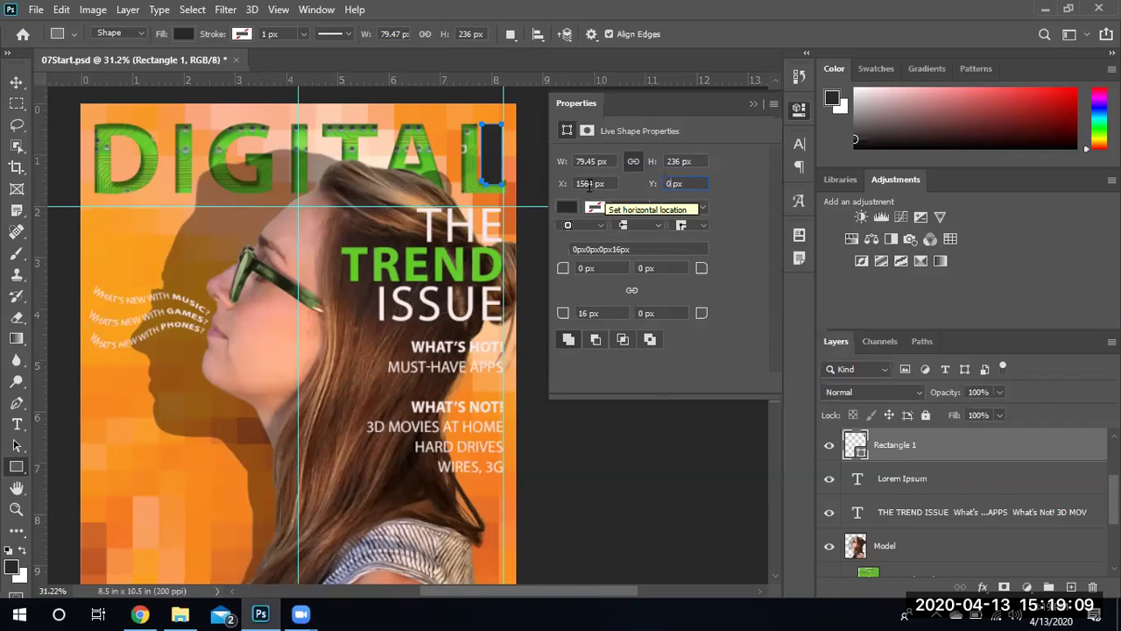
{"action": "double_click", "coordinate": [585, 183]}
{"action": "type", "text": "14"}
{"action": "key", "text": "BackSpace"}
{"action": "type", "text": "54"}
{"action": "type", "text": "82"}
{"action": "key", "text": "Delete"}
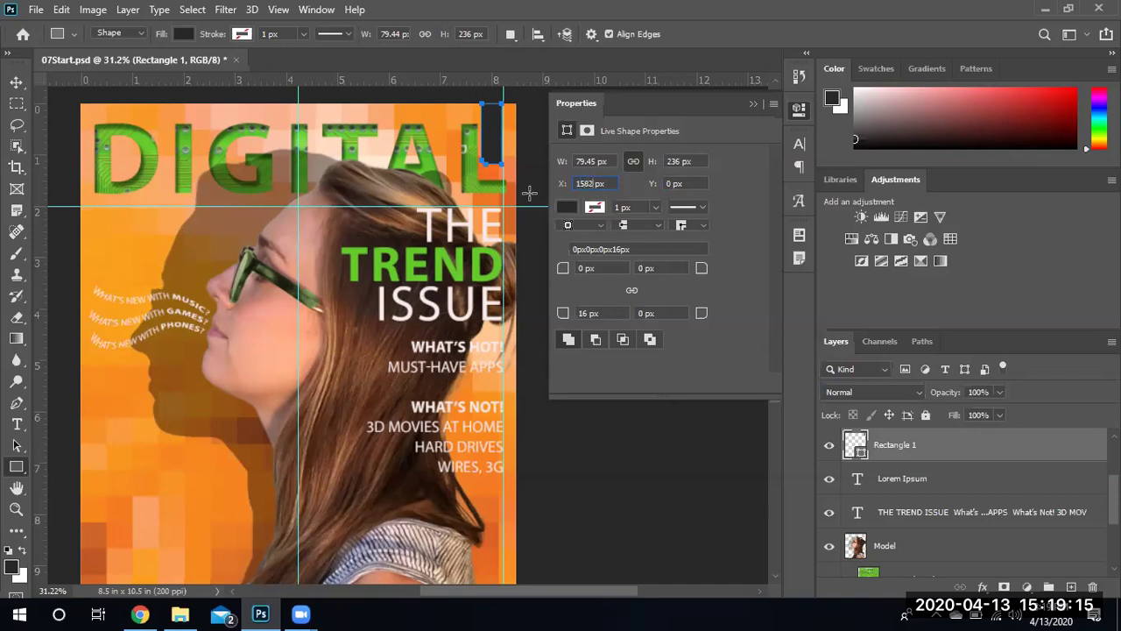
{"action": "key", "text": "Return"}
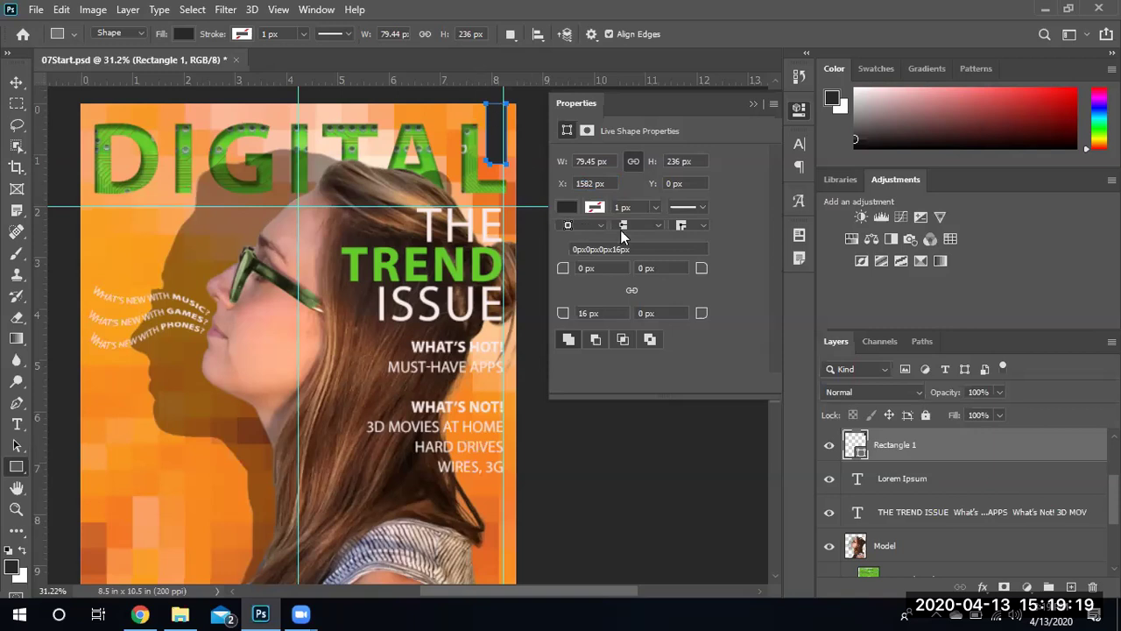
Change the rectangle's fill to the muted yellow d0bf49
{"action": "left_click", "coordinate": [568, 208]}
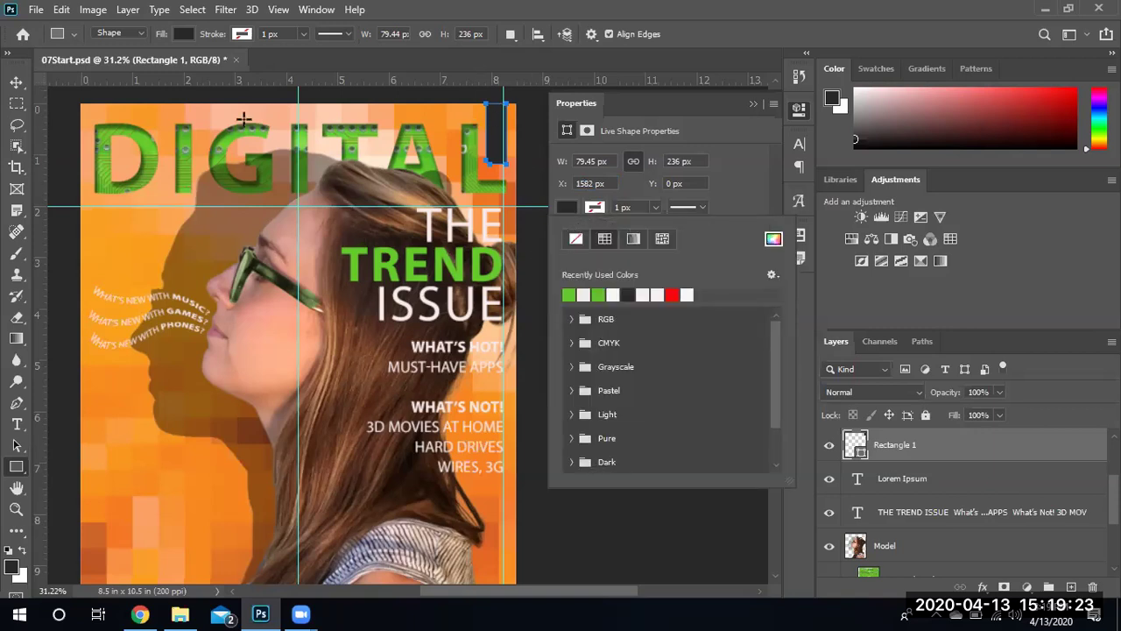
{"action": "left_click", "coordinate": [565, 210]}
{"action": "left_click", "coordinate": [566, 210]}
{"action": "left_click", "coordinate": [561, 208]}
{"action": "left_click", "coordinate": [561, 208]}
{"action": "left_click", "coordinate": [775, 240]}
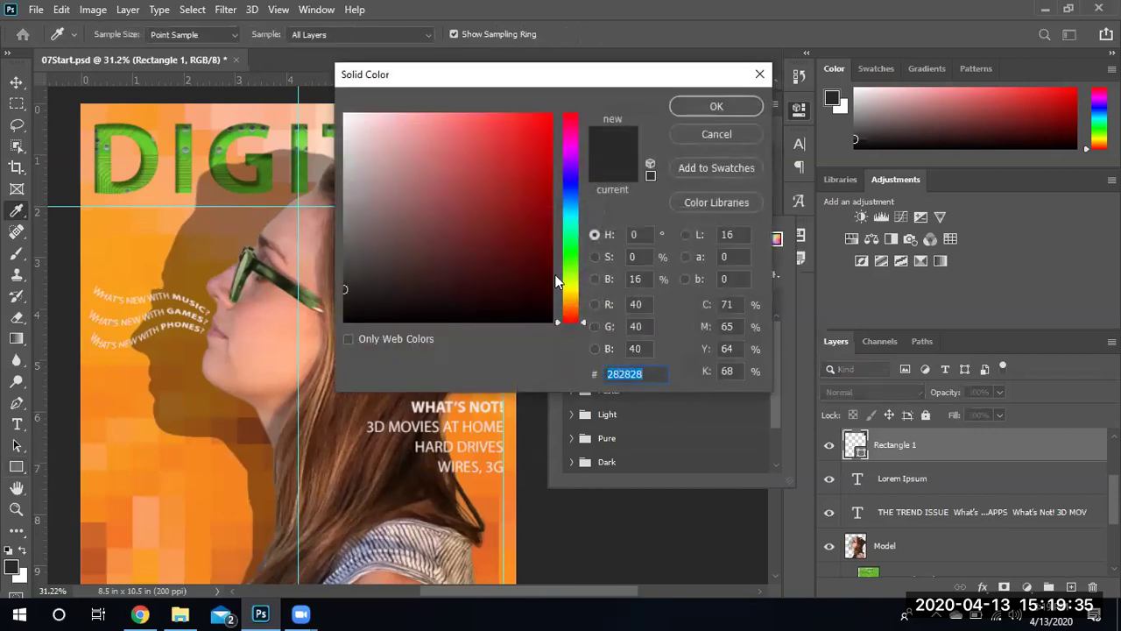
{"action": "left_click", "coordinate": [571, 283]}
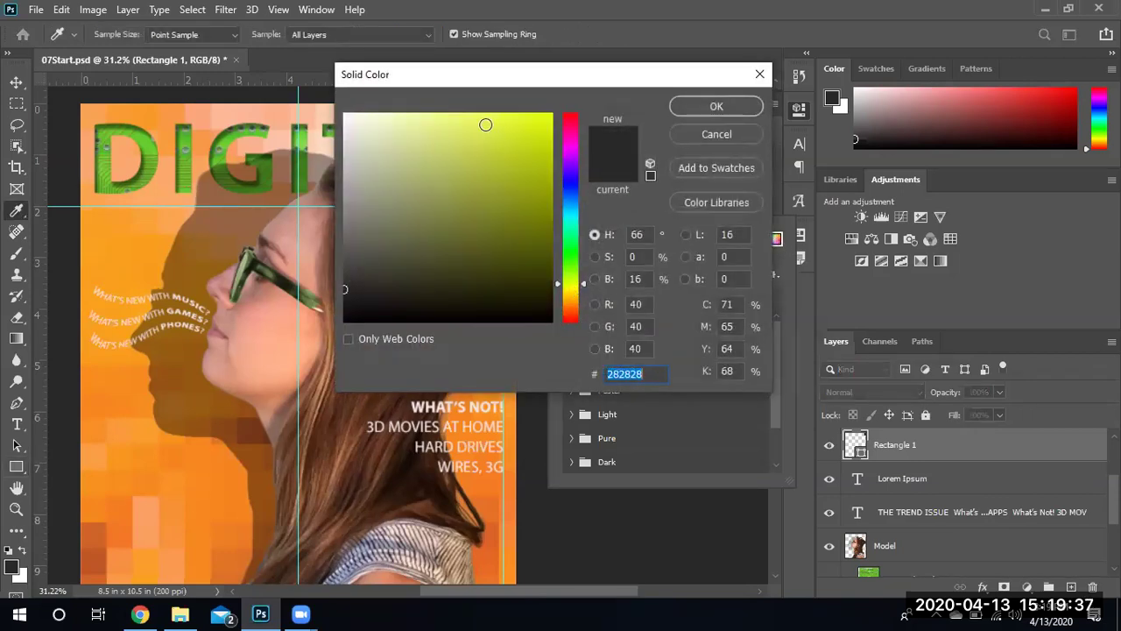
{"action": "left_click", "coordinate": [486, 125]}
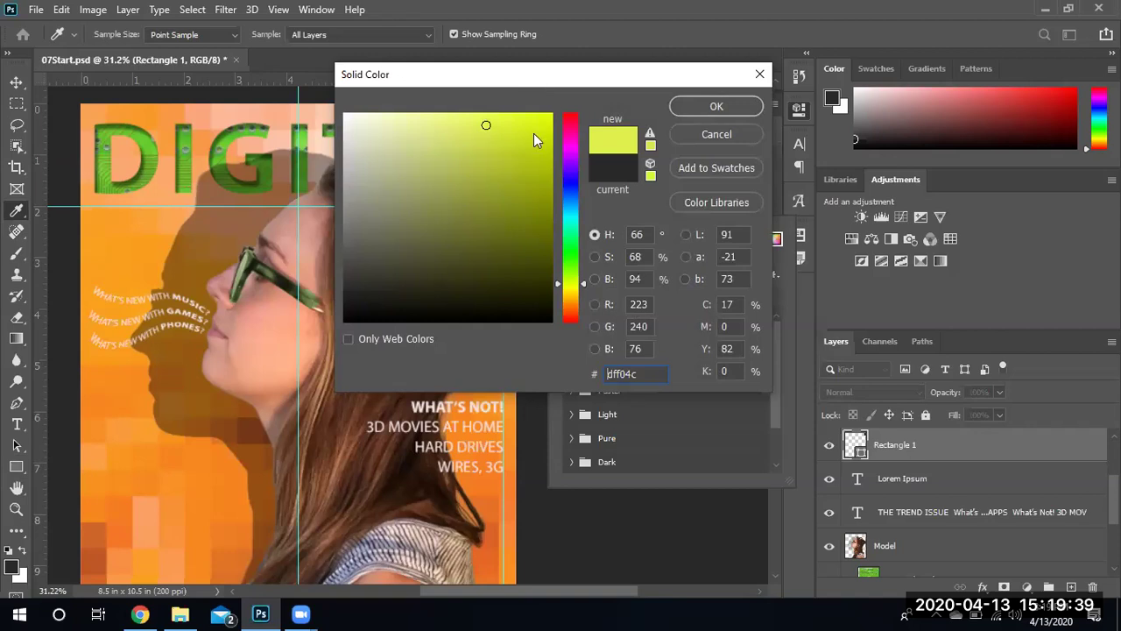
{"action": "left_click_drag", "start_coordinate": [528, 82], "coordinate": [730, 109]}
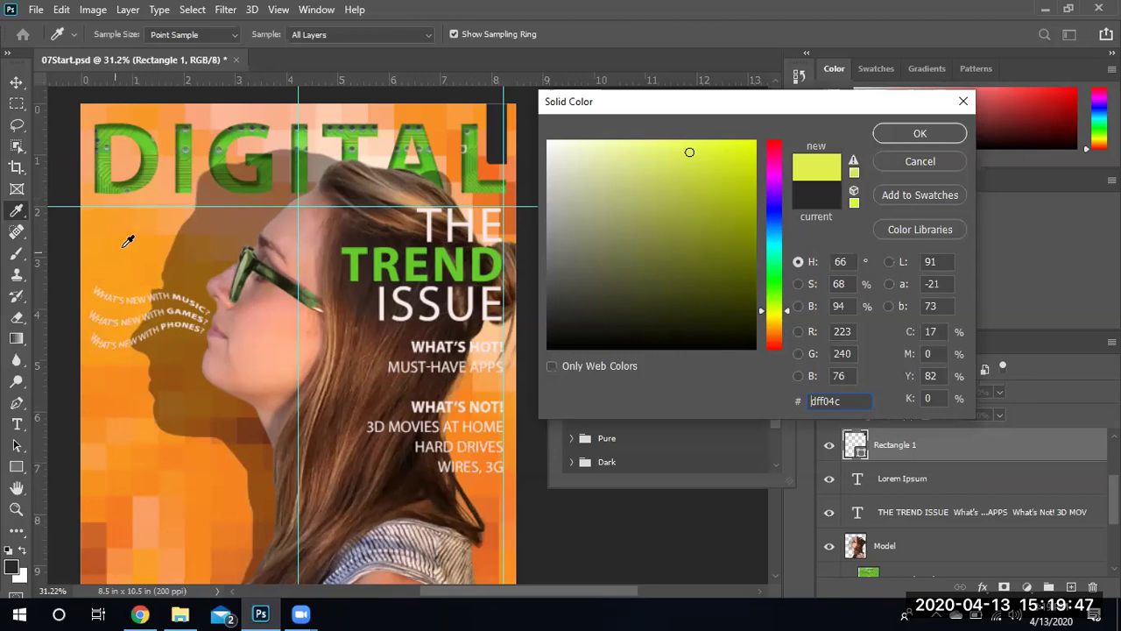
{"action": "left_click", "coordinate": [241, 215]}
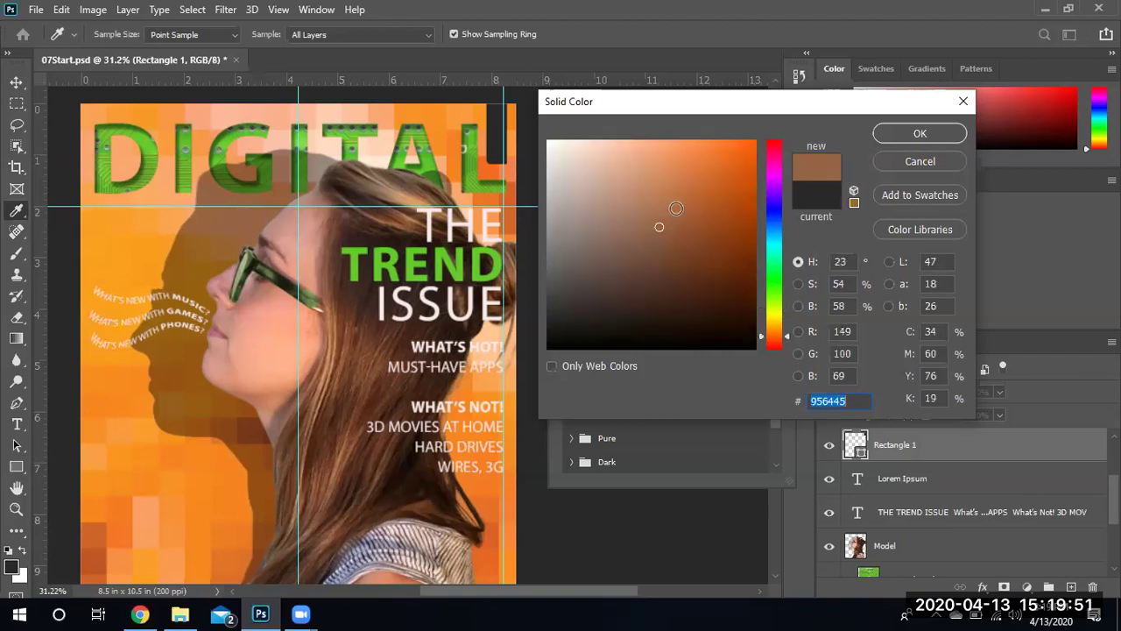
{"action": "left_click", "coordinate": [776, 319]}
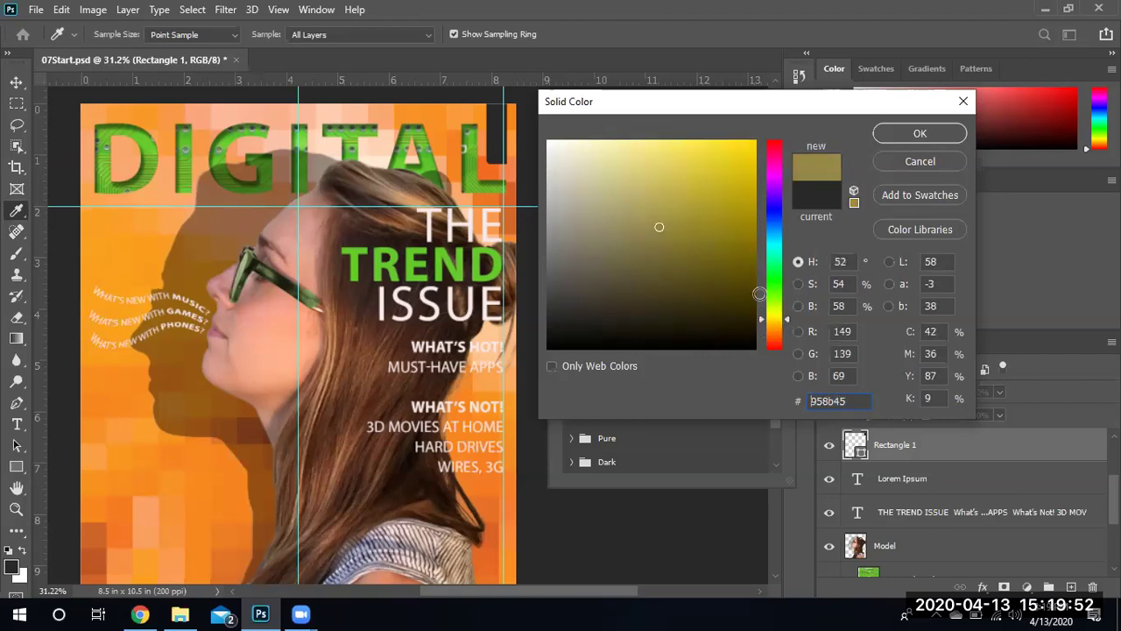
{"action": "left_click", "coordinate": [681, 161]}
{"action": "left_click", "coordinate": [682, 180]}
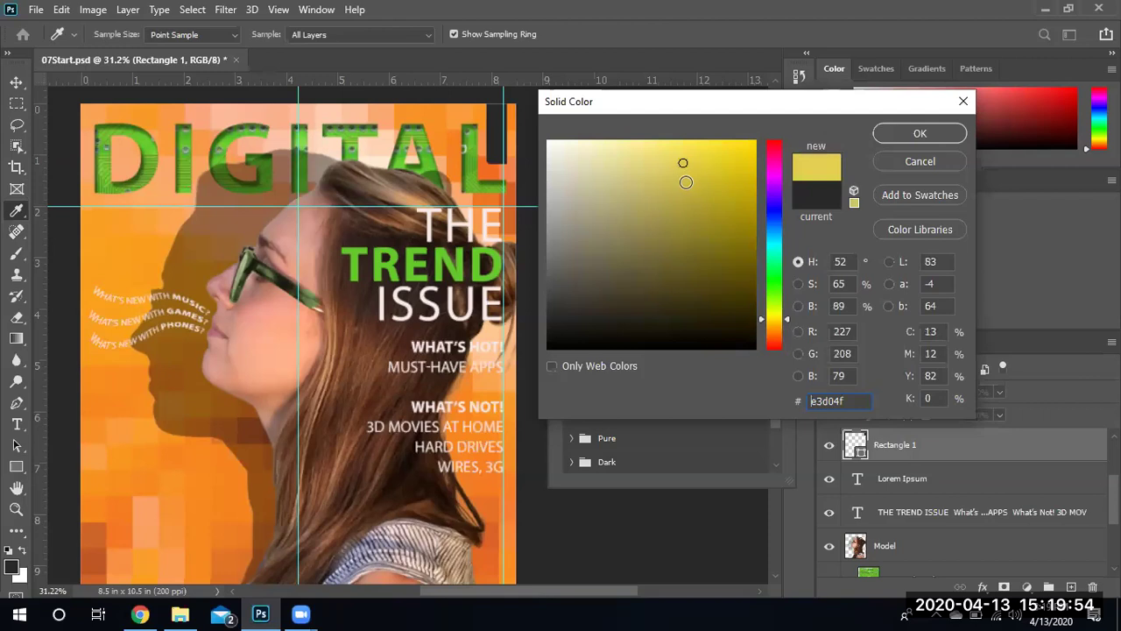
{"action": "left_click", "coordinate": [920, 134]}
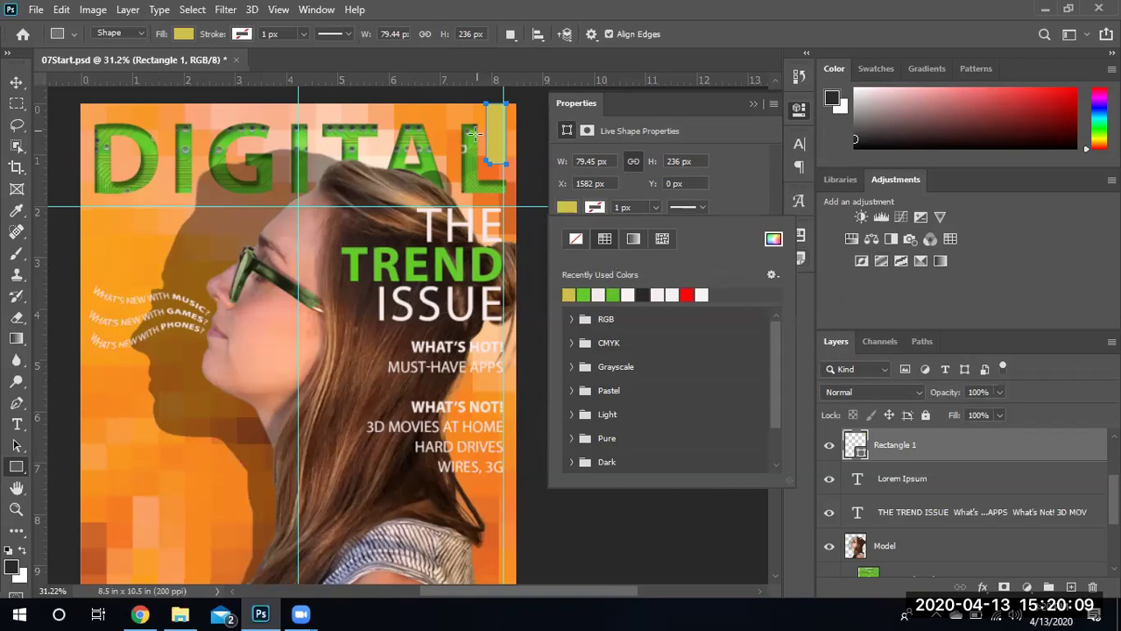
{"action": "left_click", "coordinate": [753, 103]}
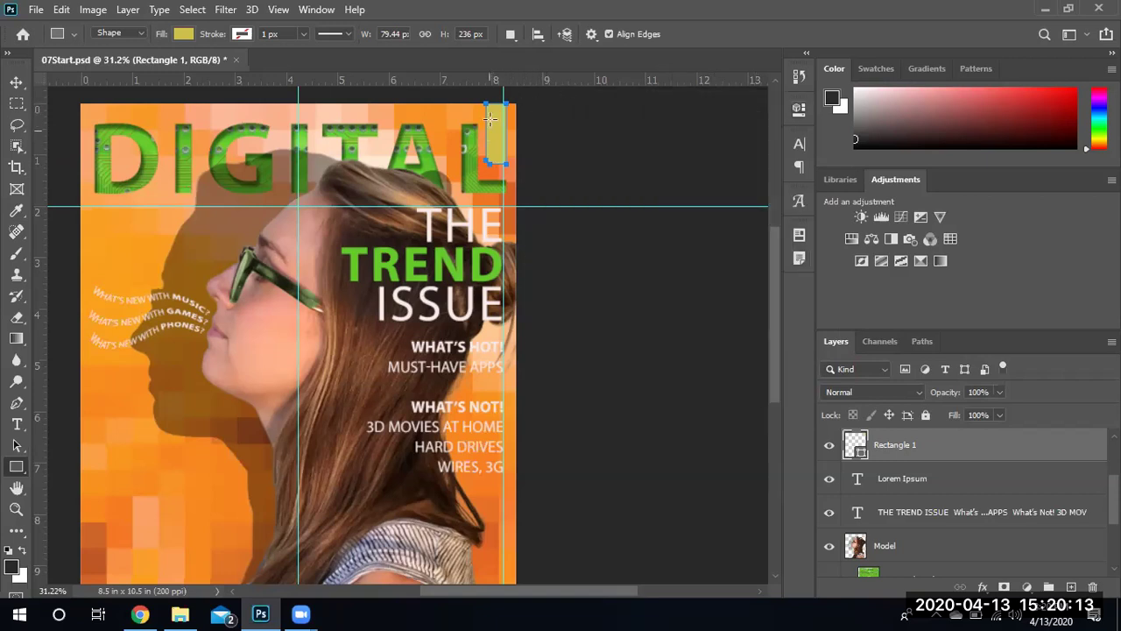
Add the vertical text "VOL 9" in Myriad Pro Regular at 4.32 pt inside the yellow rectangle
{"action": "right_click", "coordinate": [26, 476]}
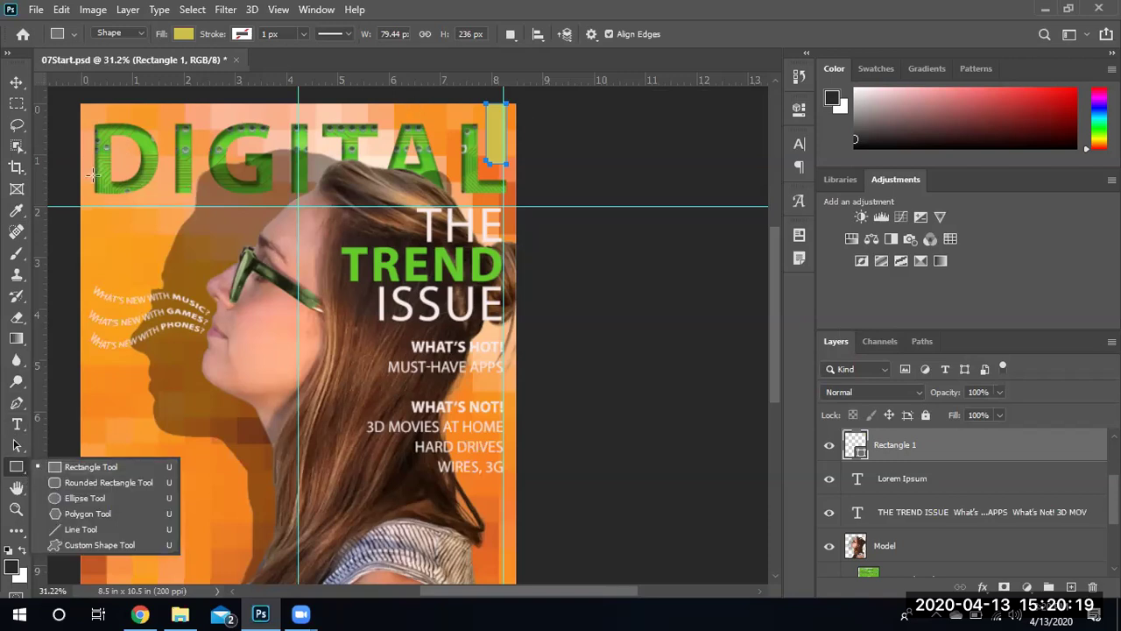
{"action": "left_click", "coordinate": [17, 424]}
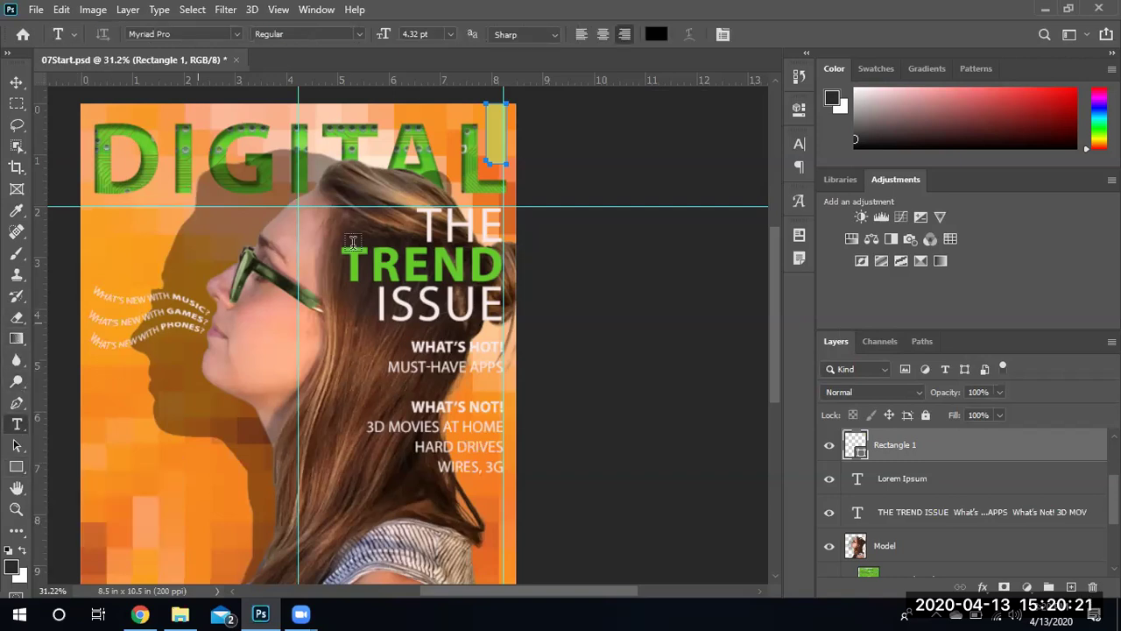
{"action": "right_click", "coordinate": [25, 431]}
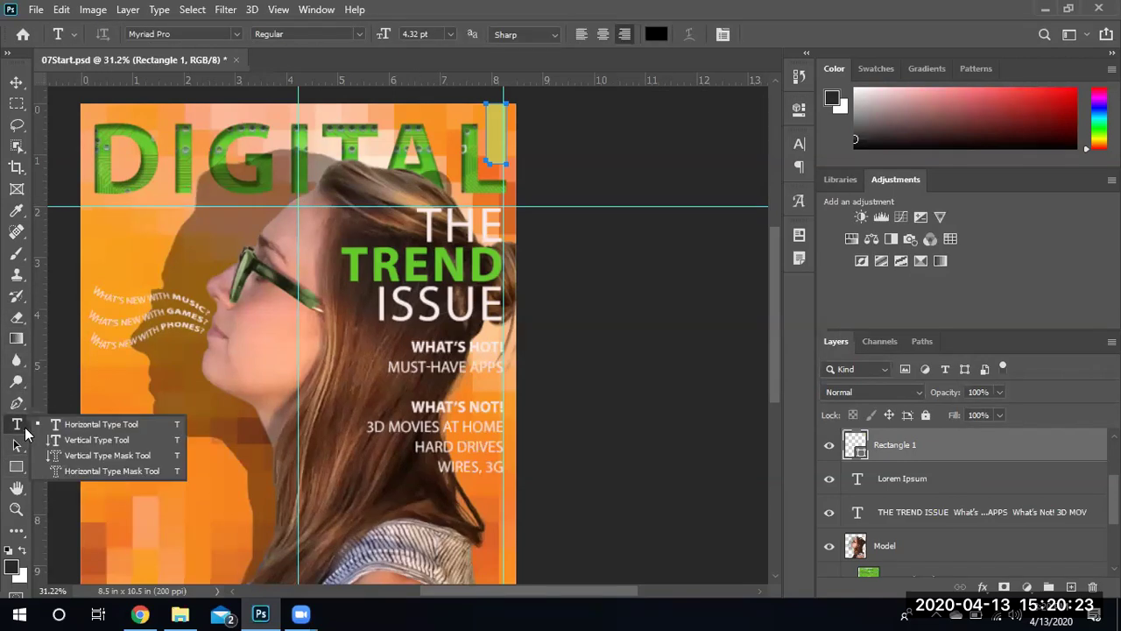
{"action": "left_click", "coordinate": [68, 440]}
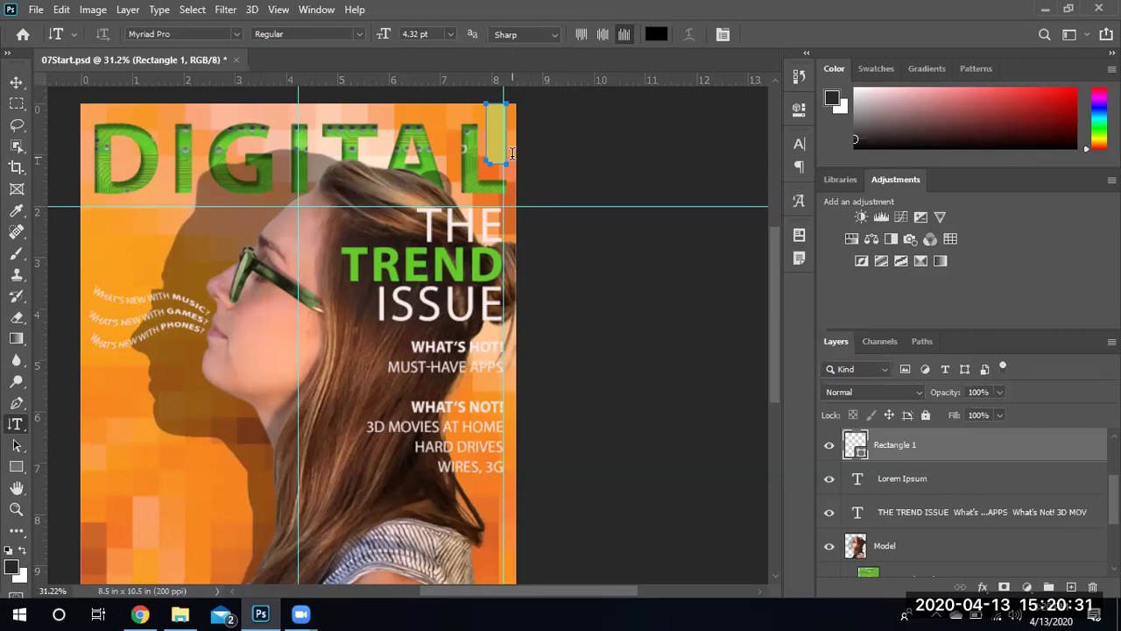
{"action": "right_click", "coordinate": [906, 450]}
{"action": "left_click", "coordinate": [964, 449]}
{"action": "right_click", "coordinate": [964, 452]}
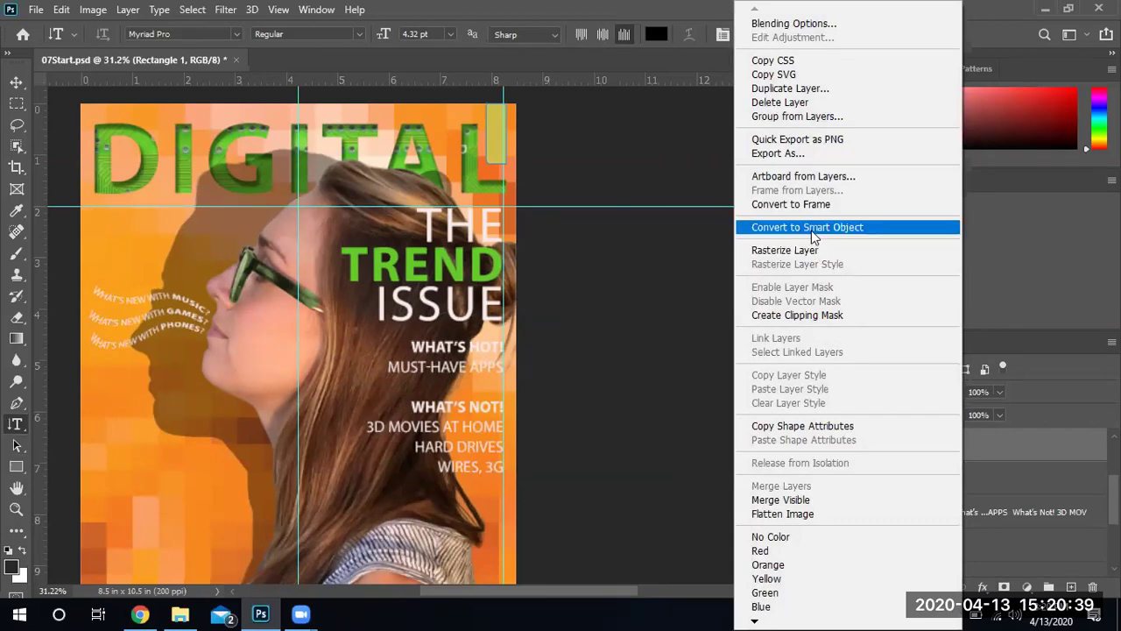
{"action": "left_click", "coordinate": [498, 155]}
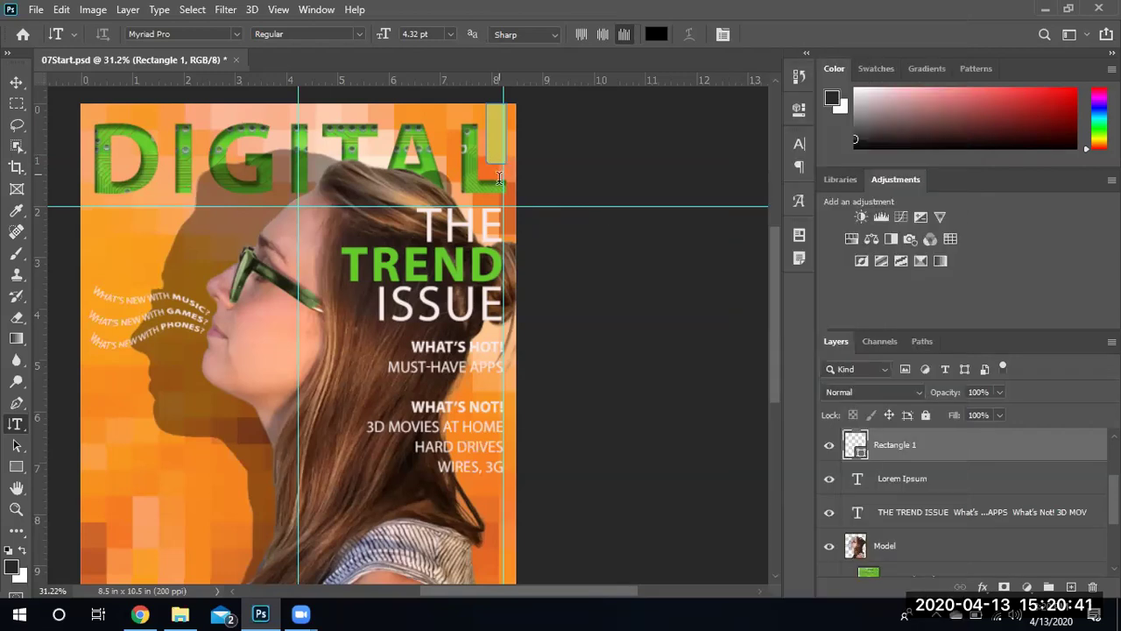
{"action": "left_click", "coordinate": [496, 111]}
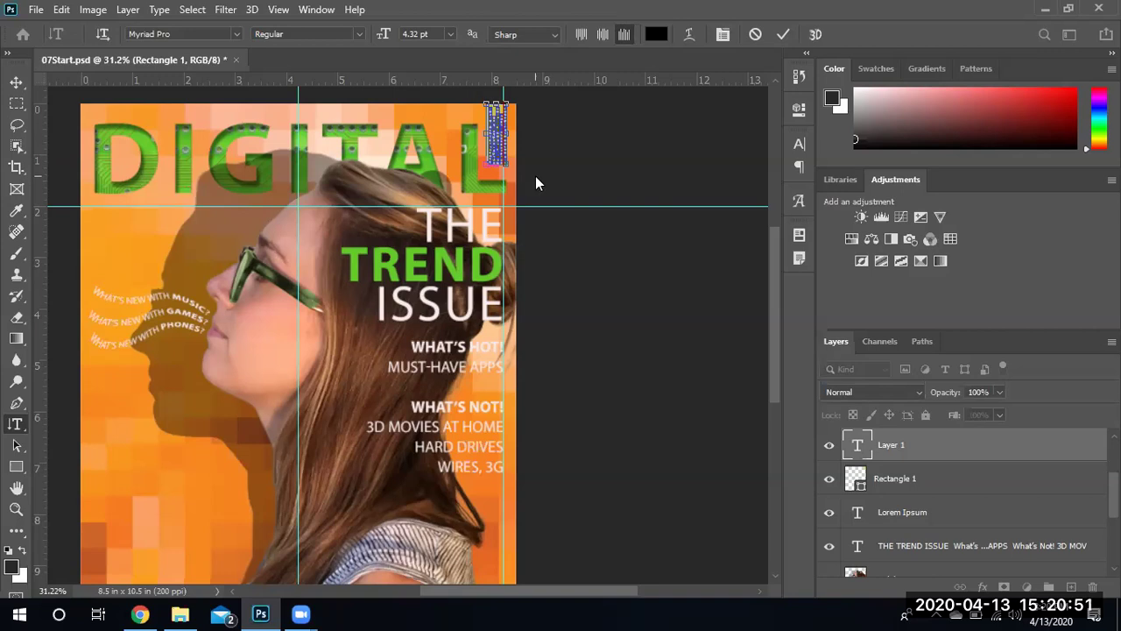
{"action": "key", "text": "BackSpace"}
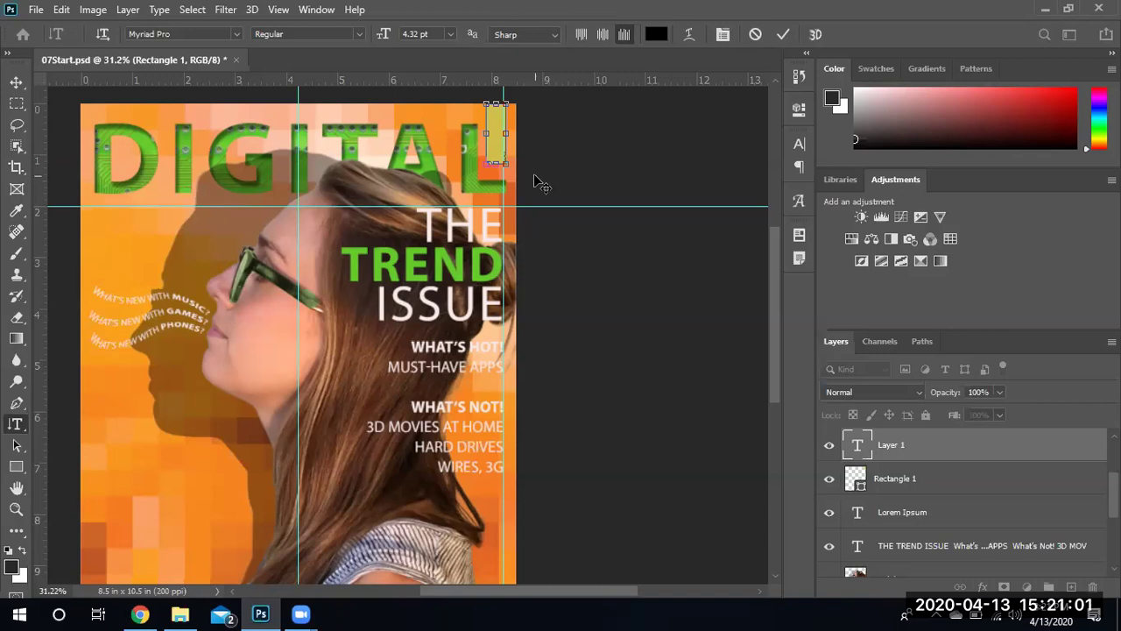
{"action": "left_click", "coordinate": [957, 483]}
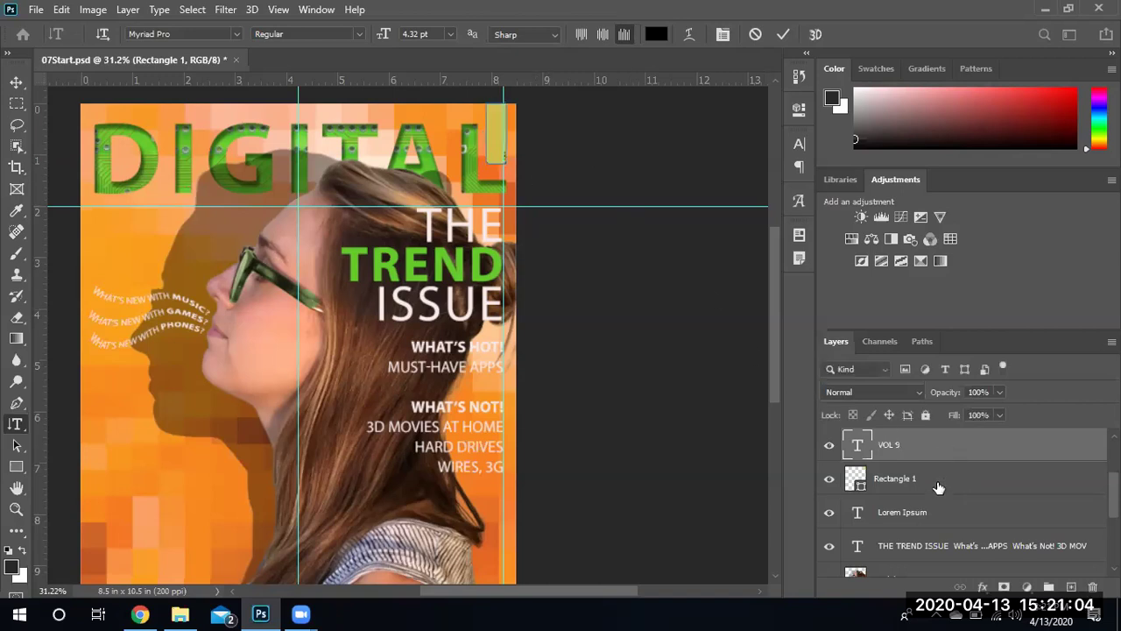
Add another vertical text area filled with Lorem ipsum placeholder text directly above the Rectangle 1 layer, covering the yellow rectangle
{"action": "left_click", "coordinate": [891, 452]}
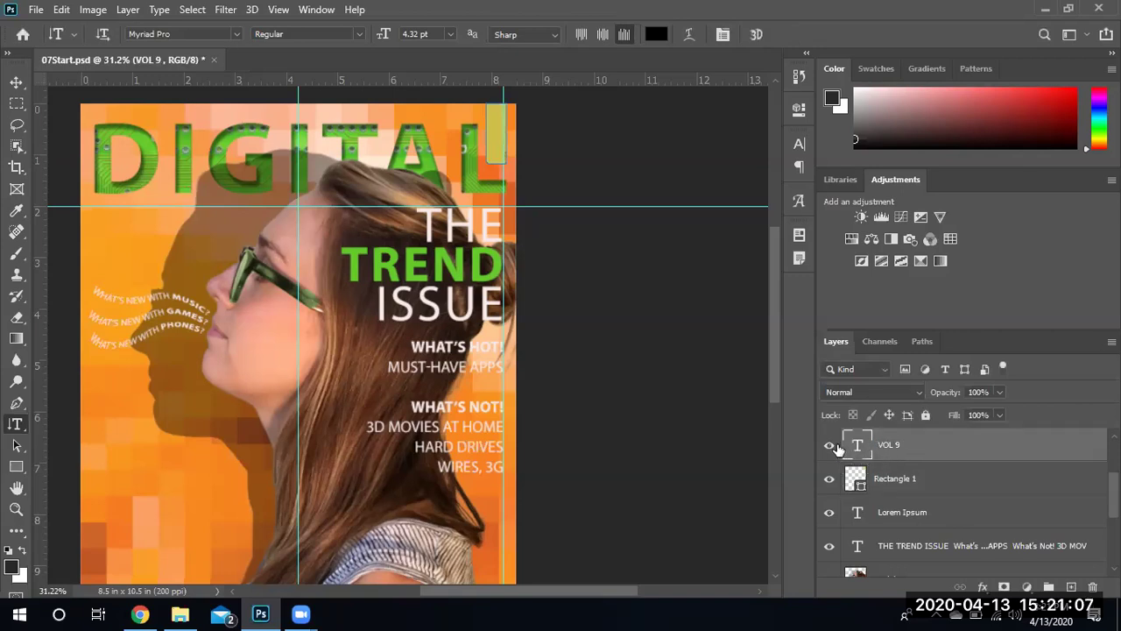
{"action": "left_click", "coordinate": [891, 484]}
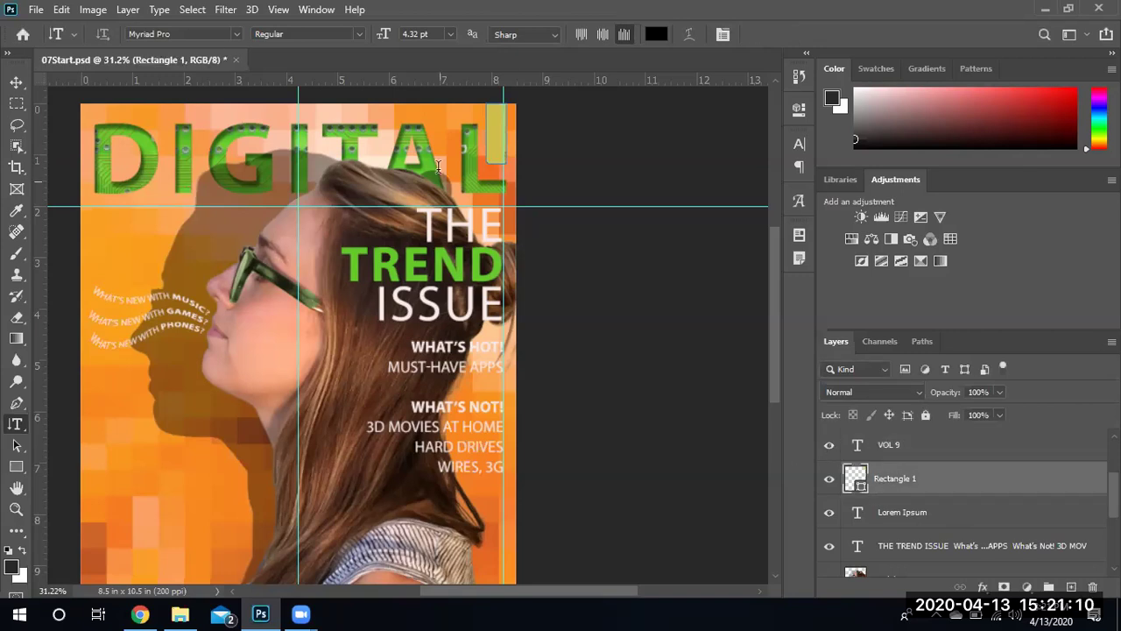
{"action": "left_click_drag", "start_coordinate": [488, 105], "coordinate": [504, 169]}
{"action": "key", "text": "ctrl+Return"}
{"action": "key", "text": "v"}
{"action": "double_click", "coordinate": [491, 157]}
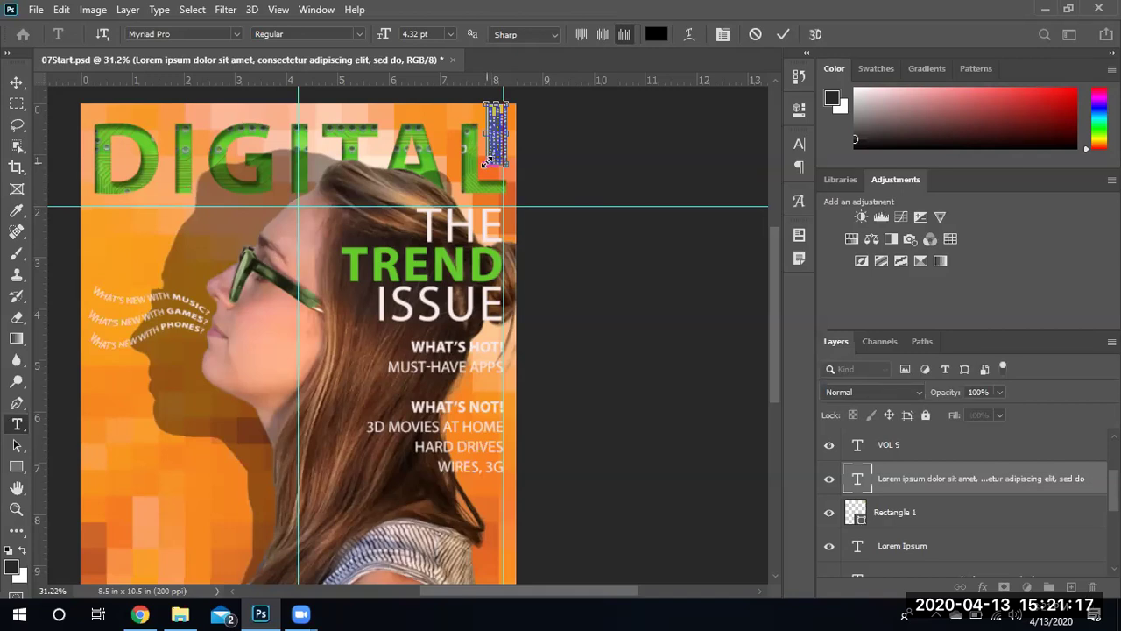
{"action": "key", "text": "ctrl+Return"}
{"action": "key", "text": "v"}
Examine the fill colour of the Rectangle 1 shape
{"action": "left_click", "coordinate": [862, 515]}
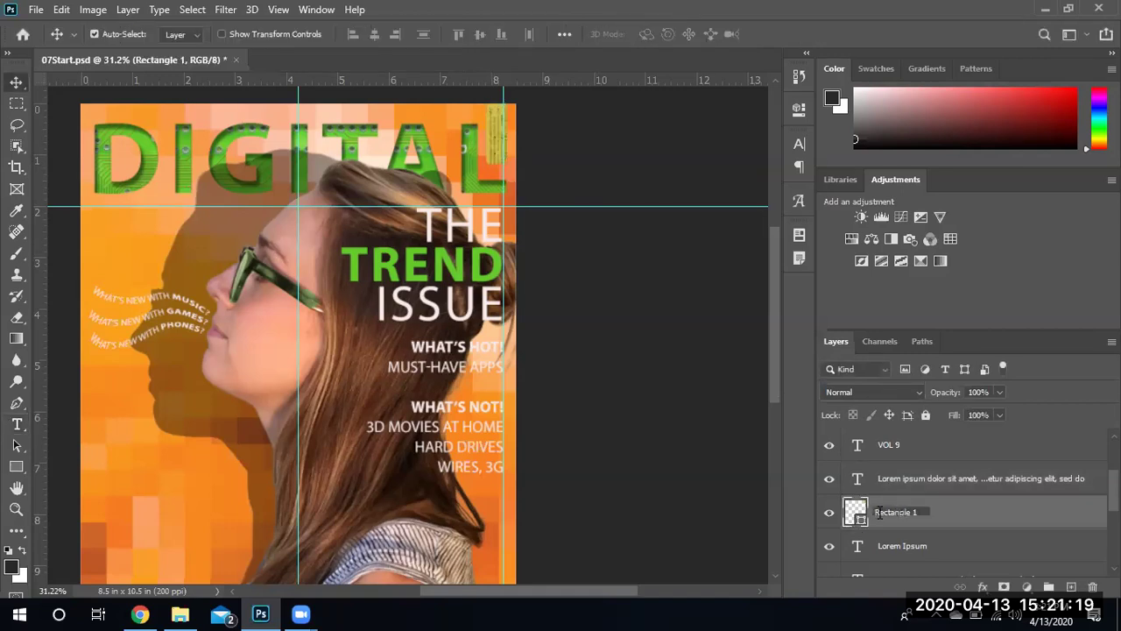
{"action": "double_click", "coordinate": [857, 514]}
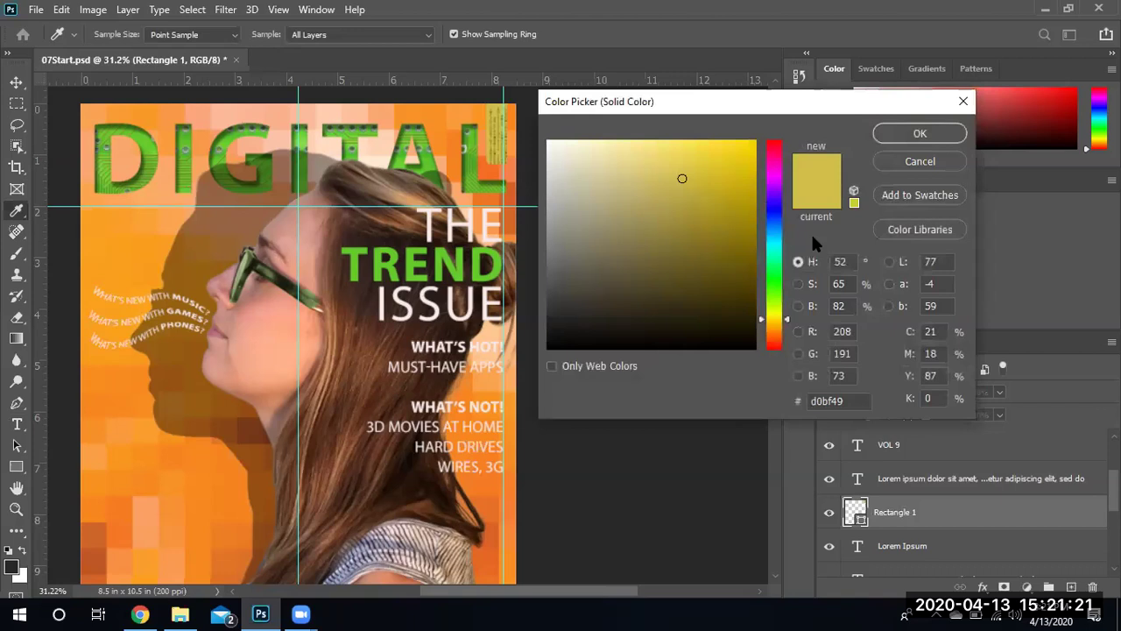
{"action": "left_click", "coordinate": [920, 133]}
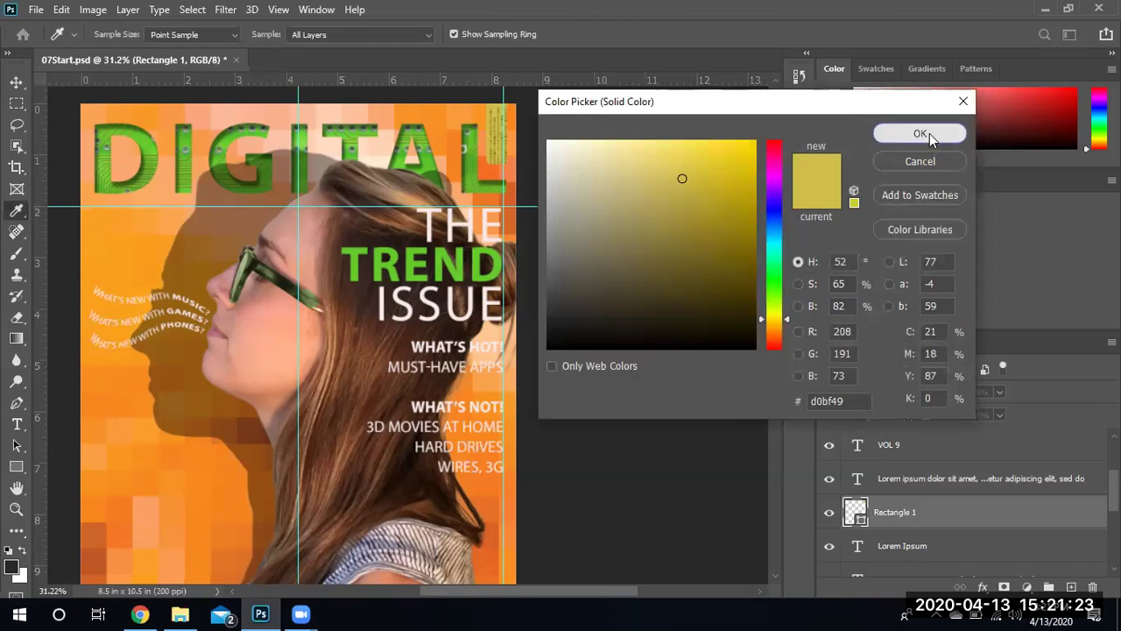
{"action": "right_click", "coordinate": [862, 507]}
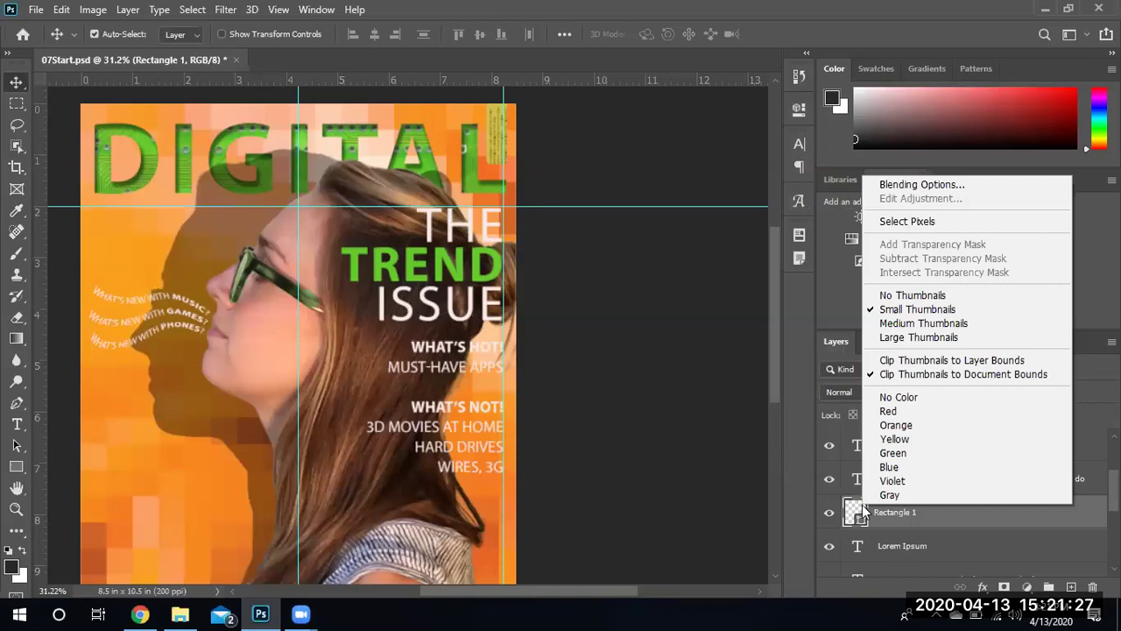
{"action": "left_click", "coordinate": [916, 515]}
{"action": "double_click", "coordinate": [915, 515]}
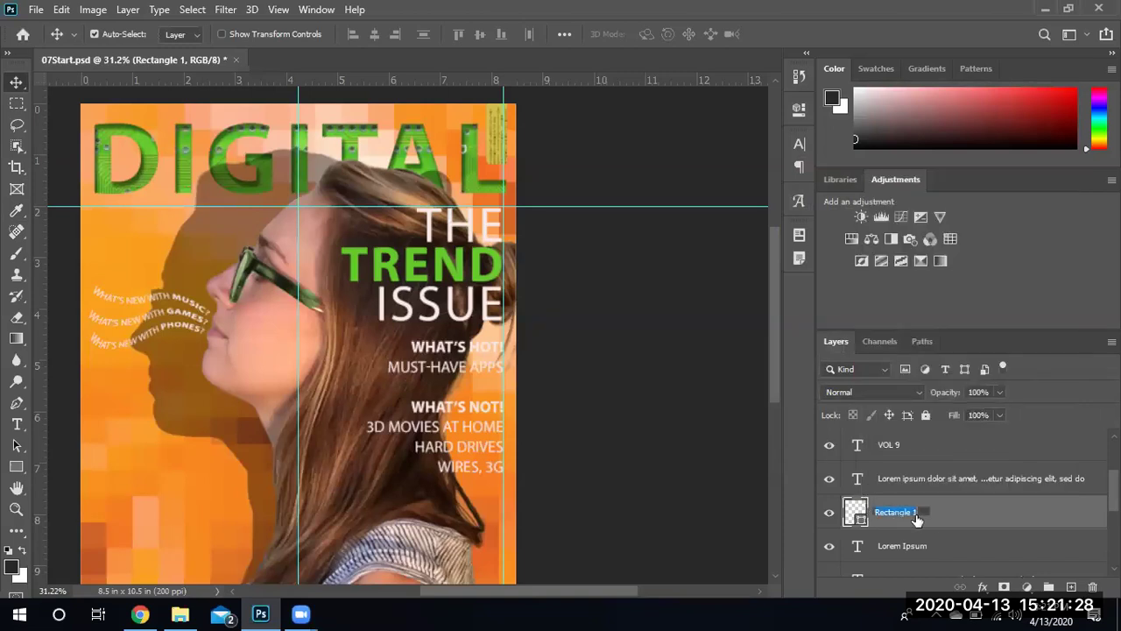
{"action": "right_click", "coordinate": [976, 522]}
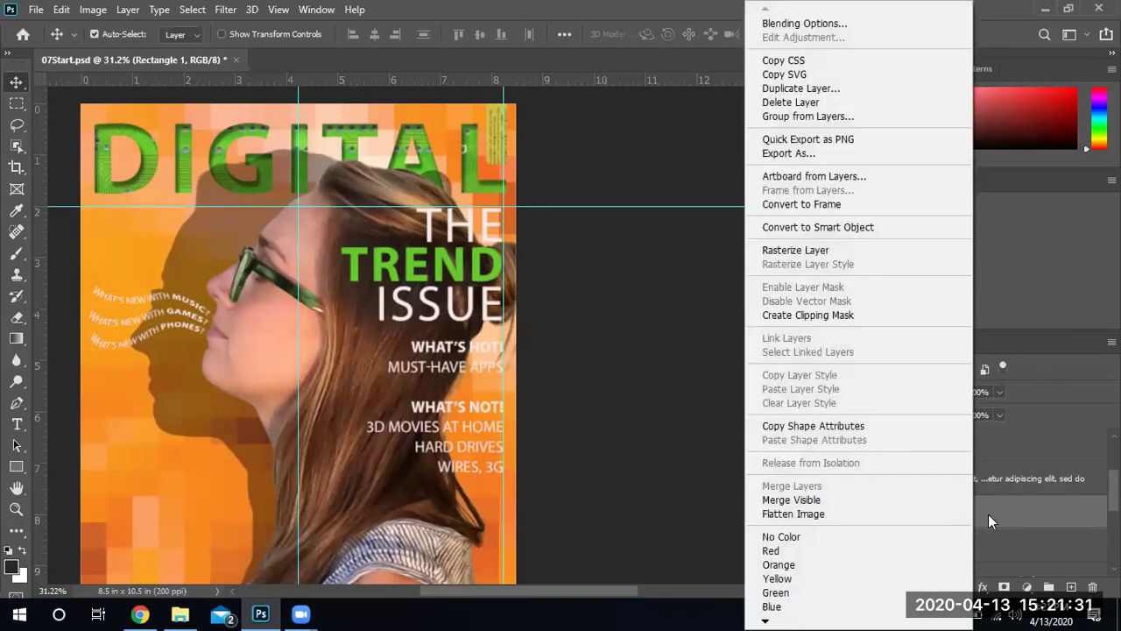
{"action": "left_click", "coordinate": [988, 514]}
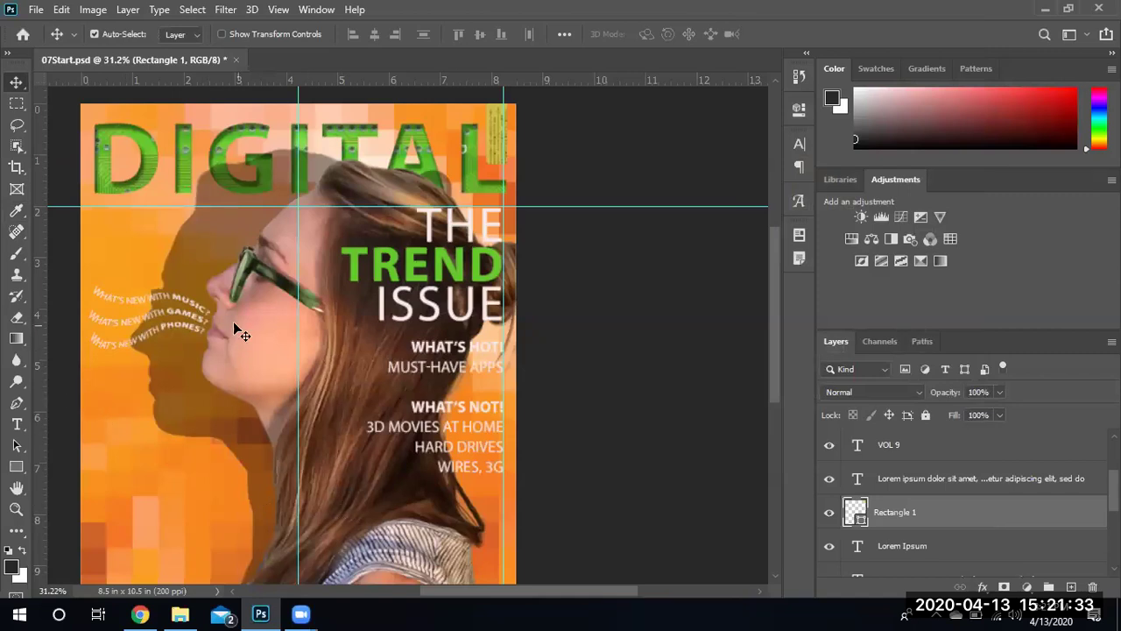
Delete the Lorem ipsum placeholder text that covers the yellow rectangle
{"action": "left_click", "coordinate": [499, 142]}
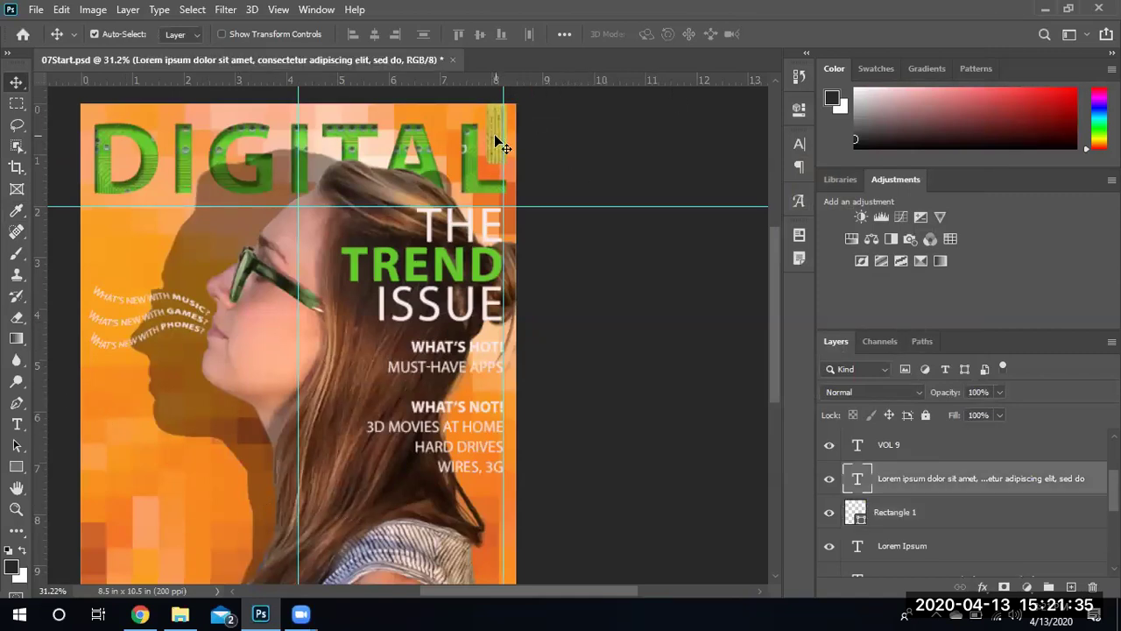
{"action": "double_click", "coordinate": [496, 136]}
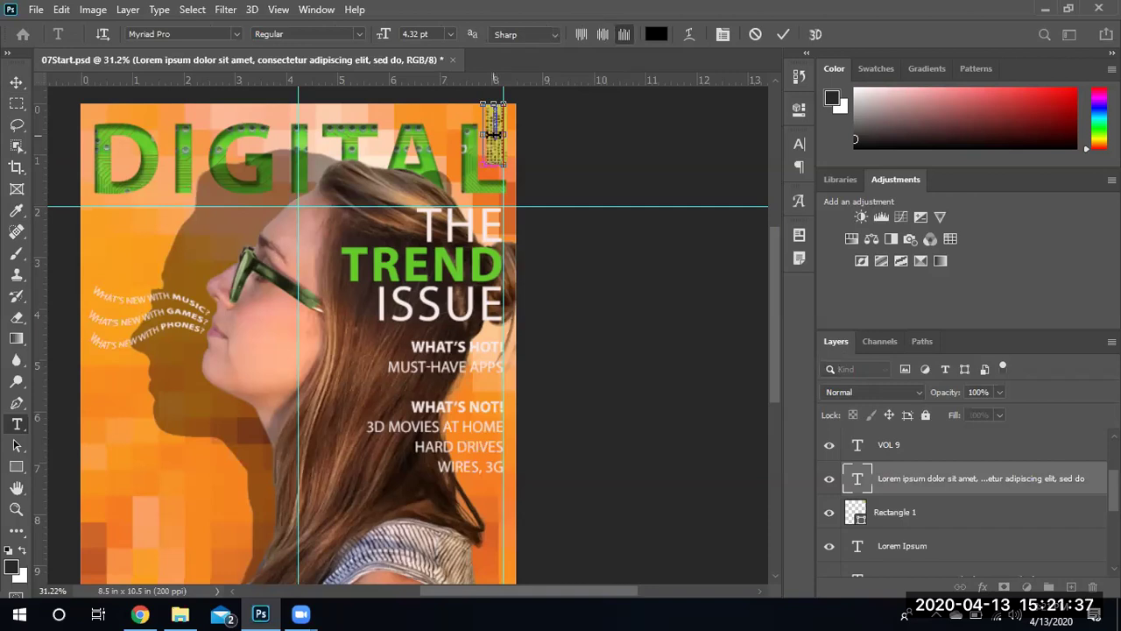
{"action": "key", "text": "ctrl+a"}
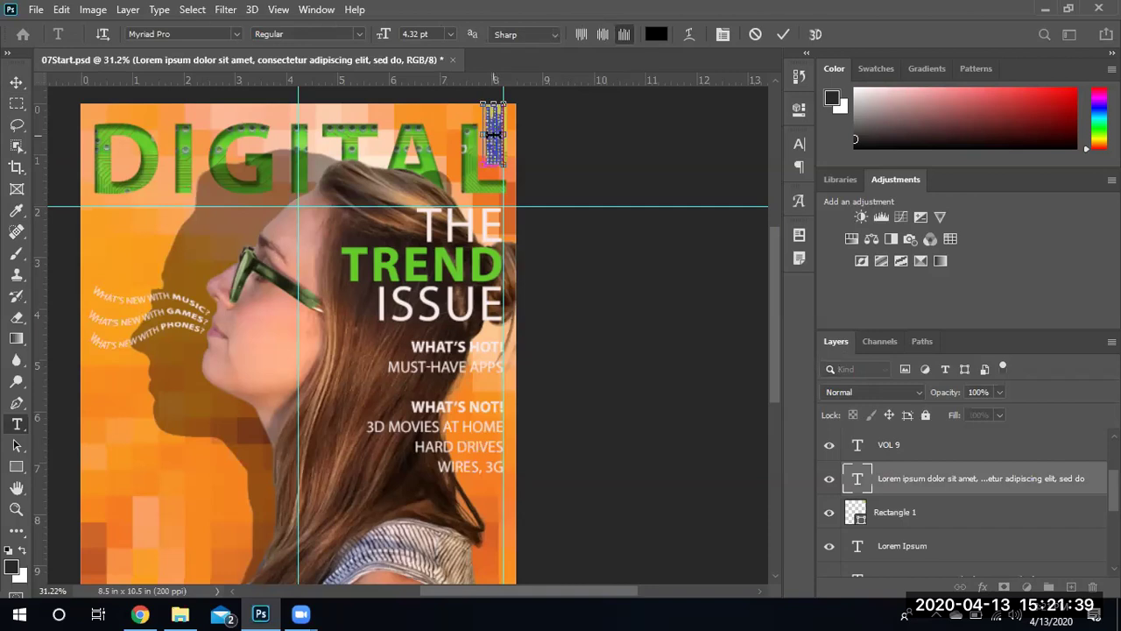
{"action": "left_click", "coordinate": [492, 138]}
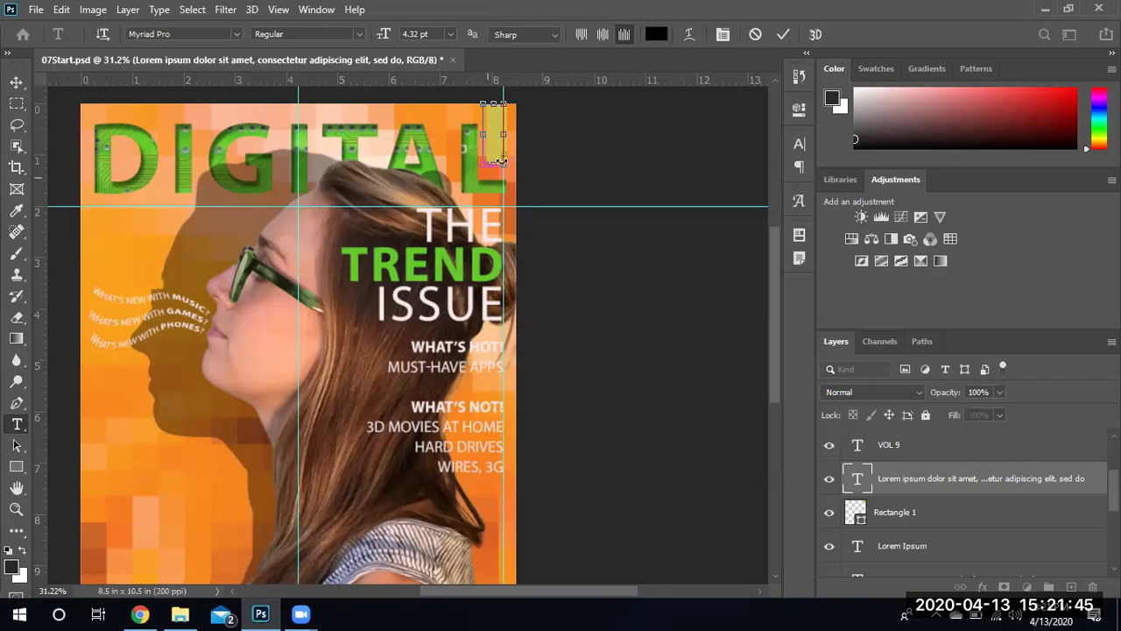
{"action": "left_click_drag", "start_coordinate": [481, 106], "coordinate": [375, 320]}
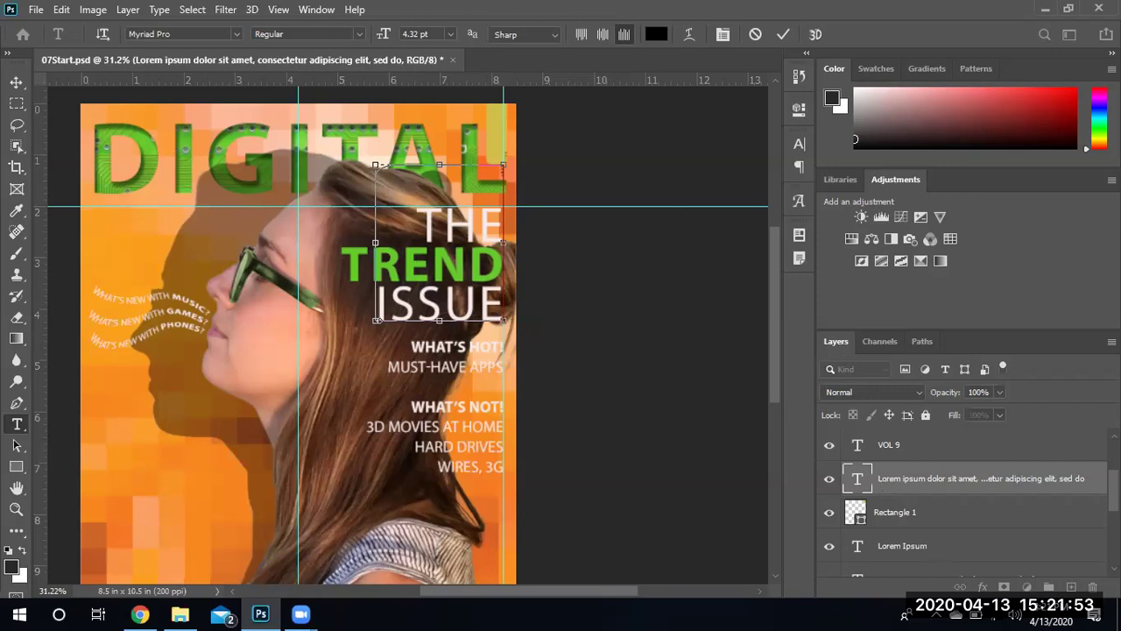
{"action": "key", "text": "Escape"}
{"action": "key", "text": "v"}
Set the font size of the VOL 9 text to 16 pt
{"action": "left_click_drag", "start_coordinate": [886, 457], "coordinate": [892, 543]}
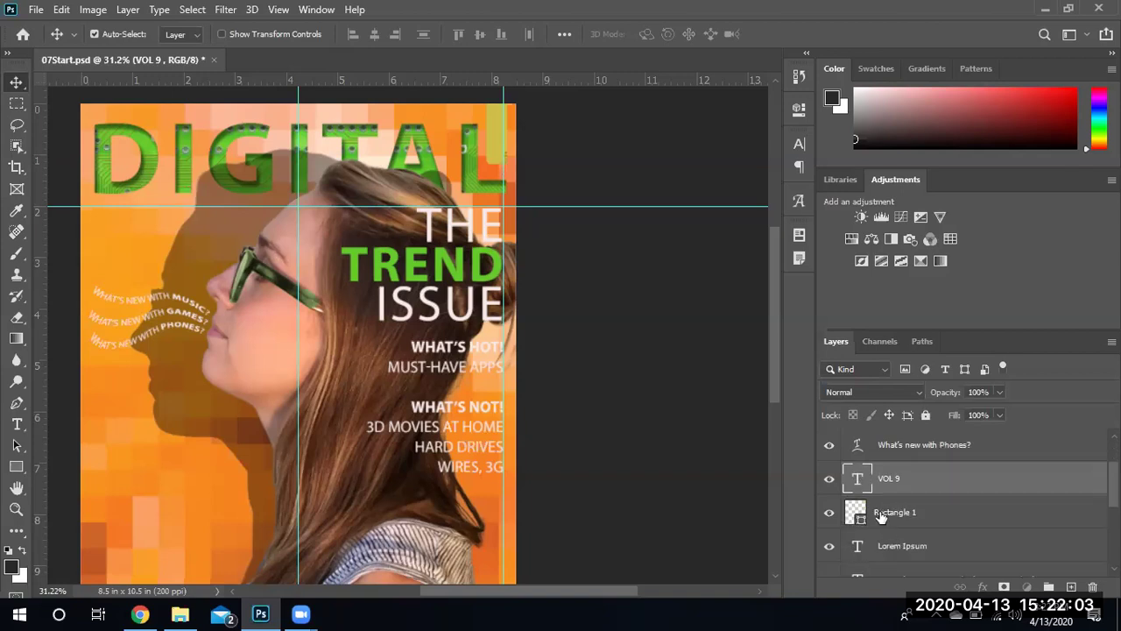
{"action": "left_click", "coordinate": [889, 513]}
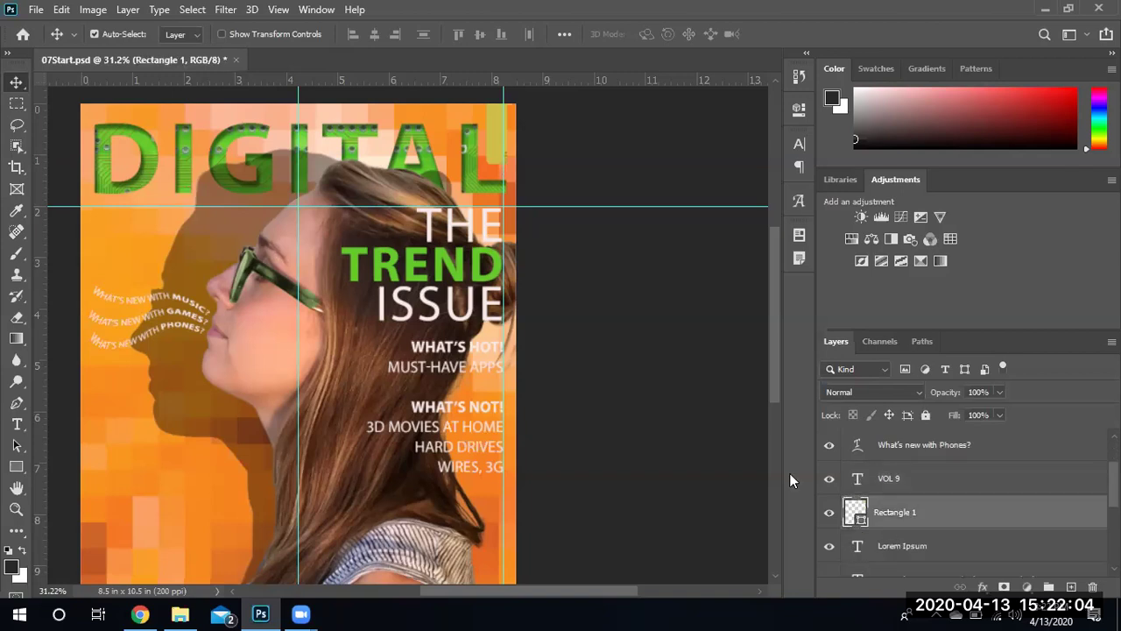
{"action": "left_click", "coordinate": [886, 479]}
{"action": "double_click", "coordinate": [887, 479]}
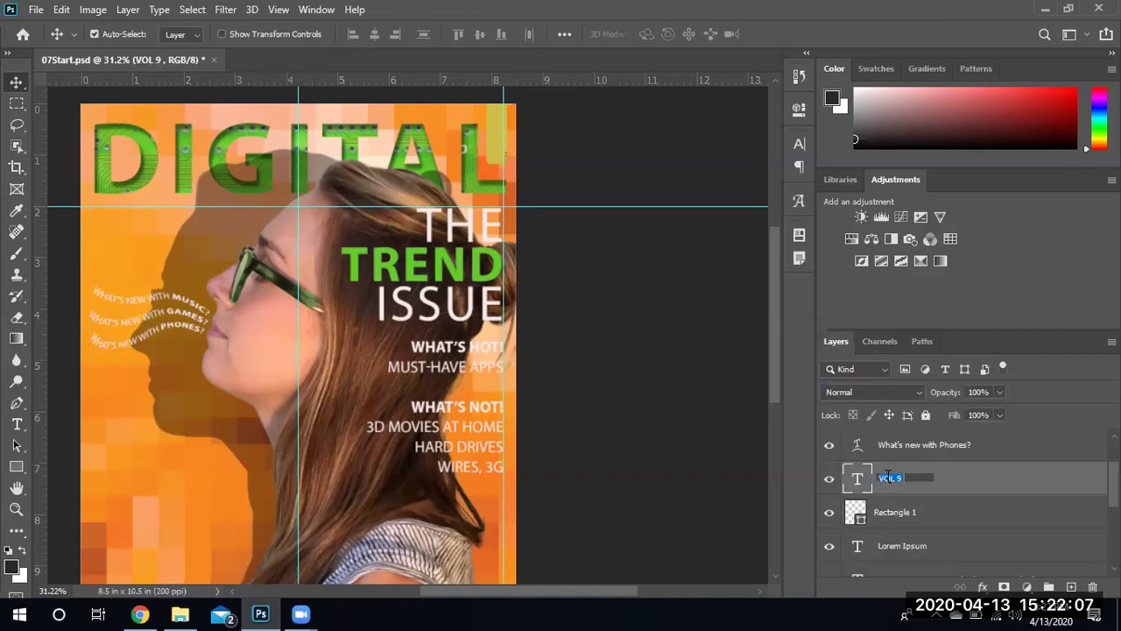
{"action": "double_click", "coordinate": [856, 478]}
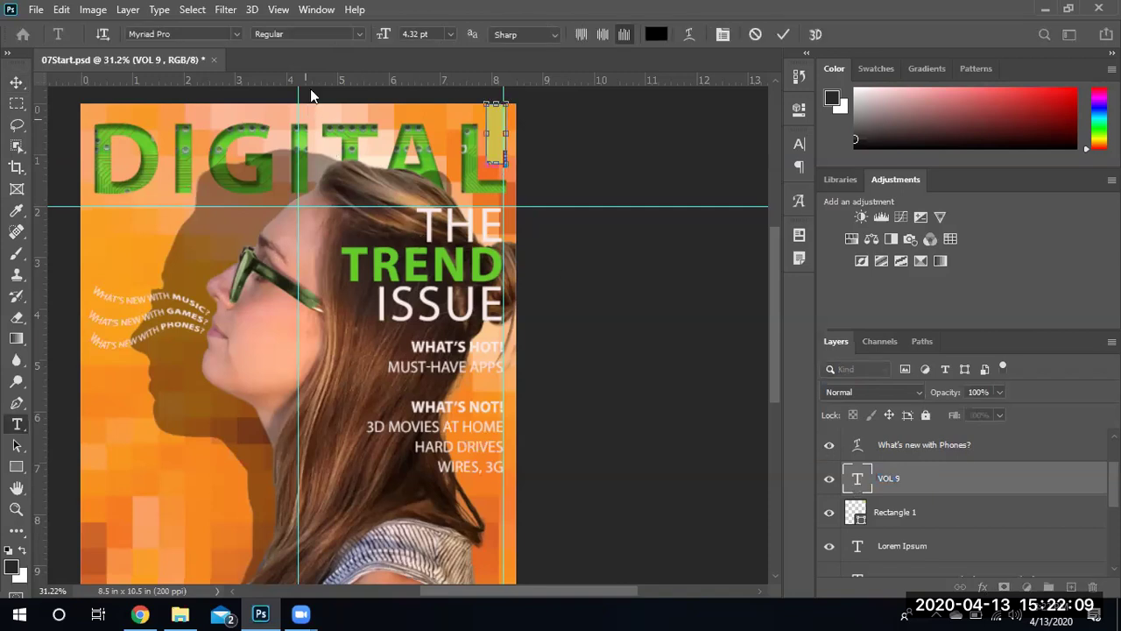
{"action": "left_click", "coordinate": [451, 40]}
{"action": "left_click", "coordinate": [435, 151]}
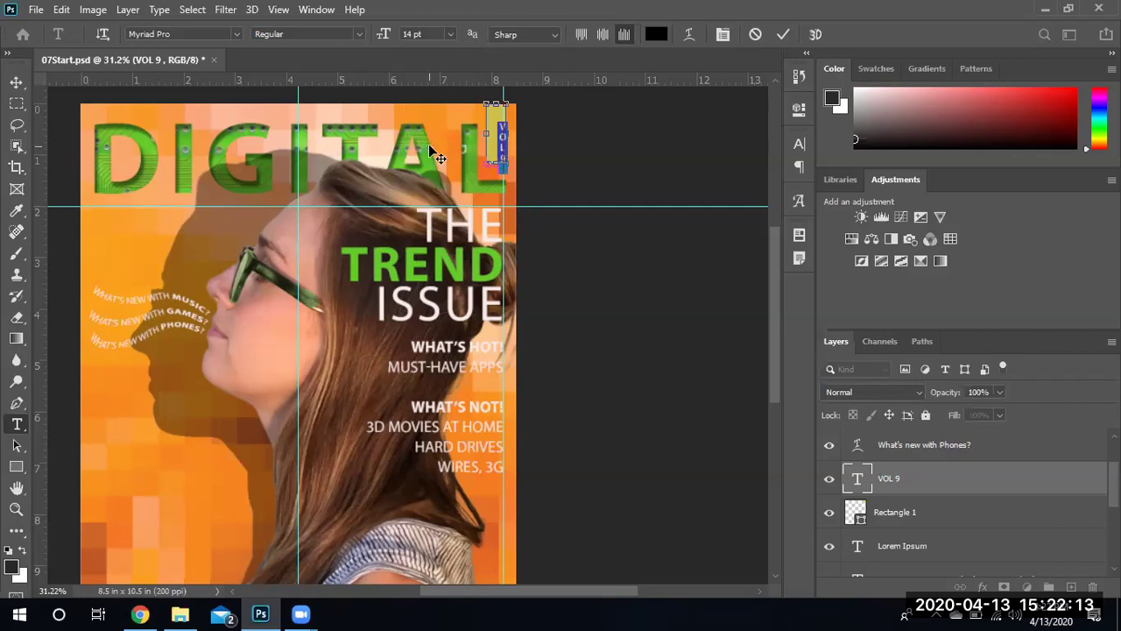
{"action": "left_click", "coordinate": [450, 35]}
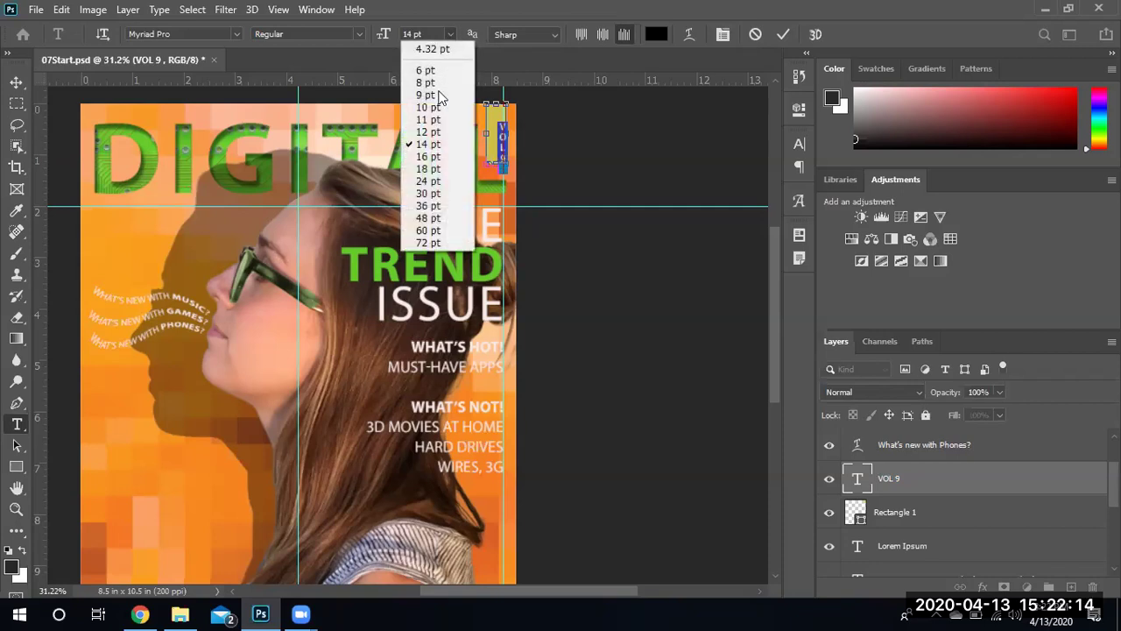
{"action": "left_click", "coordinate": [434, 160]}
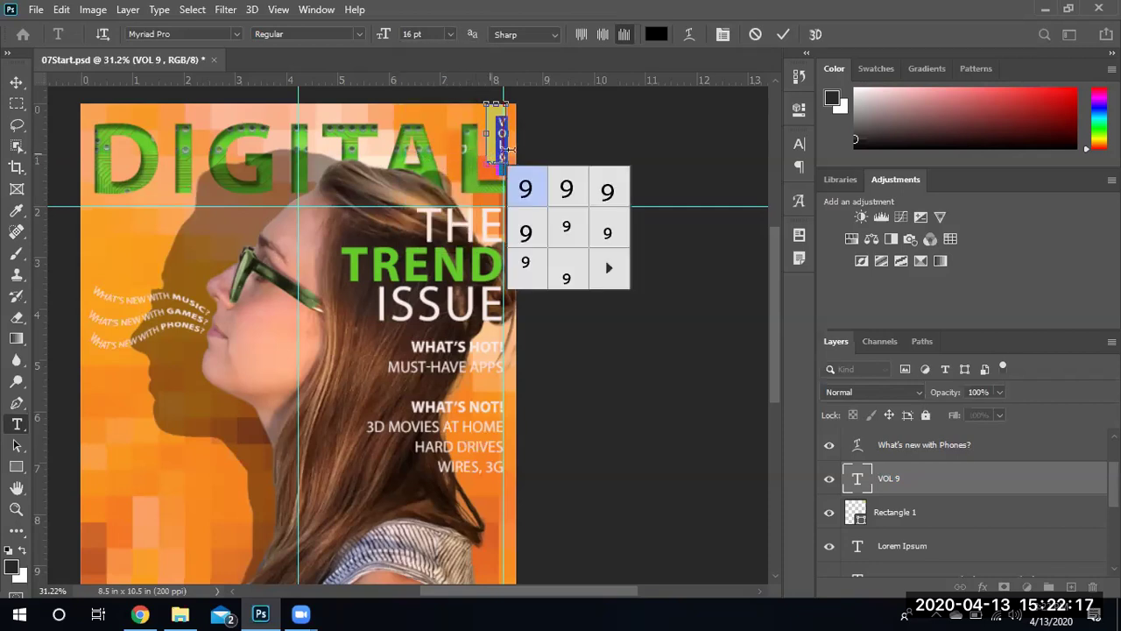
Shift the yellow rectangle slightly left and centre the VOL 9 text horizontally within it
{"action": "left_click", "coordinate": [15, 81]}
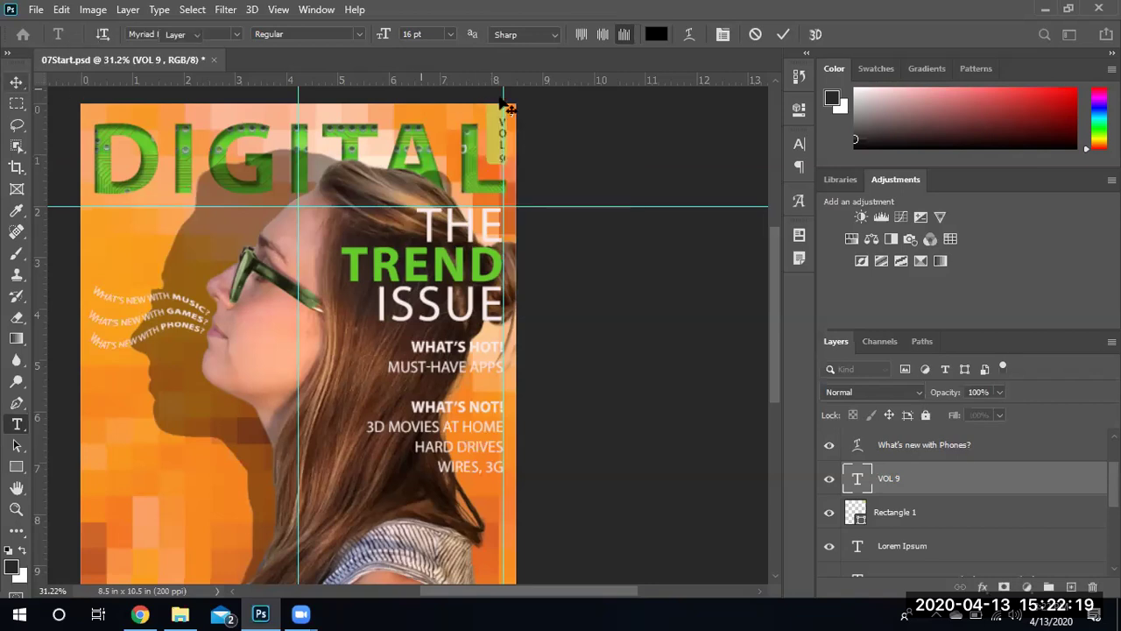
{"action": "left_click_drag", "start_coordinate": [500, 136], "coordinate": [504, 136]}
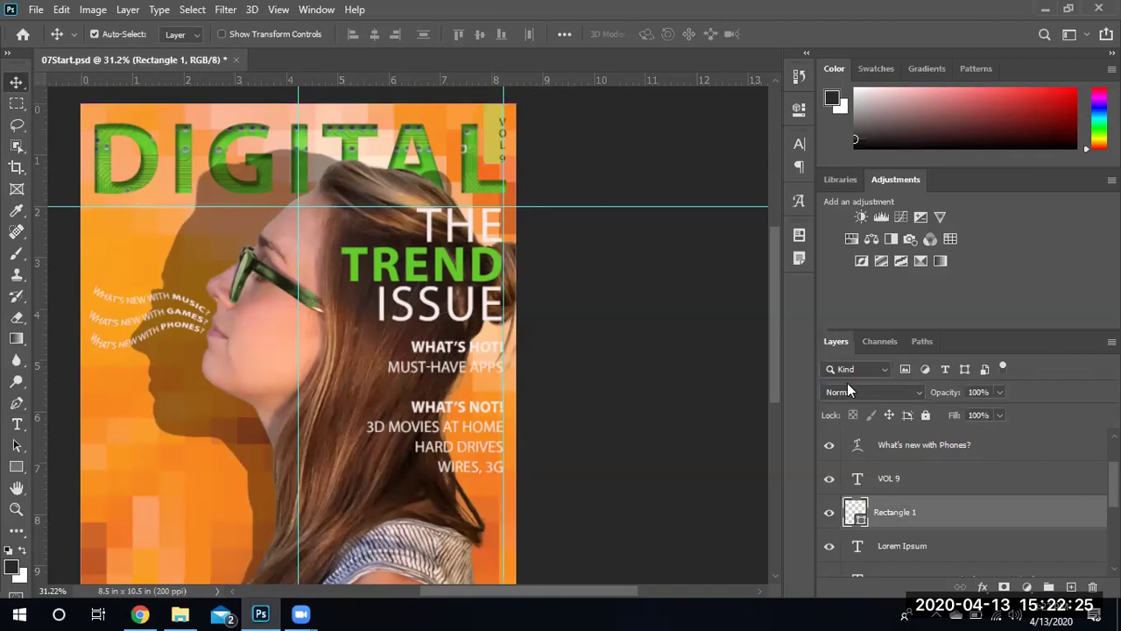
{"action": "left_click", "coordinate": [911, 477]}
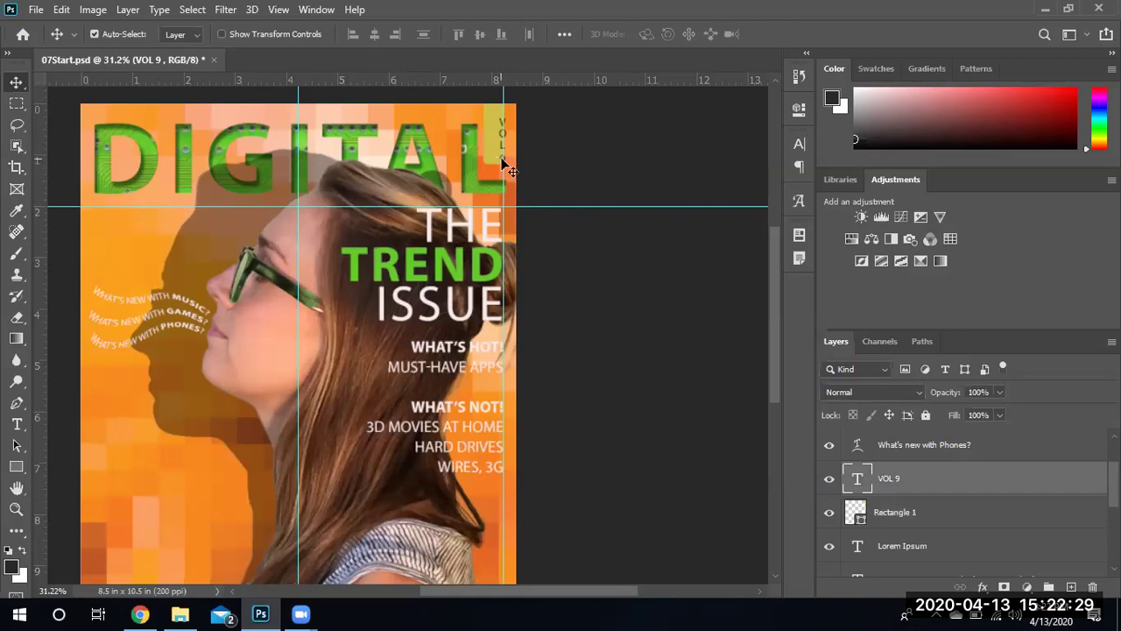
{"action": "left_click_drag", "start_coordinate": [505, 166], "coordinate": [495, 156]}
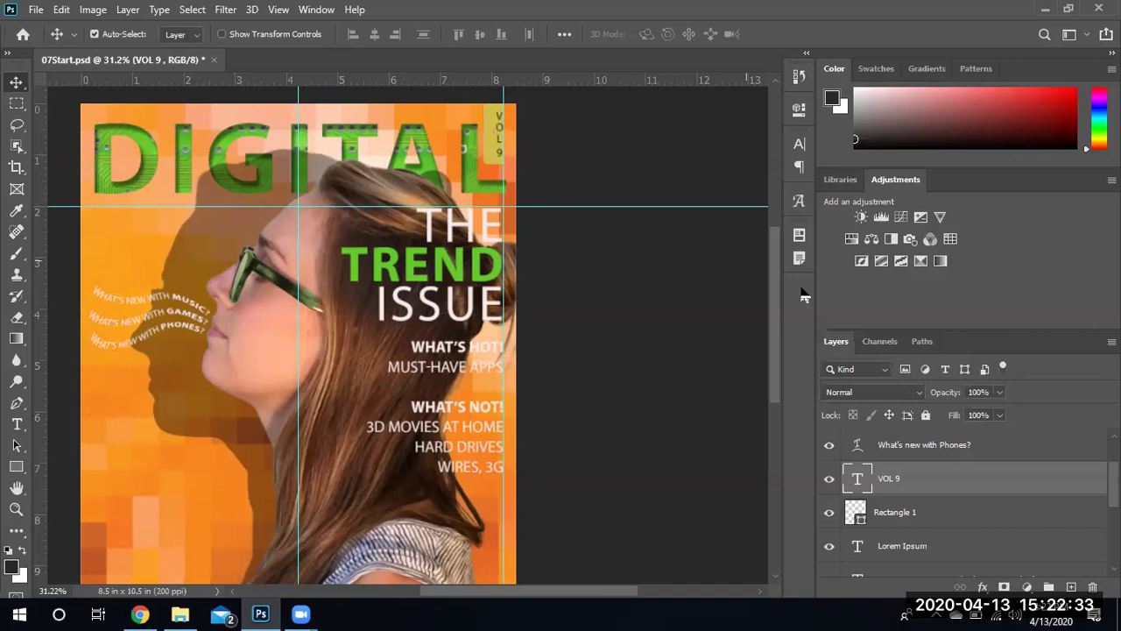
{"action": "key", "text": "shift+Left"}
{"action": "key", "text": "shift+Left"}
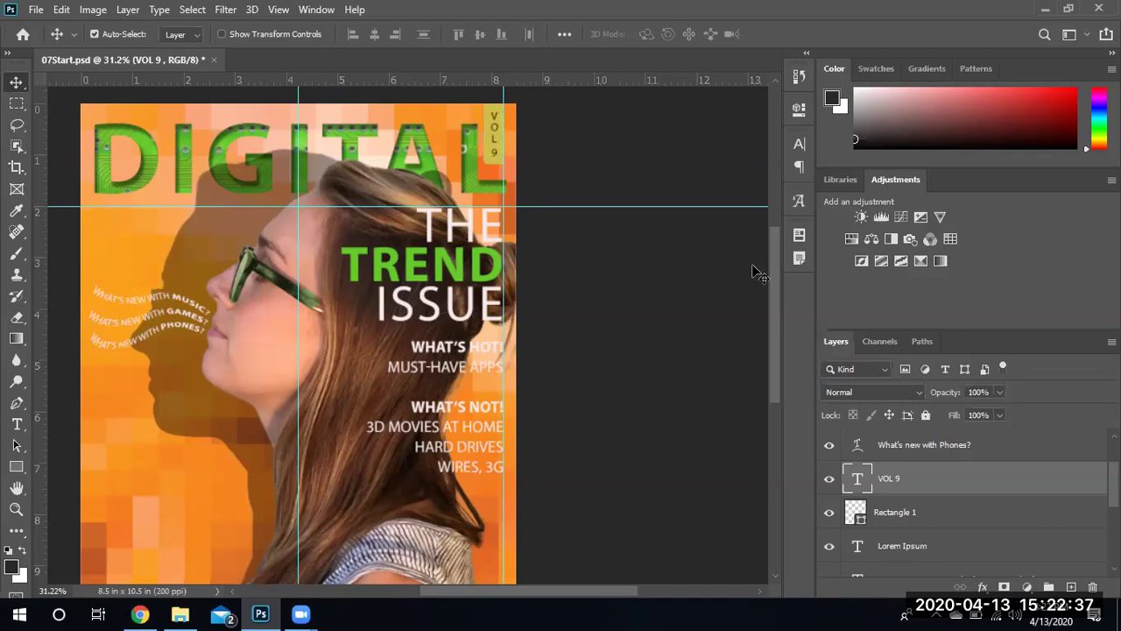
Make the VOL 9 text top-aligned and Bold, and move it down so it sits fully inside the yellow rectangle
{"action": "double_click", "coordinate": [888, 479]}
{"action": "double_click", "coordinate": [856, 480]}
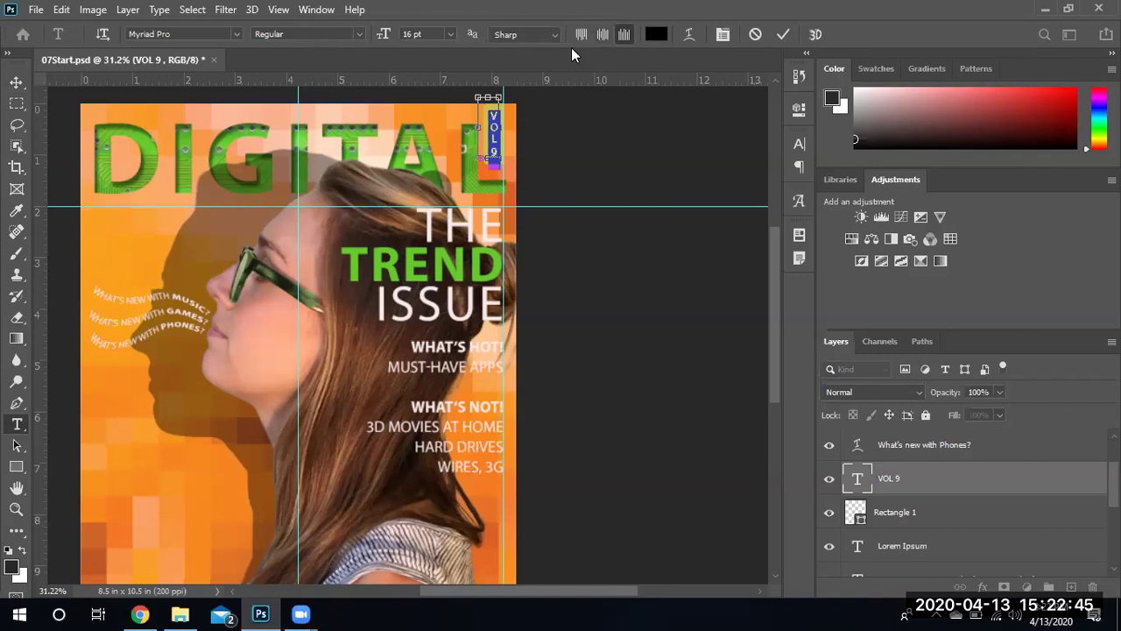
{"action": "left_click", "coordinate": [580, 34]}
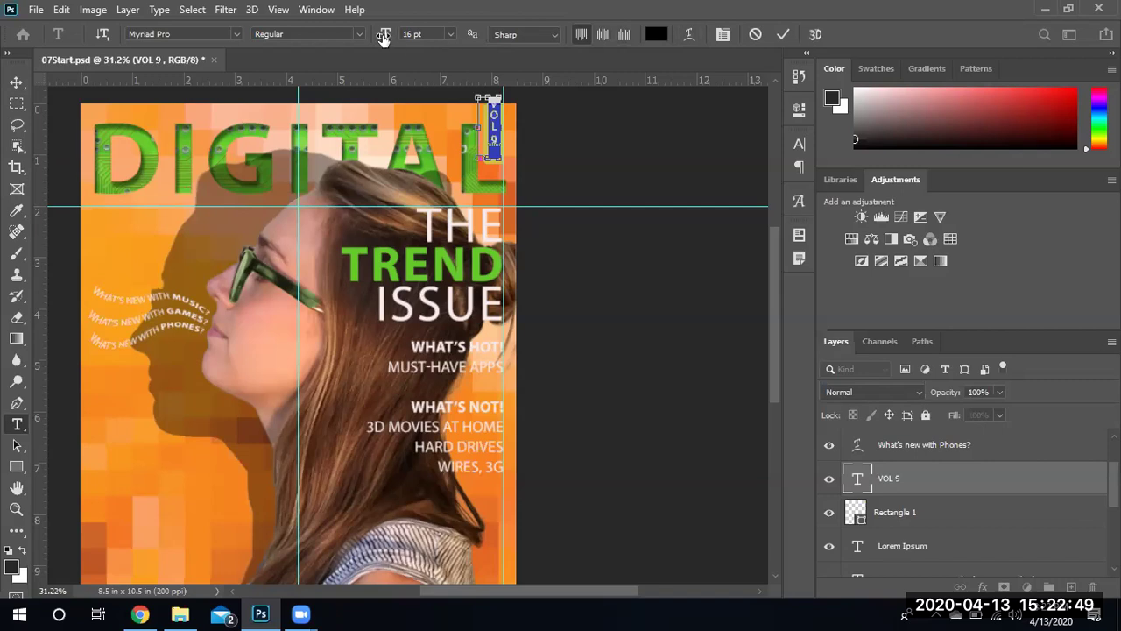
{"action": "left_click", "coordinate": [358, 36]}
{"action": "left_click", "coordinate": [307, 101]}
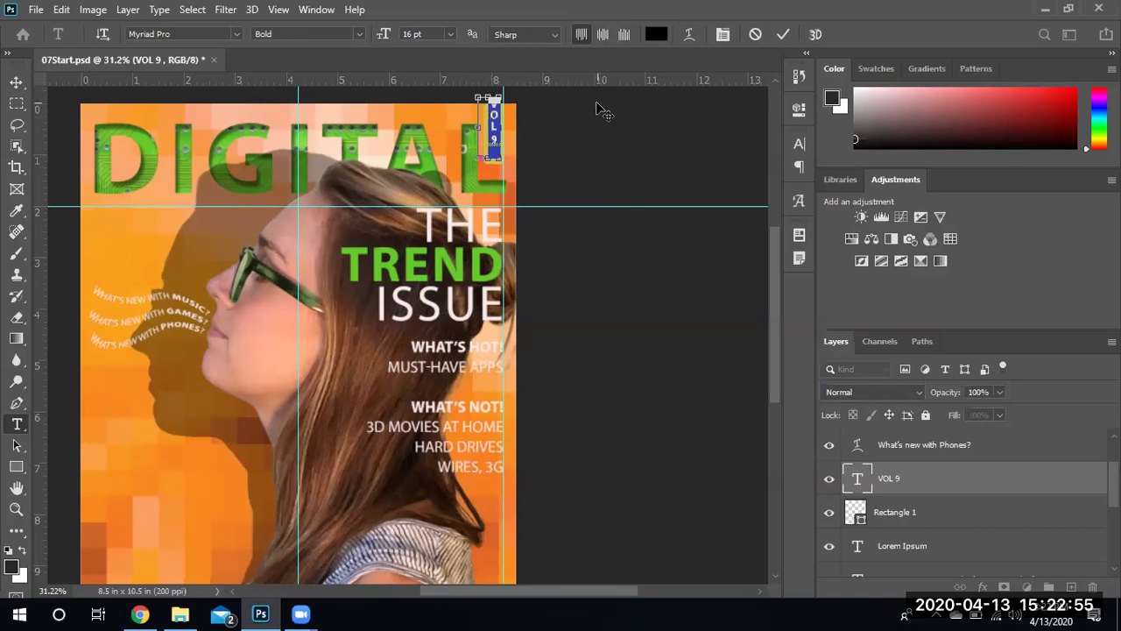
{"action": "key", "text": "ctrl+shift+r"}
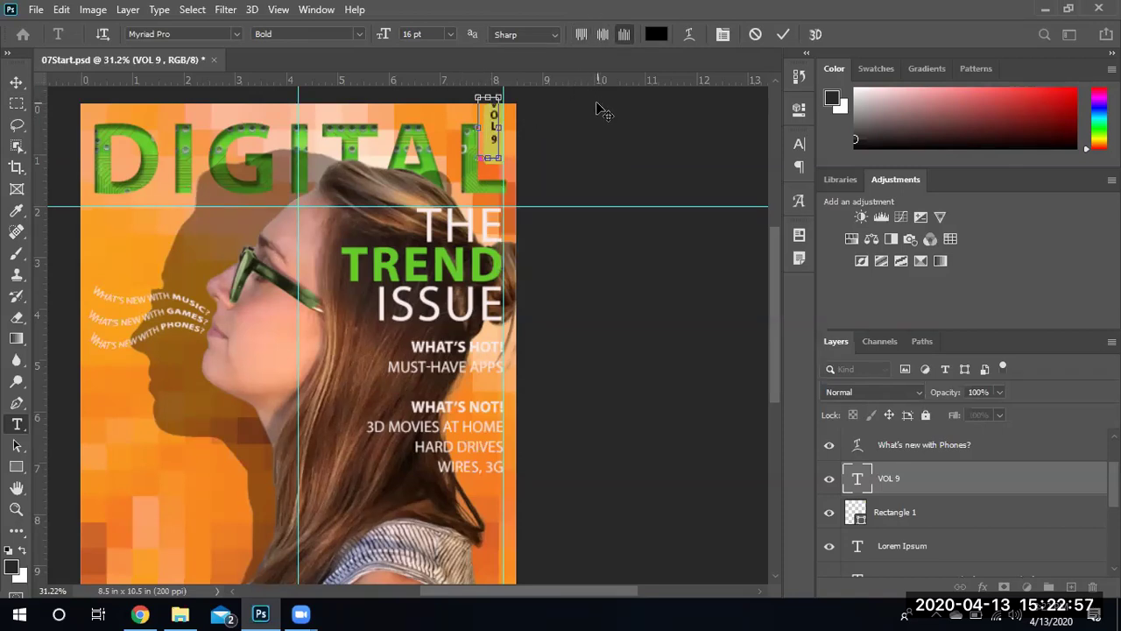
{"action": "left_click", "coordinate": [783, 35]}
{"action": "key", "text": "v"}
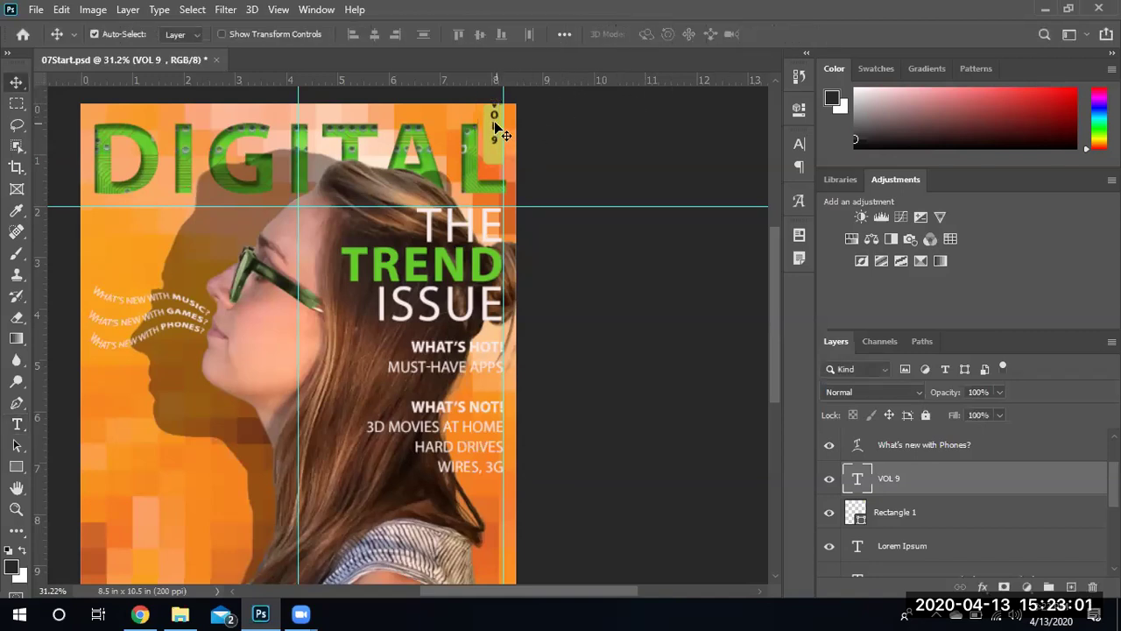
{"action": "left_click_drag", "start_coordinate": [496, 122], "coordinate": [500, 132]}
Check the fill colour and layer options of the Rectangle 1 shape without changing them
{"action": "double_click", "coordinate": [862, 520]}
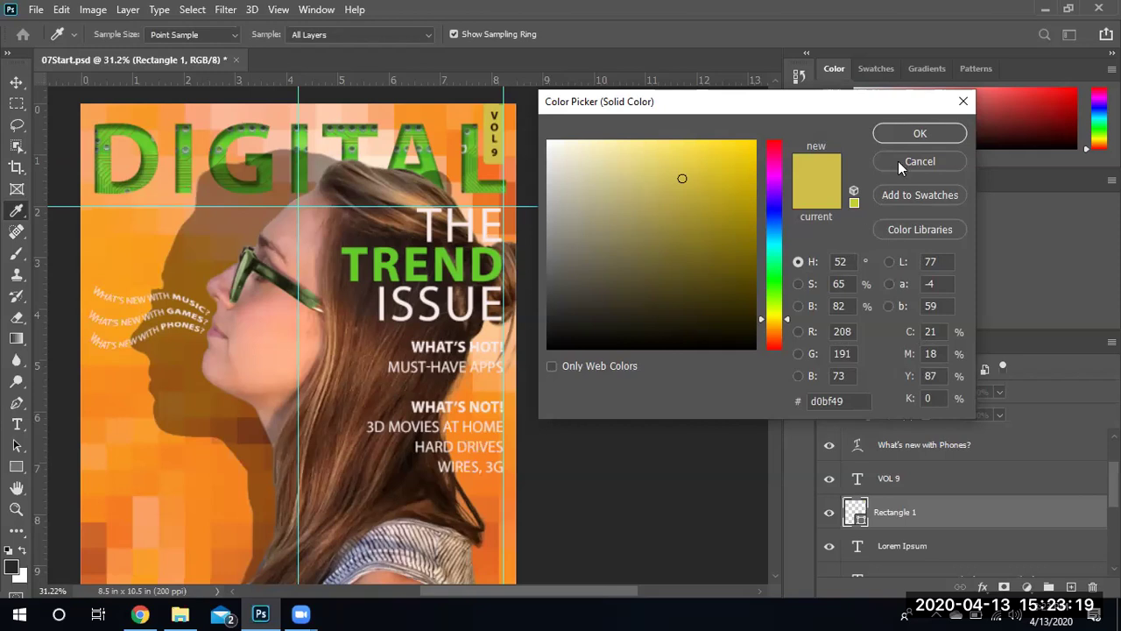
{"action": "left_click", "coordinate": [920, 138]}
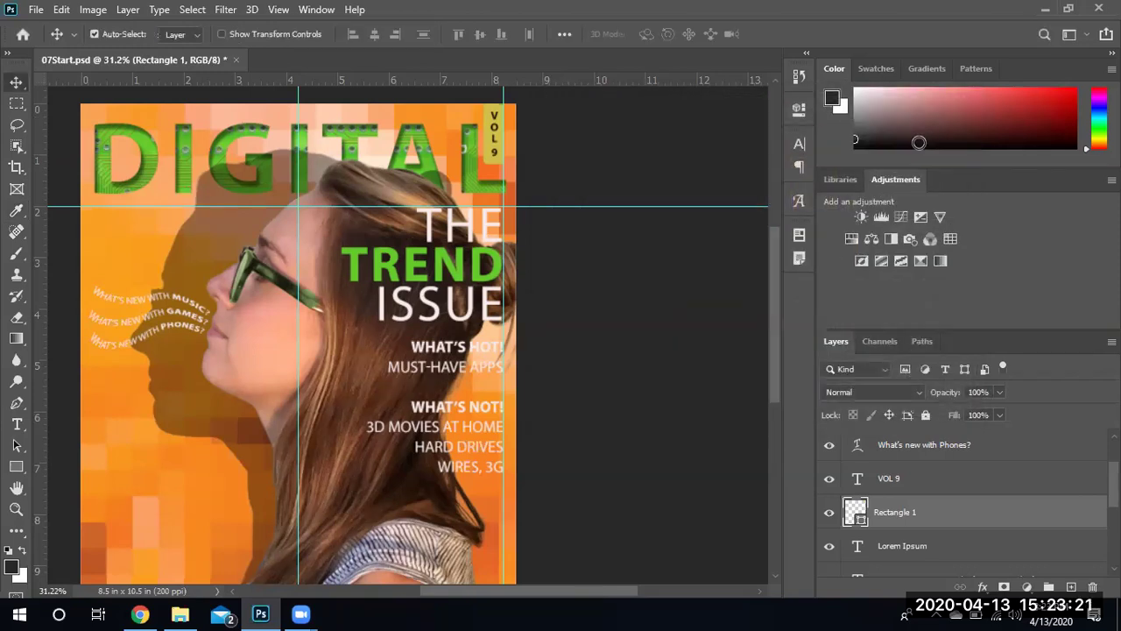
{"action": "right_click", "coordinate": [861, 521]}
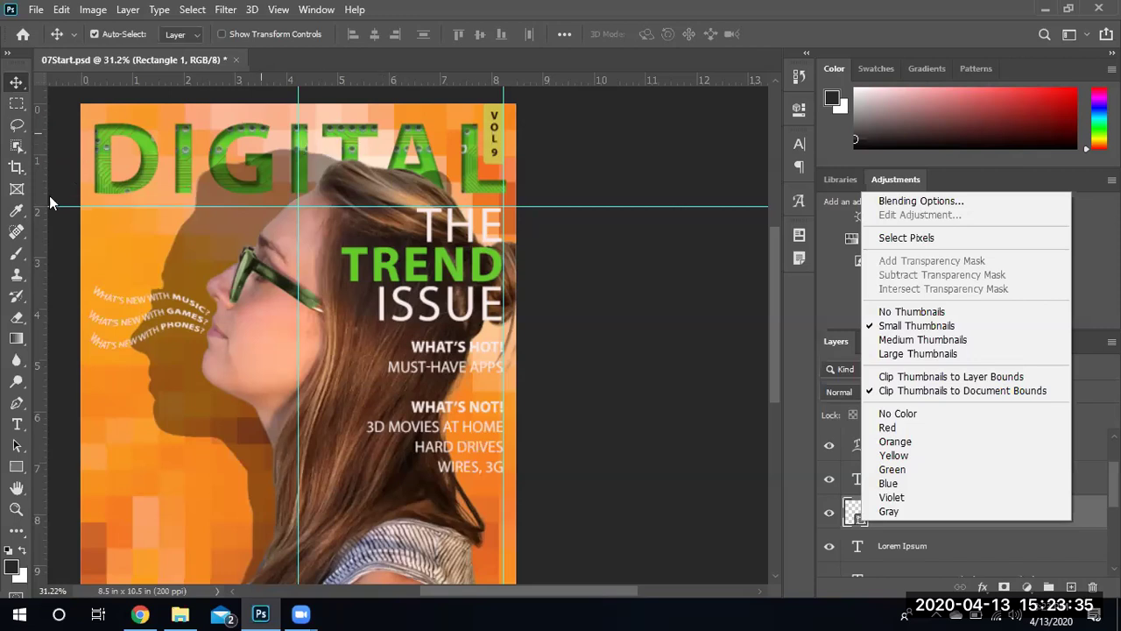
Hide the Extras to preview the cover without guides, and turn them back on
{"action": "left_click", "coordinate": [279, 13]}
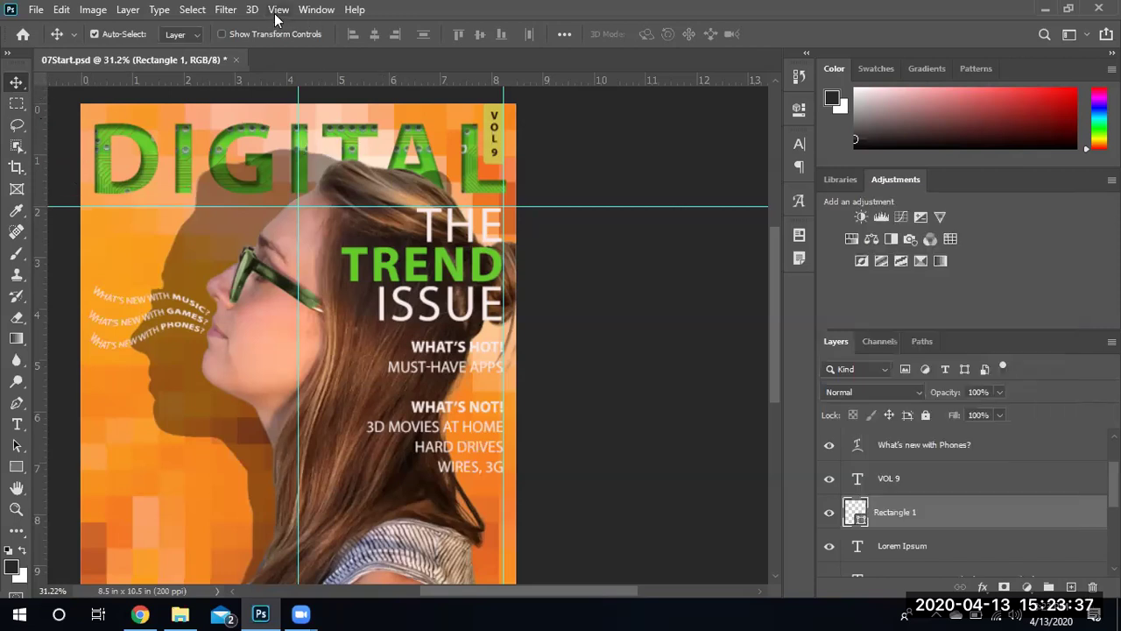
{"action": "left_click", "coordinate": [279, 10]}
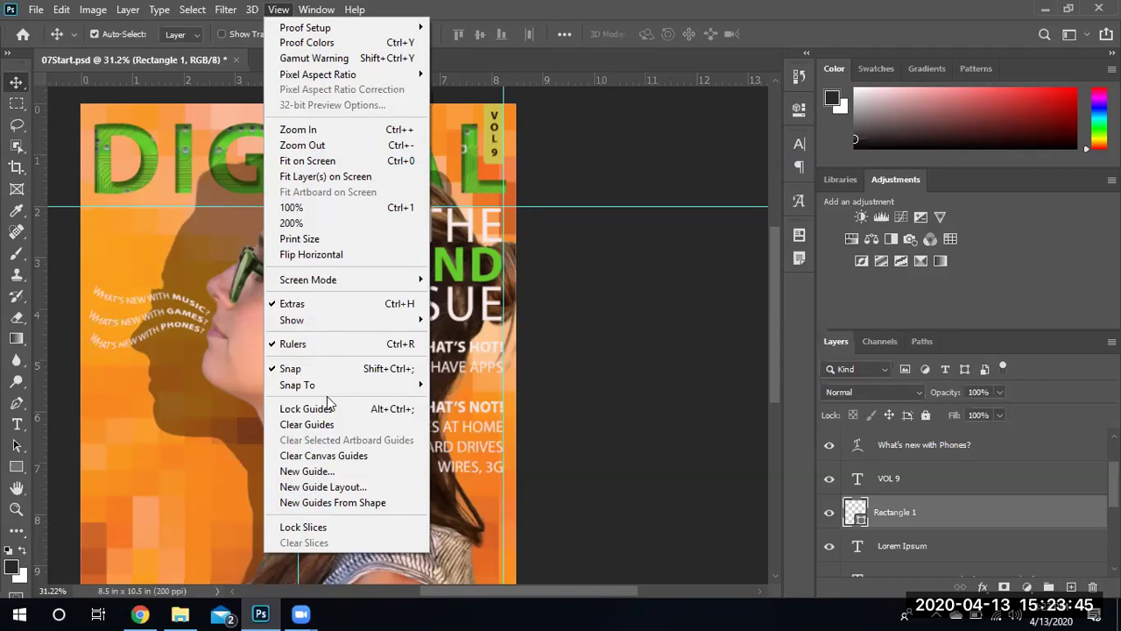
{"action": "mouse_move", "coordinate": [328, 389]}
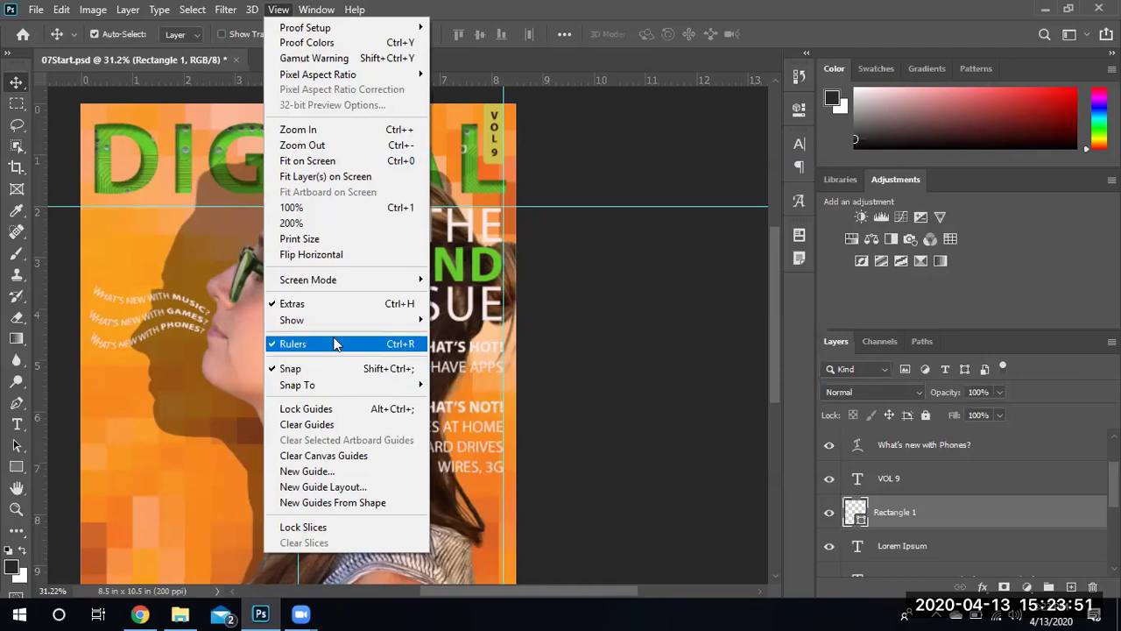
{"action": "left_click", "coordinate": [275, 304]}
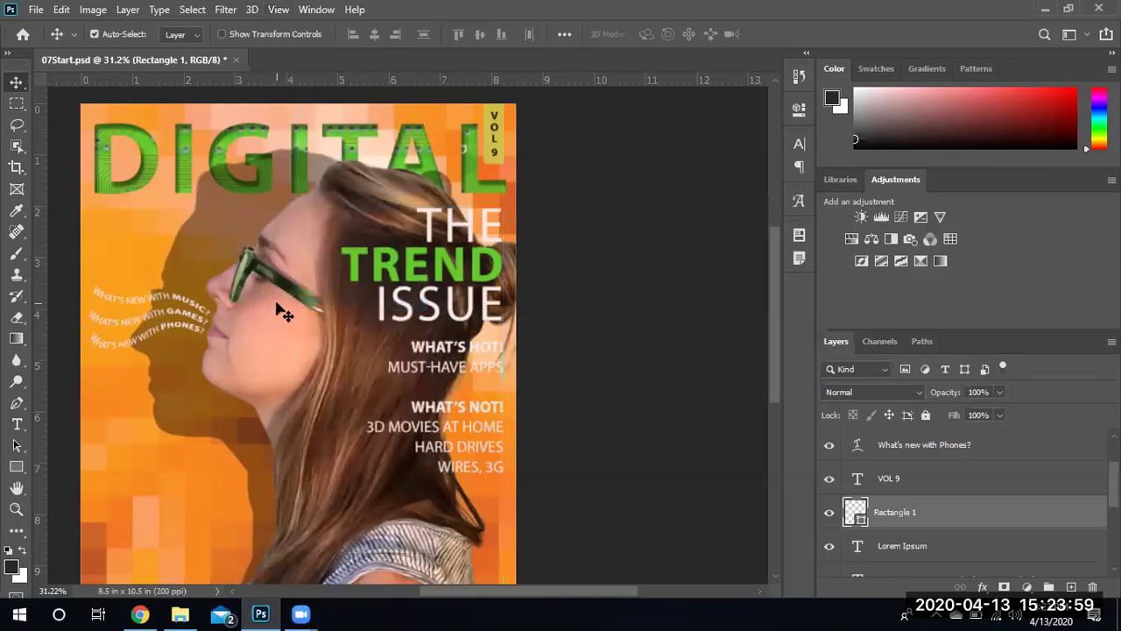
{"action": "left_click", "coordinate": [280, 12]}
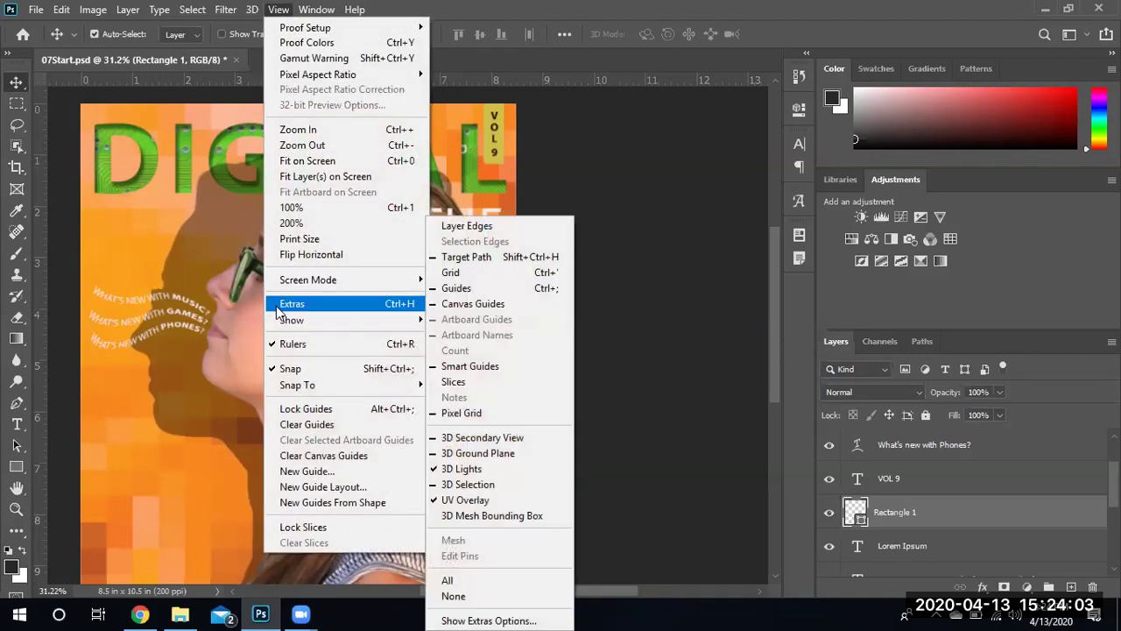
{"action": "left_click", "coordinate": [277, 306]}
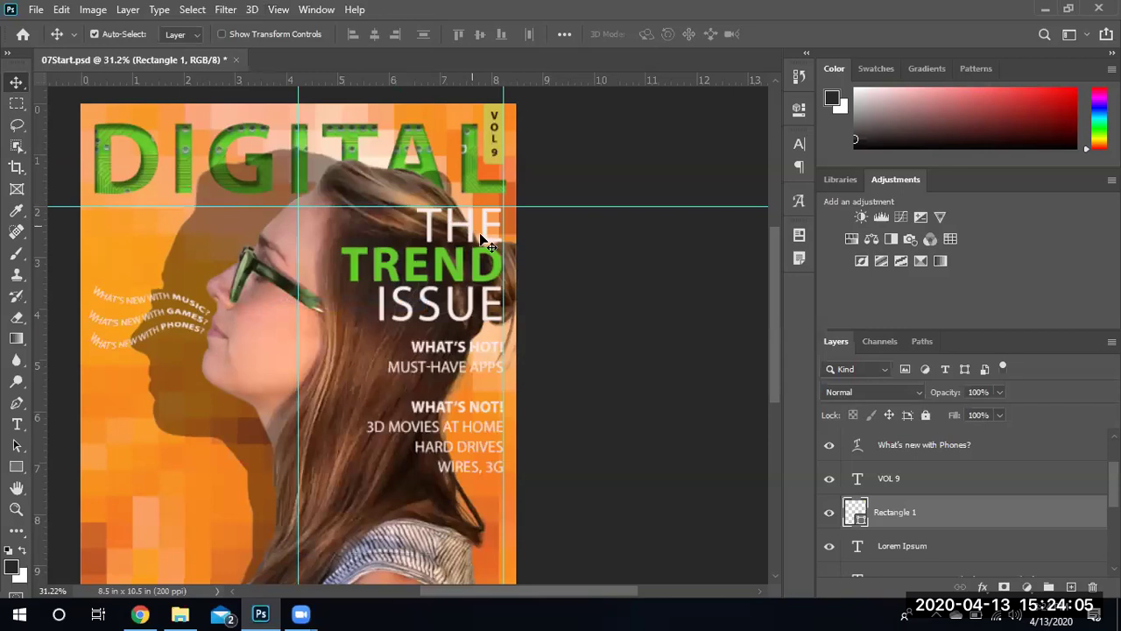
{"action": "left_click", "coordinate": [279, 10]}
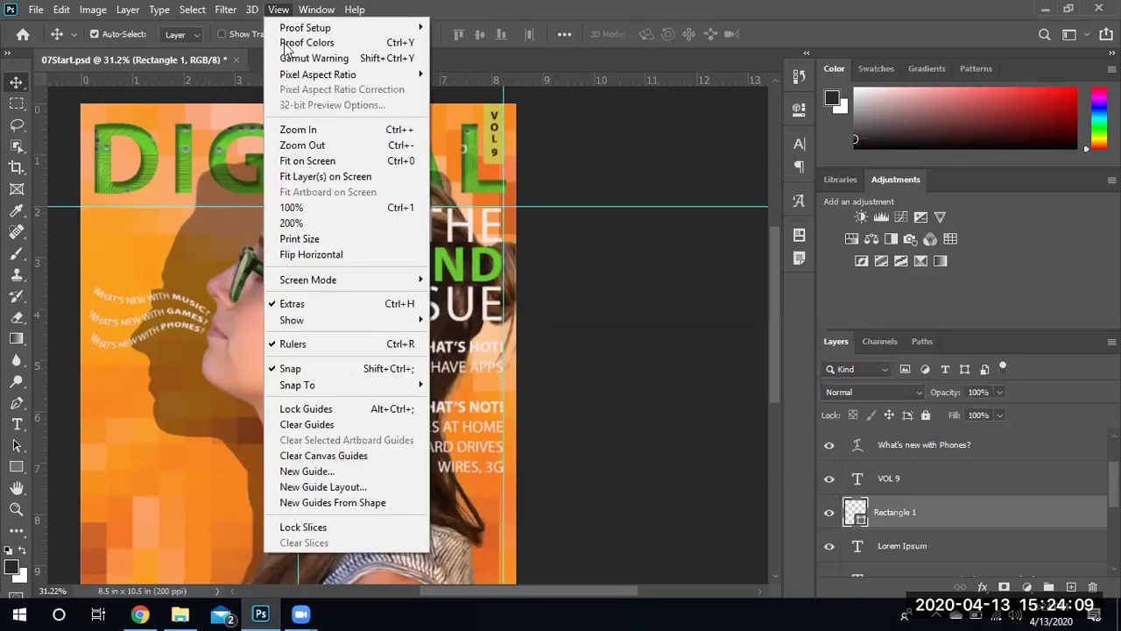